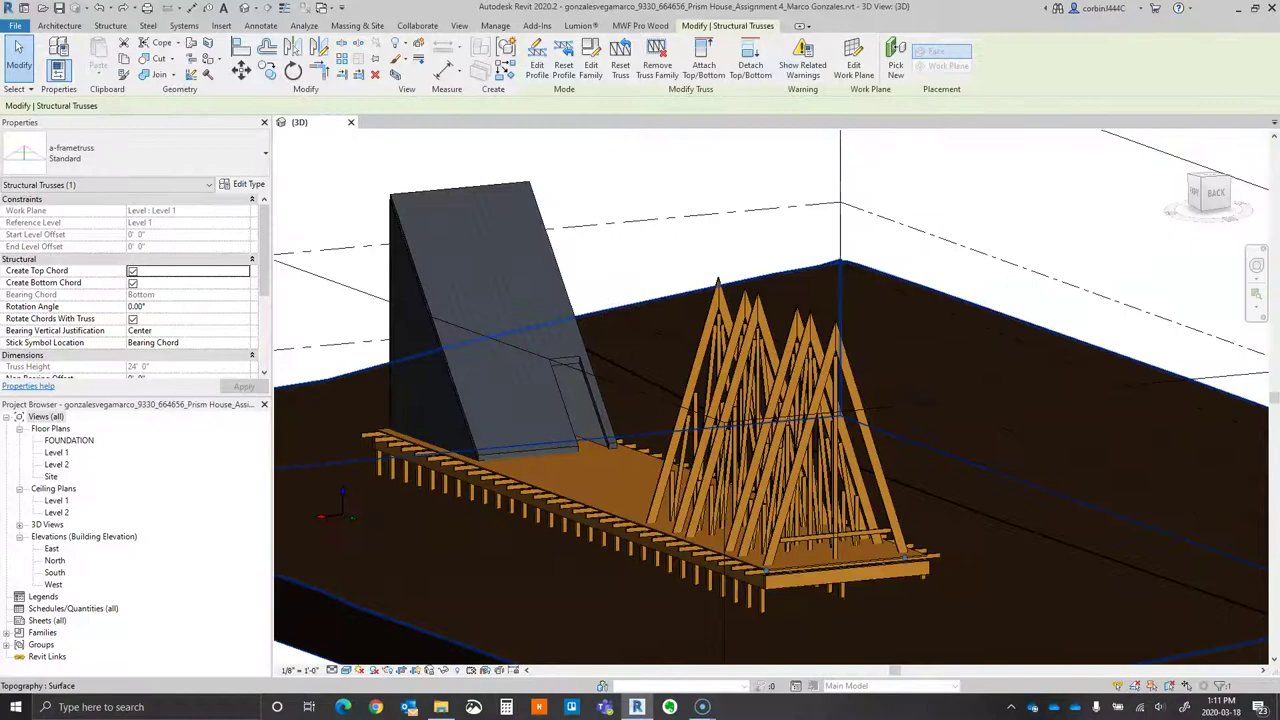
- Maximize the dwell Casa Prisma article in Chrome and browse its A-frame house and deck photos
key("alt+Tab")
left_click_drag(1034, 143, 1049, 8)
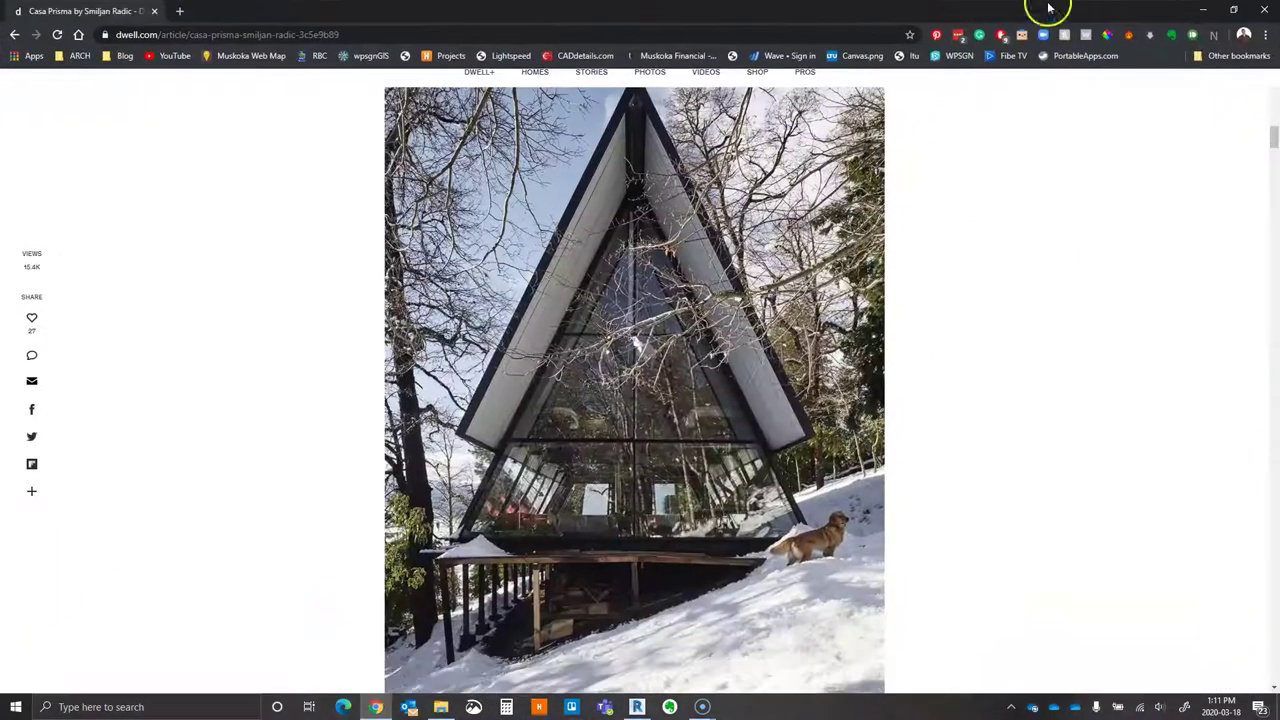
scroll(608, 524, "down", 10)
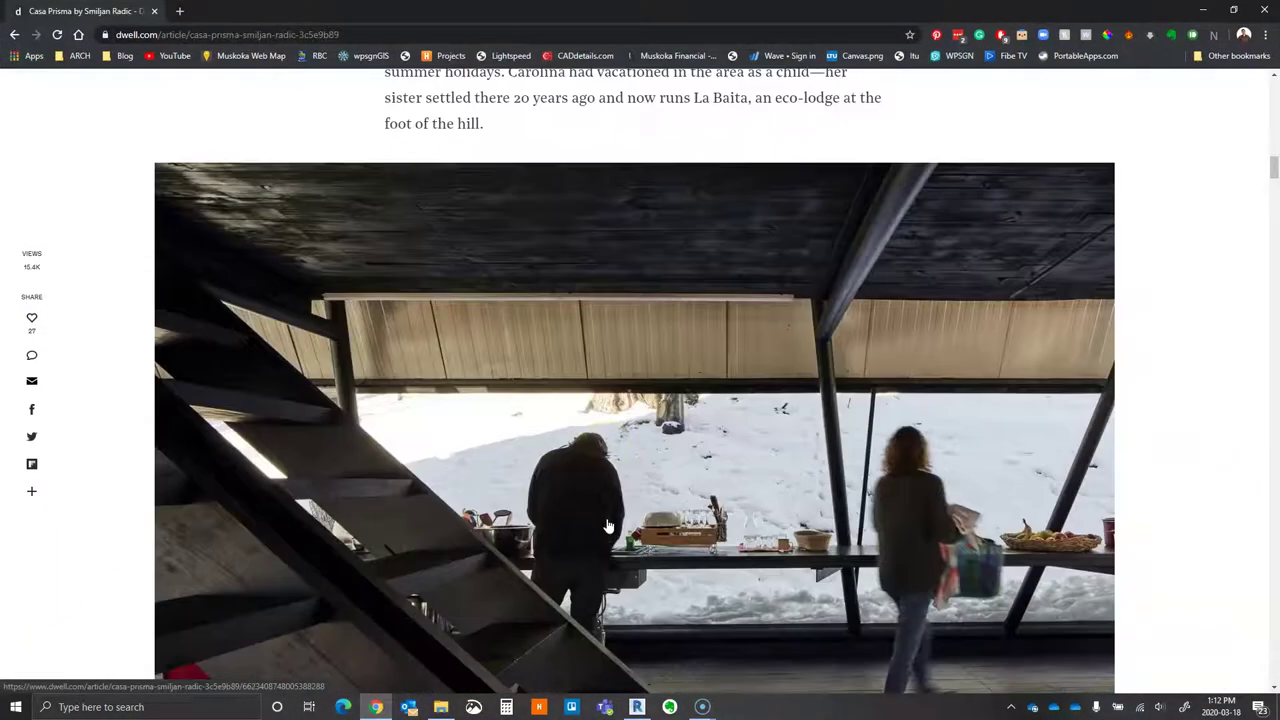
scroll(608, 524, "up", 2)
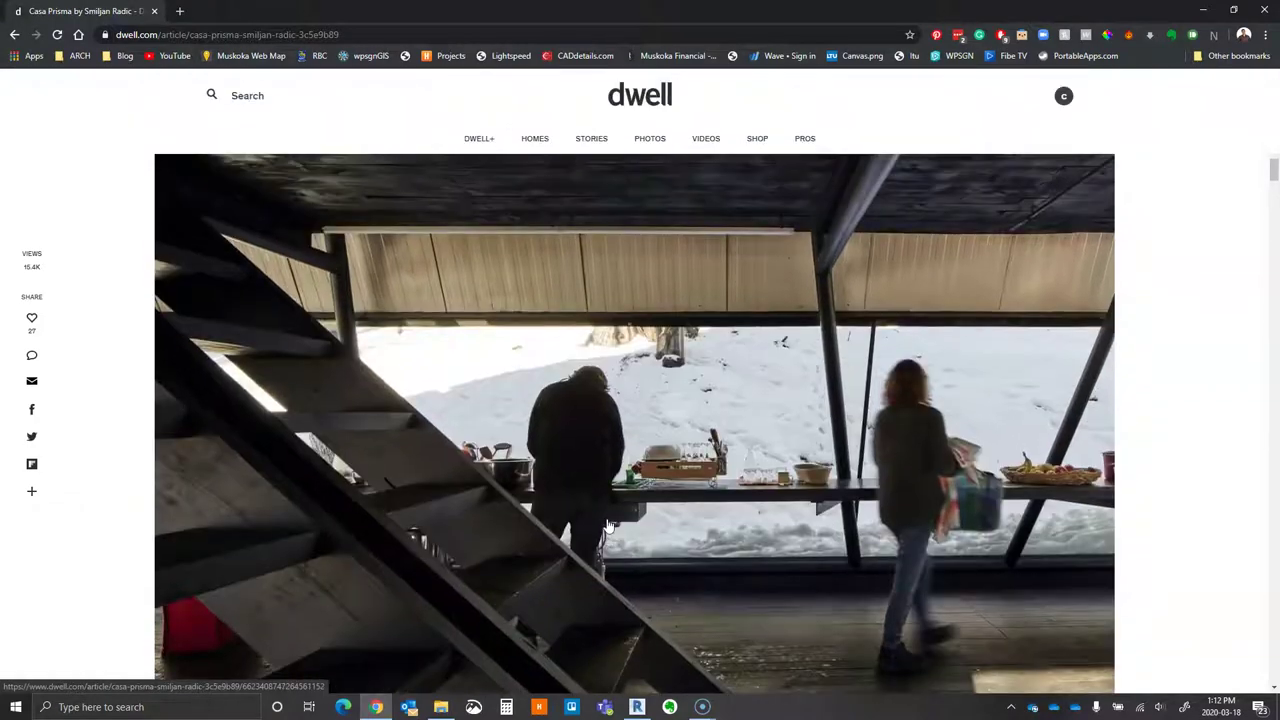
scroll(608, 524, "down", 1)
scroll(610, 553, "up", 3)
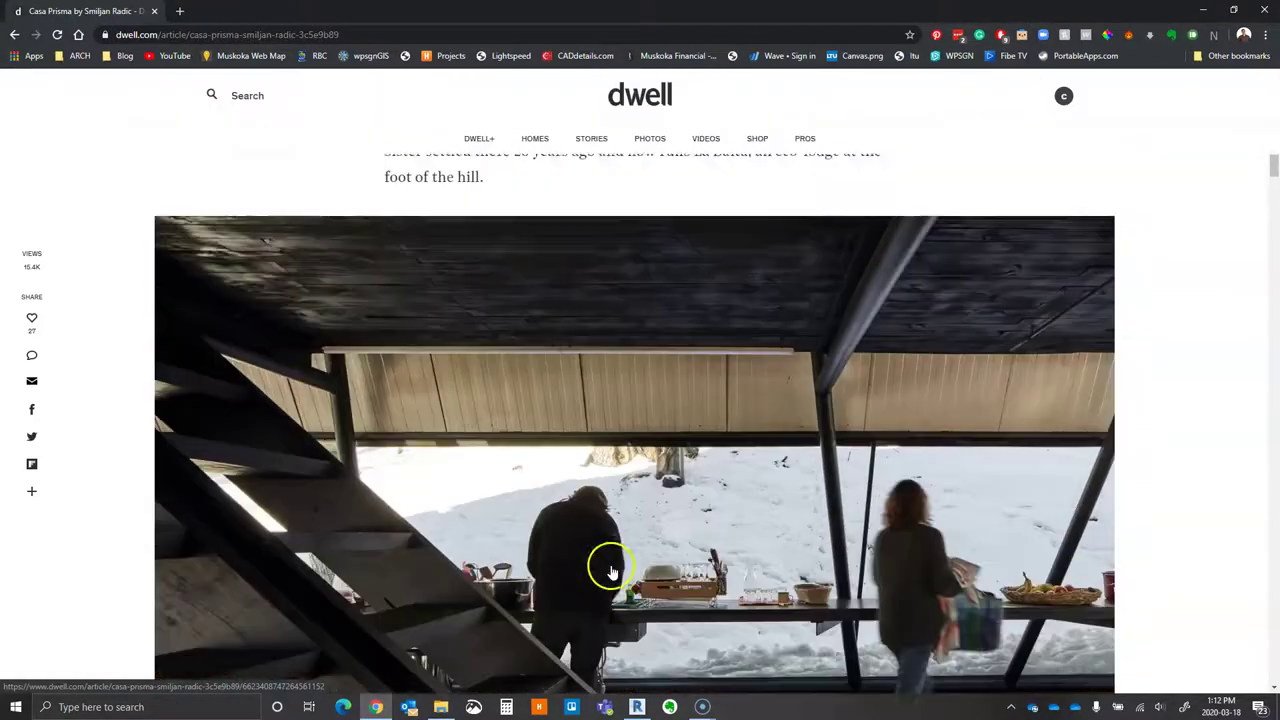
scroll(763, 450, "down", 5)
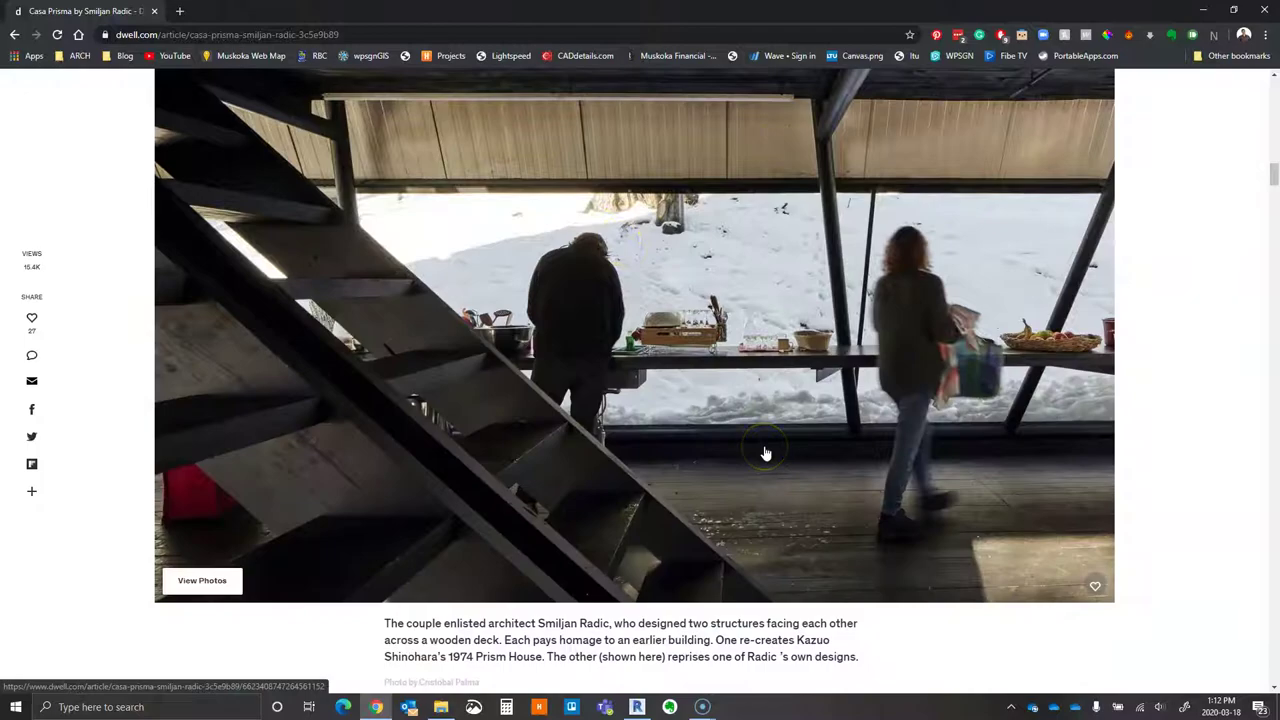
scroll(763, 451, "up", 3)
scroll(750, 520, "down", 15)
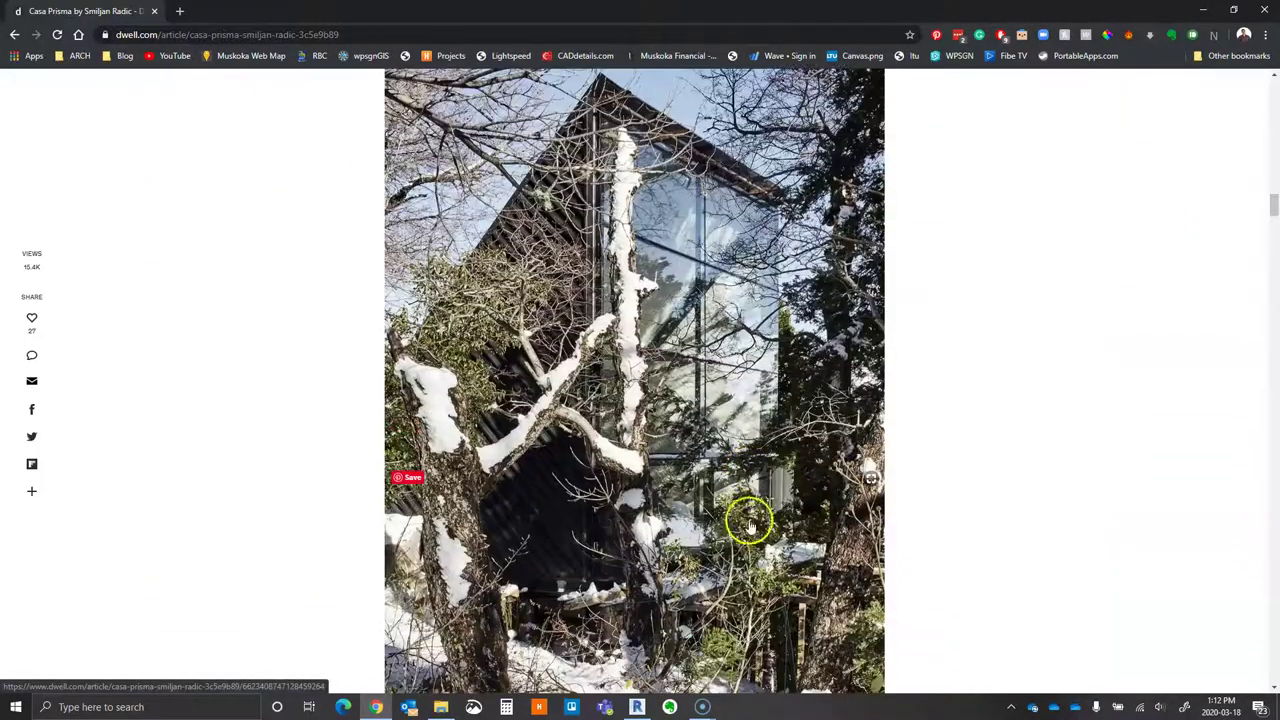
scroll(633, 538, "down", 1)
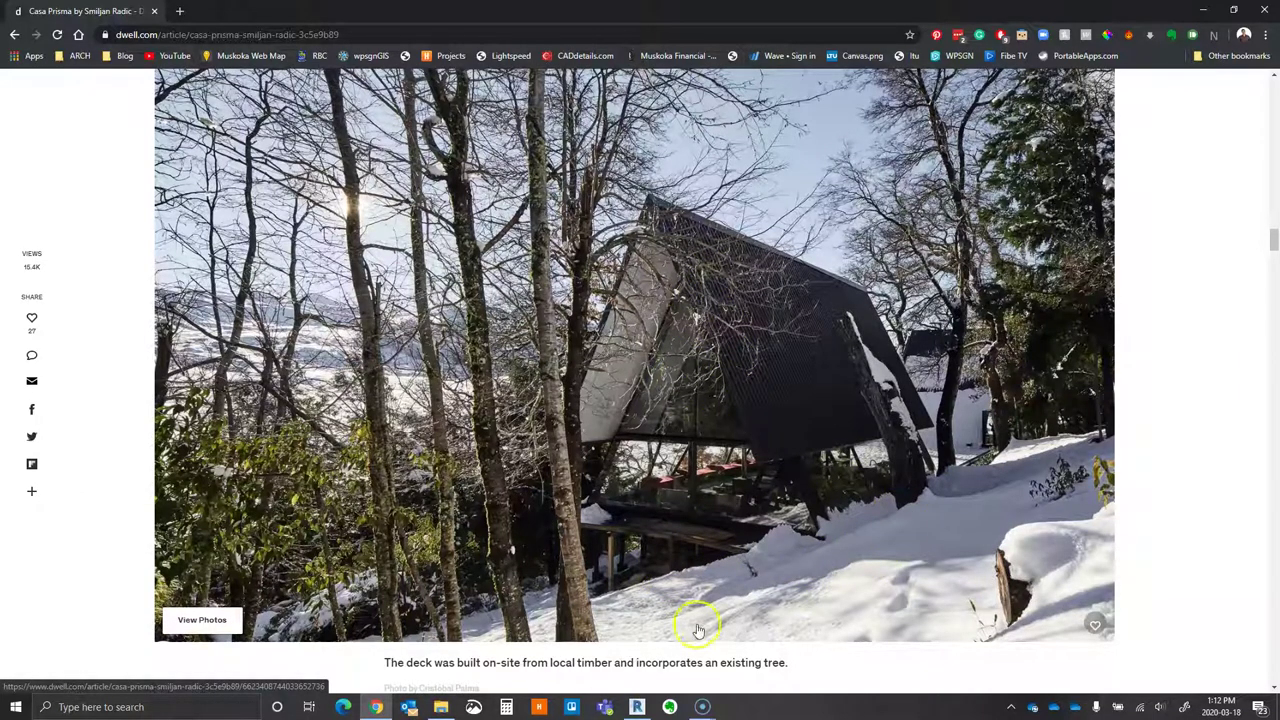
scroll(698, 630, "down", 12)
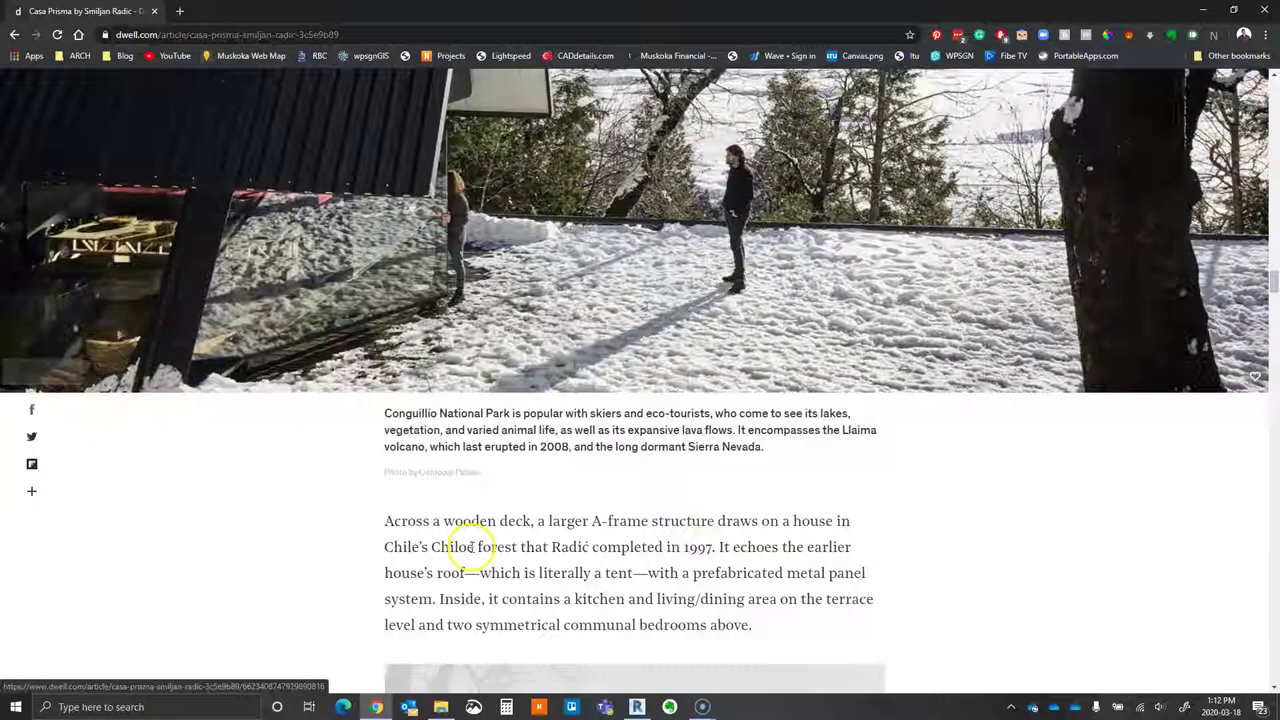
scroll(470, 547, "up", 1)
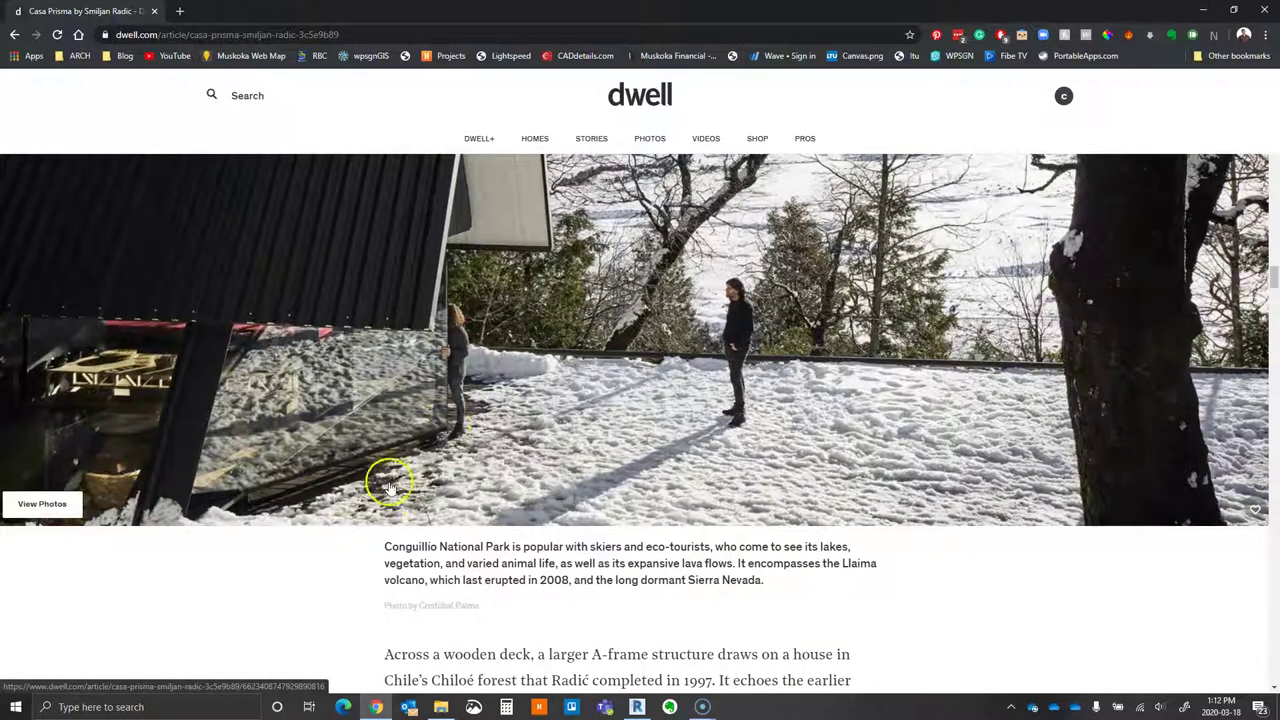
scroll(388, 486, "up", 5)
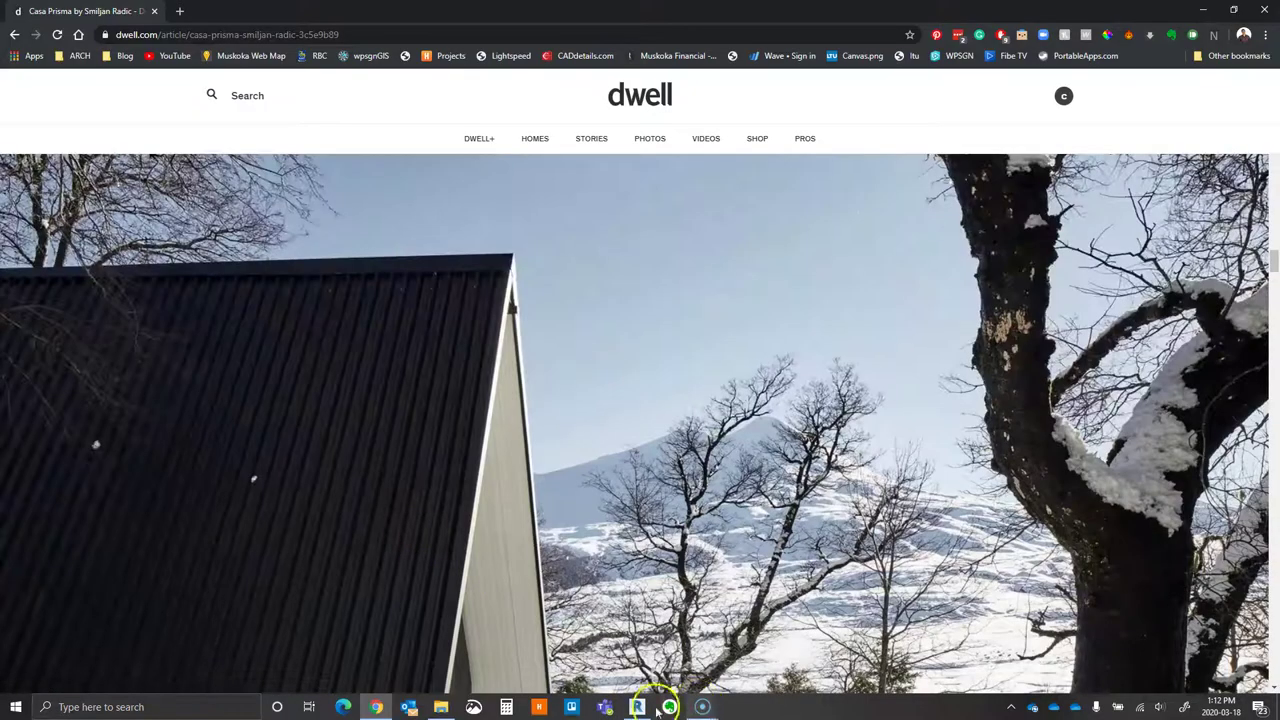
left_click(636, 707)
- Orbit to a side view of the deck and edit the family of a Pratt Gabled Truss-6 Panel truss
scroll(778, 600, "up", 5)
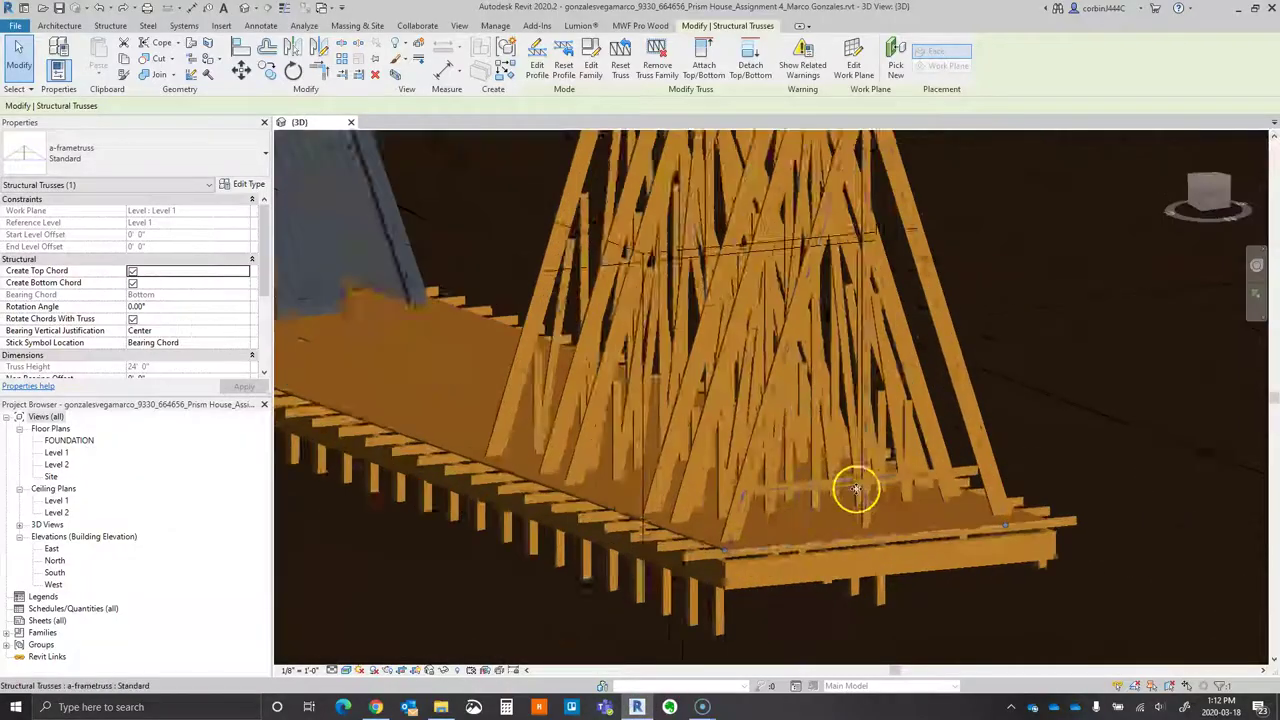
scroll(714, 478, "down", 5)
middle_click_drag(566, 491, 757, 551, "shift")
scroll(663, 560, "up", 4)
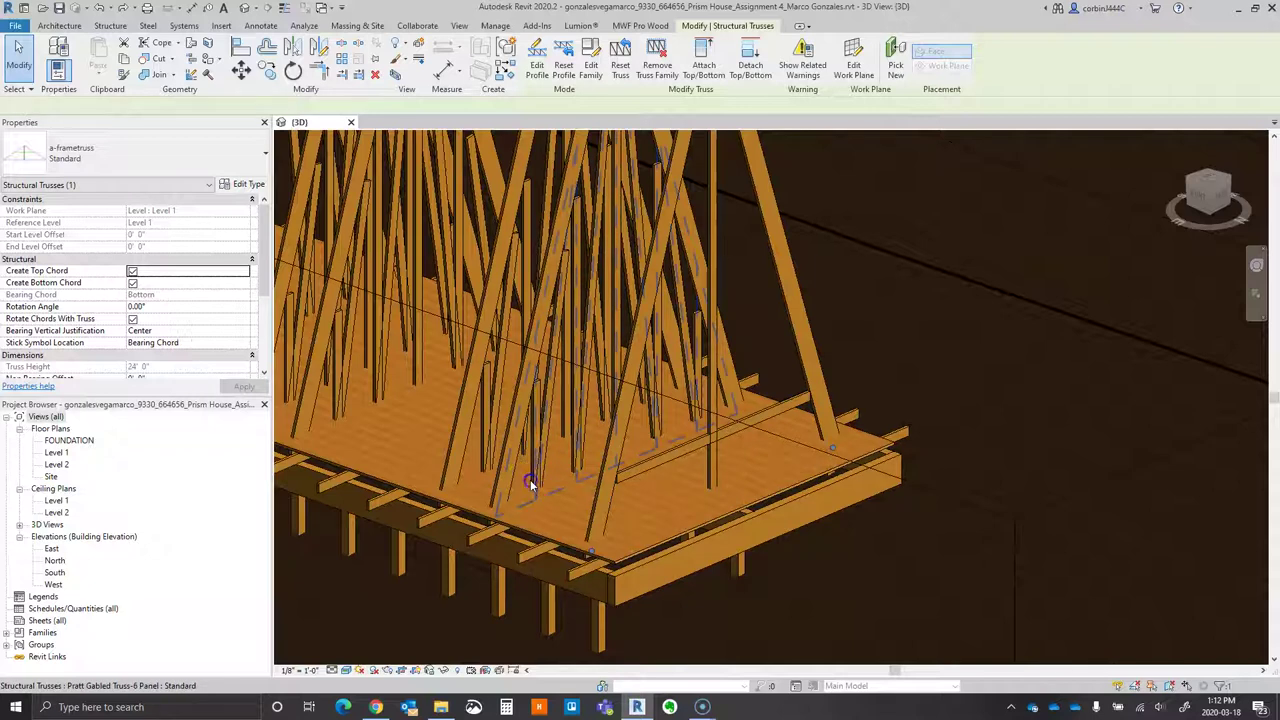
left_click(531, 484)
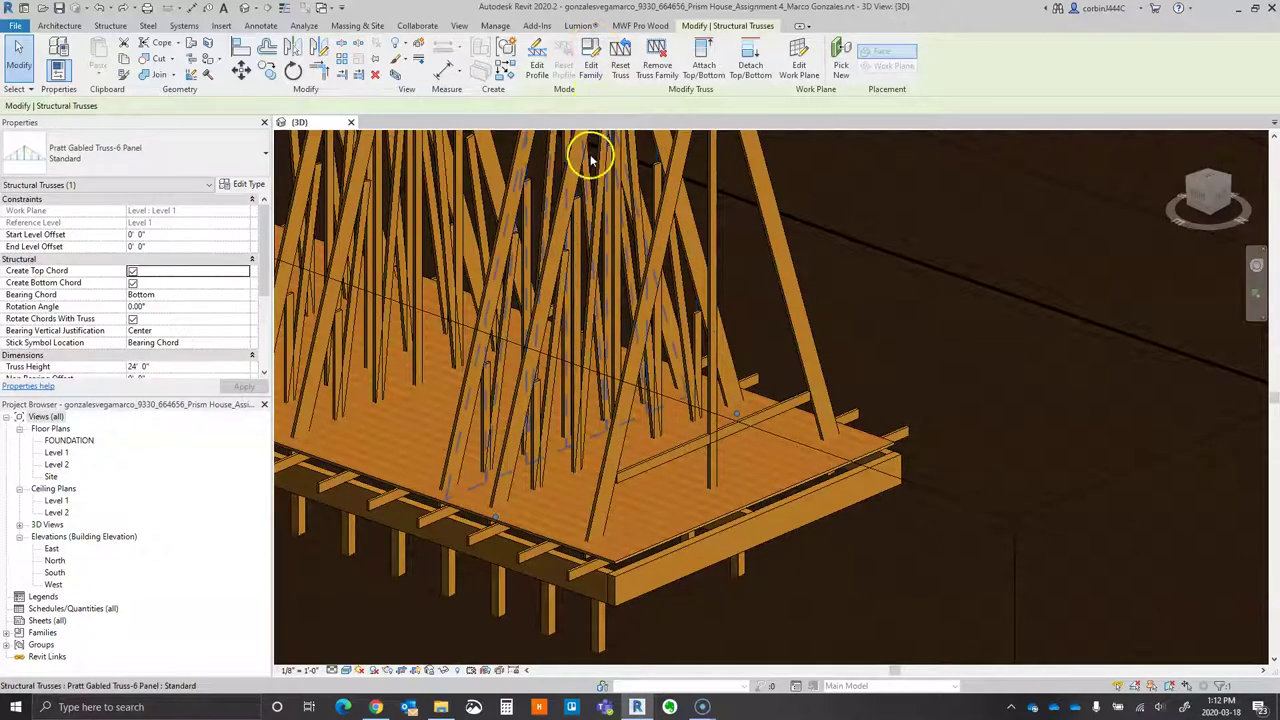
left_click(592, 66)
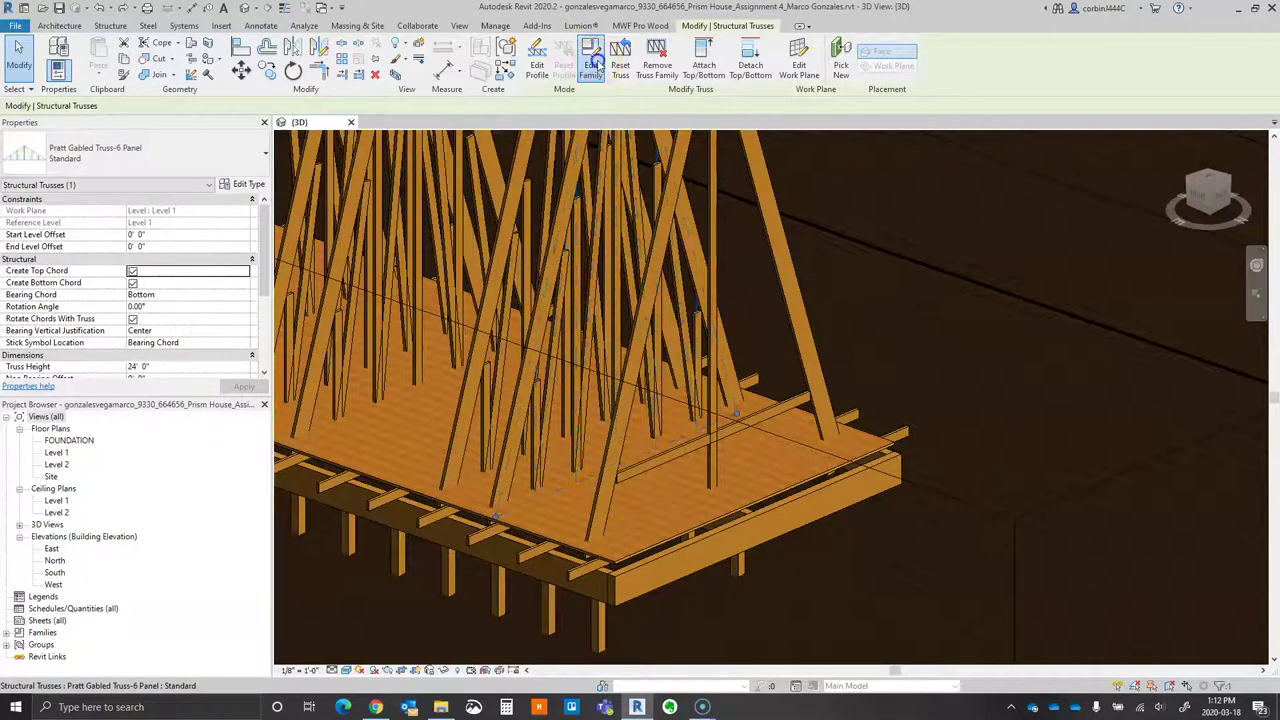
- Turn on annotation categories in Visibility/Graphics so the family's reference planes show
scroll(689, 394, "down", 3)
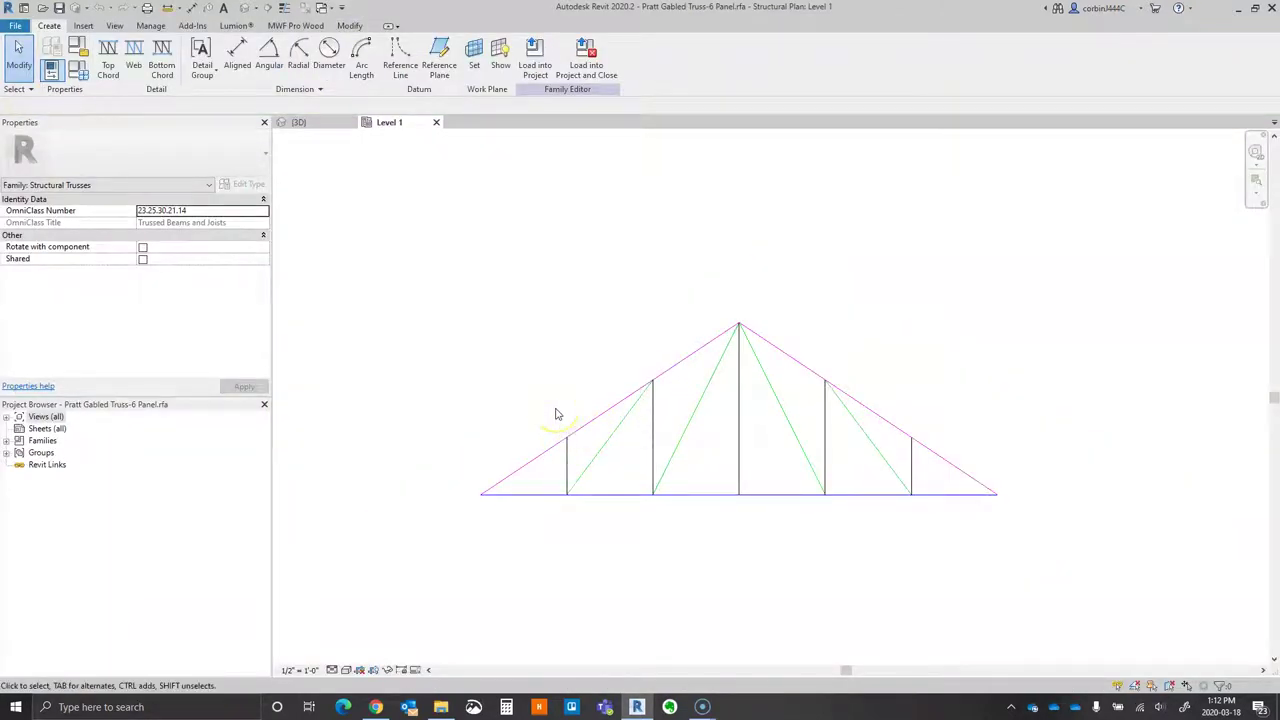
key("v")
key("v")
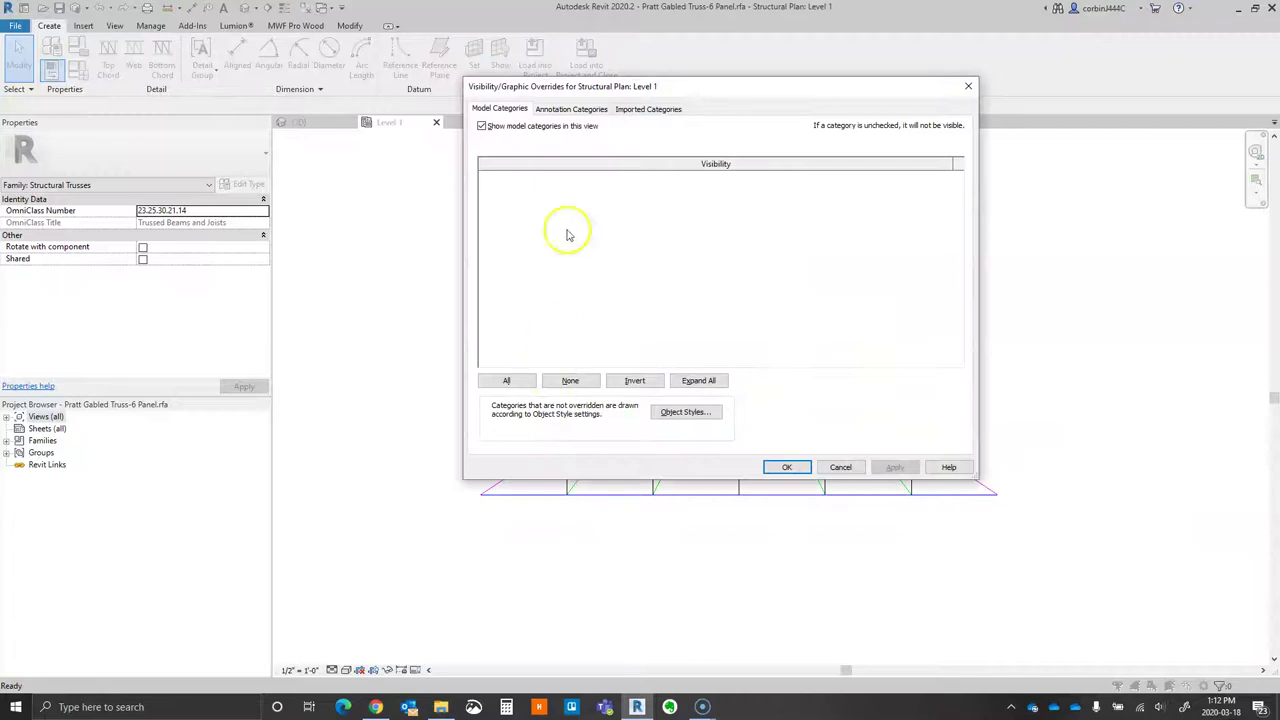
left_click(572, 109)
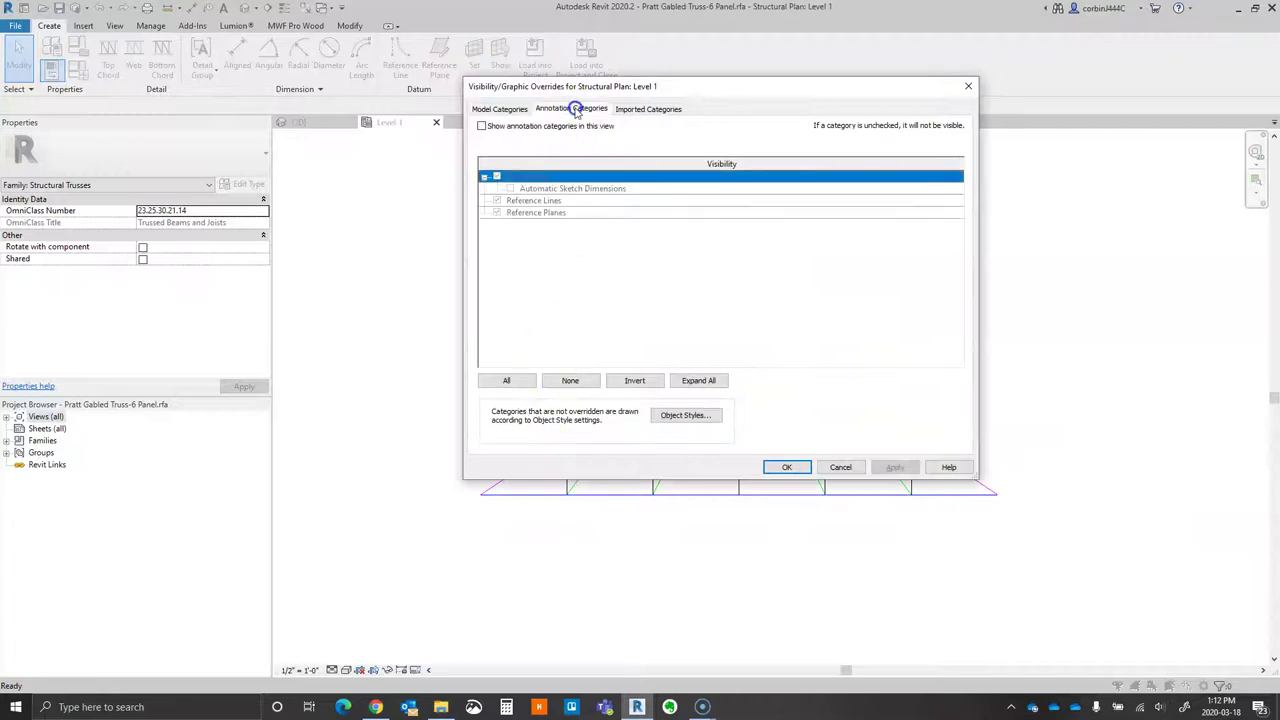
left_click(482, 127)
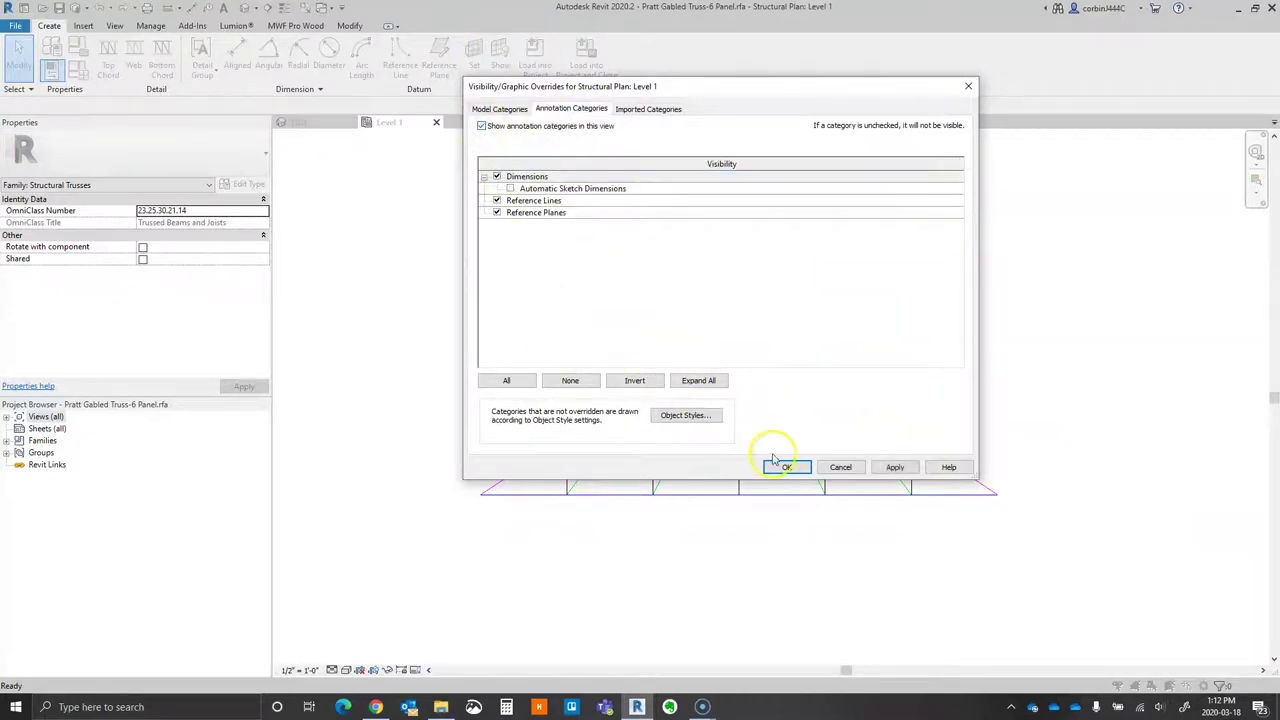
left_click(778, 466)
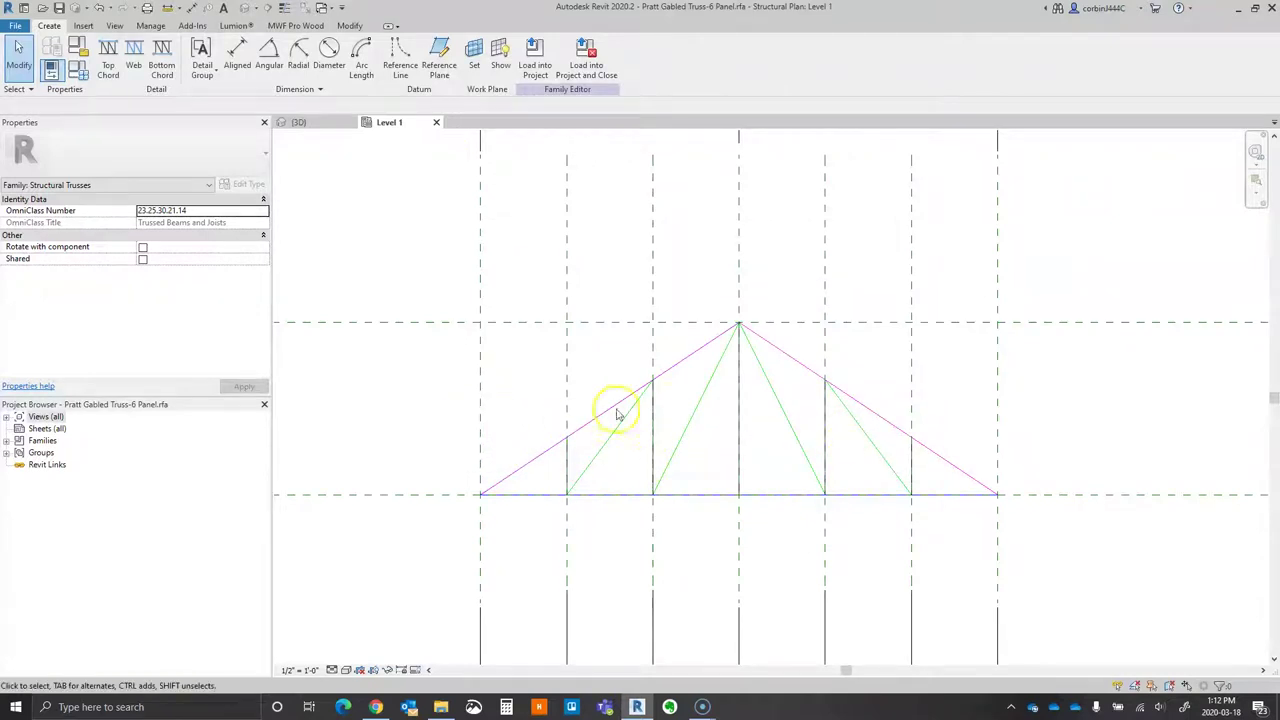
- Select the nine web members and delete them, leaving only the chords
scroll(543, 477, "up", 2)
left_click_drag(1065, 486, 523, 471)
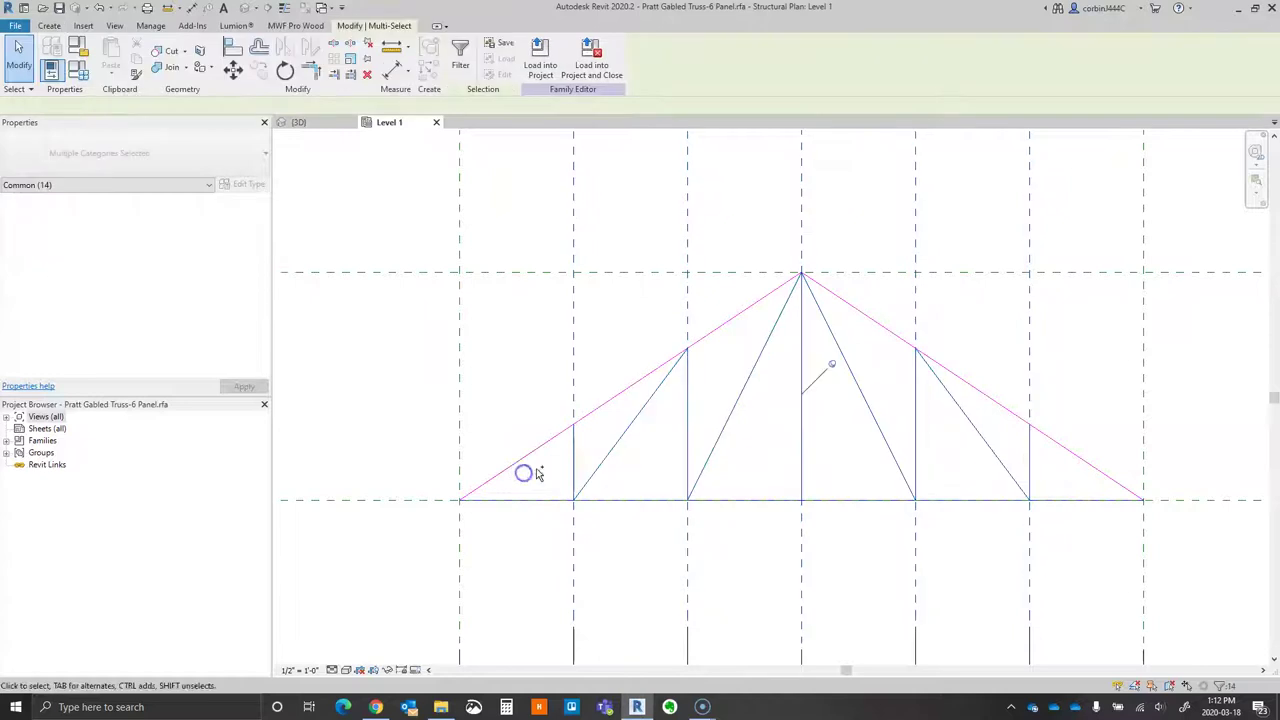
left_click_drag(1068, 222, 560, 184)
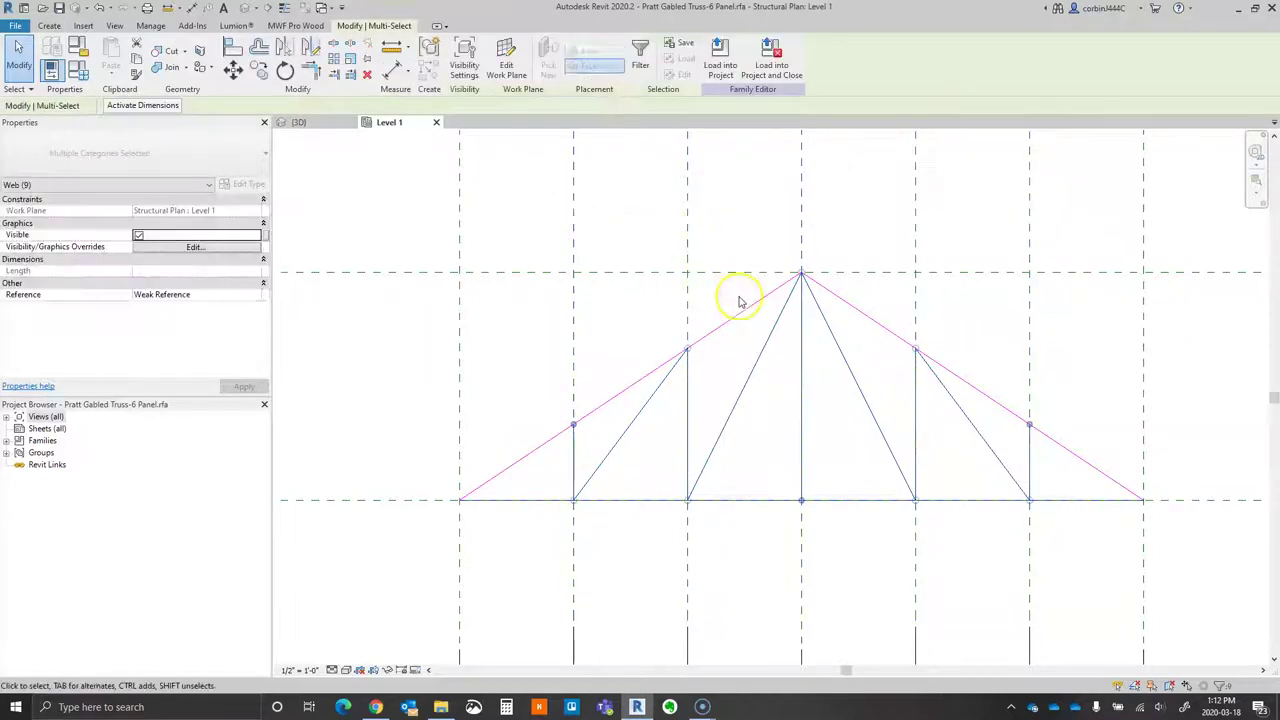
key("Delete")
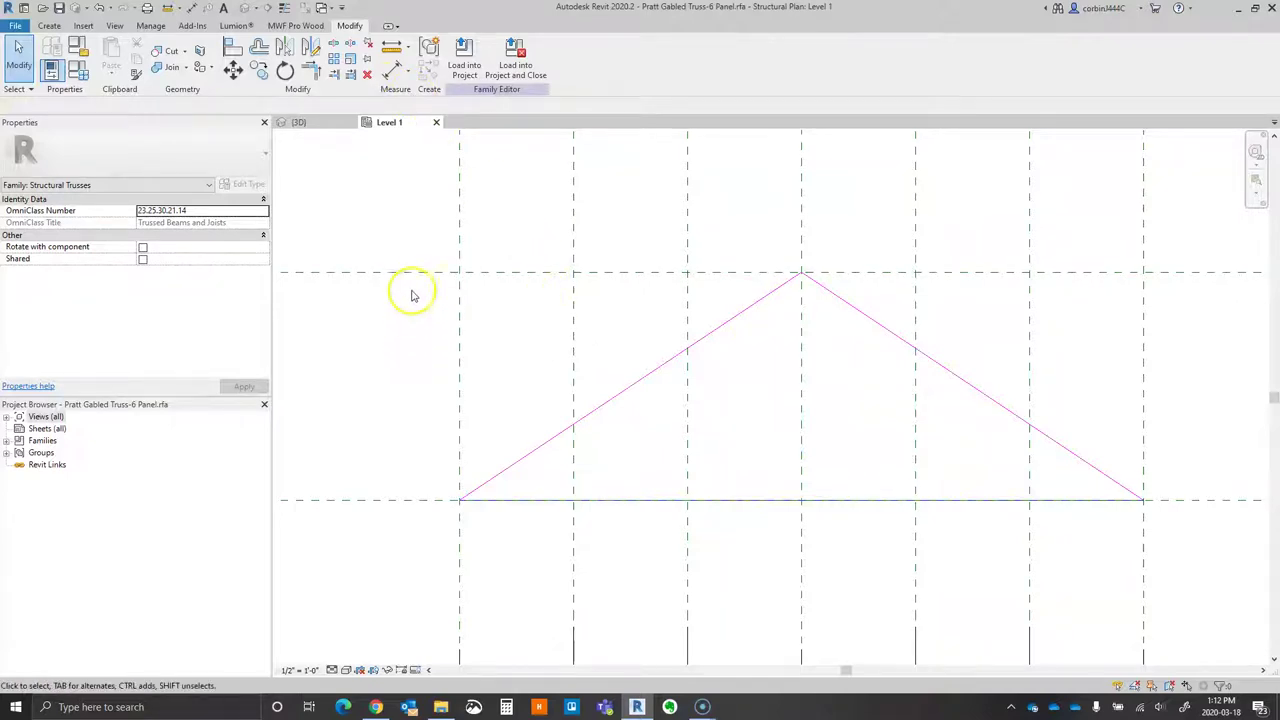
left_click(50, 26)
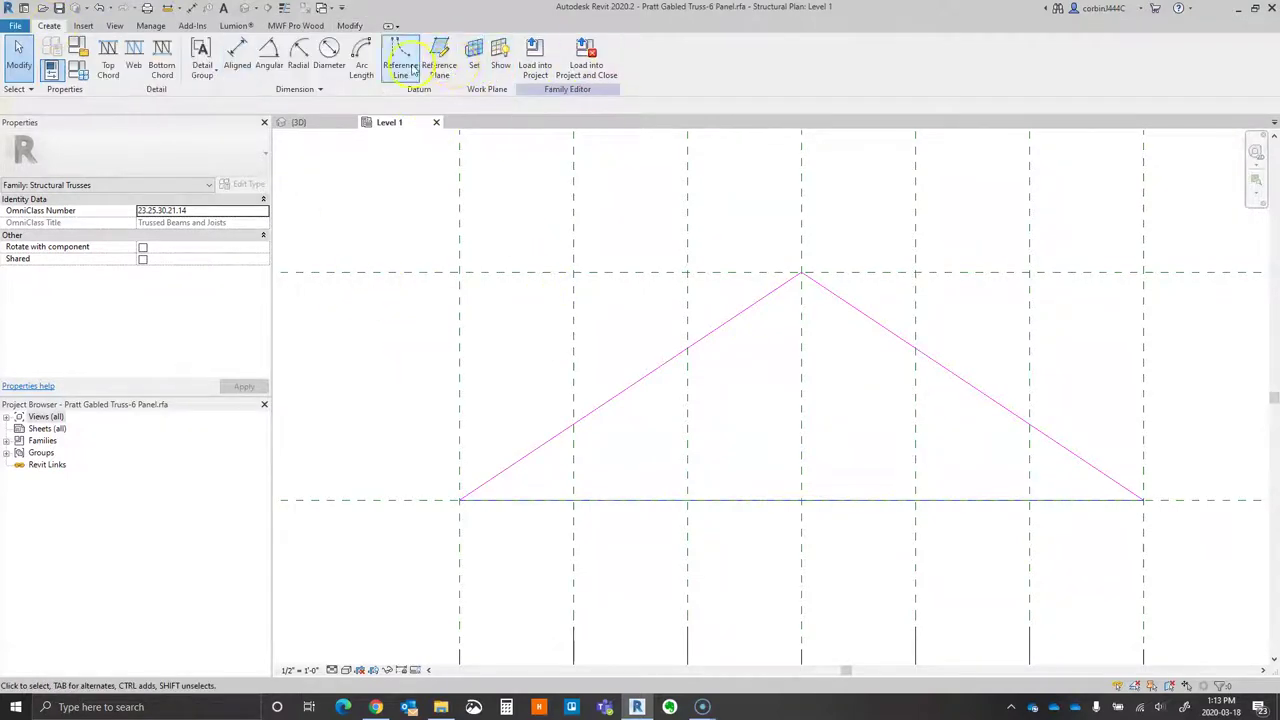
left_click(437, 52)
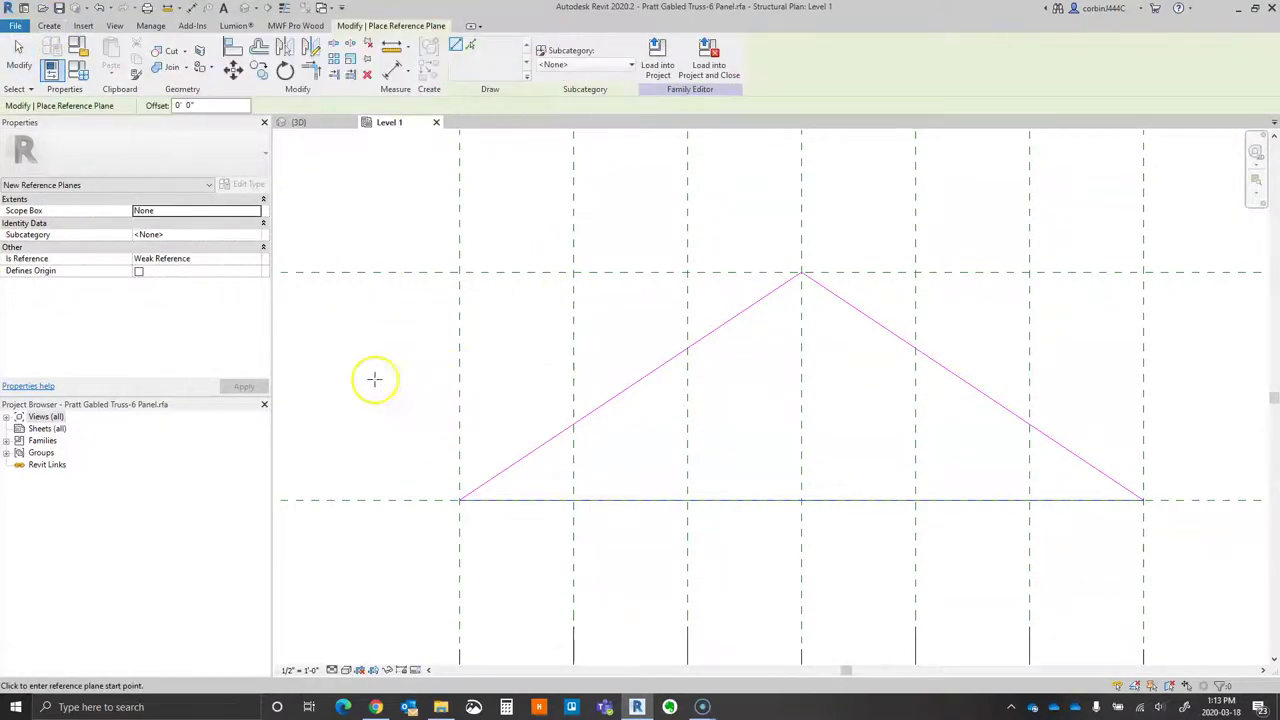
left_click(288, 378)
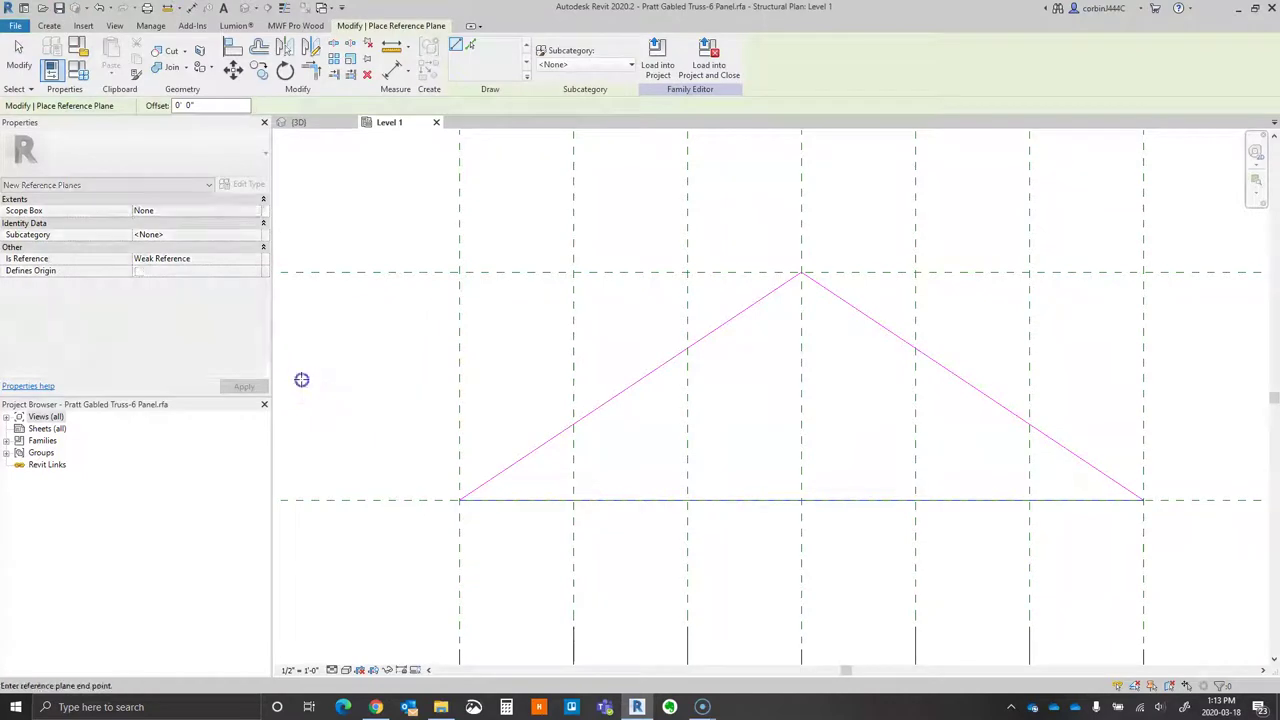
left_click(1246, 381)
scroll(878, 355, "down", 3)
scroll(603, 389, "up", 3)
key("Escape")
key("Escape")
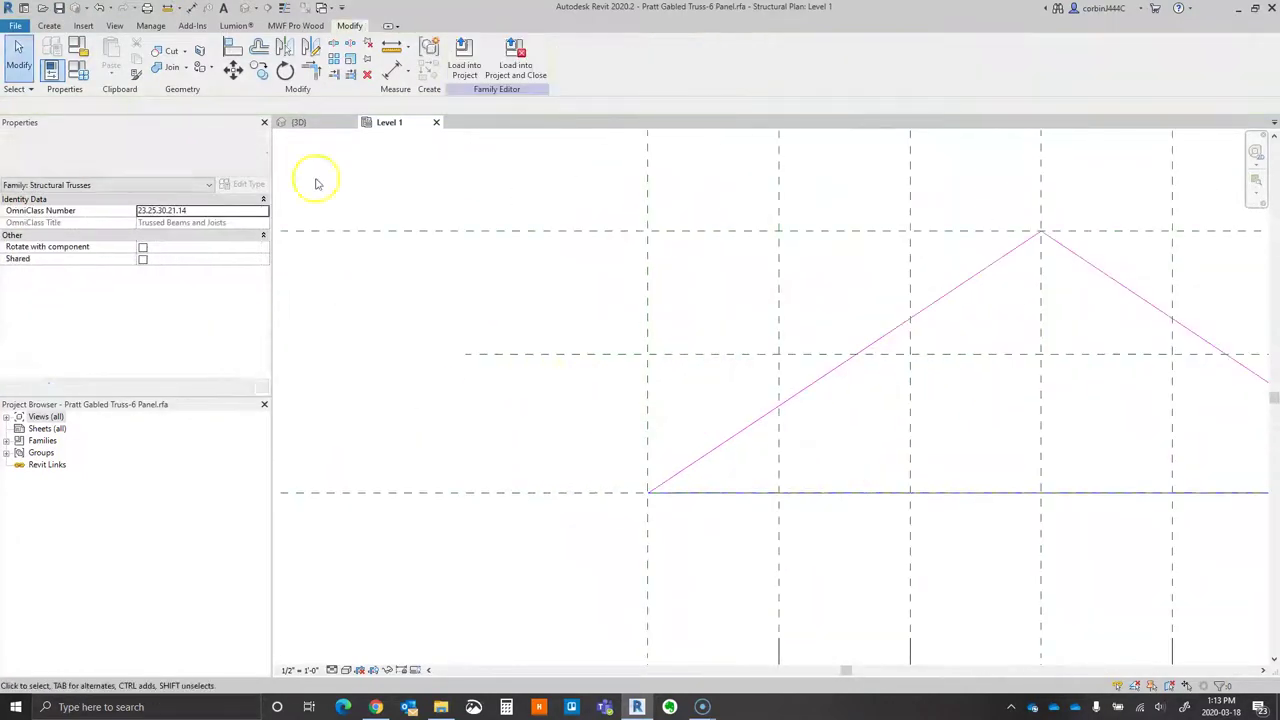
left_click(193, 10)
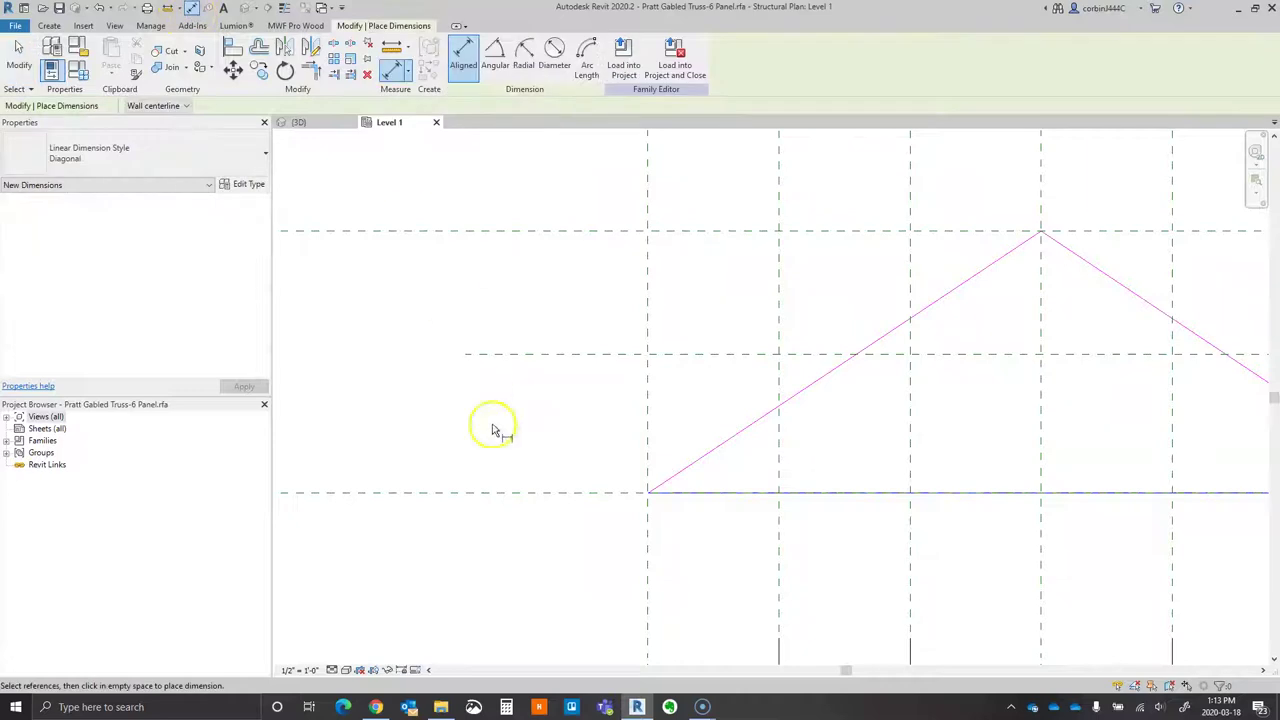
left_click(528, 491)
left_click(528, 357)
left_click(524, 285)
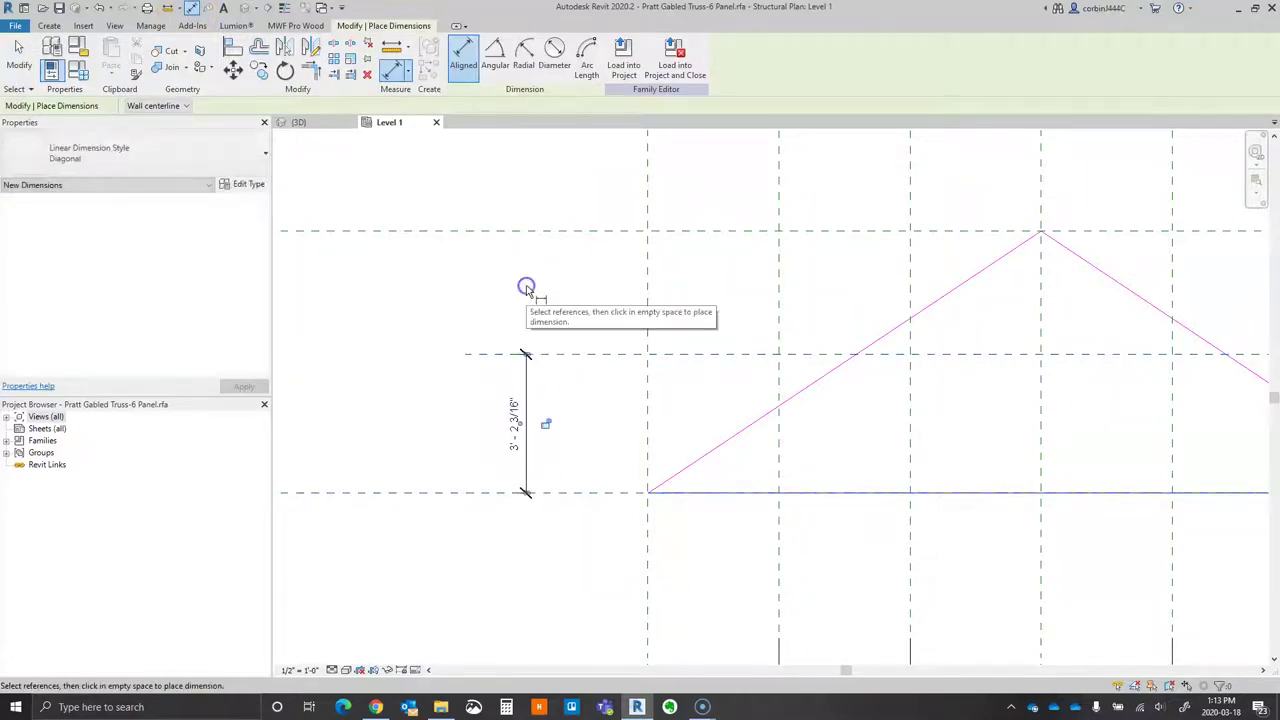
key("Escape")
left_click(575, 358)
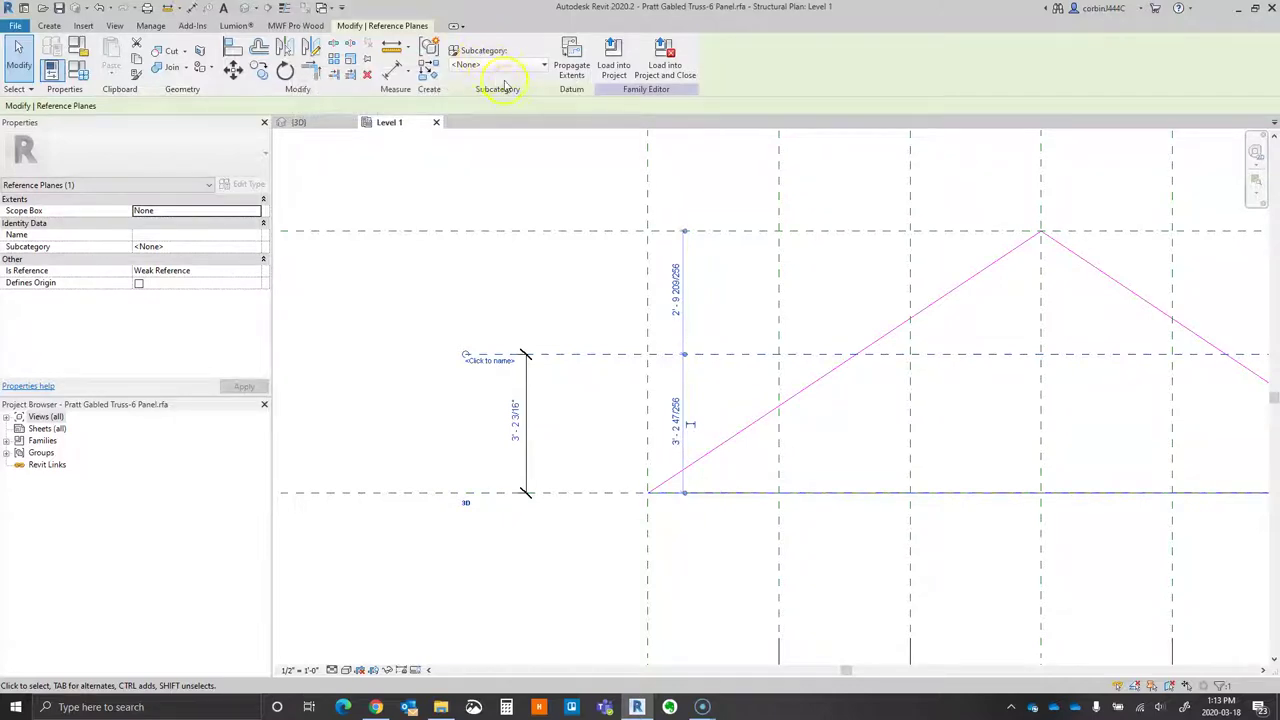
left_click(575, 456)
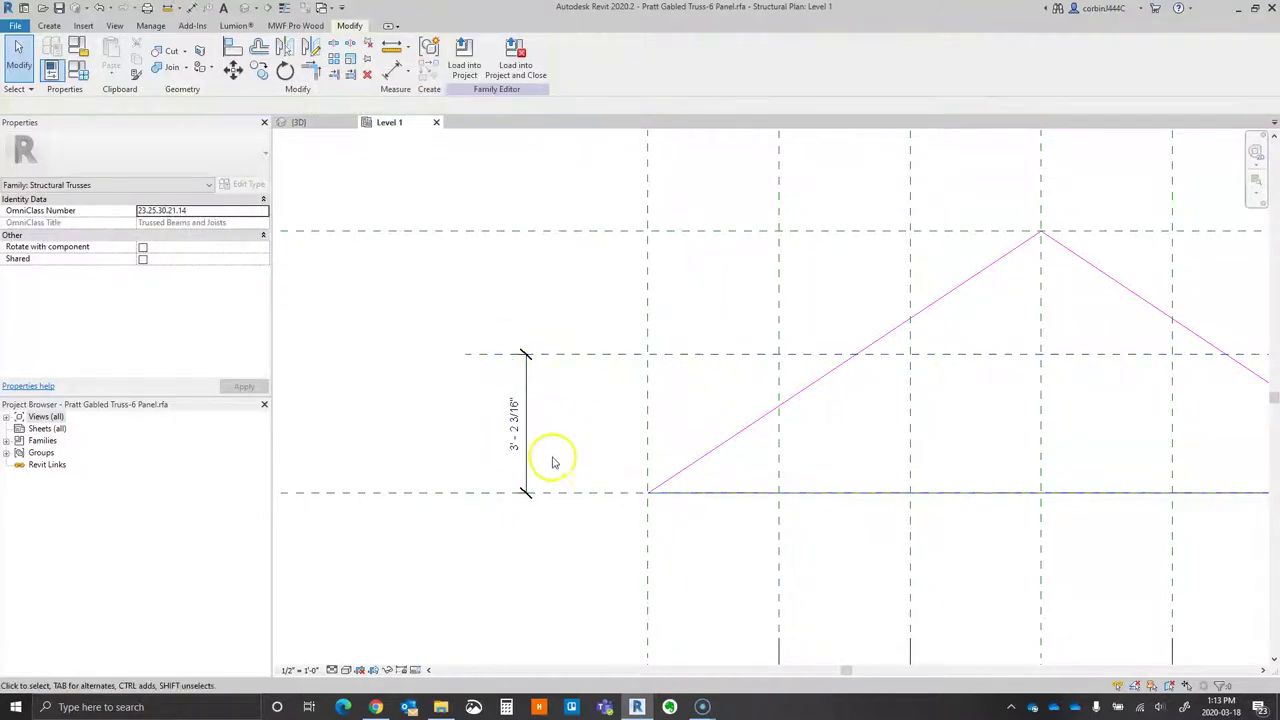
left_click(580, 355)
left_click(498, 64)
left_click(463, 270)
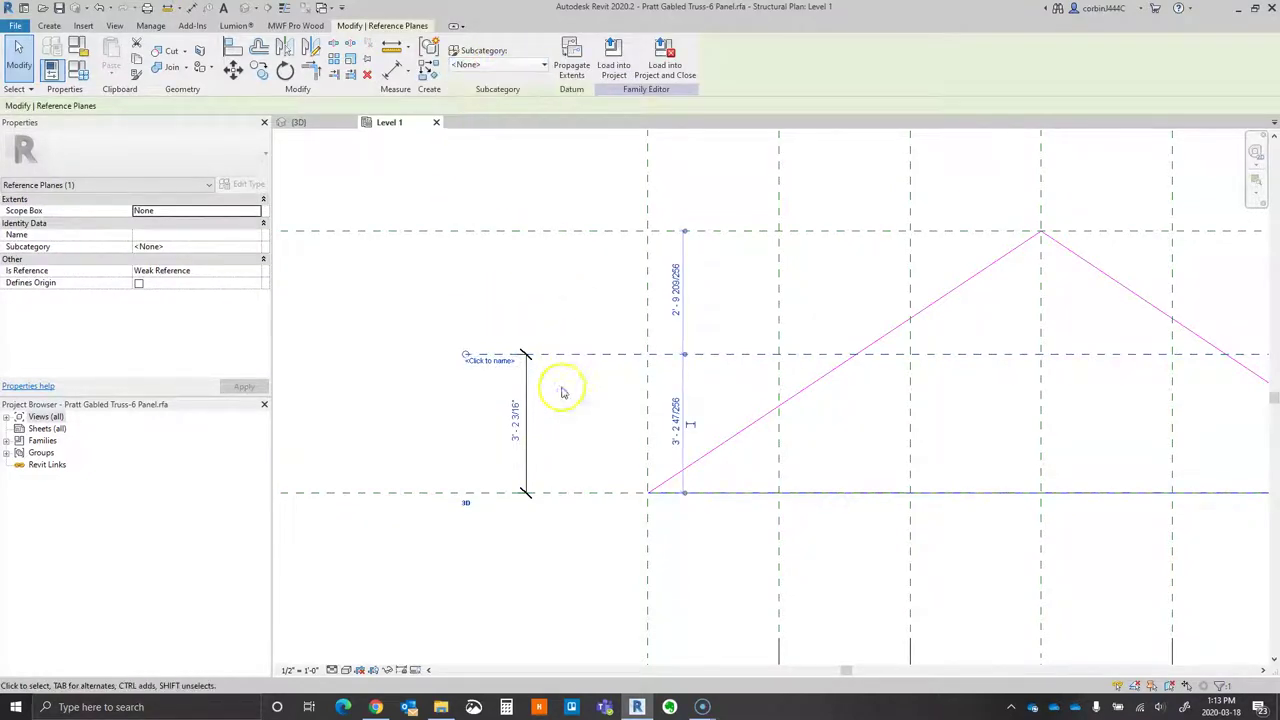
left_click(528, 383)
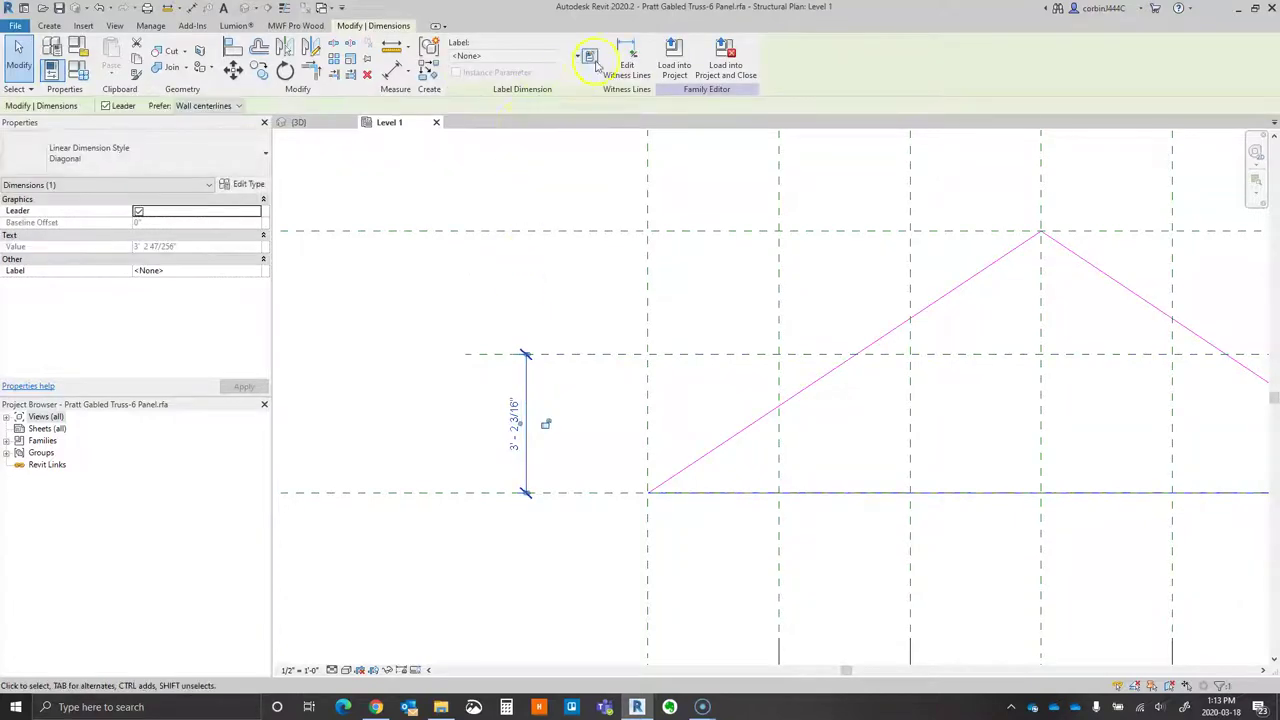
- Label the middle reference plane's height dimension with a new Middle Cord Height parameter
left_click(592, 60)
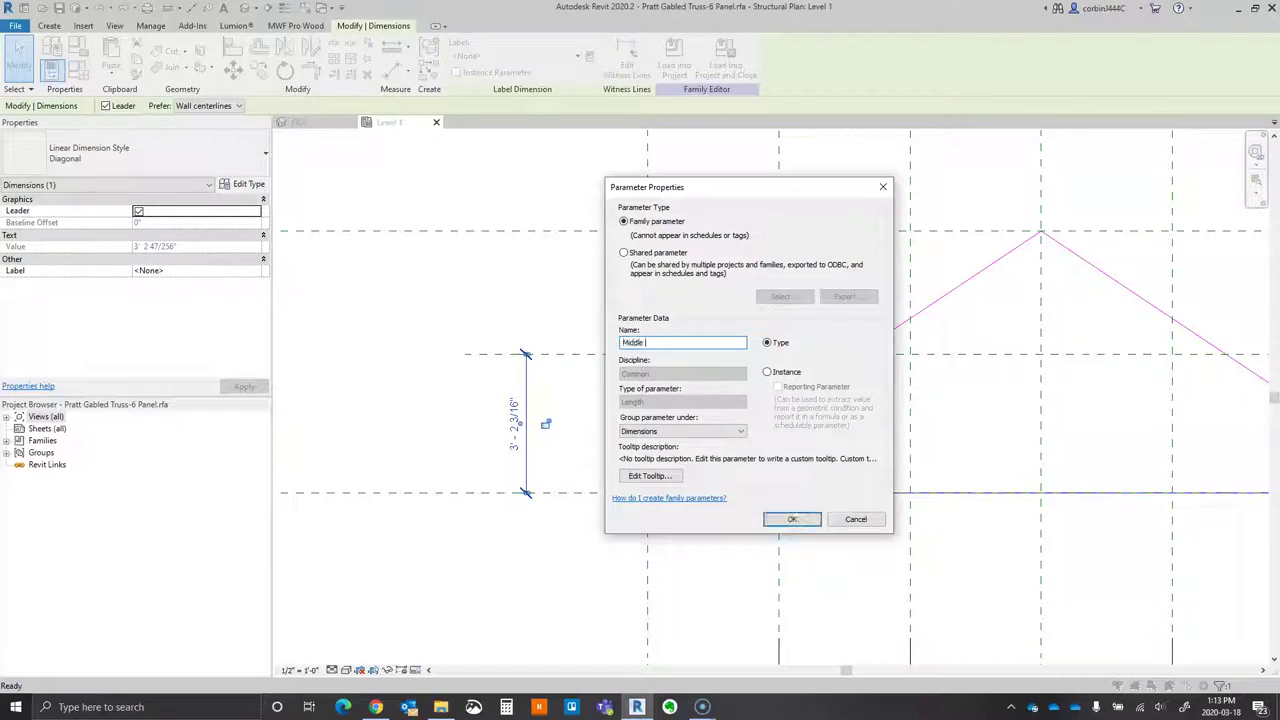
type("Middle Cord He")
key("Return")
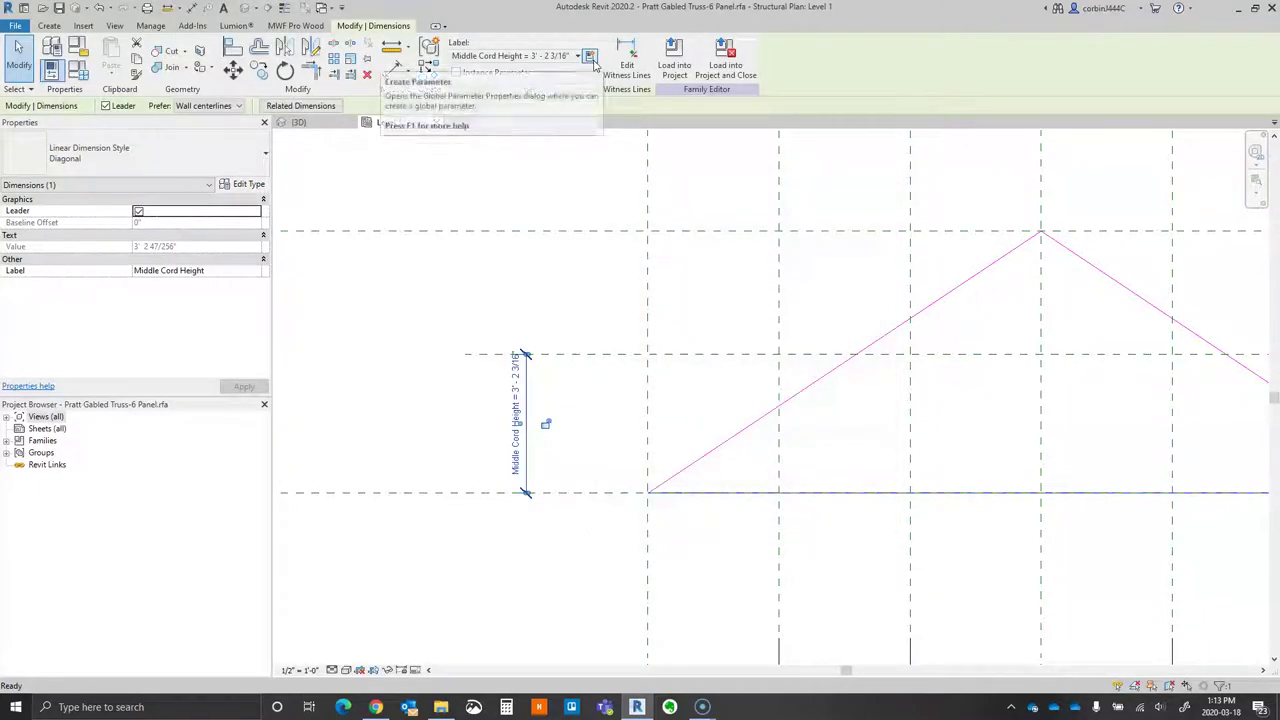
left_click(554, 318)
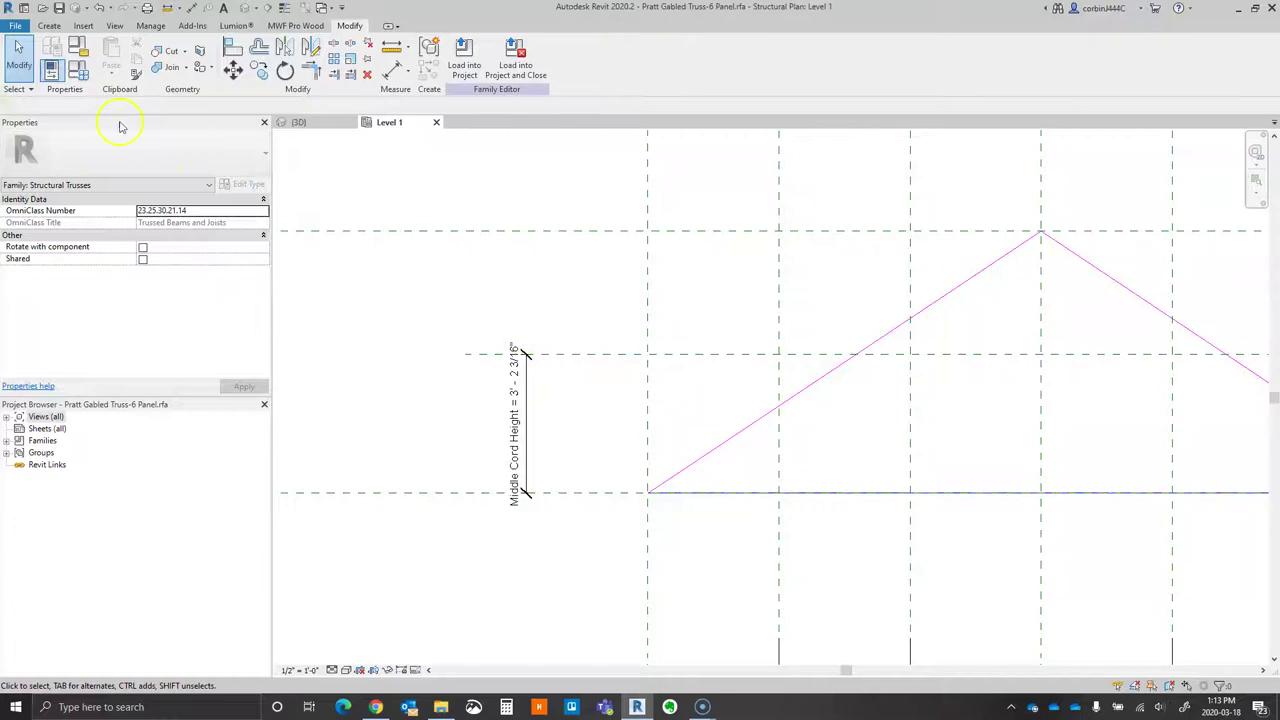
- In Family Types, edit the Middle Cord Height value to 3' 0"
left_click(78, 70)
scroll(195, 268, "down", 2)
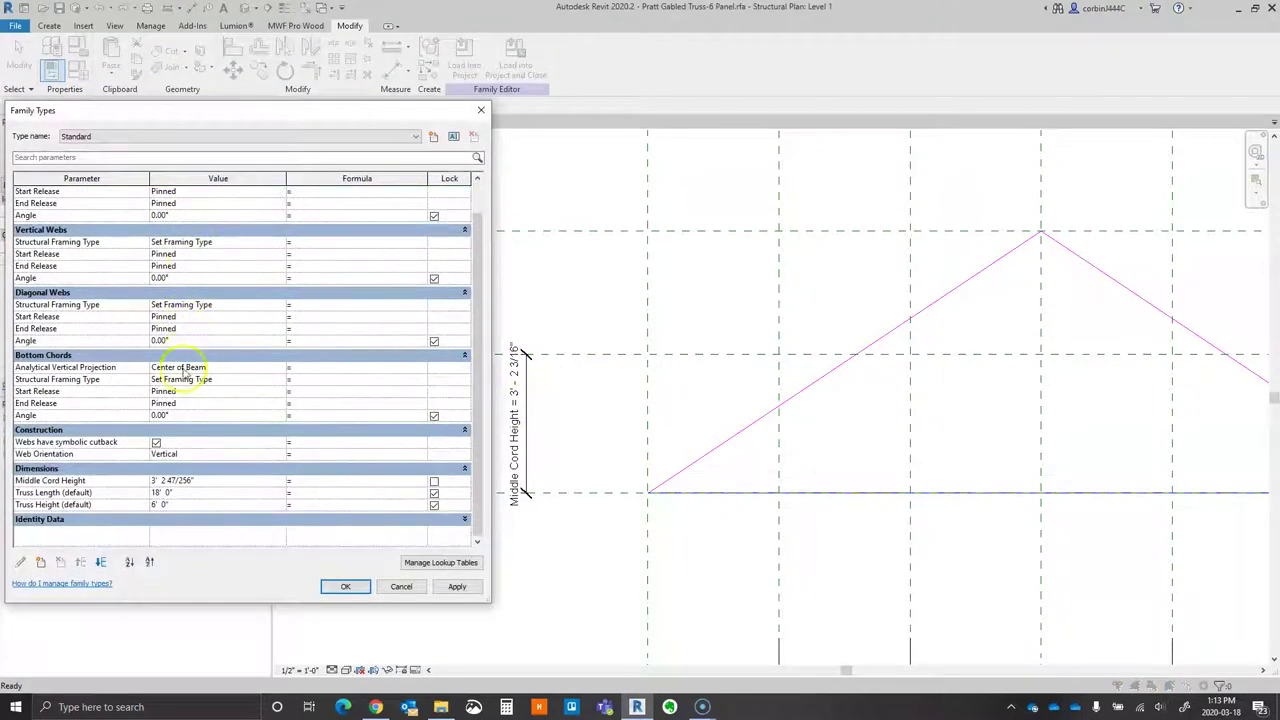
left_click(171, 481)
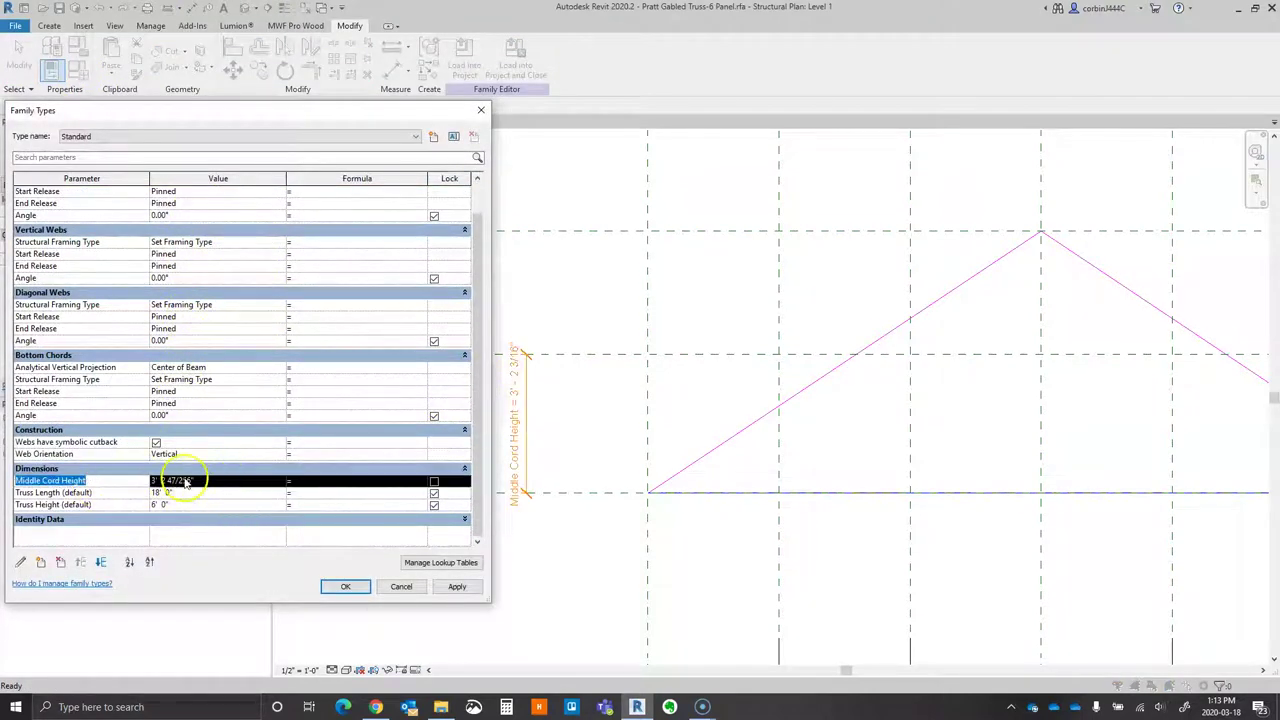
left_click(195, 481)
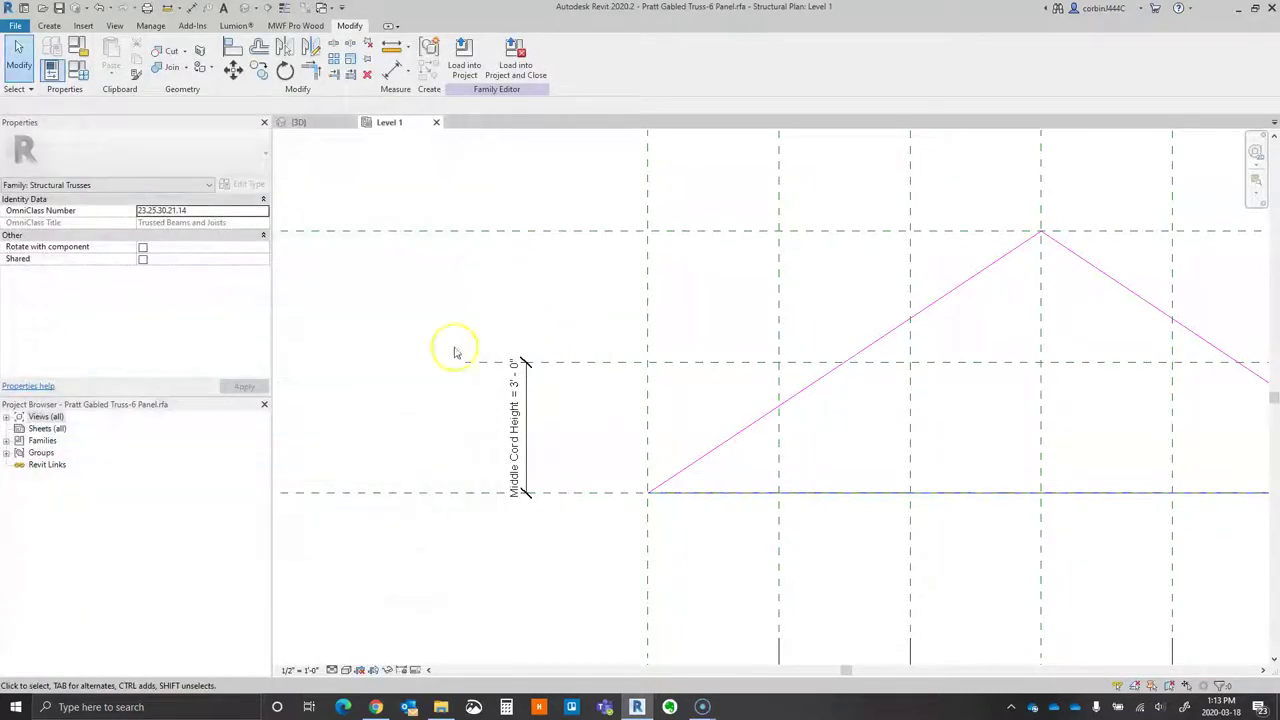
- Zoom to fit the truss and start the Web drawing tool from the Create tab
scroll(497, 425, "down", 2)
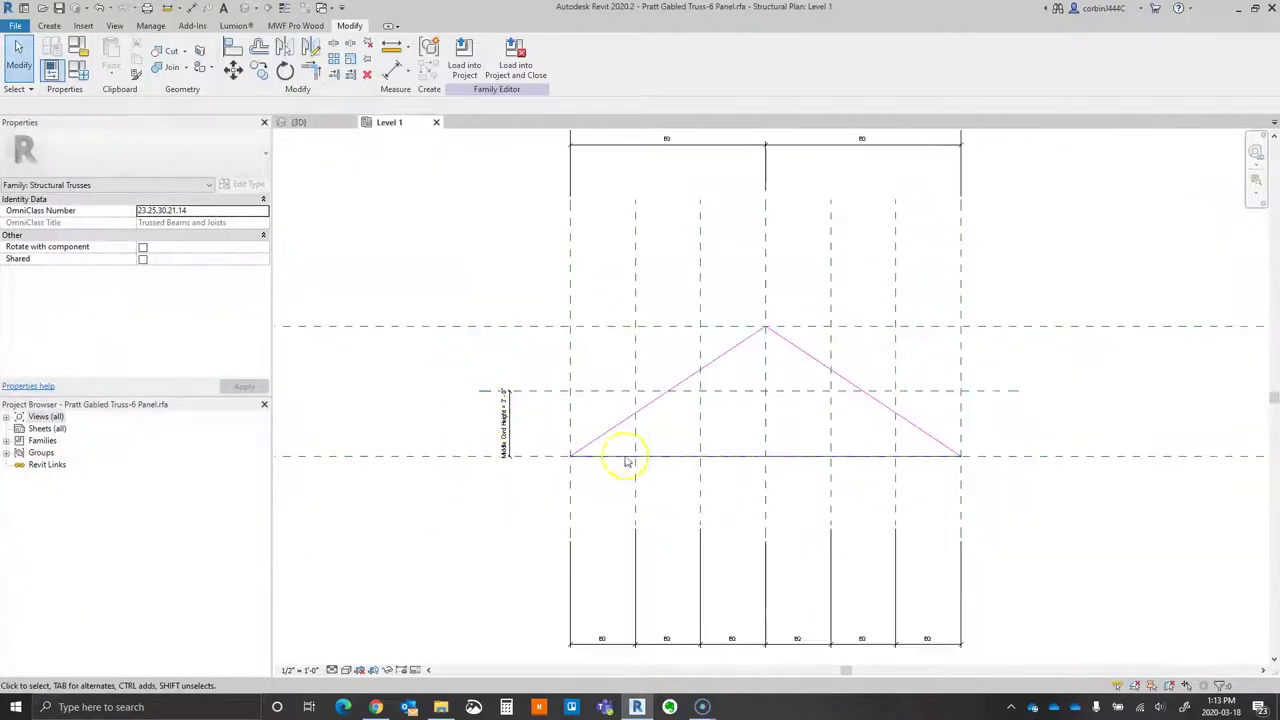
scroll(737, 423, "up", 2)
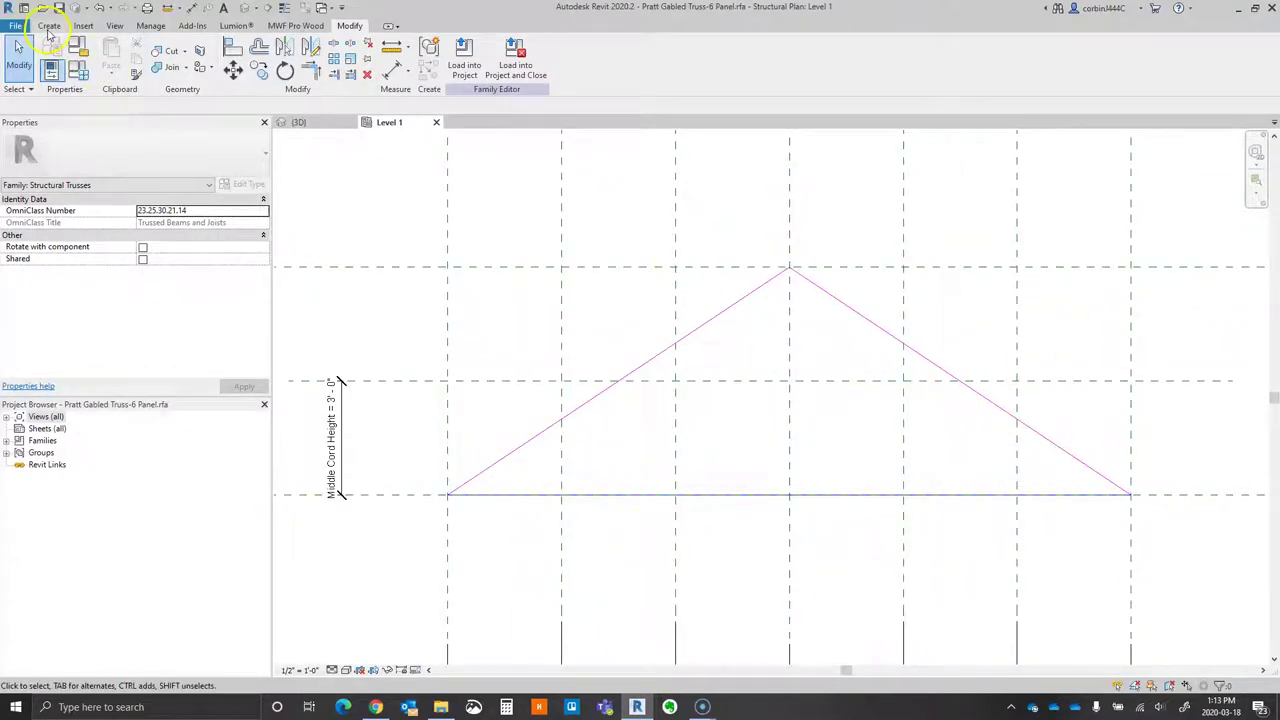
left_click(48, 28)
left_click(136, 58)
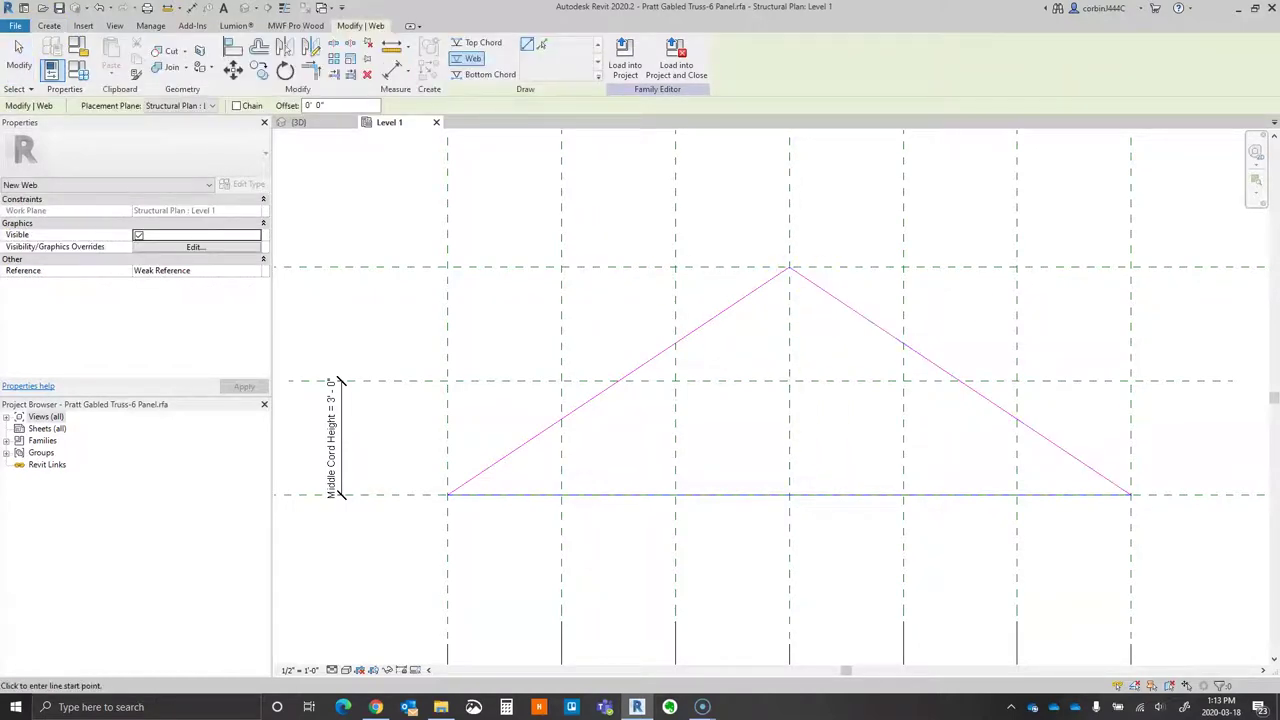
- Switch to the Casa Prisma article in Chrome and view the timber deck photo
left_click(377, 707)
scroll(645, 530, "down", 5)
scroll(655, 450, "up", 5)
scroll(657, 450, "down", 10)
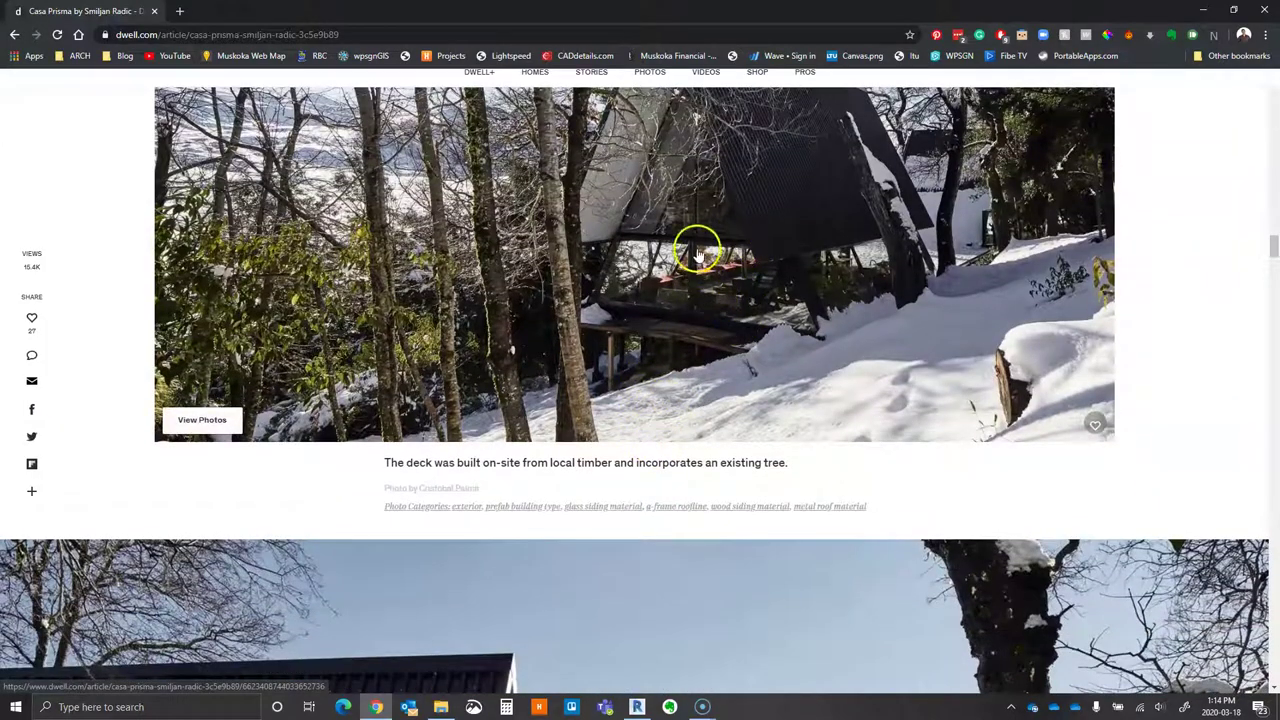
- Scroll the article to the interior photo of the long counter beneath sloping timber beams
scroll(716, 330, "up", 5)
scroll(723, 397, "up", 10)
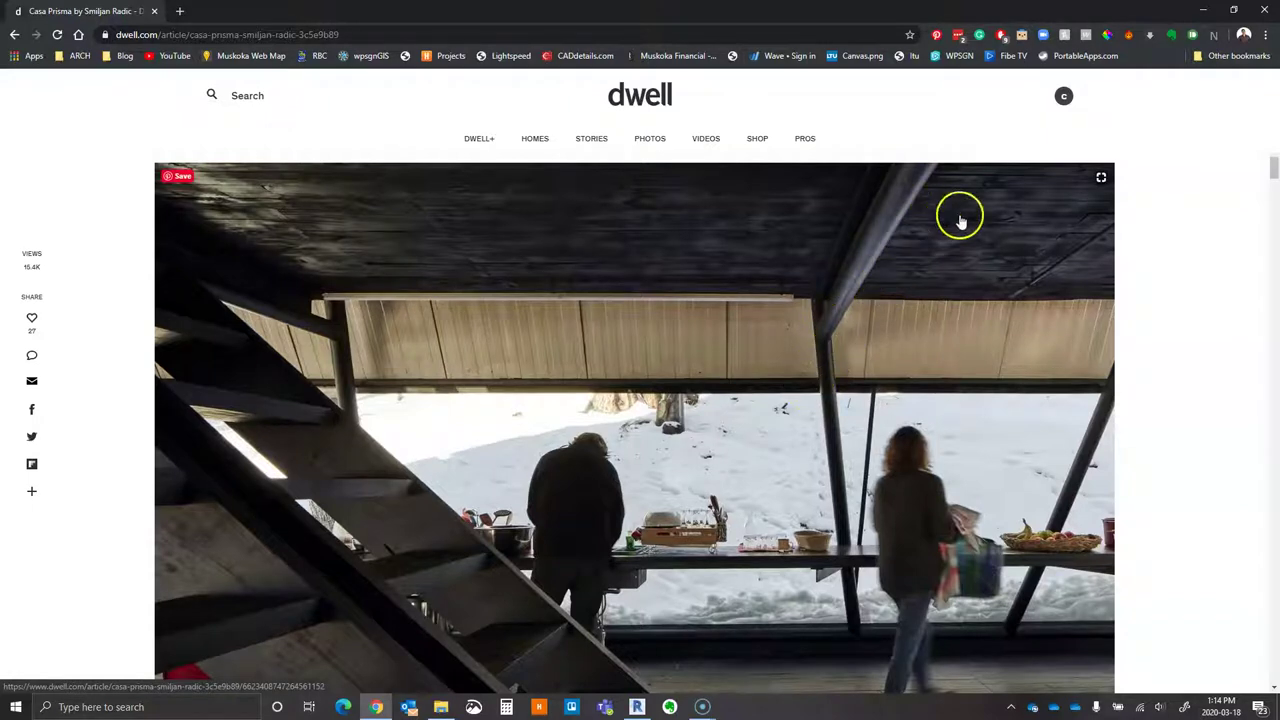
- Draw a vertical web from bottom-chord midpoint to apex and a horizontal web between the top chords
left_click(1203, 10)
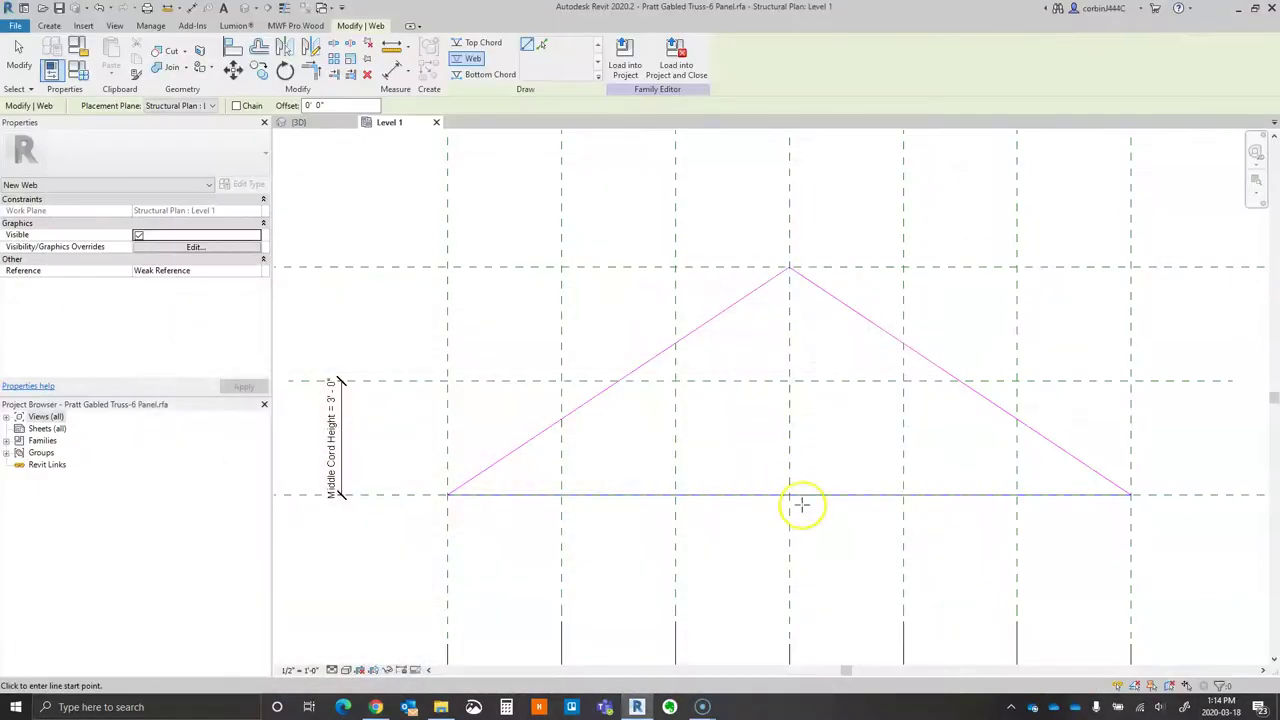
left_click(791, 496)
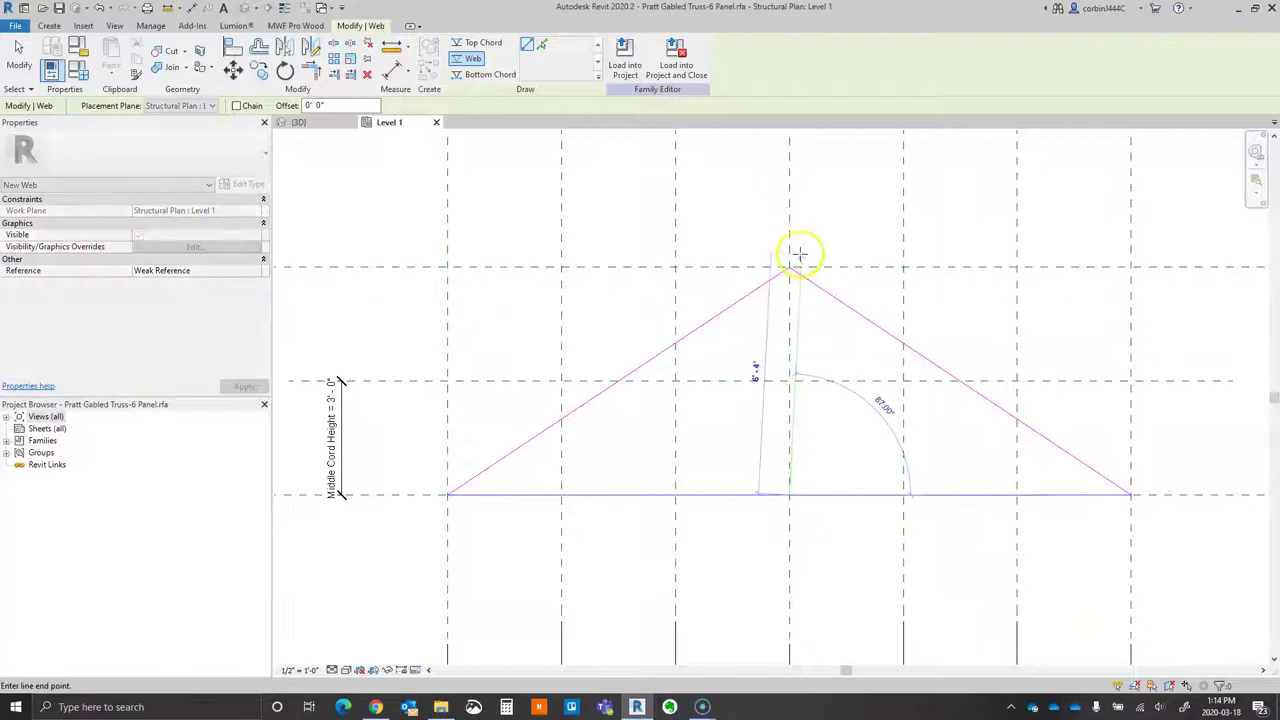
left_click(790, 268)
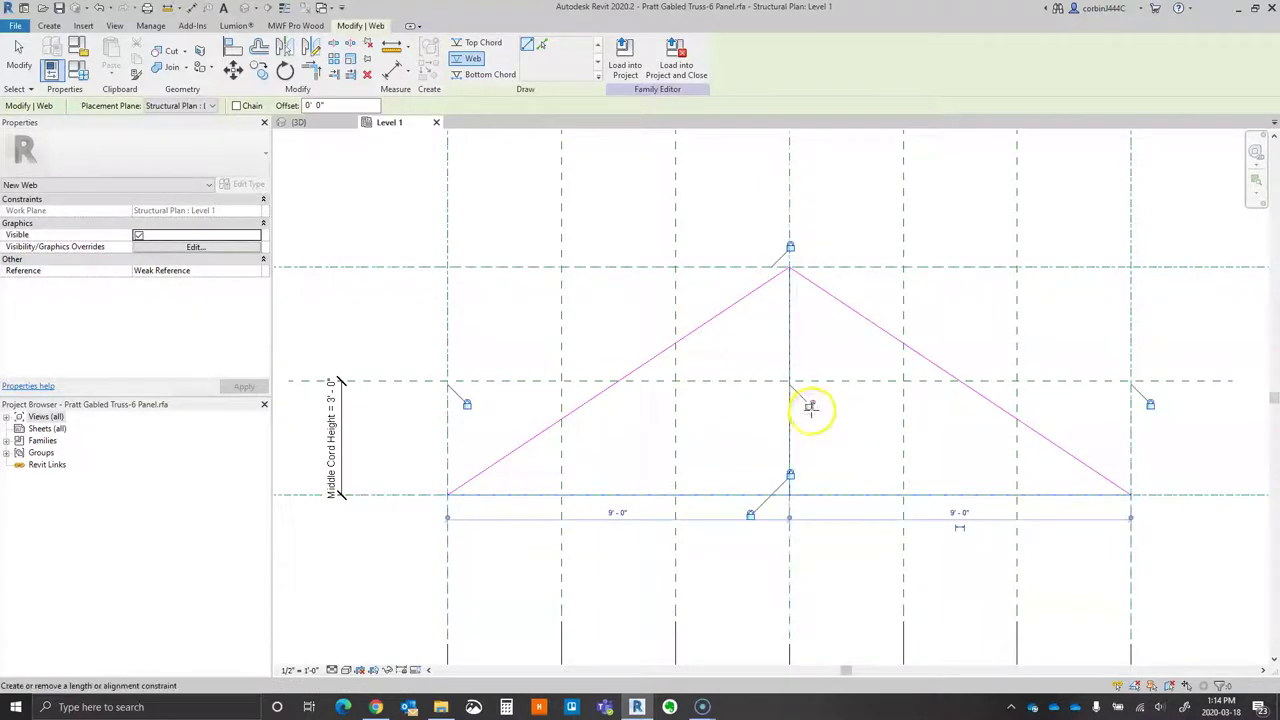
left_click(618, 381)
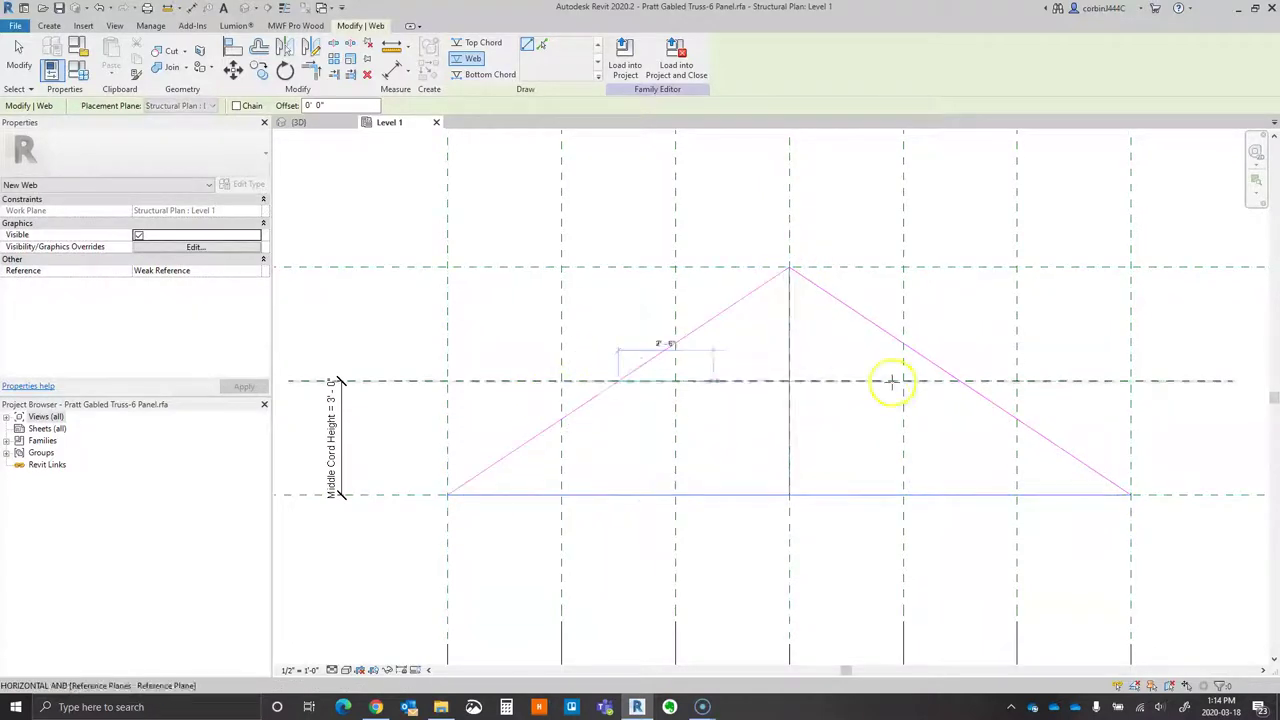
left_click(958, 381)
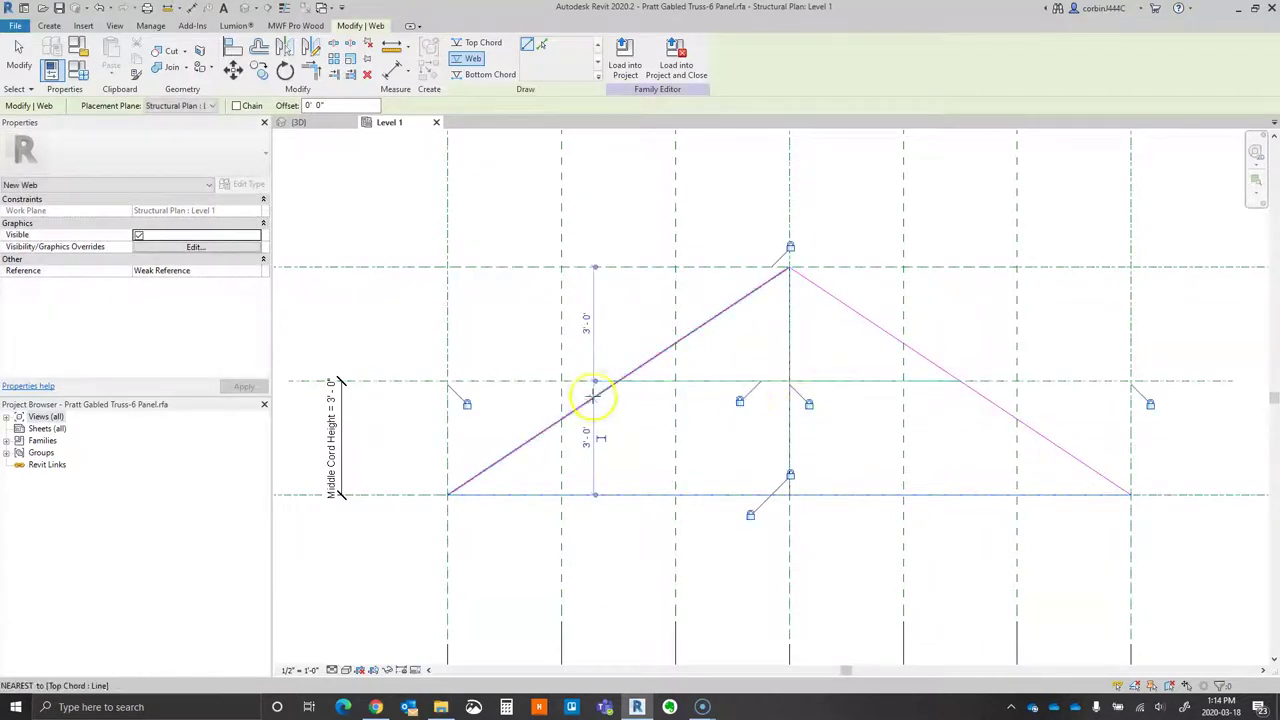
key("Escape")
key("Escape")
- Align the horizontal web to the middle reference plane and load the truss into the project
left_click(684, 384)
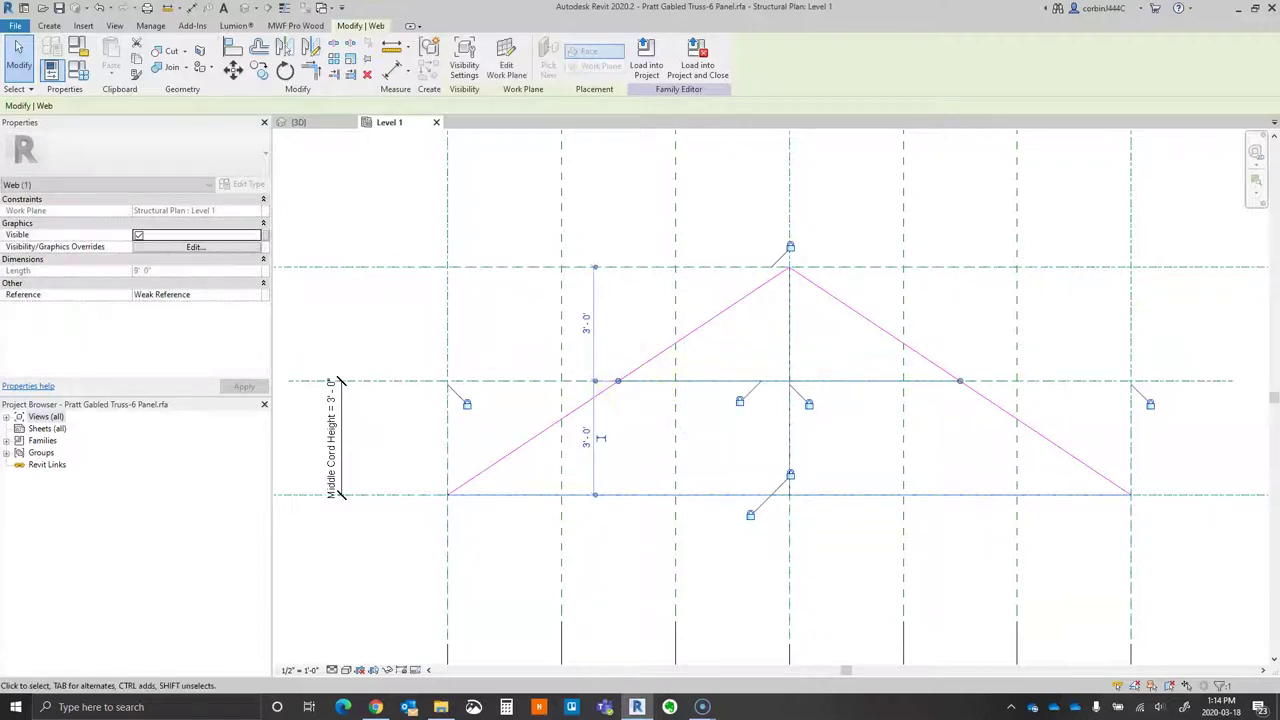
left_click(232, 47)
left_click(543, 381)
left_click(723, 380)
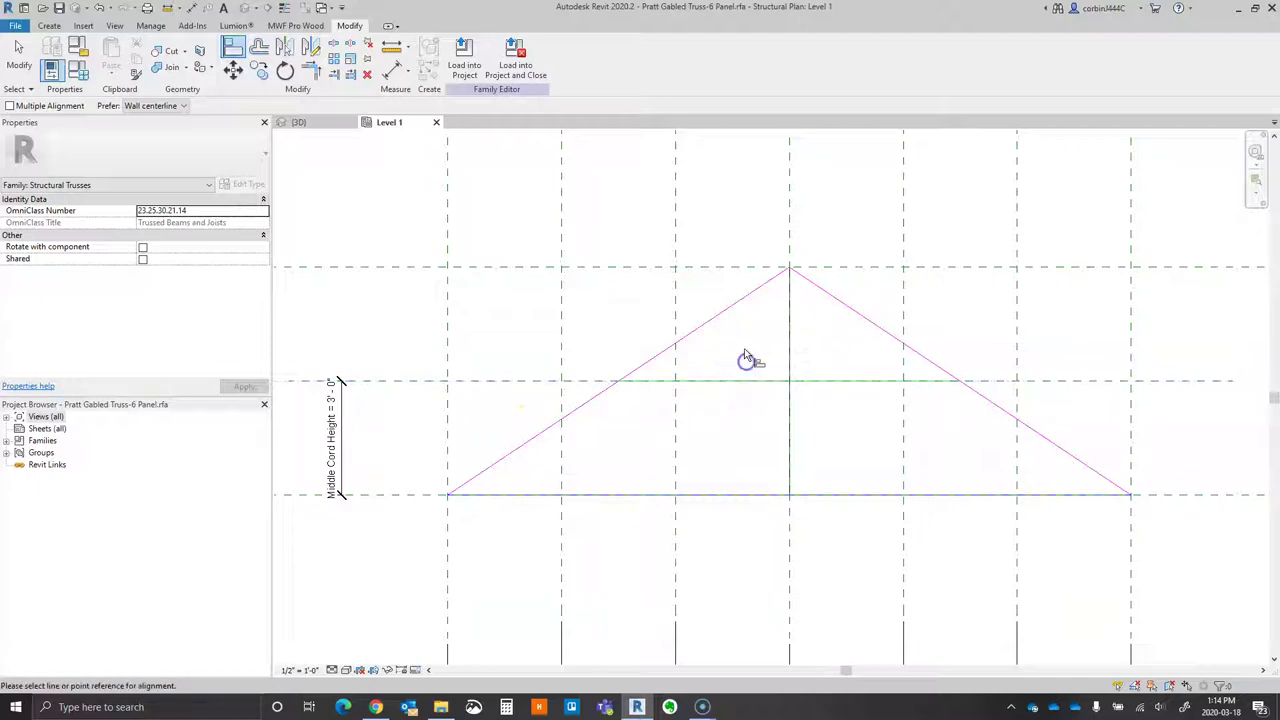
key("Escape")
left_click(516, 66)
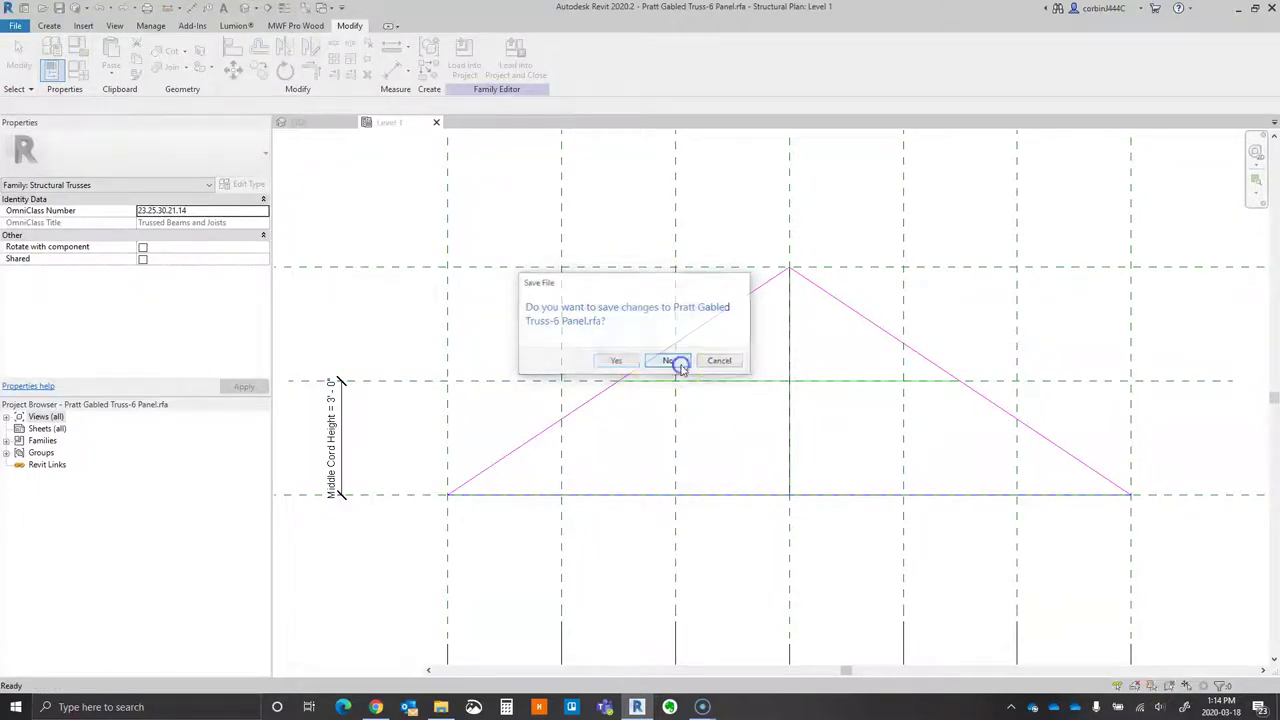
- Skip saving the family, overwrite the existing truss family, and orbit to the updated deck trusses
left_click(668, 361)
left_click(662, 382)
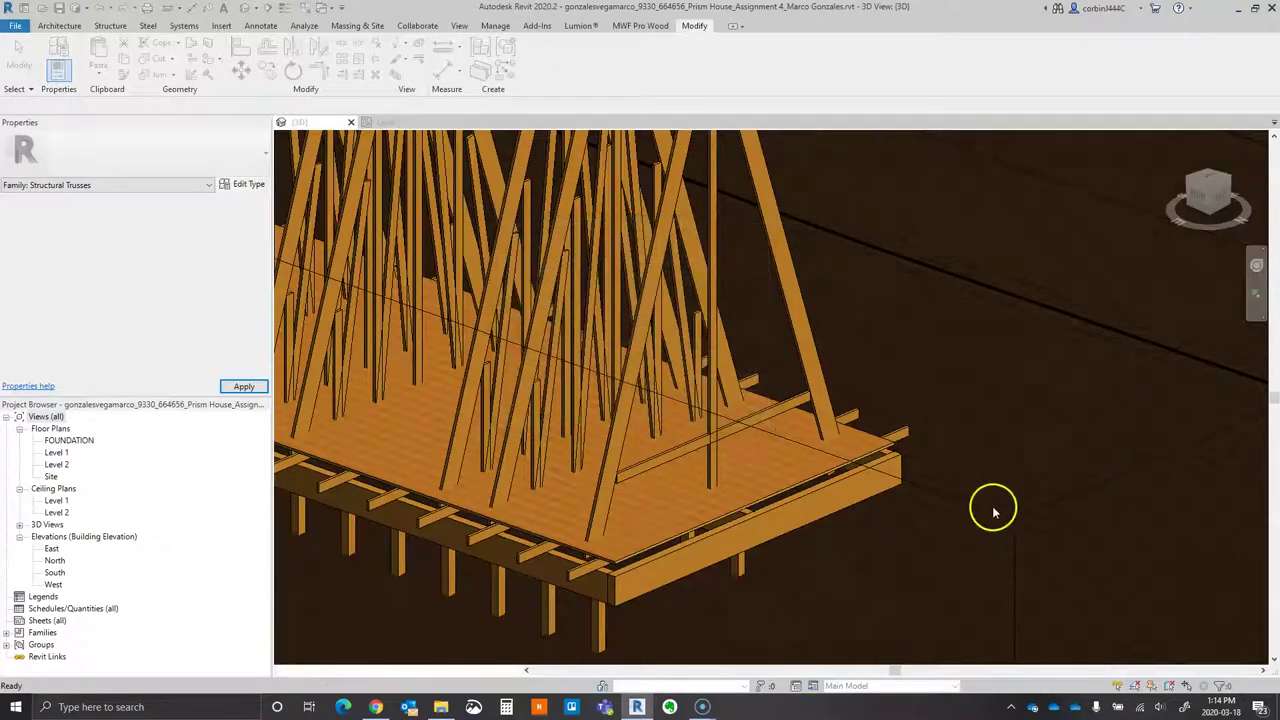
scroll(991, 506, "down", 2)
scroll(766, 484, "down", 3)
scroll(766, 484, "up", 3)
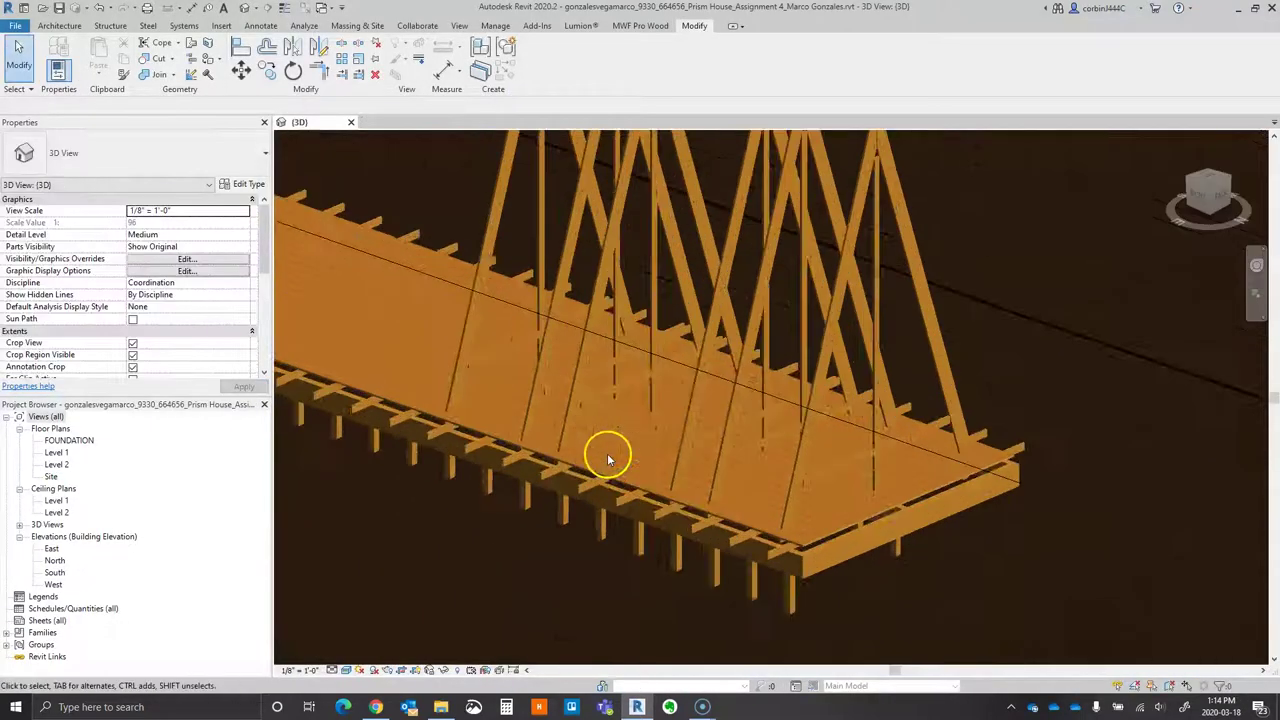
middle_click_drag(809, 523, 818, 480, "shift")
- Select three of the deck trusses and dismiss the chat notification
left_click(777, 476)
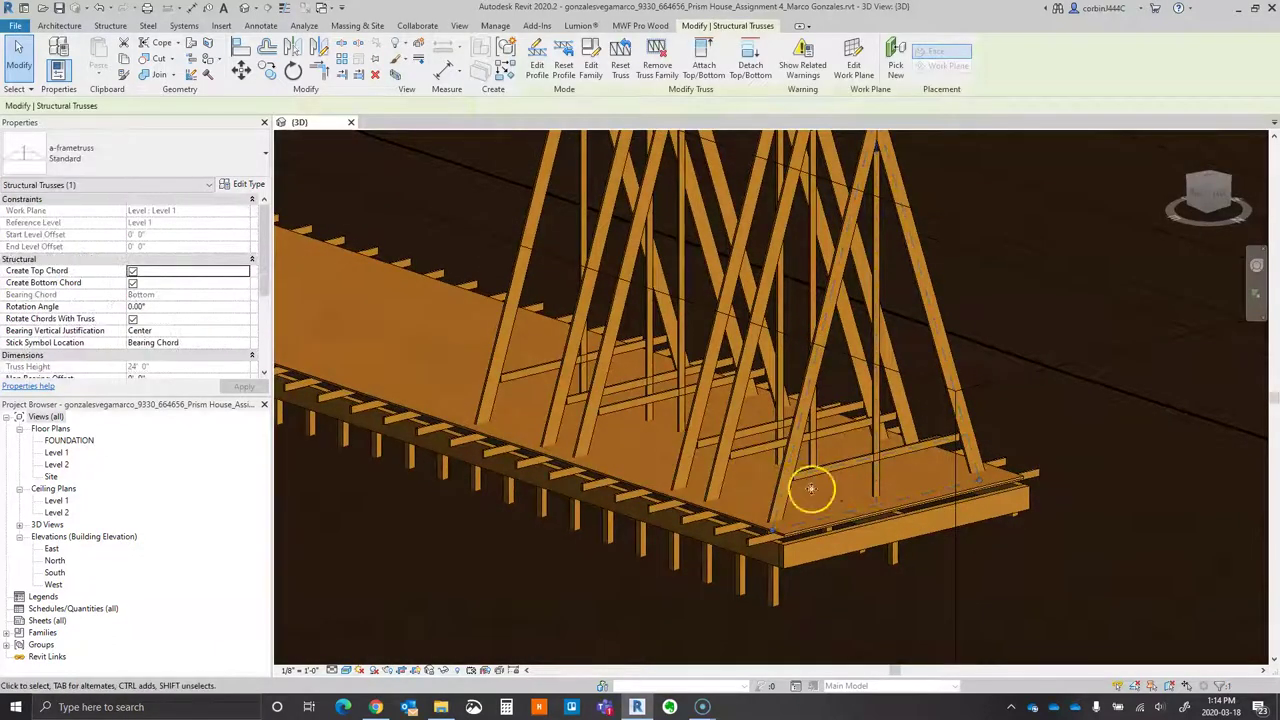
scroll(831, 349, "down", 3)
scroll(834, 357, "up", 4)
left_click(789, 346, "ctrl")
left_click(711, 300, "ctrl")
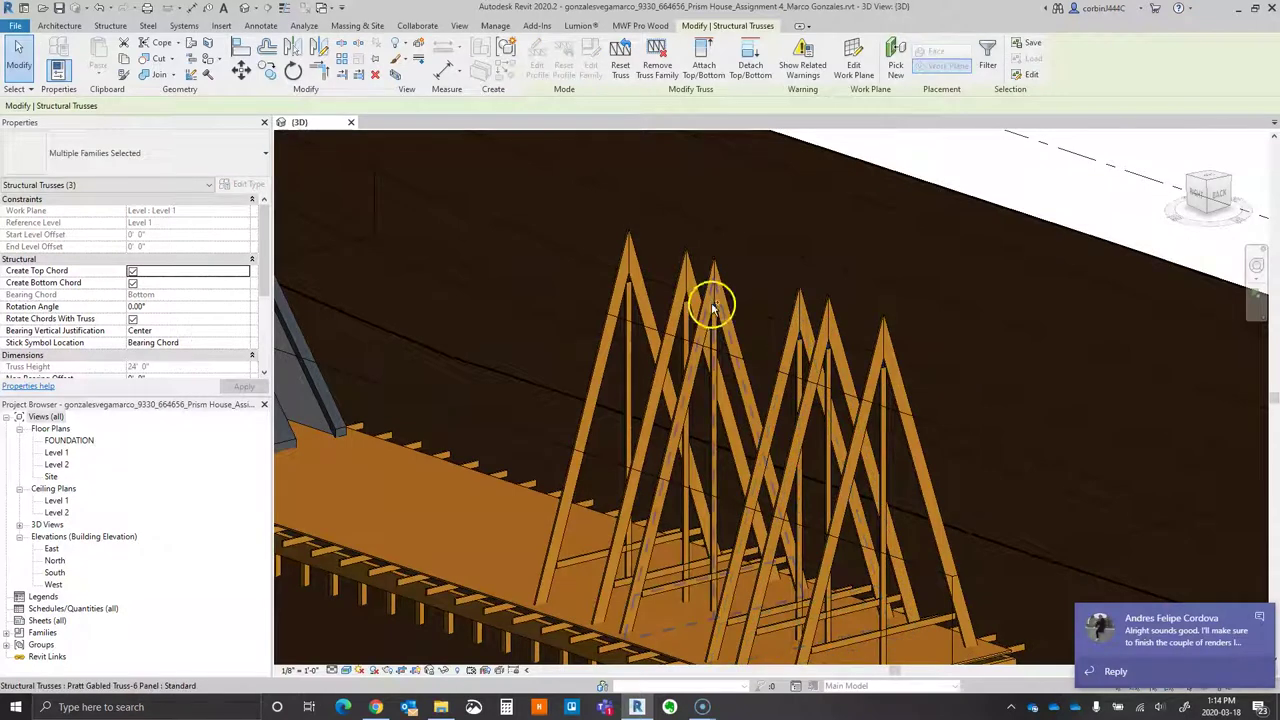
left_click(1257, 621)
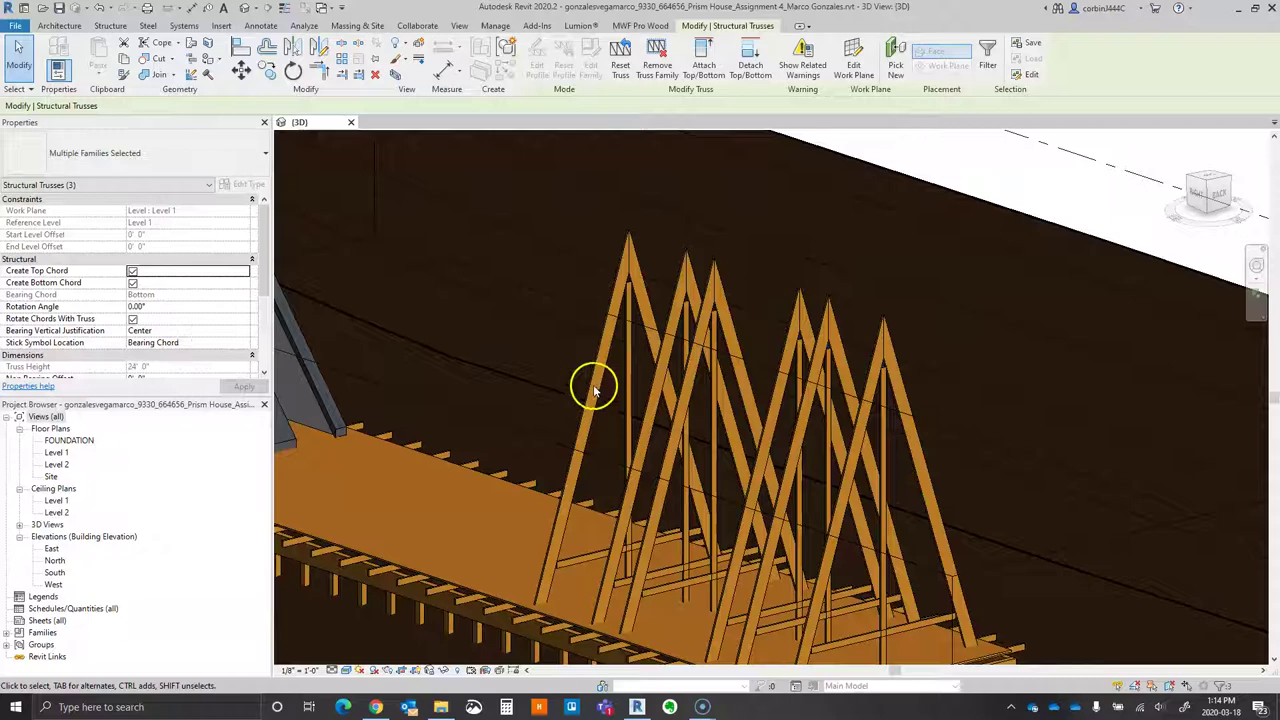
- Dismiss another chat notification and open the Level 1 floor plan
scroll(909, 234, "down", 3)
scroll(883, 320, "up", 4)
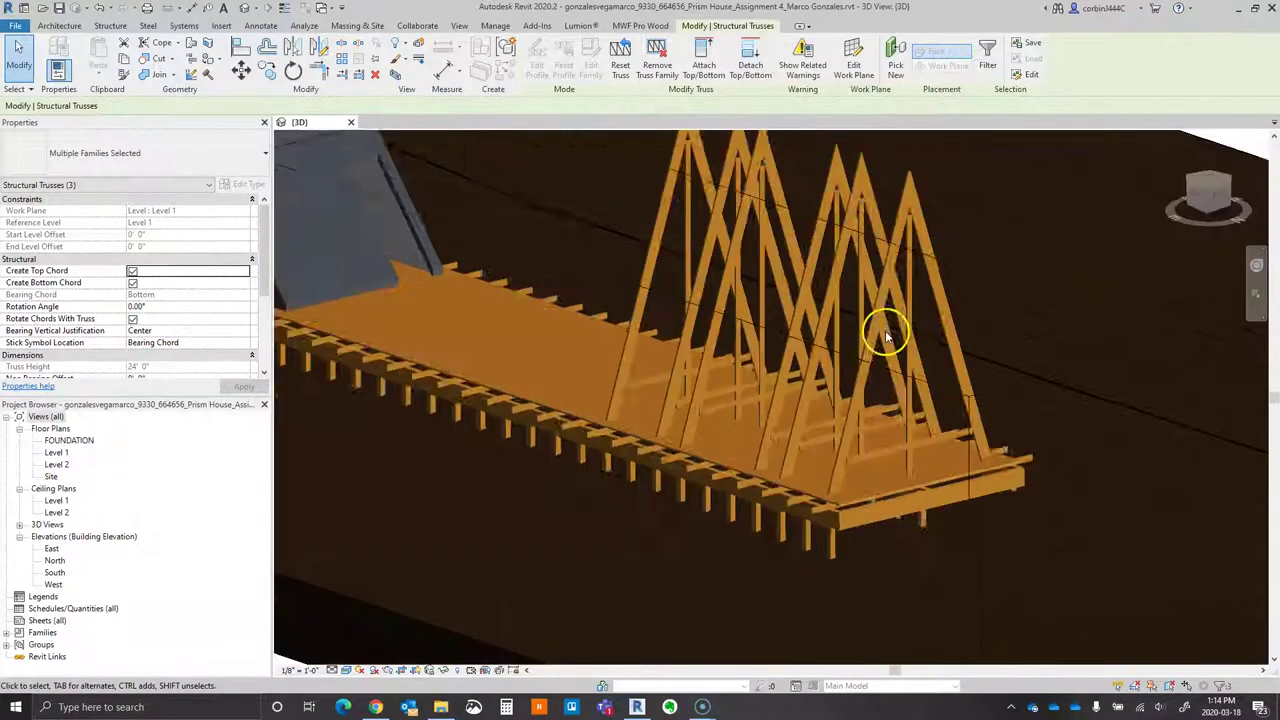
scroll(878, 330, "up", 2)
scroll(870, 466, "down", 3)
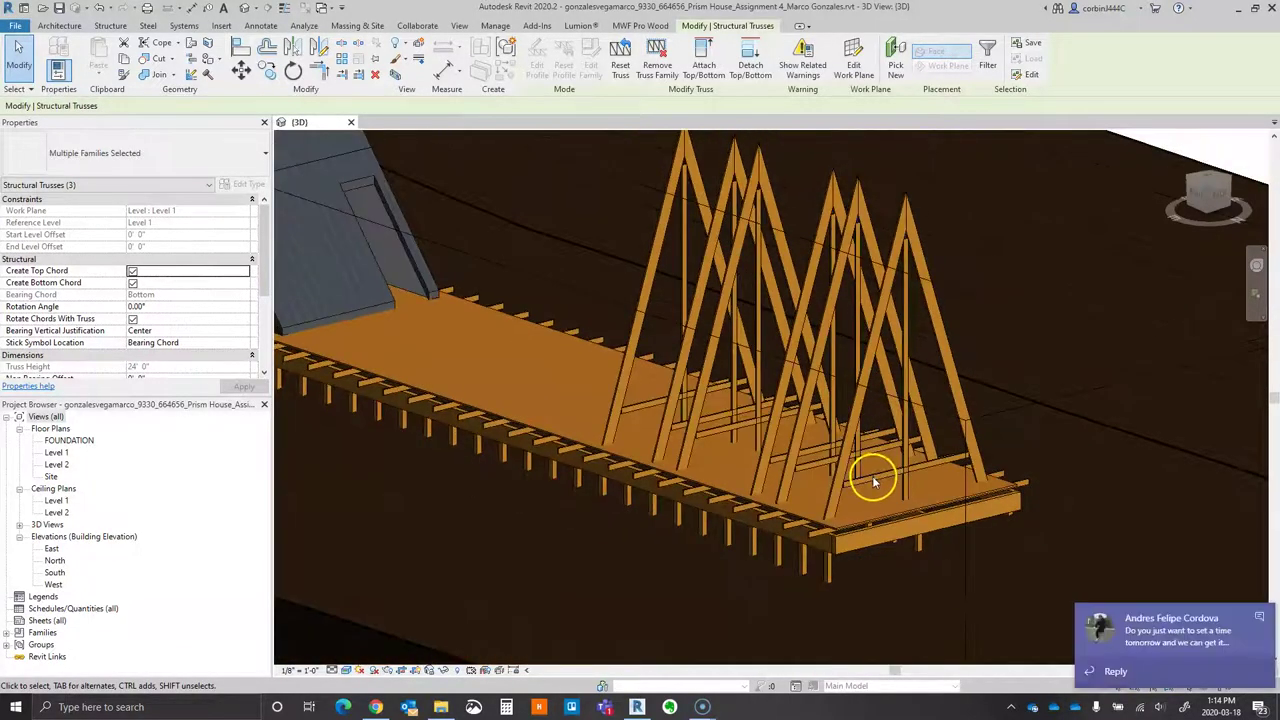
left_click(1262, 620)
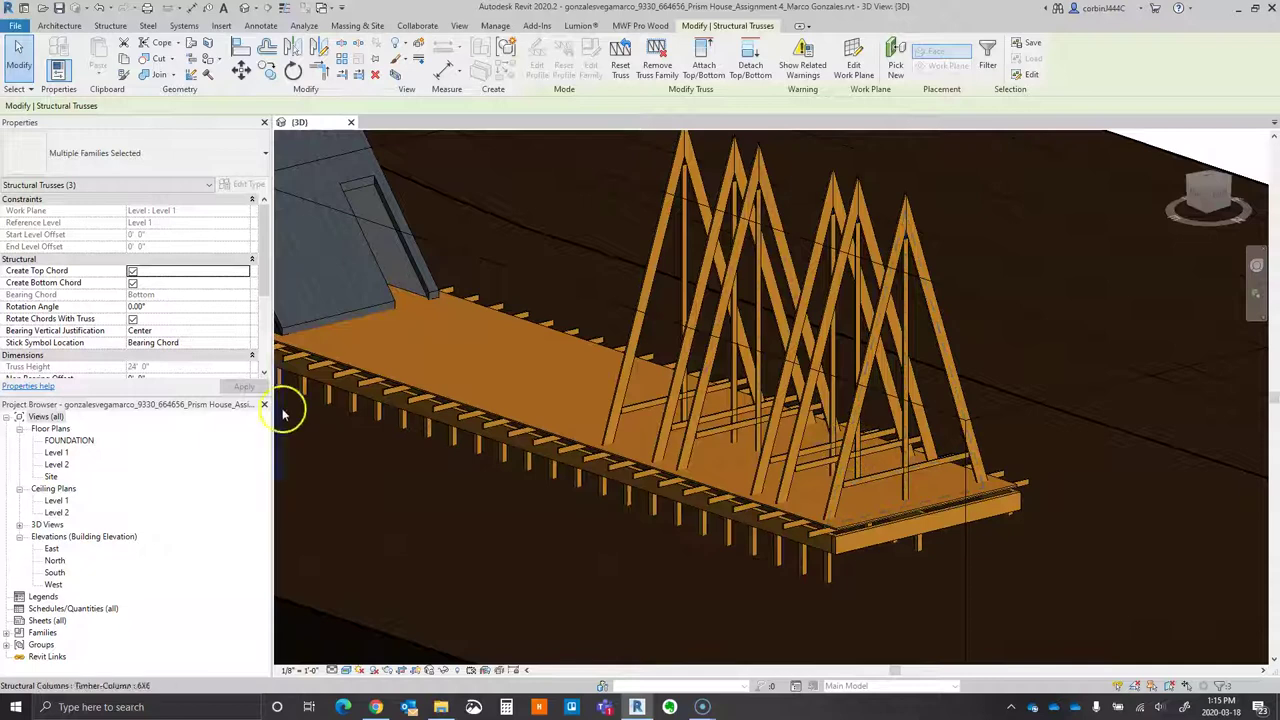
scroll(179, 315, "down", 3)
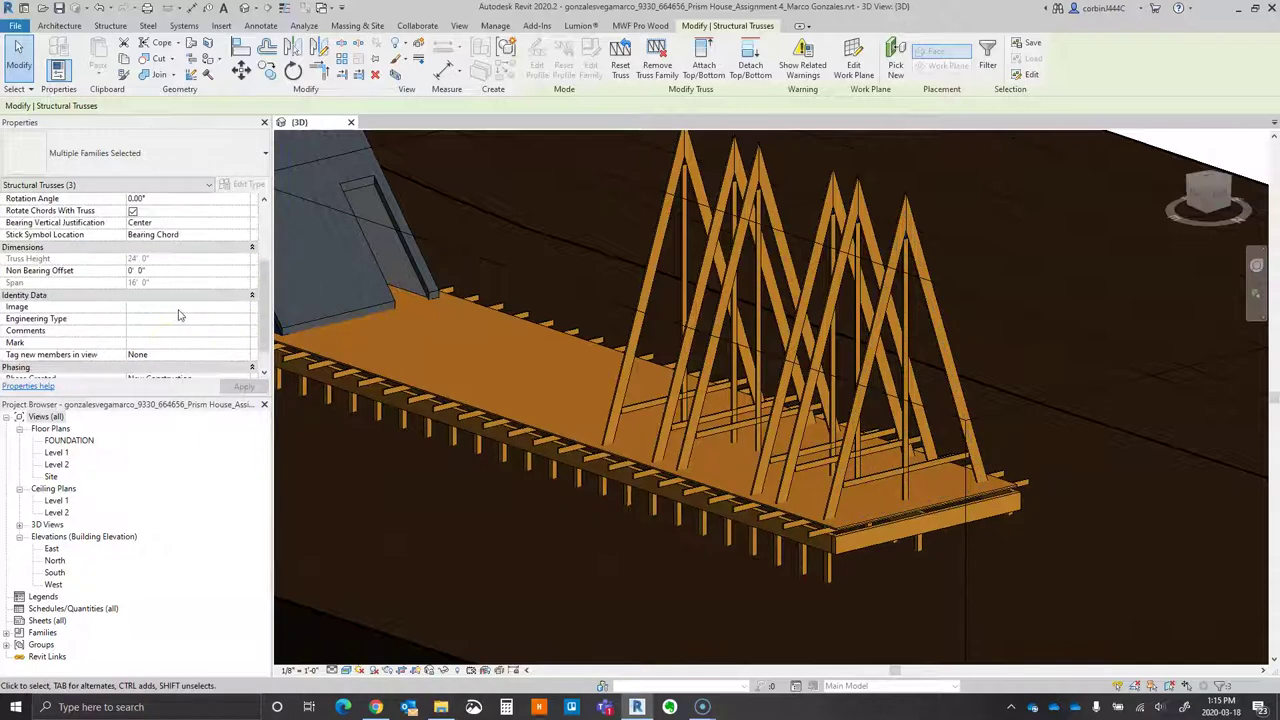
scroll(800, 500, "up", 2)
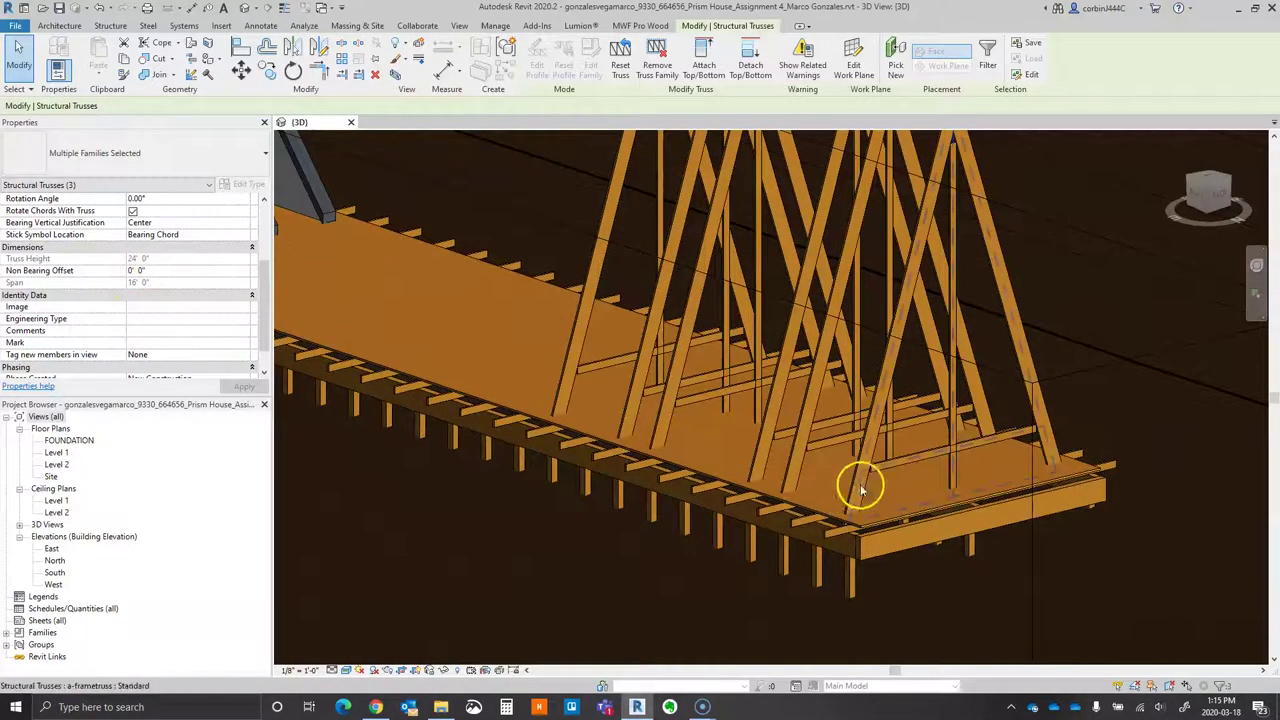
double_click(56, 452)
scroll(640, 548, "up", 5)
scroll(725, 497, "down", 6)
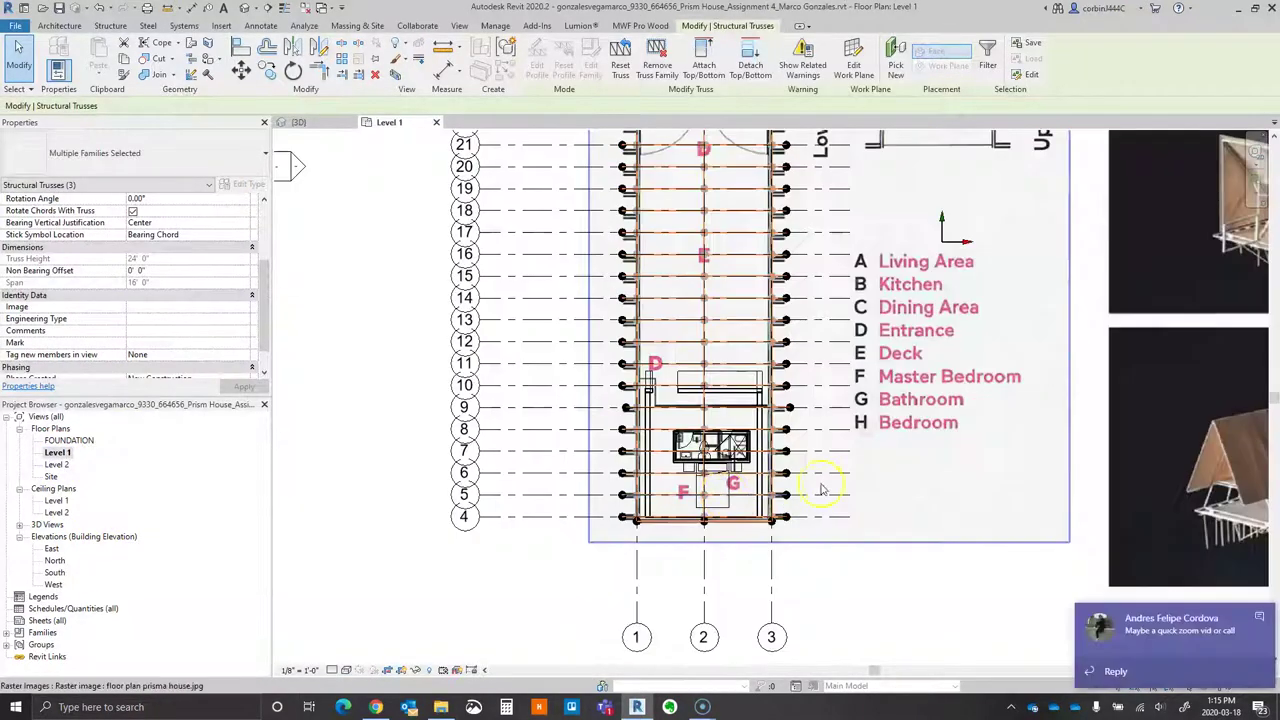
left_click(1261, 619)
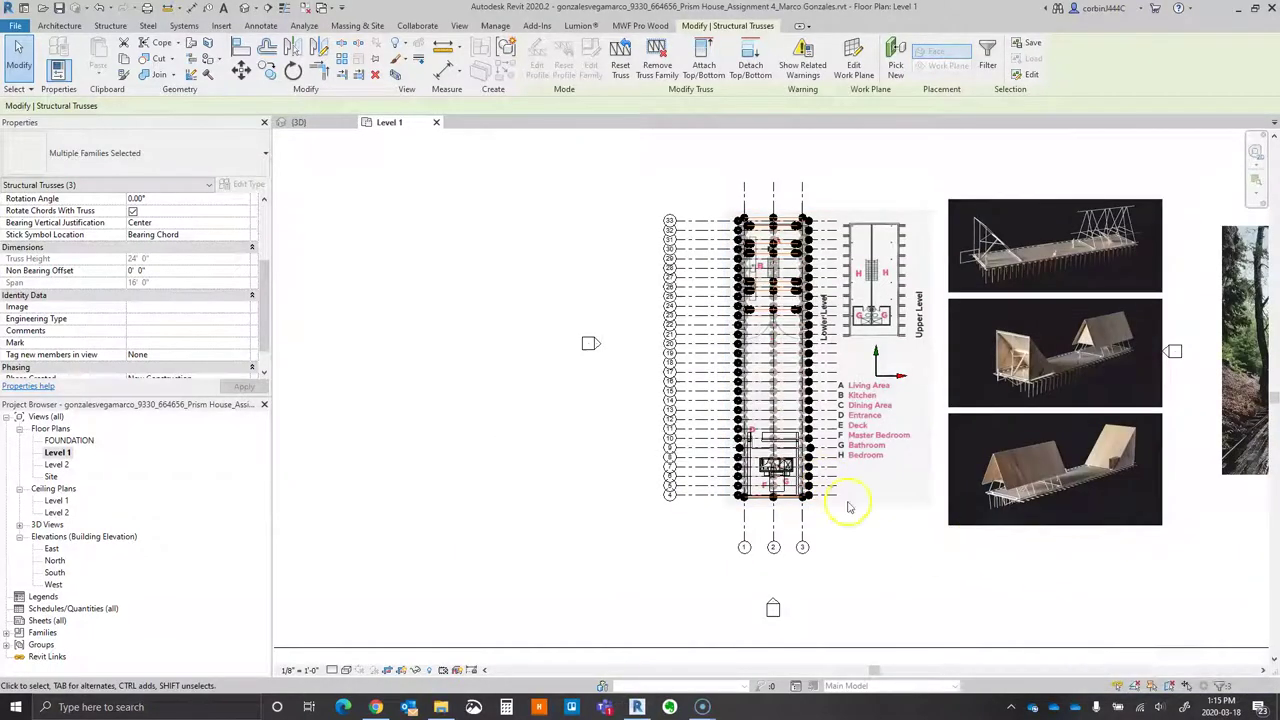
scroll(857, 428, "down", 1)
scroll(1020, 291, "up", 5)
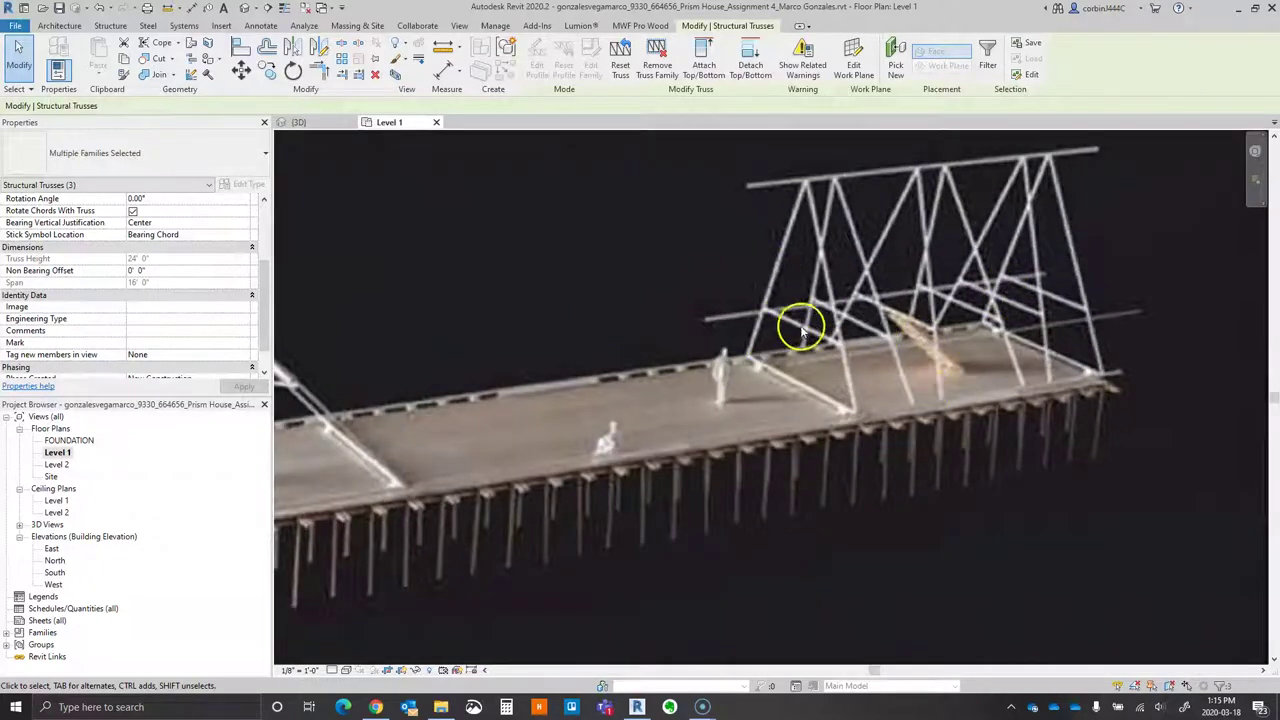
scroll(801, 362, "down", 2)
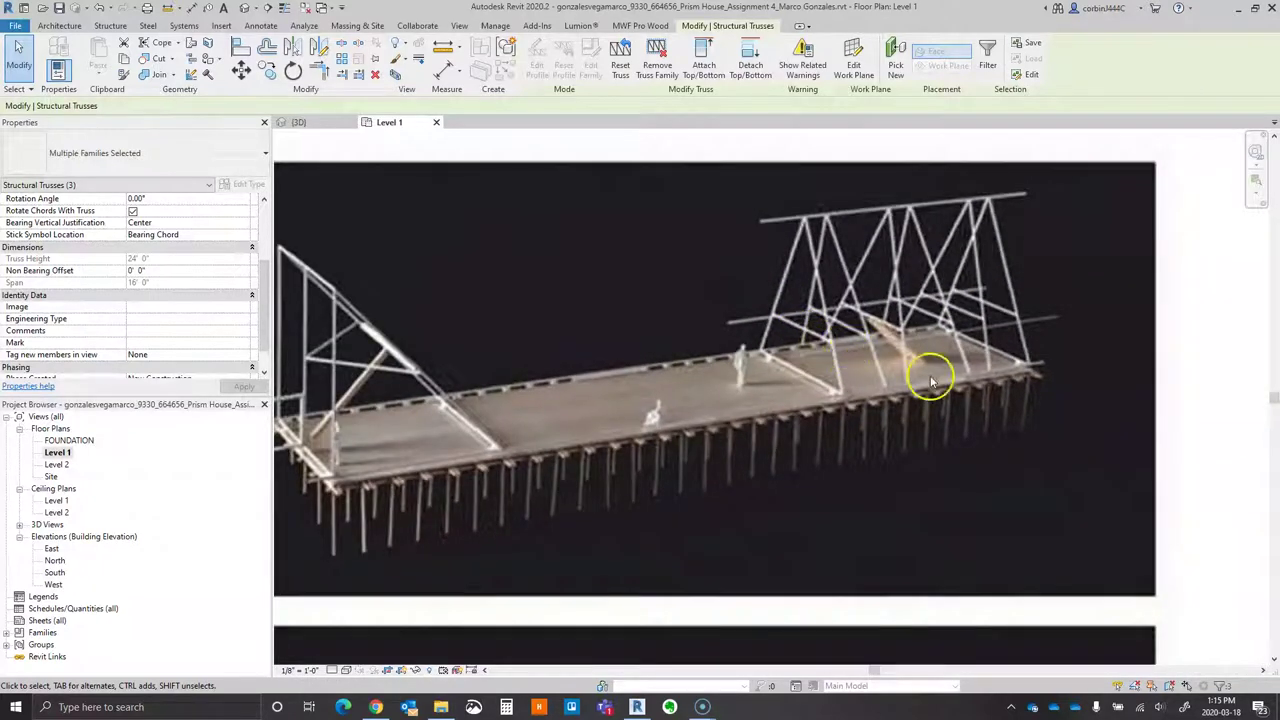
scroll(930, 375, "down", 1)
scroll(891, 400, "up", 4)
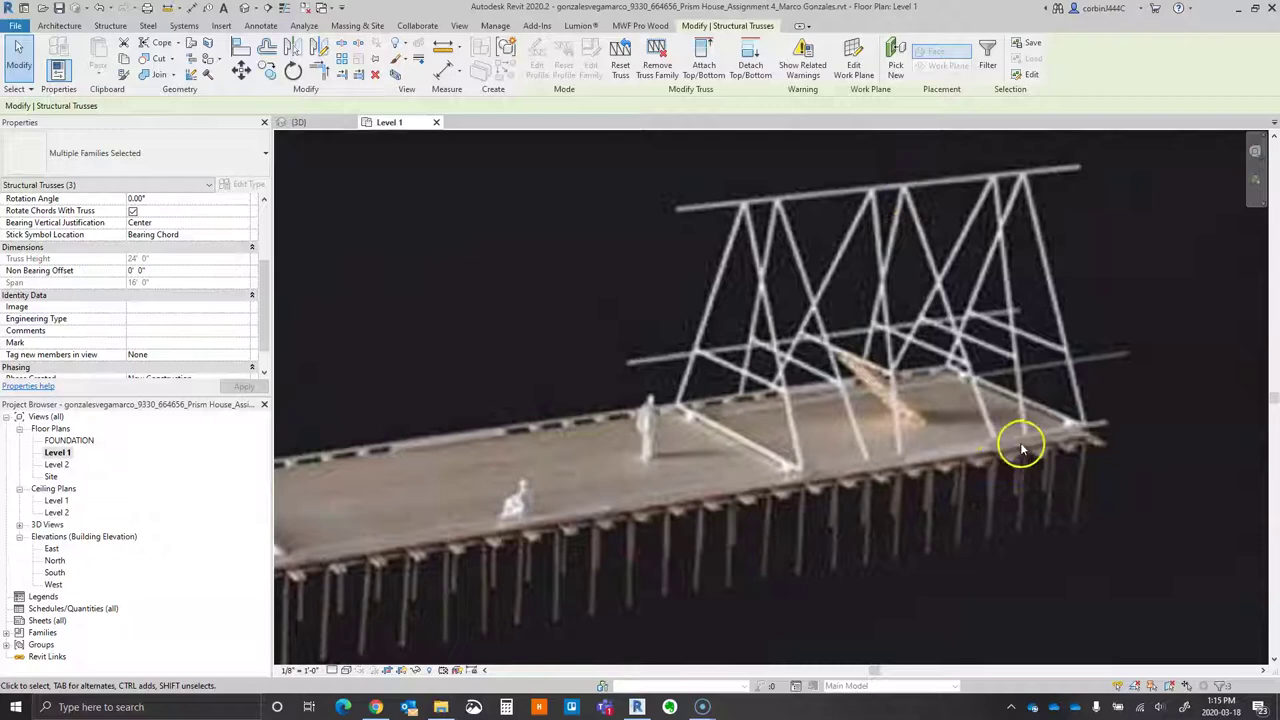
scroll(922, 328, "down", 5)
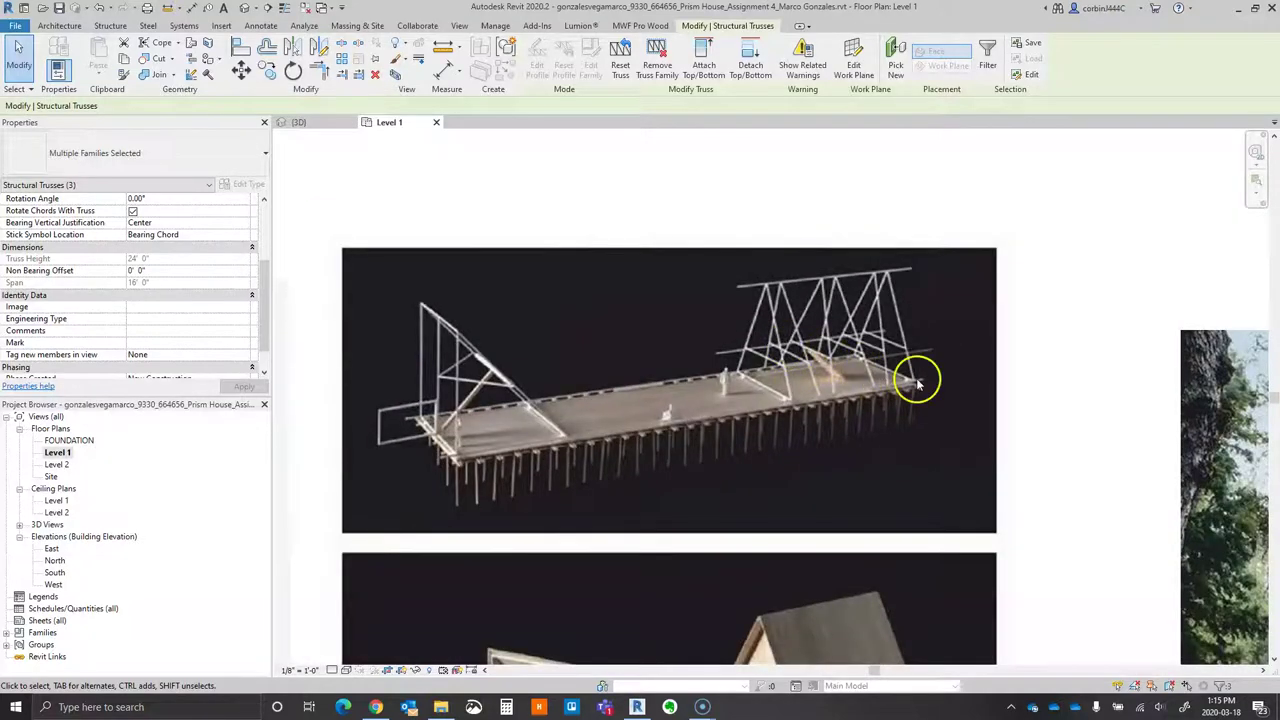
scroll(810, 540, "up", 3)
scroll(810, 540, "up", 1)
scroll(846, 323, "down", 2)
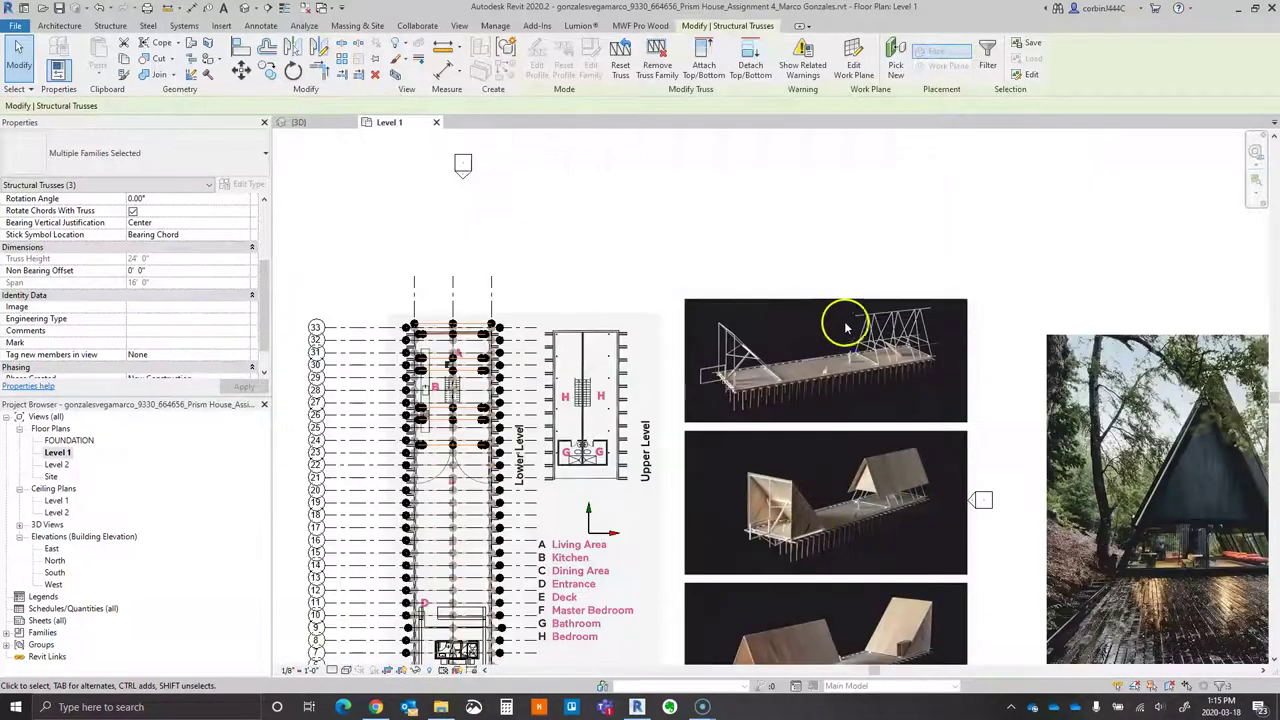
scroll(908, 363, "up", 4)
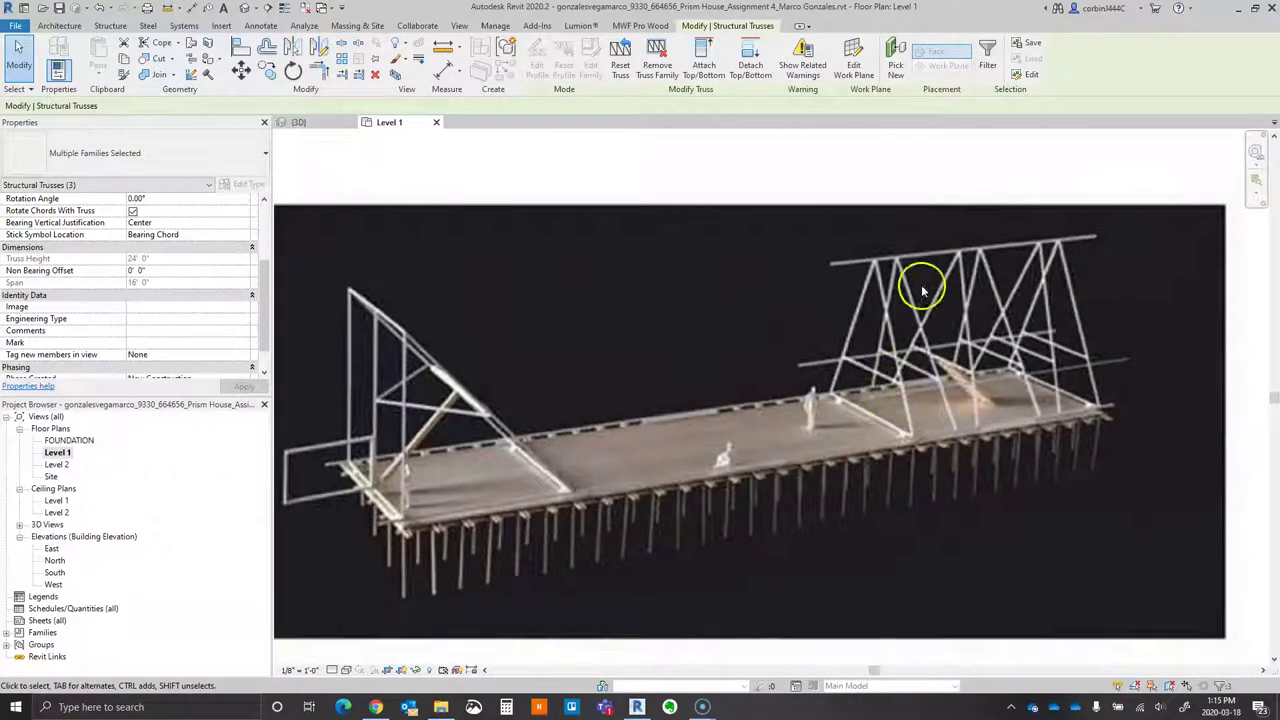
scroll(888, 323, "down", 2)
scroll(505, 440, "down", 3)
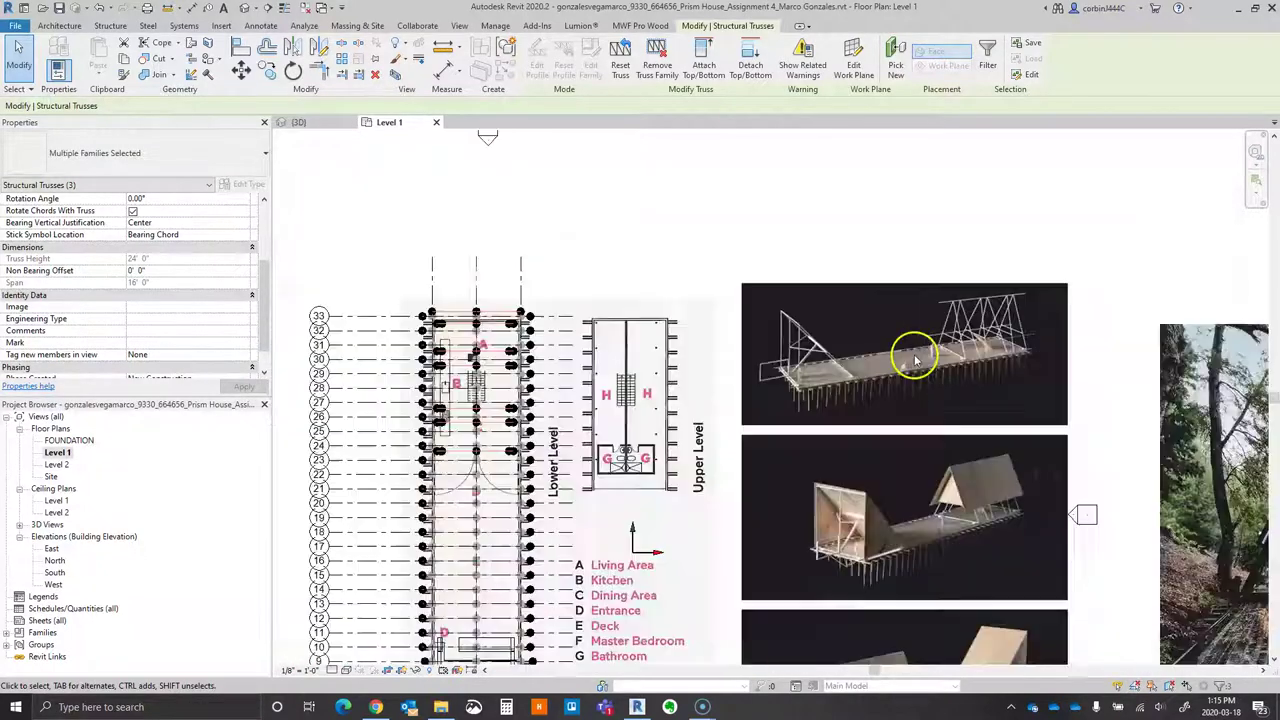
scroll(955, 465, "down", 1)
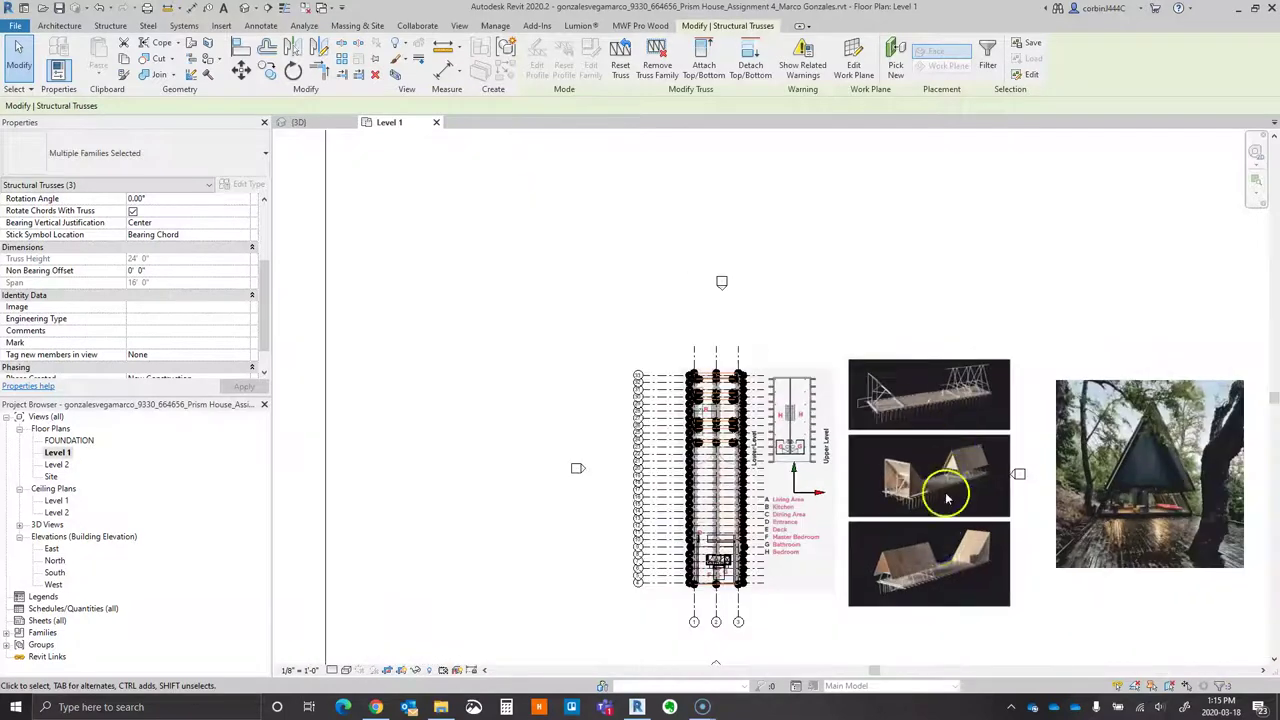
scroll(943, 589, "up", 5)
scroll(699, 496, "down", 3)
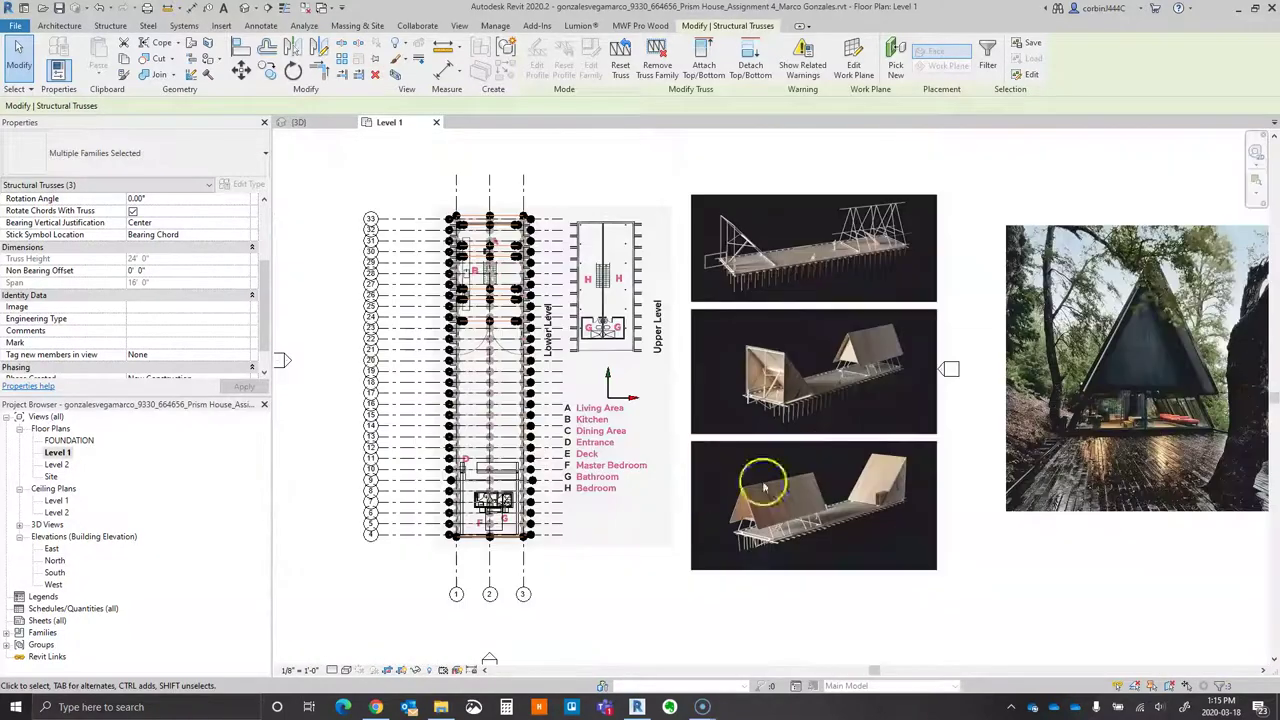
scroll(694, 503, "up", 3)
scroll(689, 505, "down", 4)
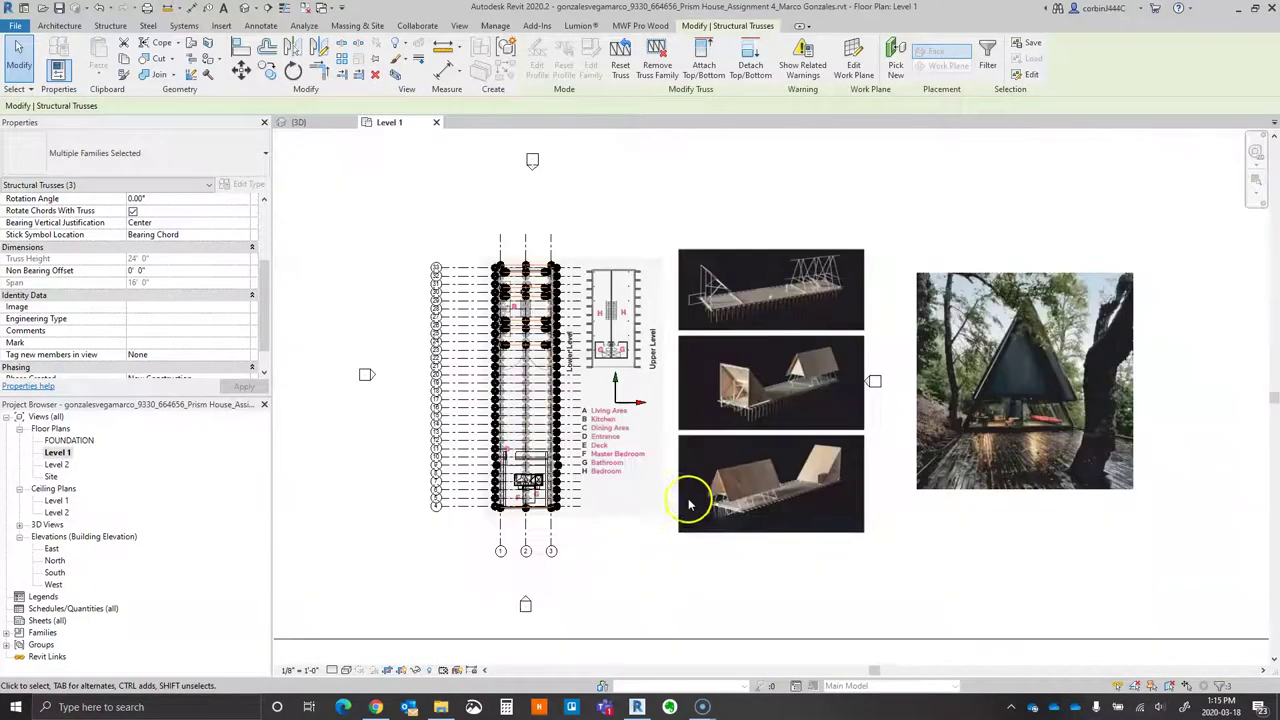
- Drag the prisma house.jpg floor plan image off the grid to the right of the photo
left_click_drag(651, 371, 1272, 372)
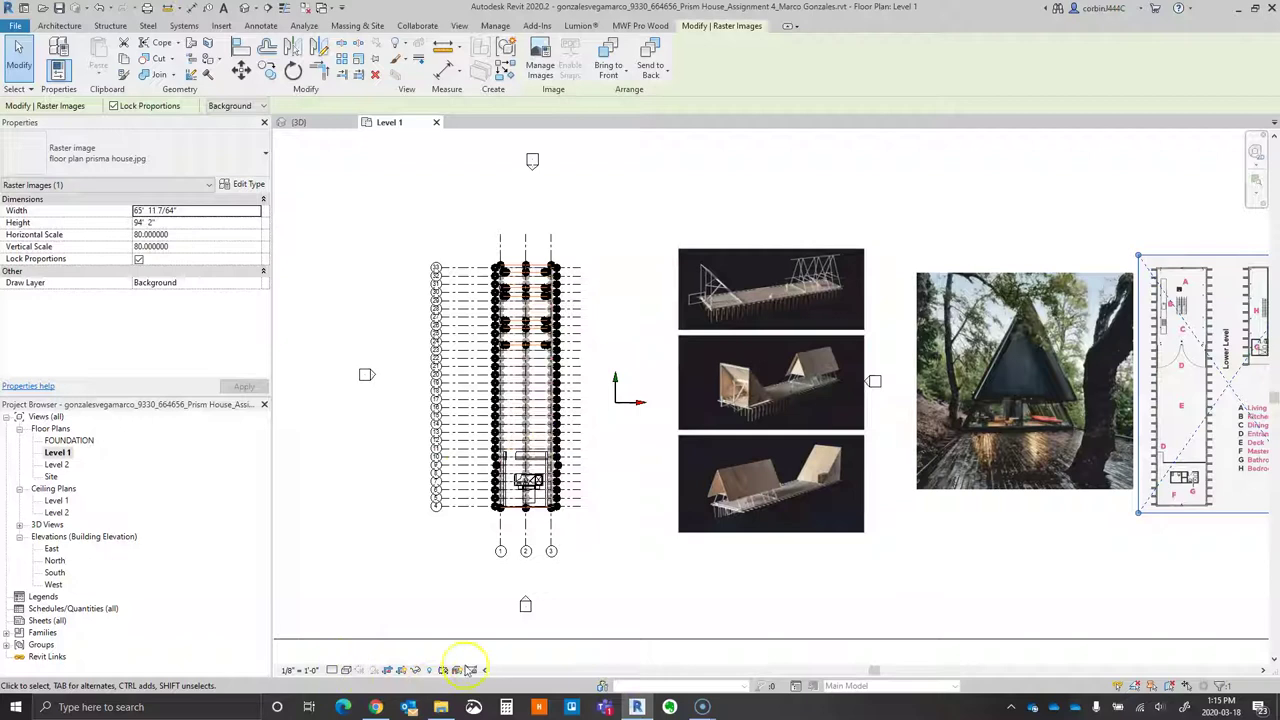
scroll(500, 505, "up", 10)
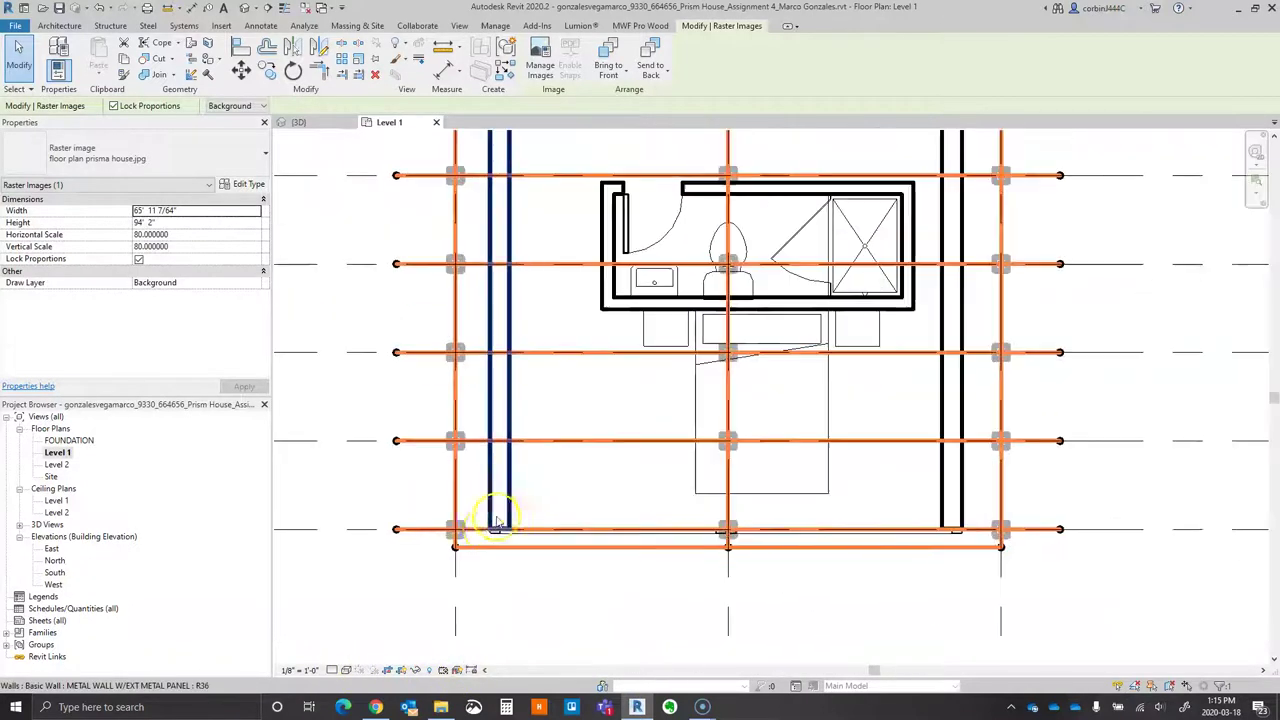
left_click(484, 537)
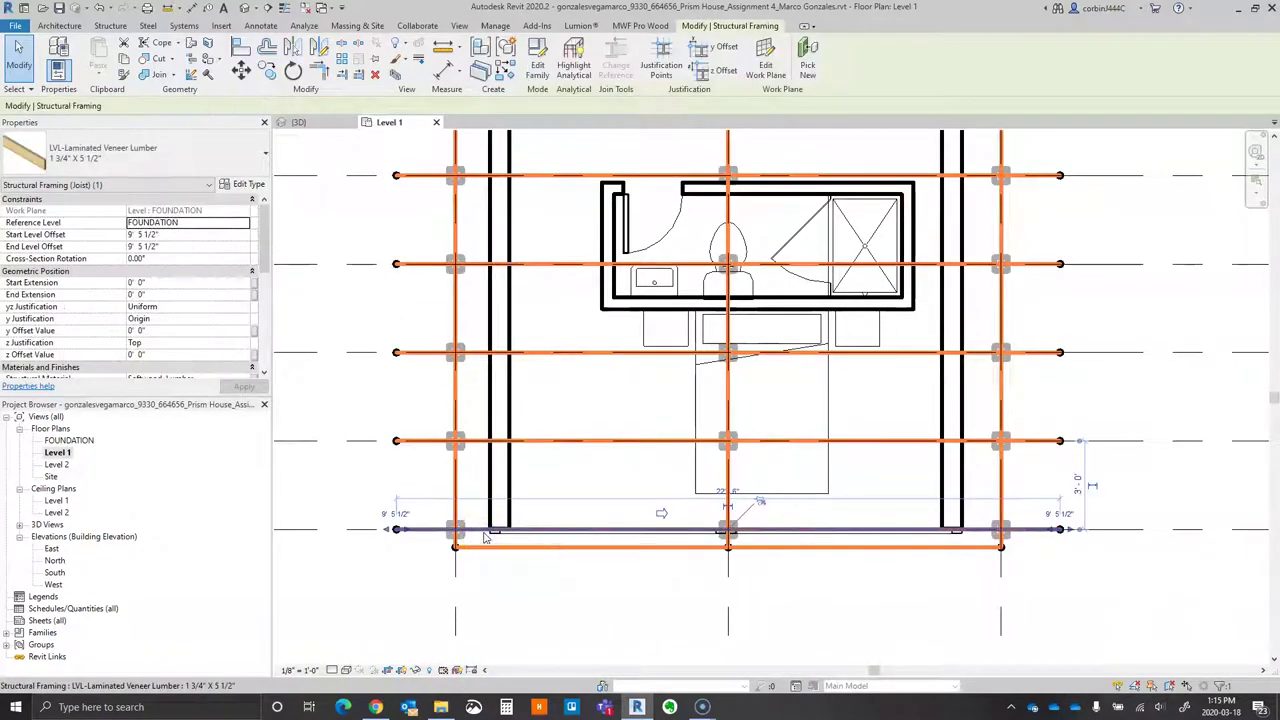
key("Escape")
scroll(766, 591, "down", 5)
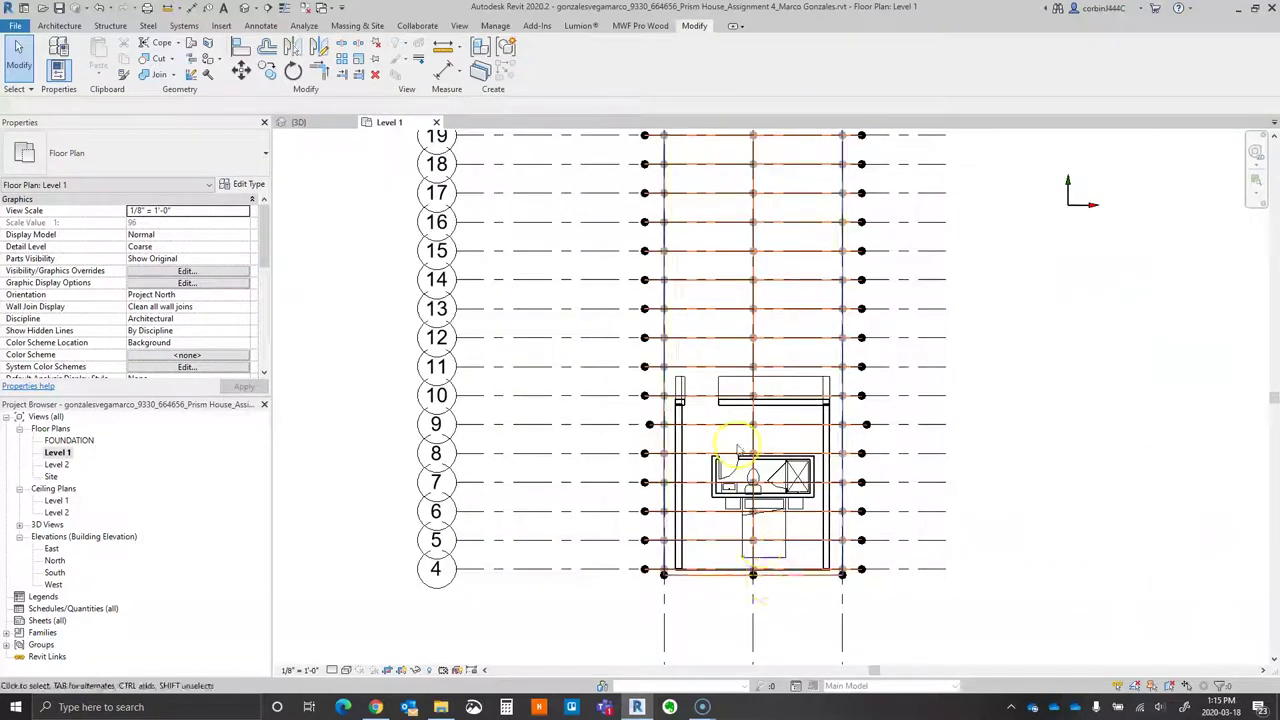
scroll(737, 445, "down", 5)
scroll(737, 500, "up", 3)
scroll(740, 450, "down", 3)
scroll(750, 255, "up", 6)
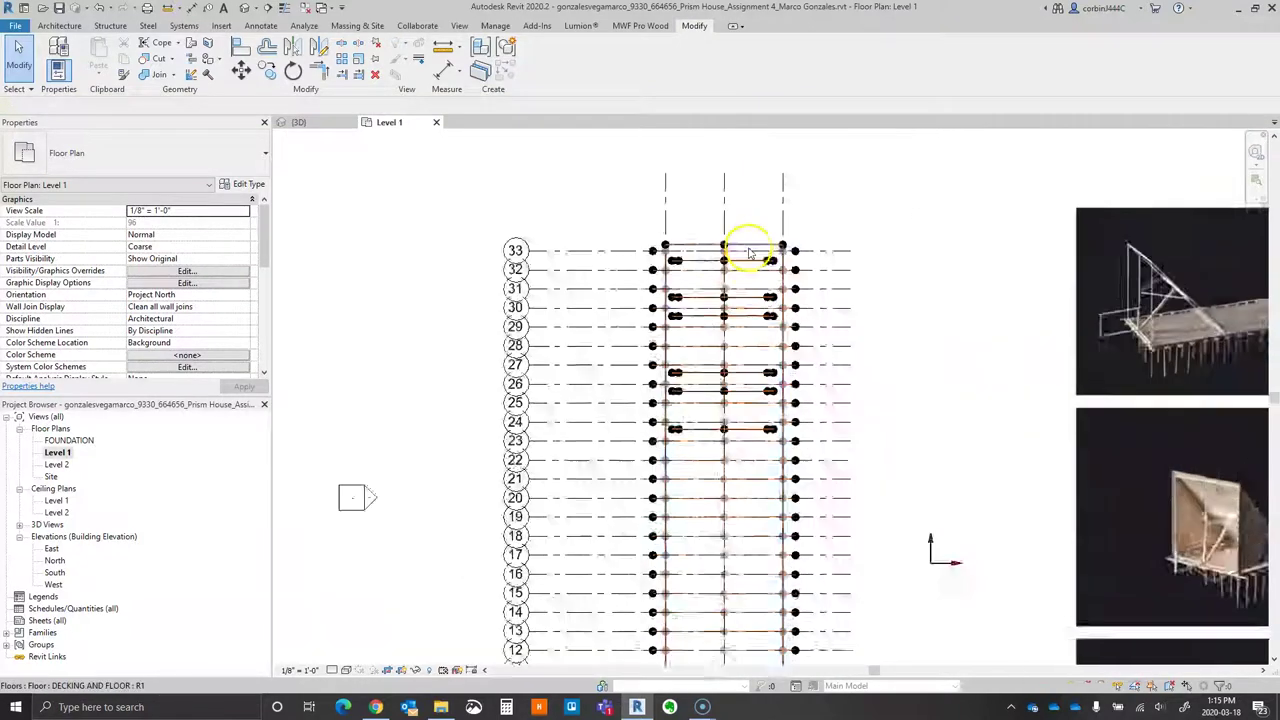
scroll(750, 255, "up", 3)
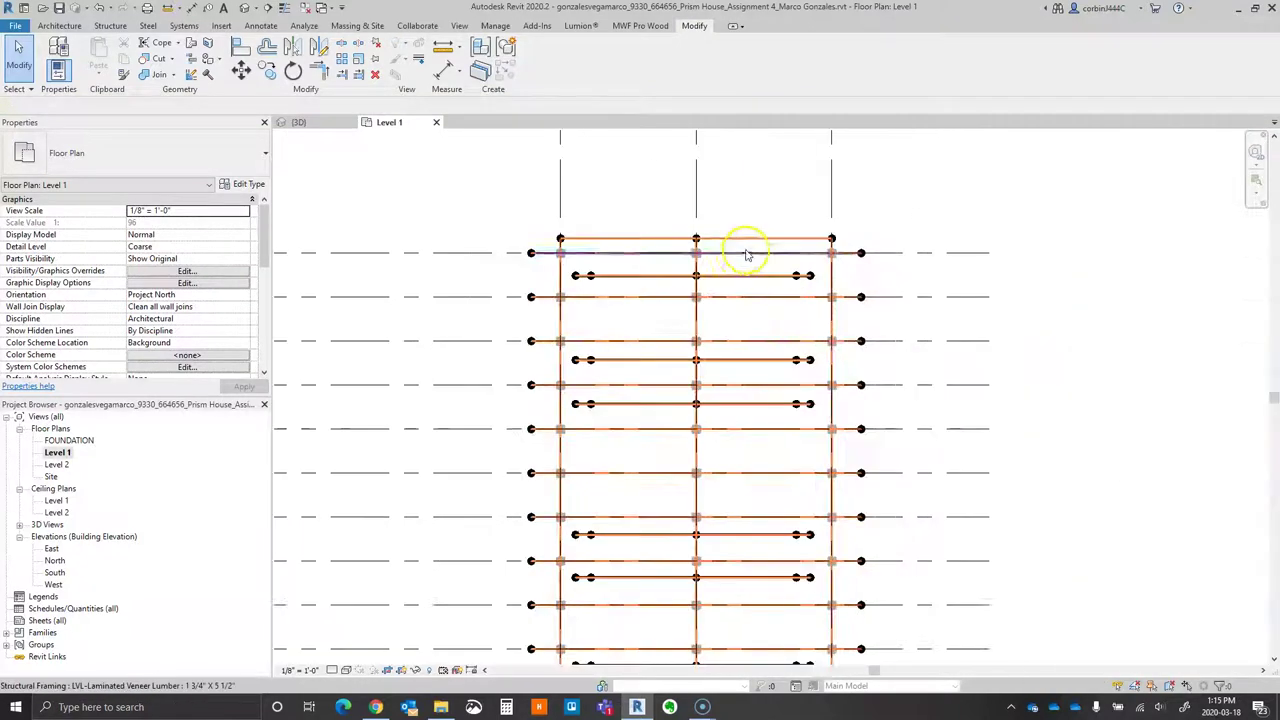
- Select one of the a-frametruss trusses in the Level 1 plan
left_click(644, 277)
scroll(614, 255, "up", 4)
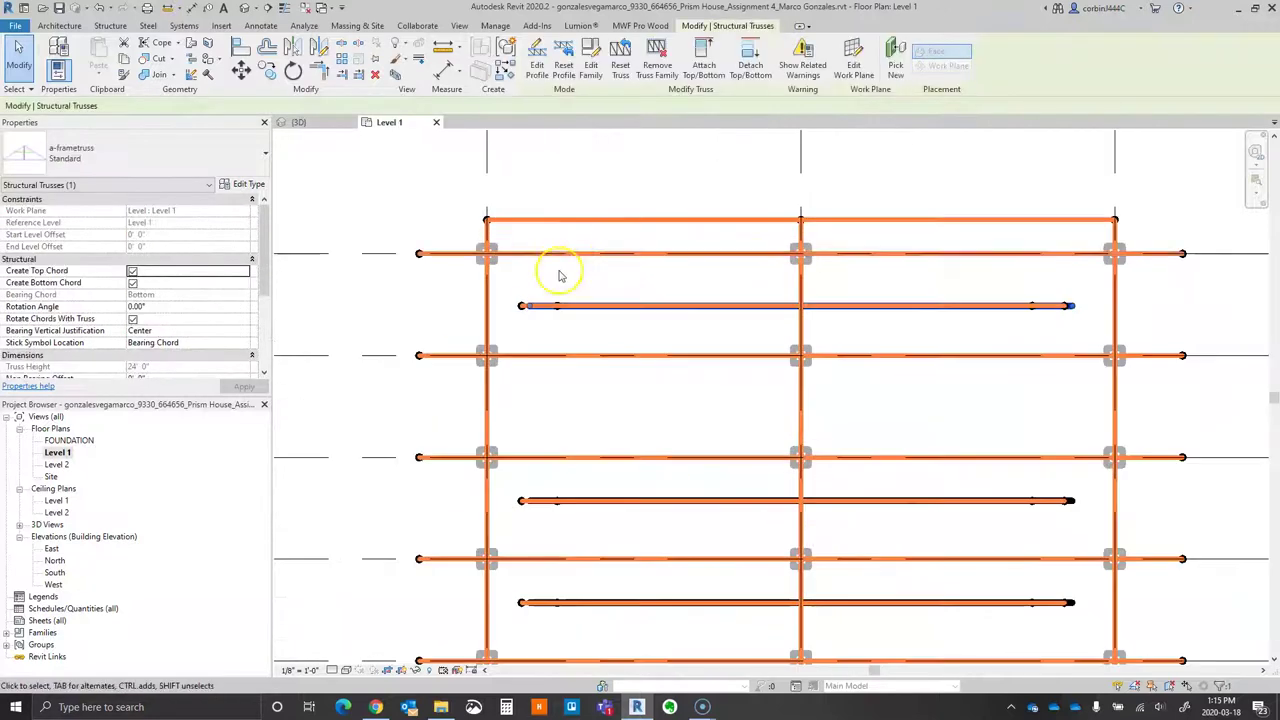
scroll(571, 271, "down", 4)
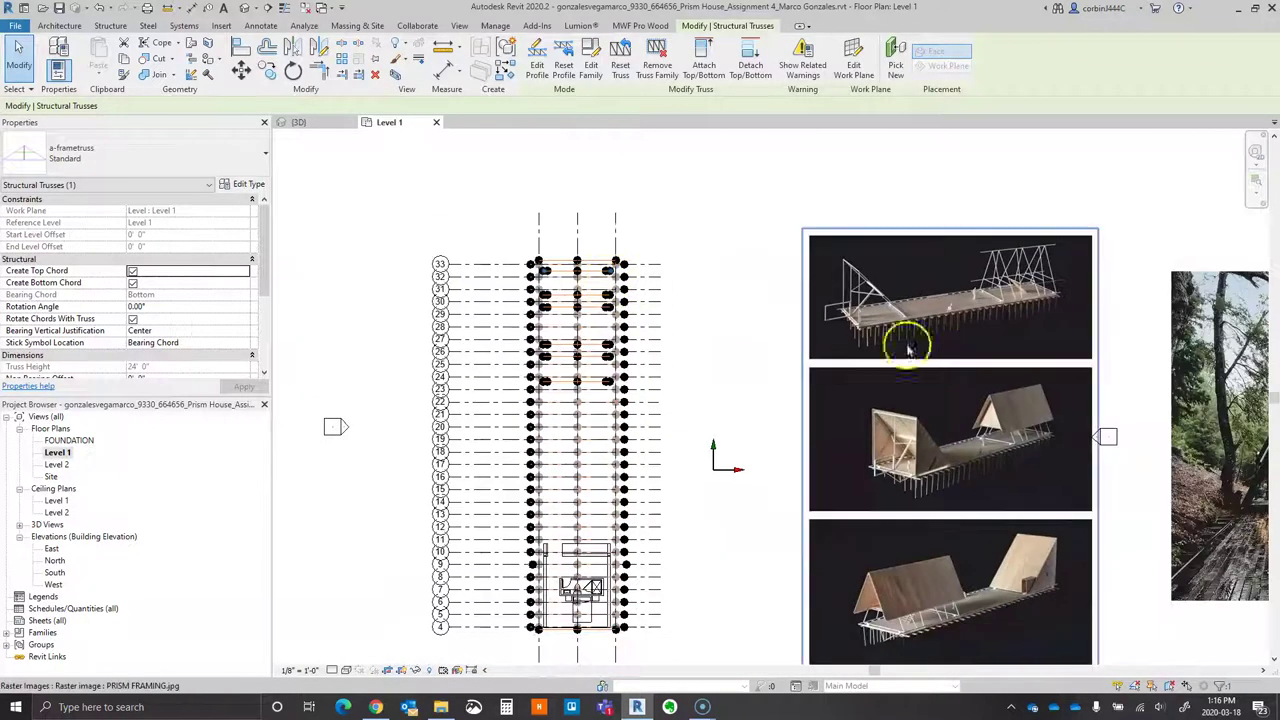
scroll(1031, 296, "up", 5)
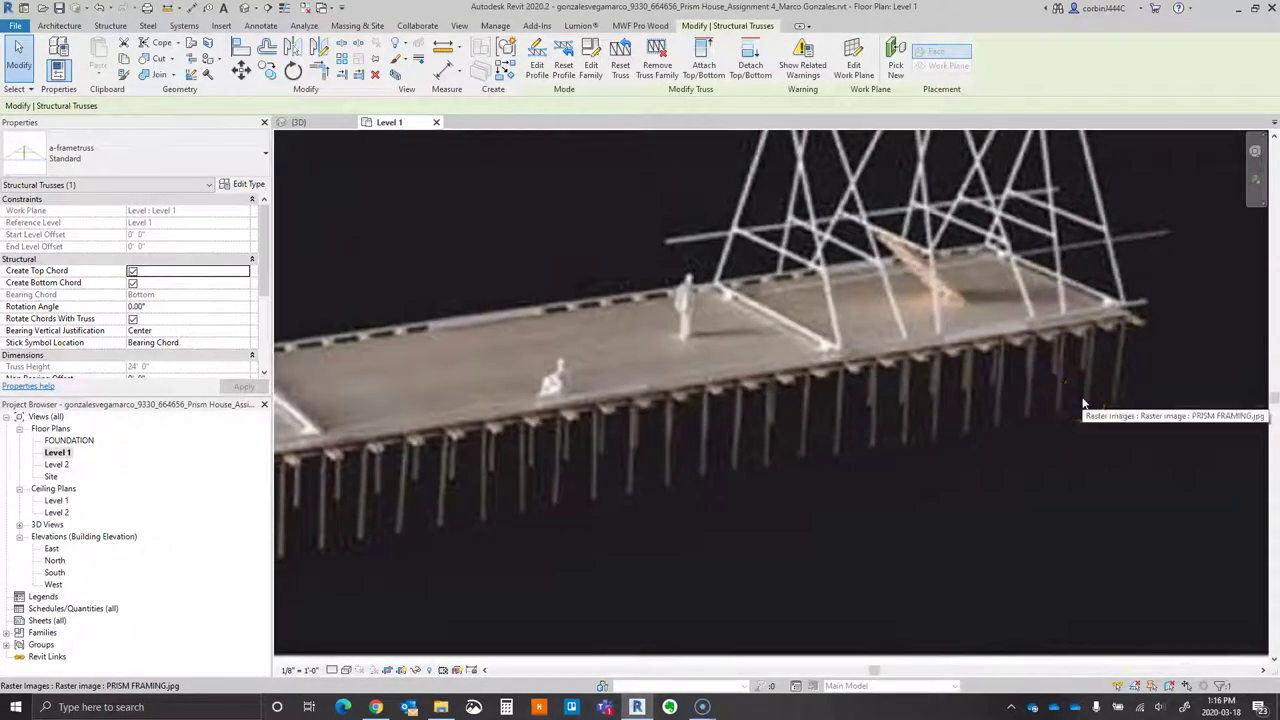
scroll(1100, 368, "down", 5)
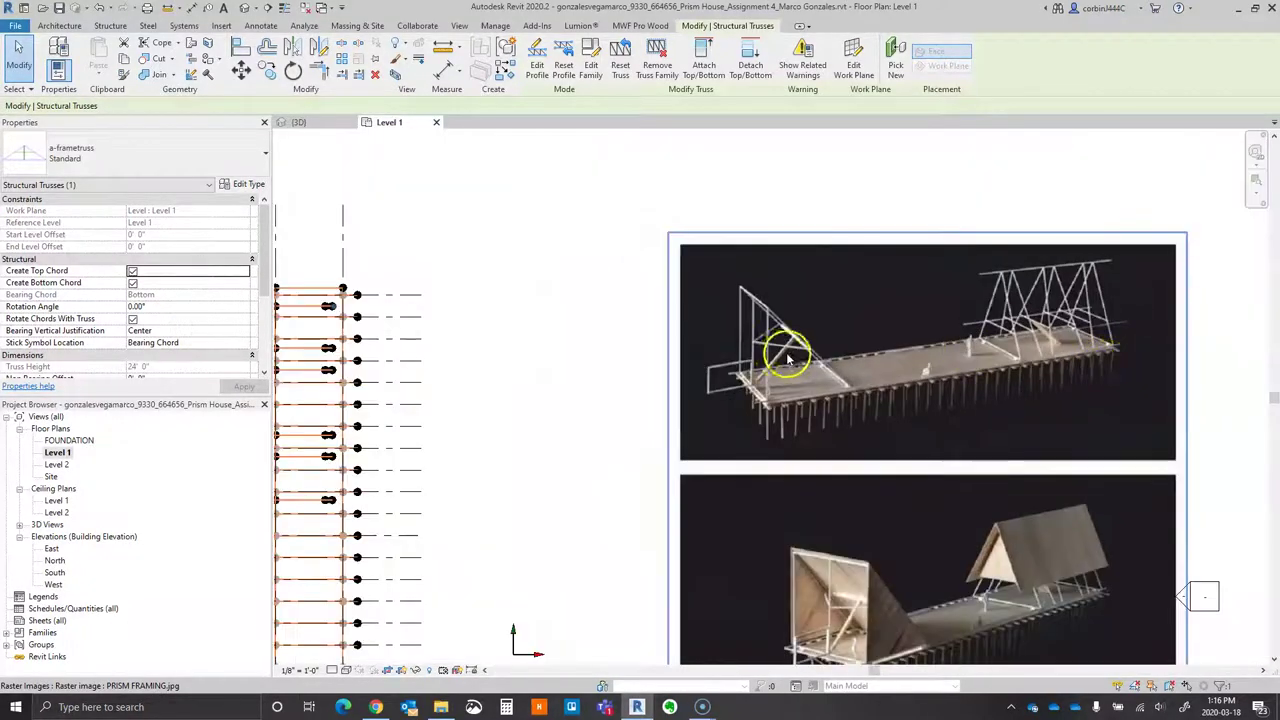
scroll(787, 357, "down", 3)
scroll(491, 314, "up", 7)
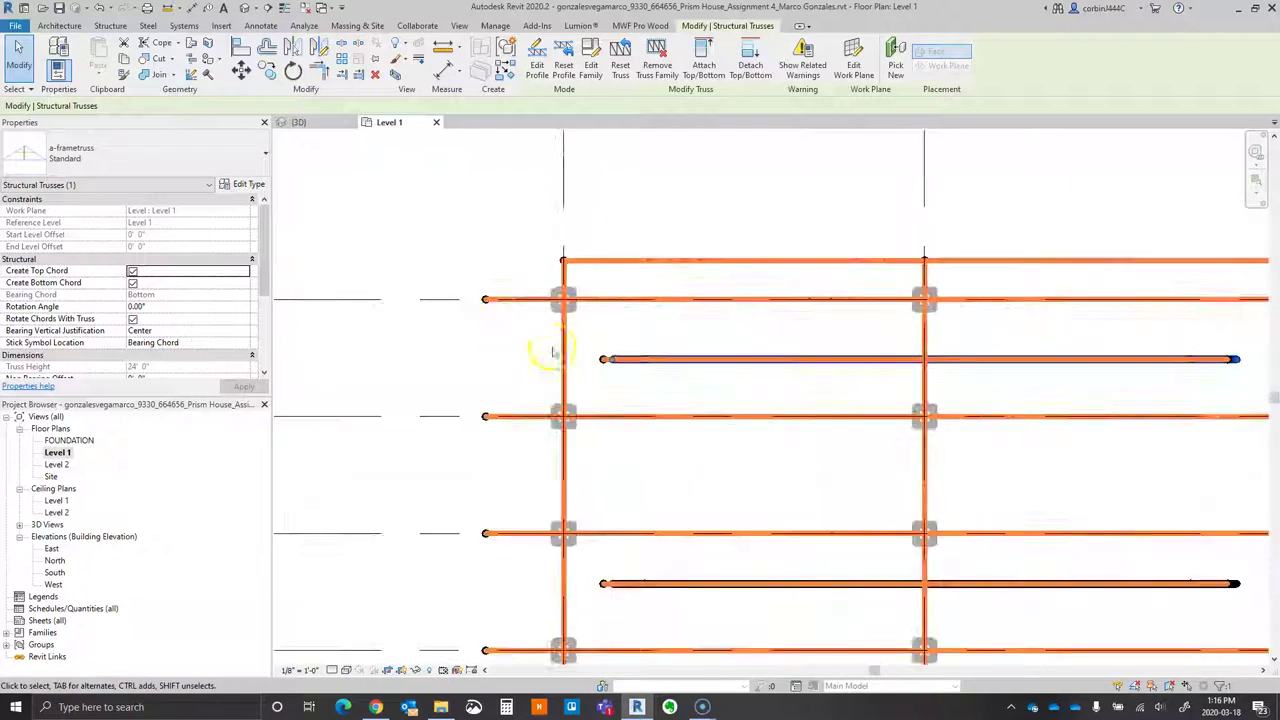
- Move the selected truss so its left end snaps onto the column midpoint
left_click(241, 70)
left_click(605, 359)
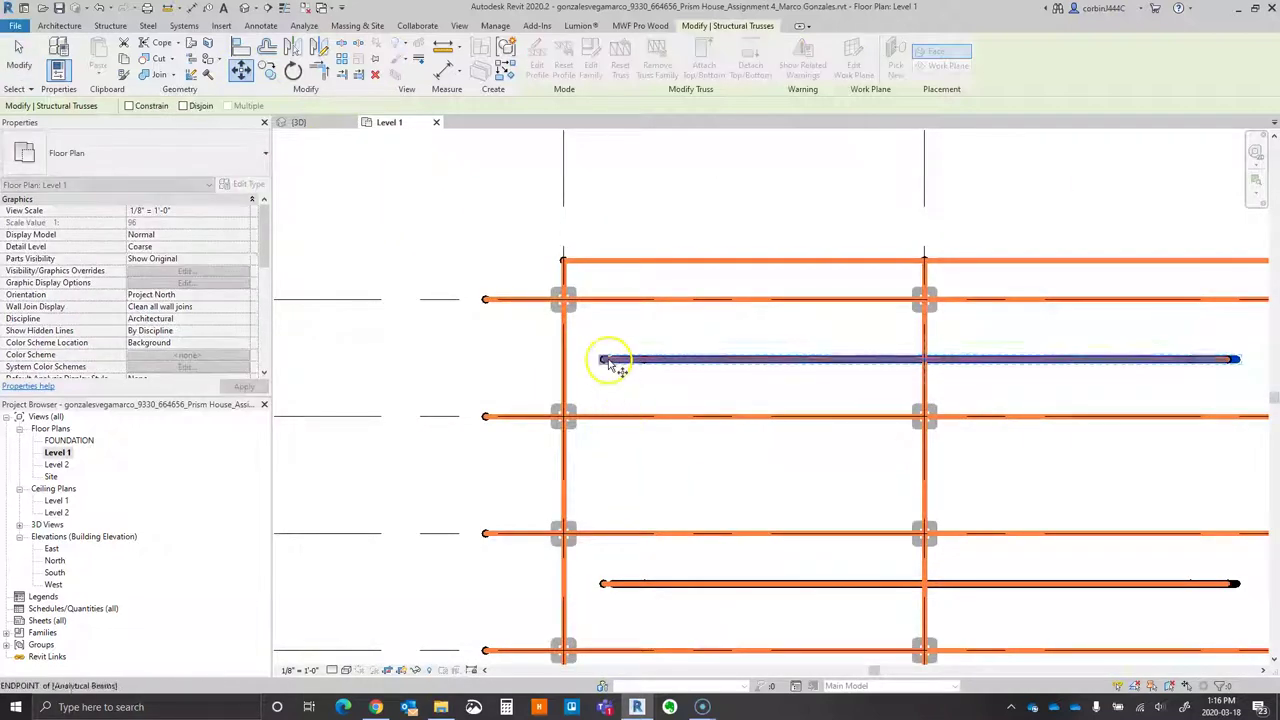
left_click(563, 303)
scroll(520, 331, "down", 2)
scroll(800, 335, "up", 6)
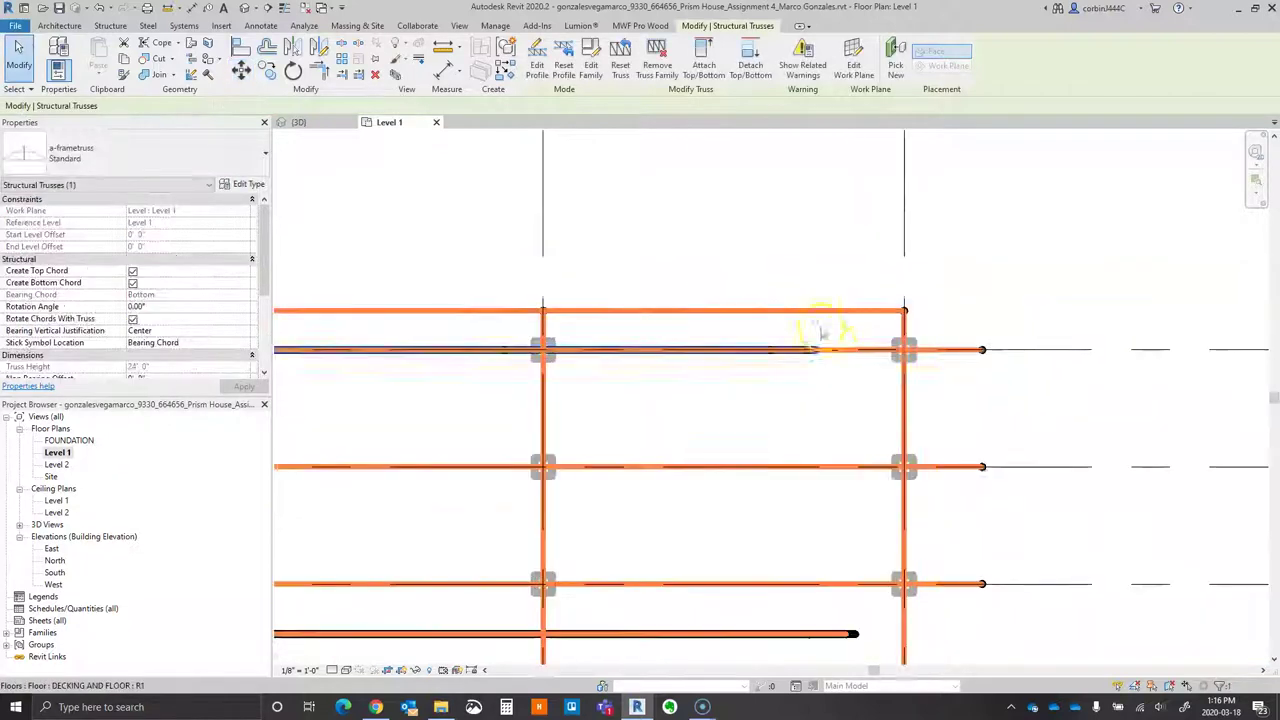
key("Escape")
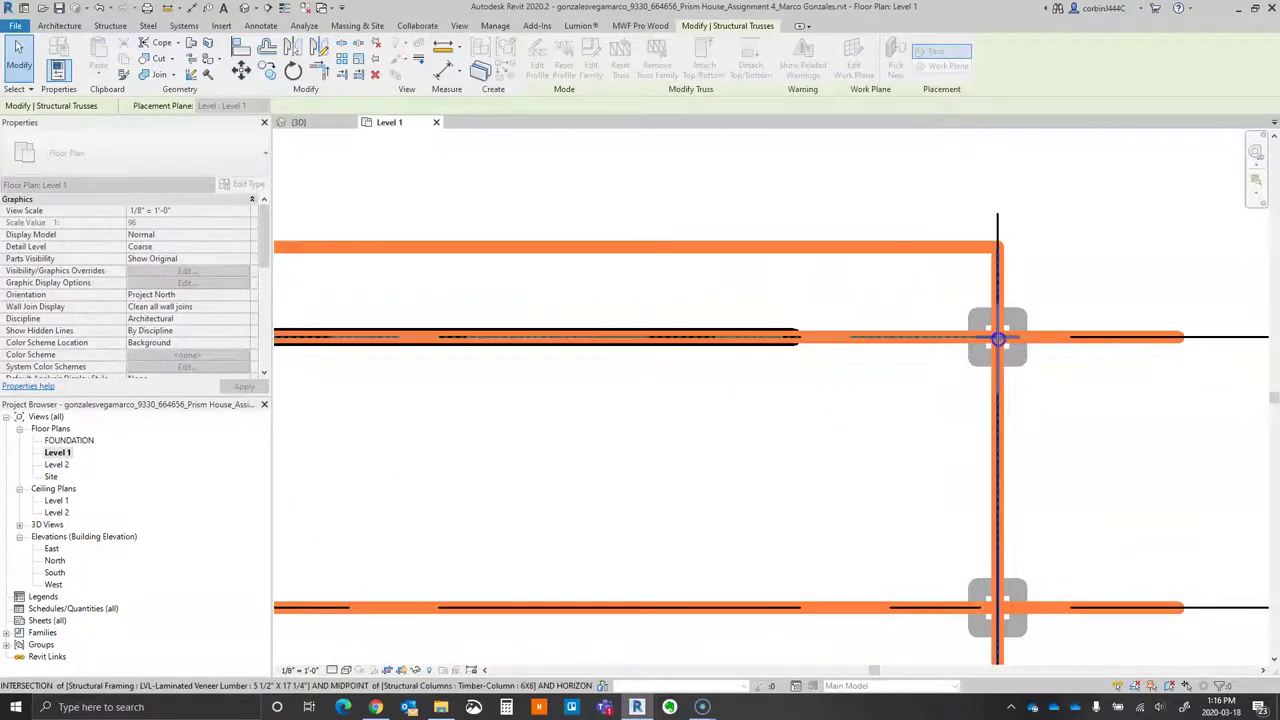
- Select the truss sitting at the column and inspect the surrounding gridlines
left_click(997, 338)
scroll(1057, 386, "down", 4)
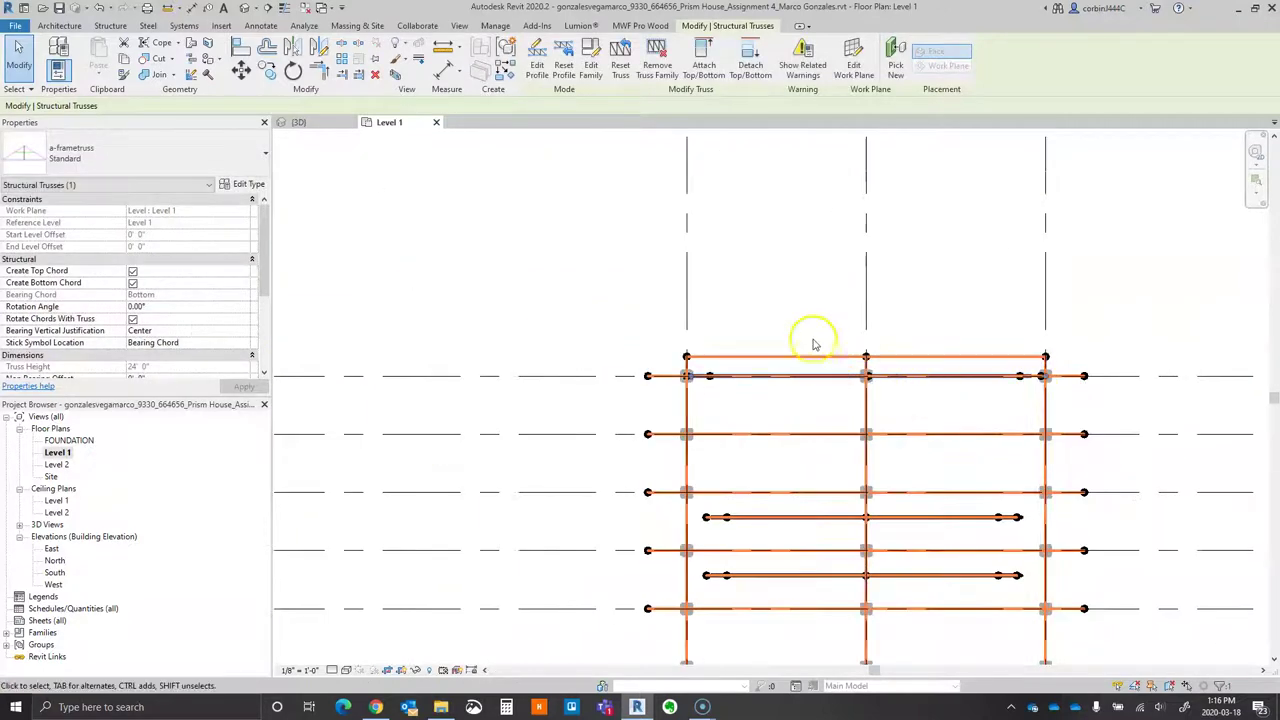
scroll(818, 298, "down", 4)
scroll(816, 300, "up", 5)
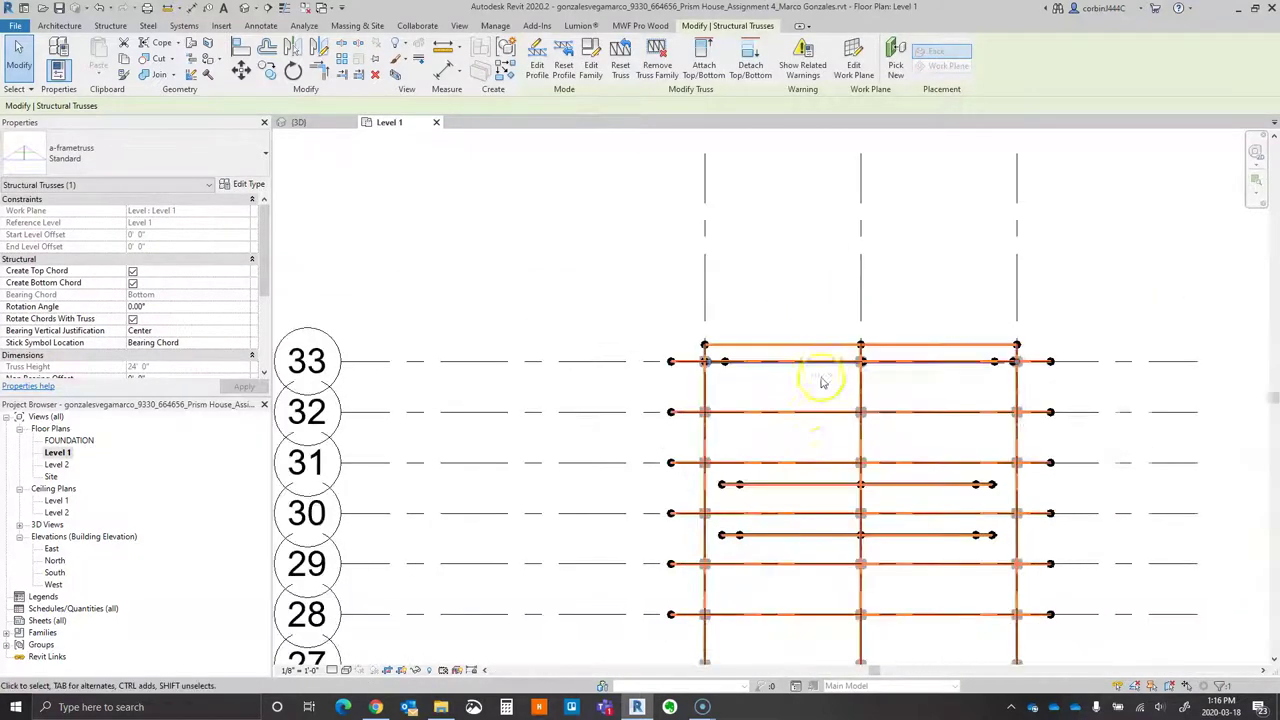
scroll(765, 403, "down", 3)
scroll(990, 402, "down", 4)
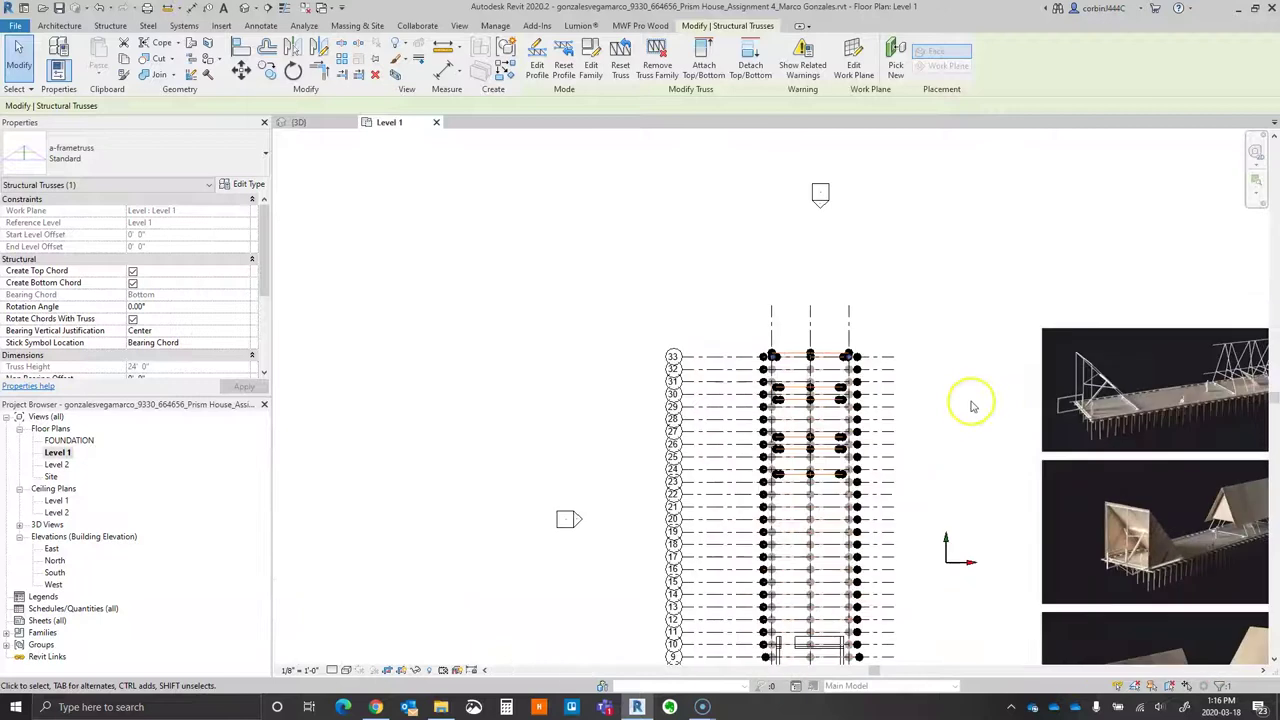
scroll(1140, 460, "up", 8)
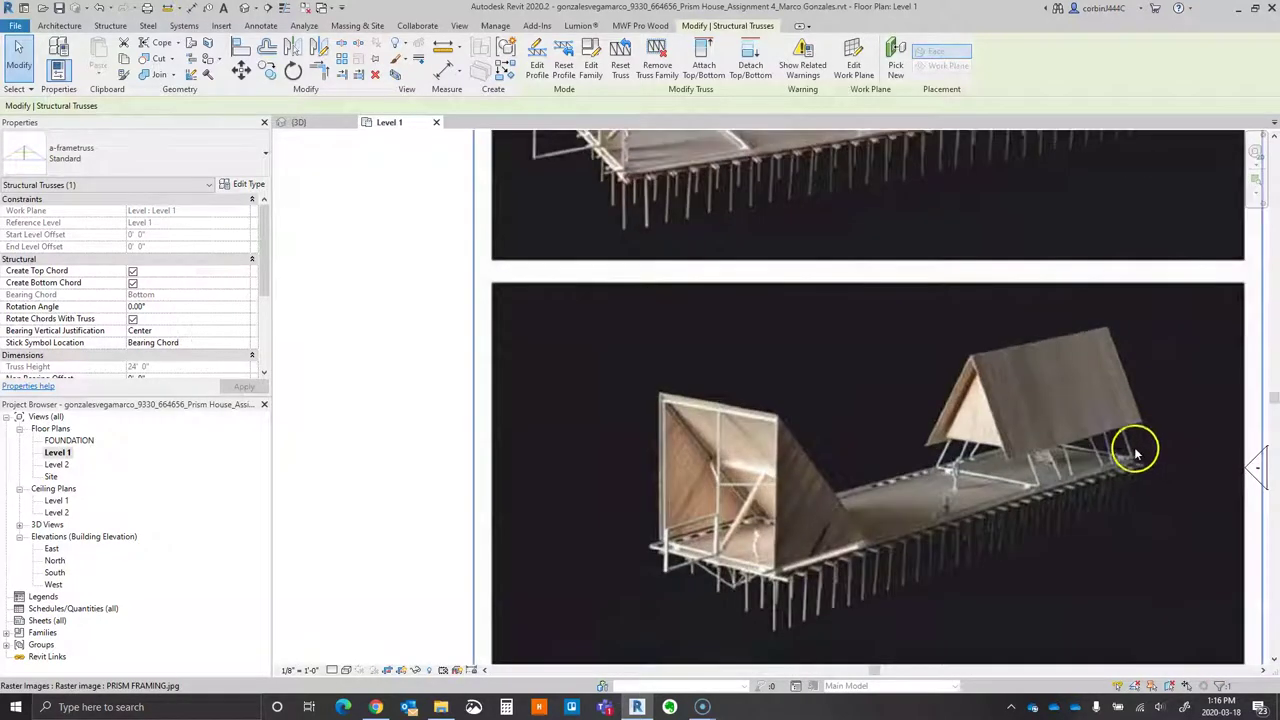
scroll(955, 247, "down", 5)
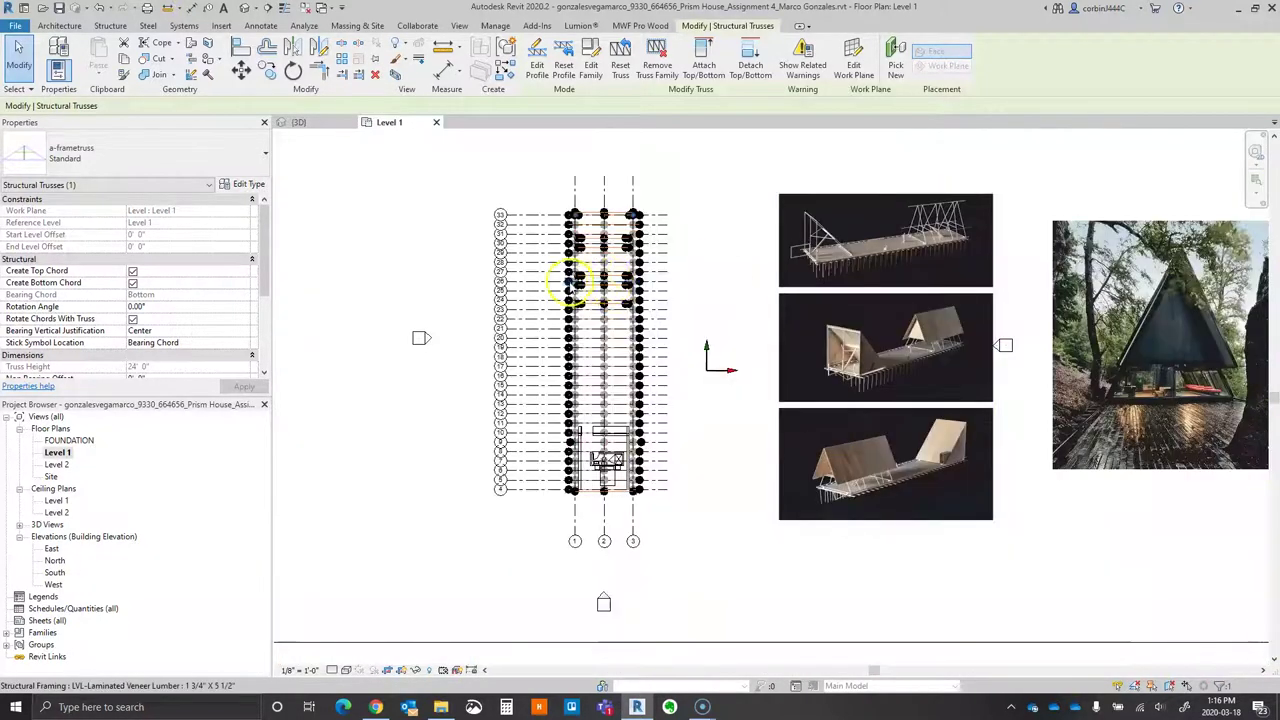
scroll(614, 237, "up", 7)
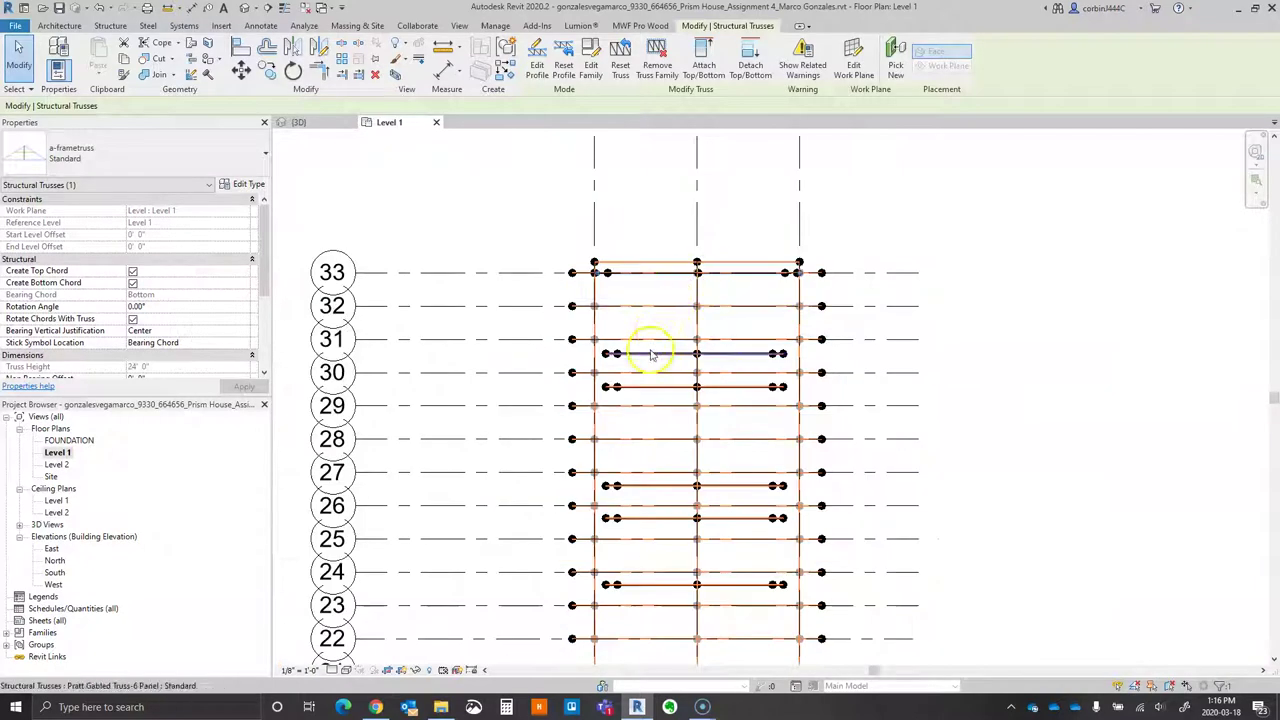
- Delete the five extra trusses near grids 31-30, 30-29, 27, 26-25 and 24
left_click(651, 353)
key("Delete")
left_click(648, 390)
key("Delete")
left_click(650, 487)
key("Delete")
left_click(650, 519)
key("Delete")
left_click(650, 586)
key("Delete")
scroll(803, 473, "down", 4)
scroll(766, 486, "up", 7)
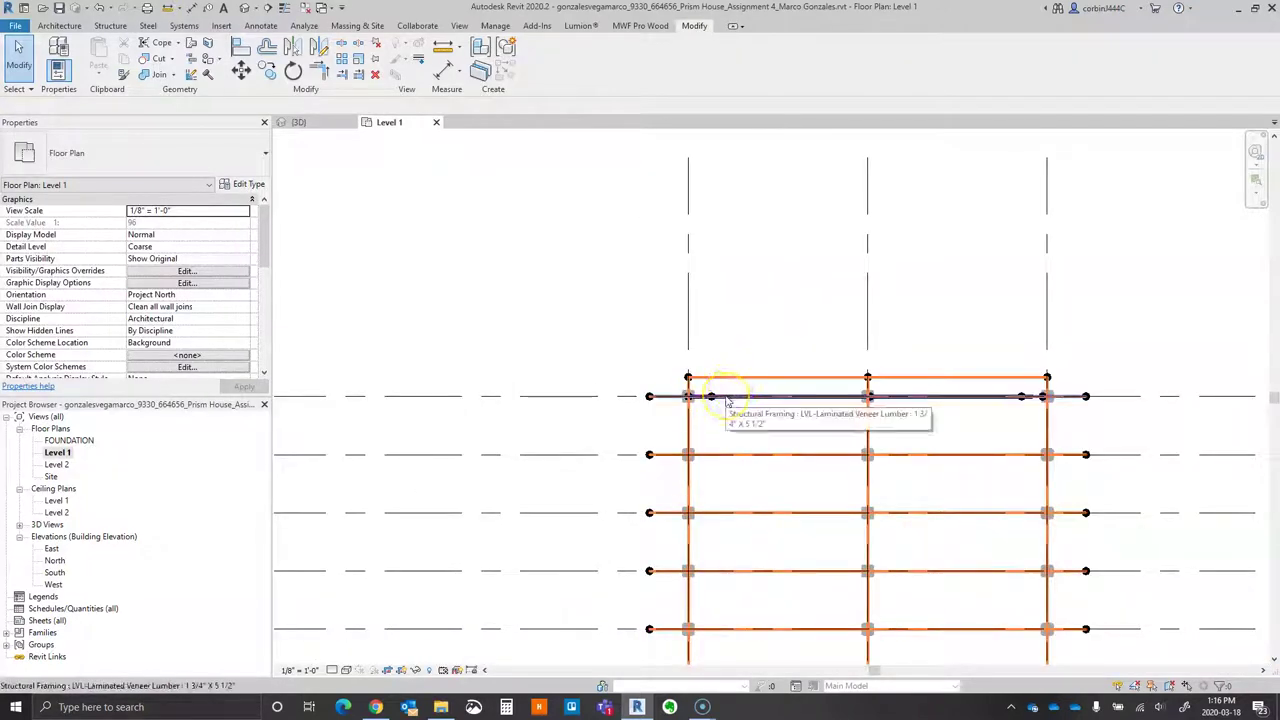
- Select the remaining truss at grid 33 and start the Aligned Dimension tool
left_click(727, 399)
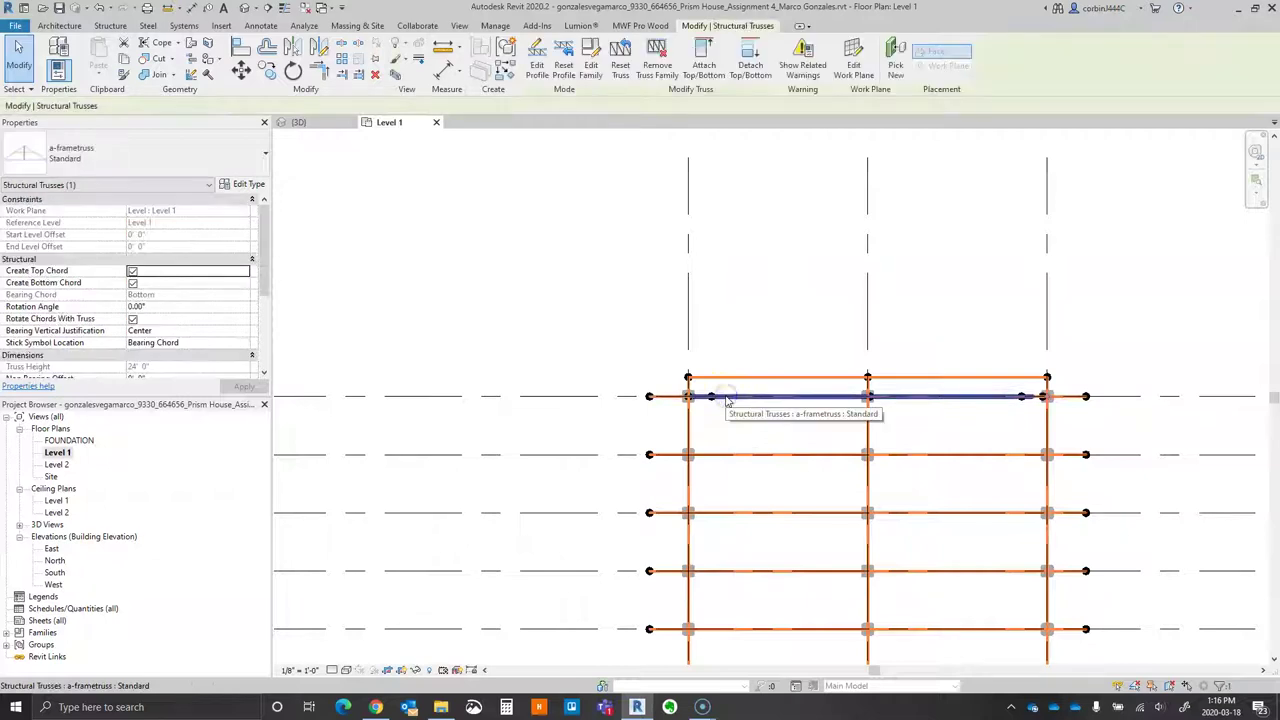
scroll(552, 354, "down", 4)
scroll(571, 343, "up", 3)
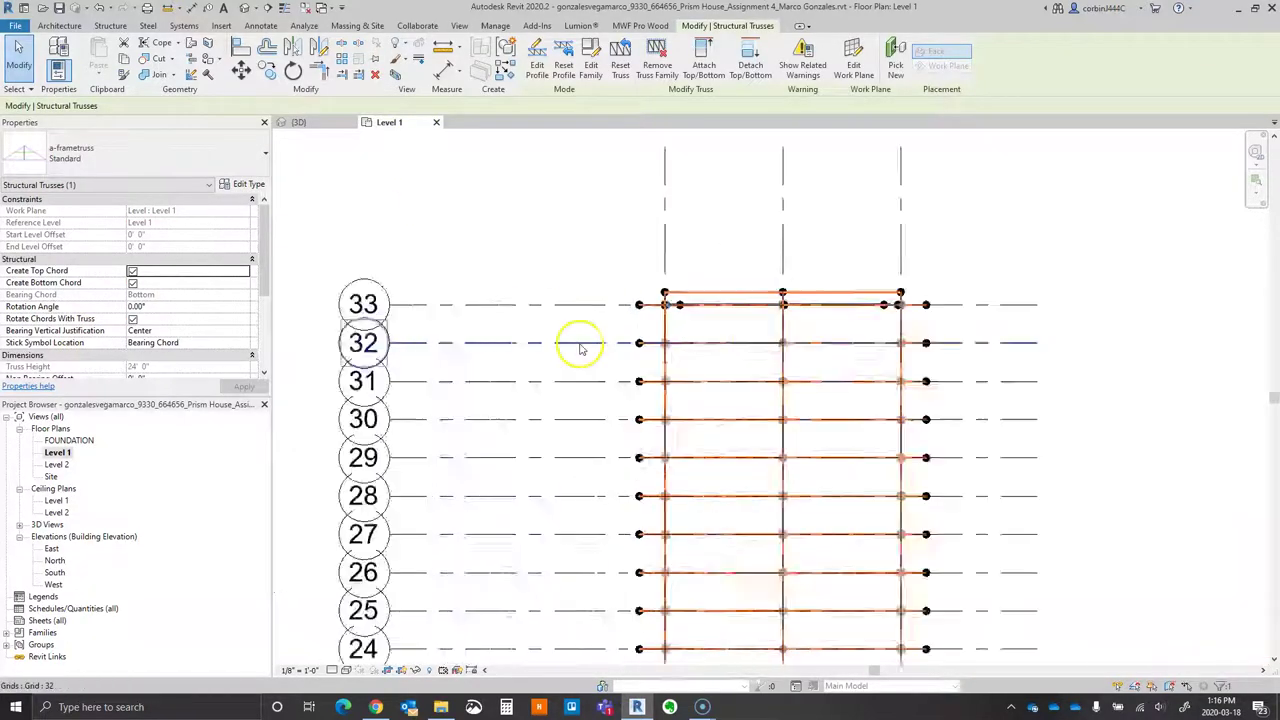
left_click(191, 8)
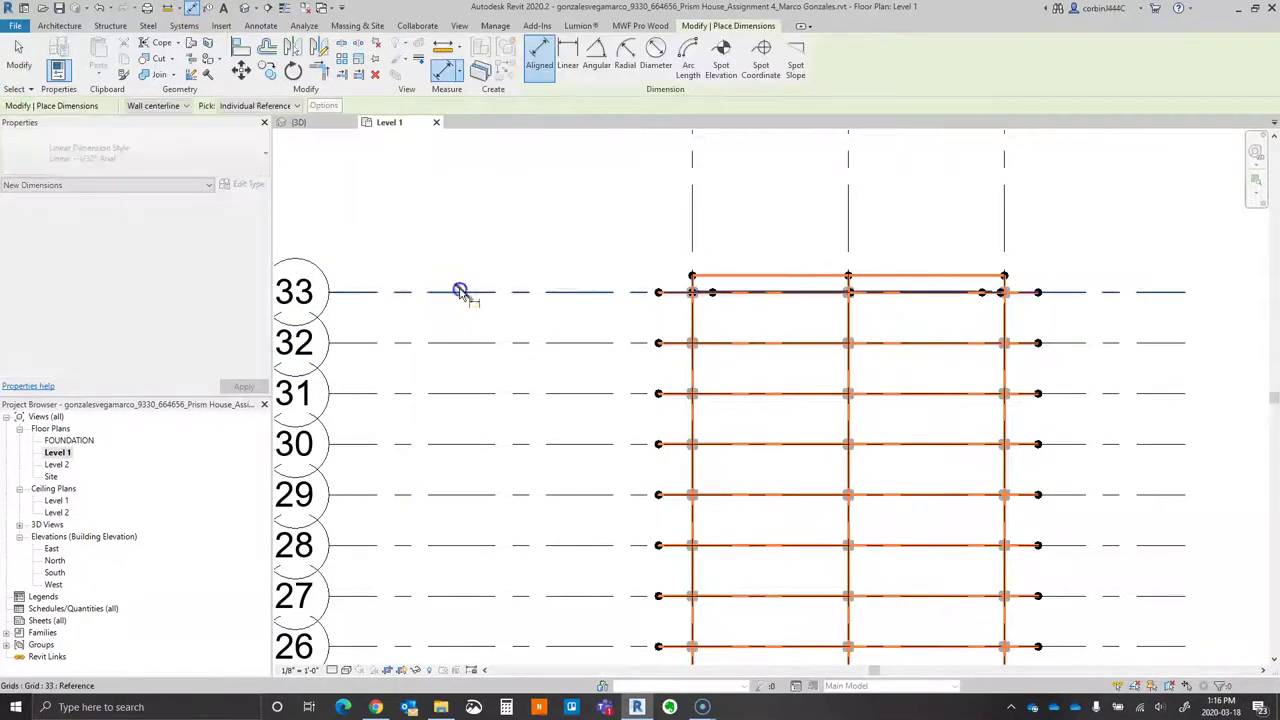
- Place an aligned dimension showing the 3'-0" spacing between grids 33 and 32
left_click(465, 292)
left_click(490, 342)
left_click(495, 368)
scroll(540, 362, "down", 5)
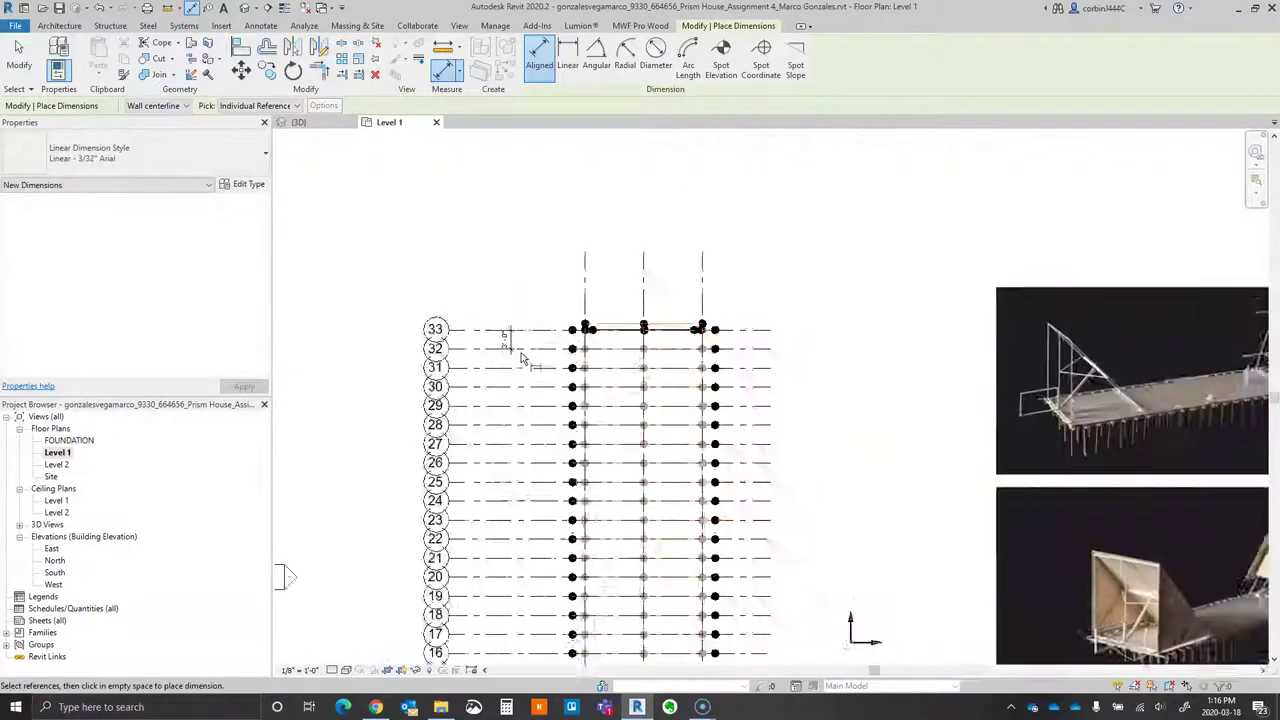
scroll(1065, 378, "up", 4)
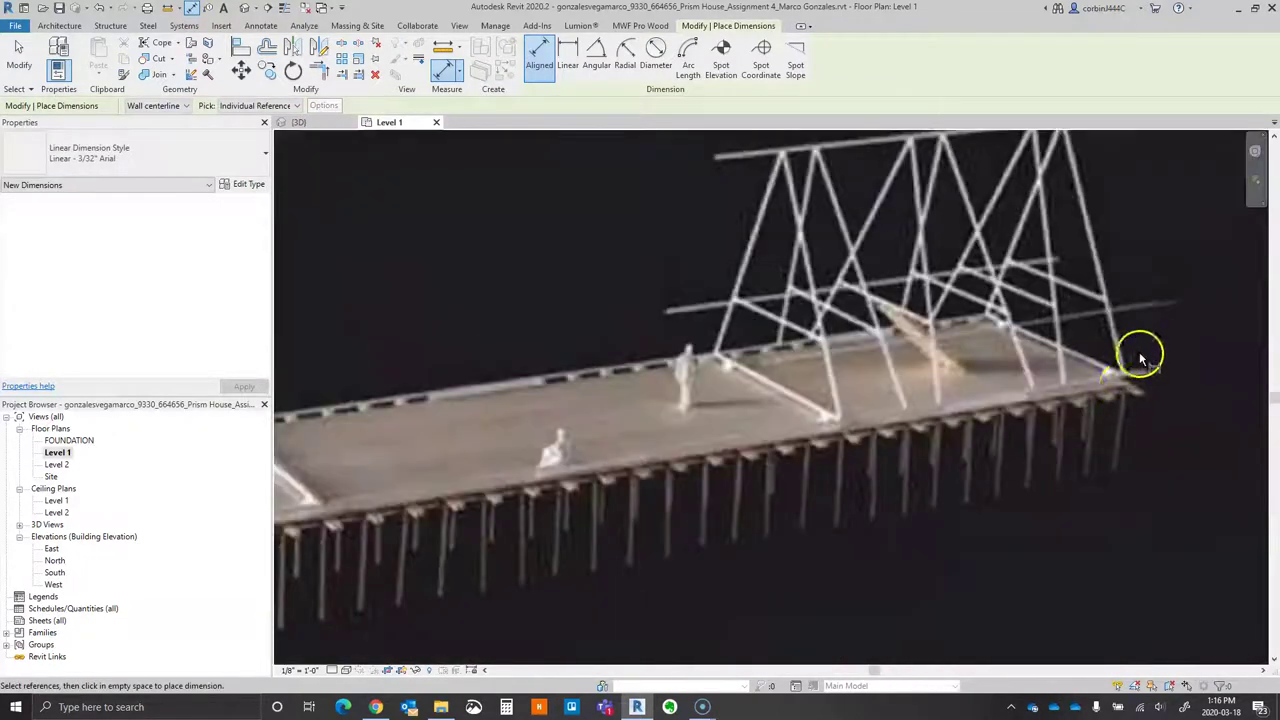
scroll(1051, 366, "down", 2)
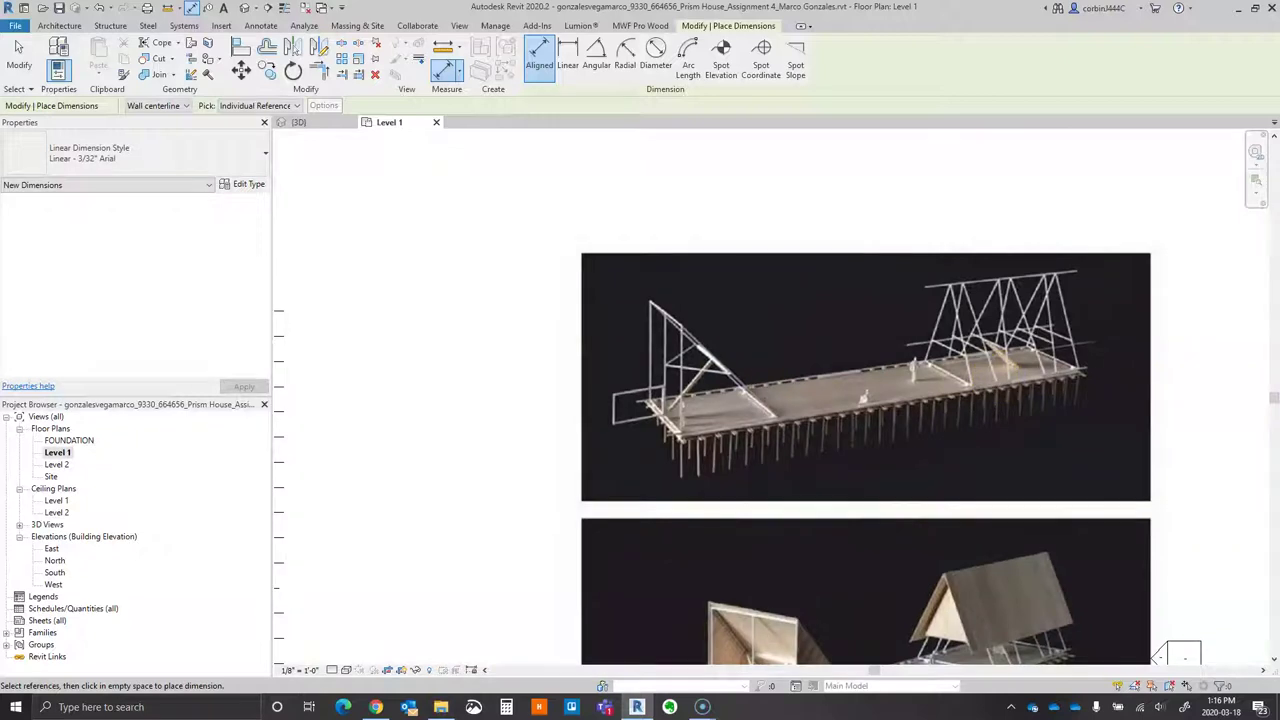
- Glance at the Casa Prisma reference article in Chrome, then return to Revit and end dimensioning
left_click(378, 707)
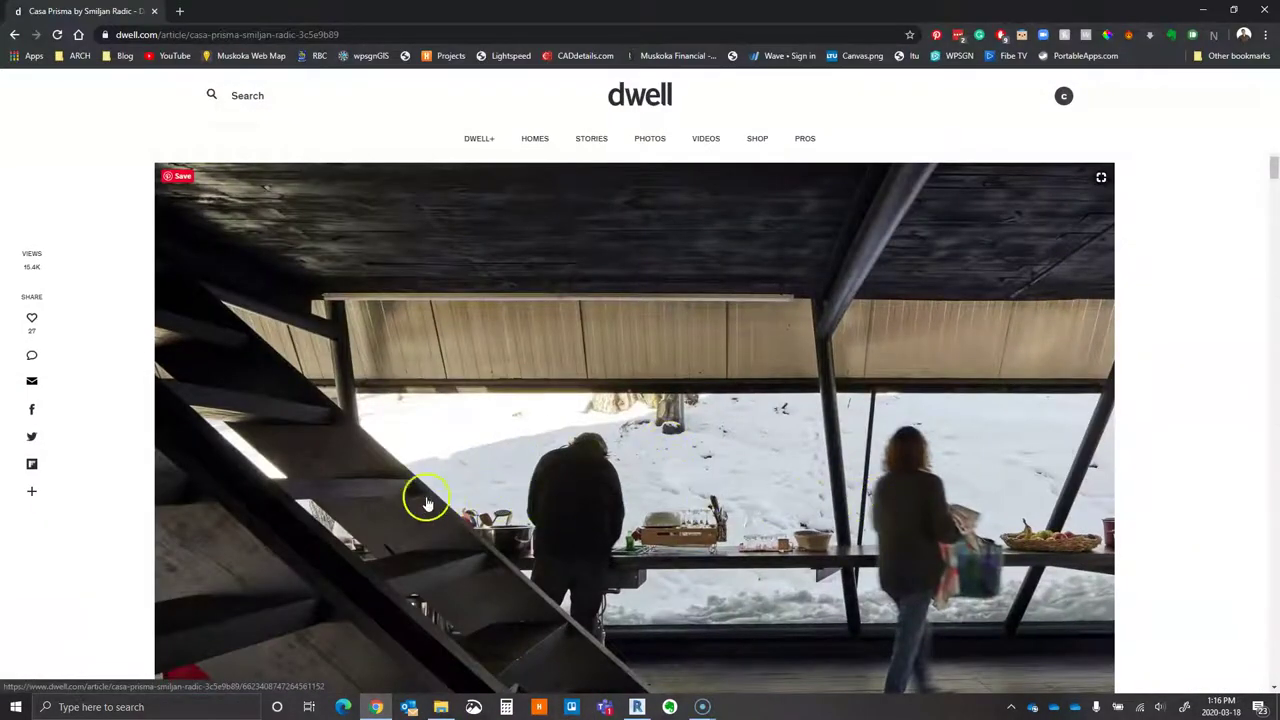
left_click(1203, 10)
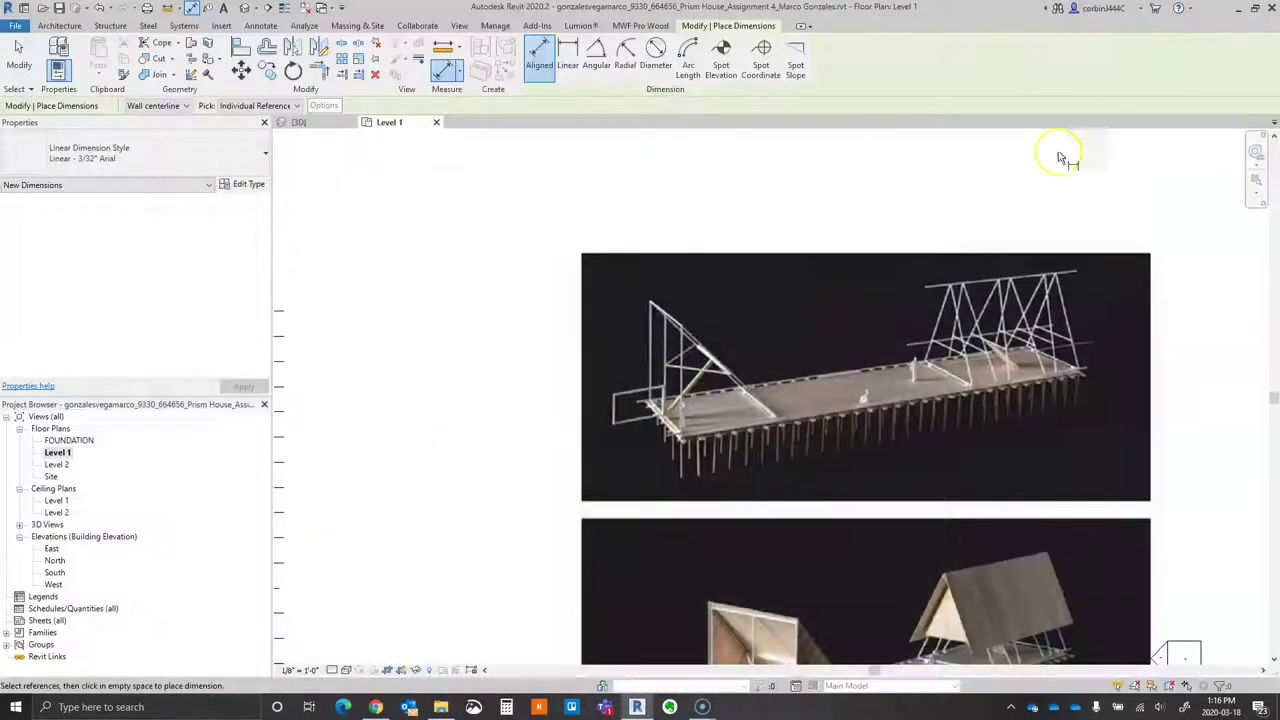
scroll(1165, 372, "down", 3)
scroll(775, 275, "up", 5)
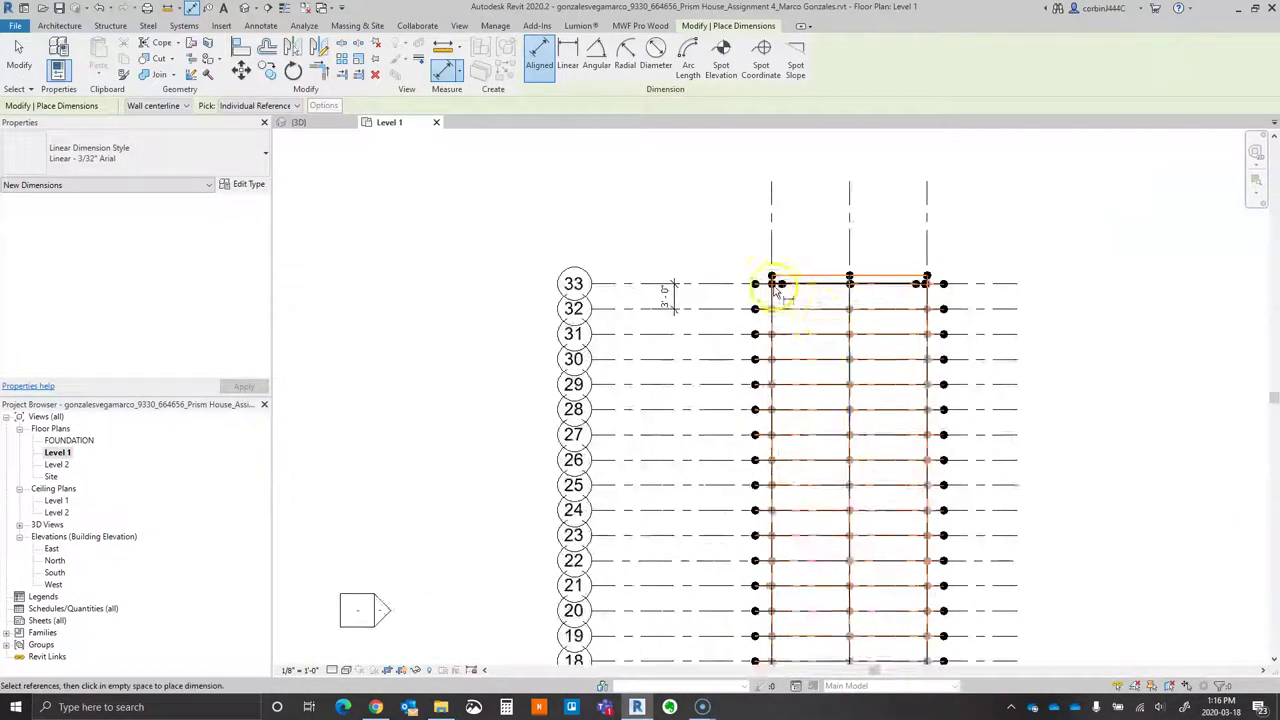
key("Escape")
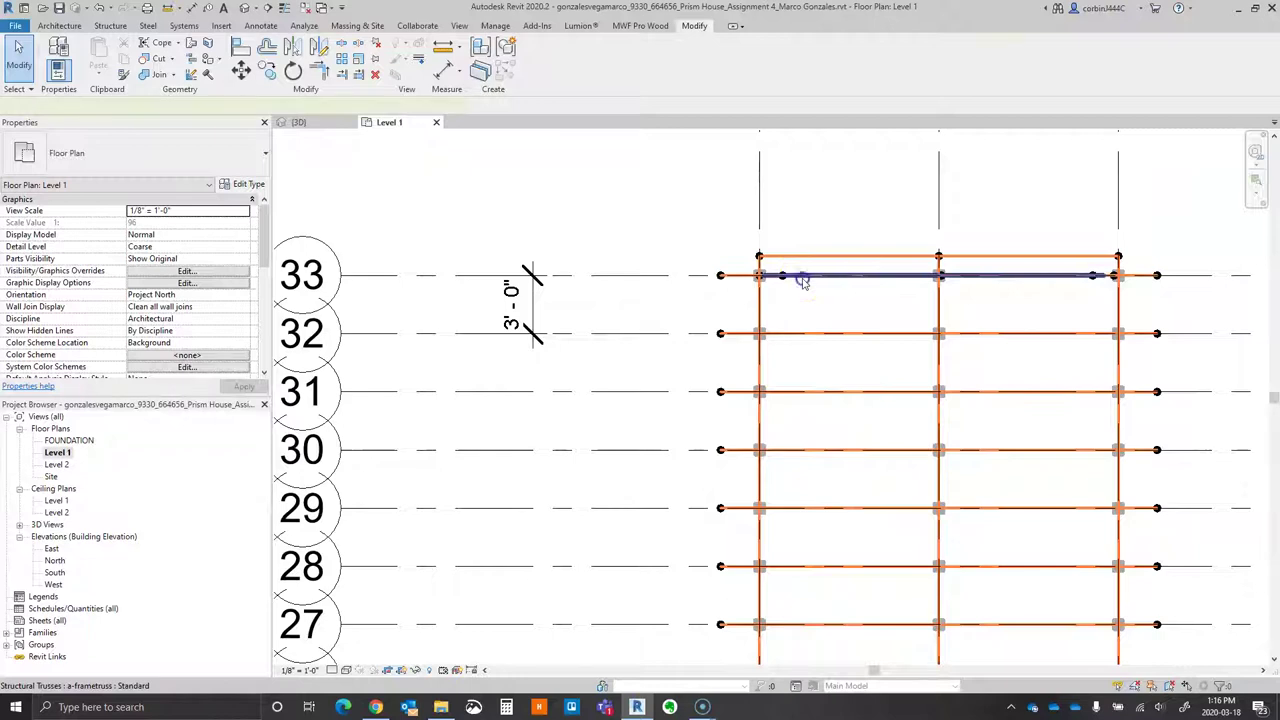
- Copy the grid 33 A-frame truss to grid 29
left_click(803, 281)
left_click_drag(805, 281, 828, 286)
left_click(822, 279)
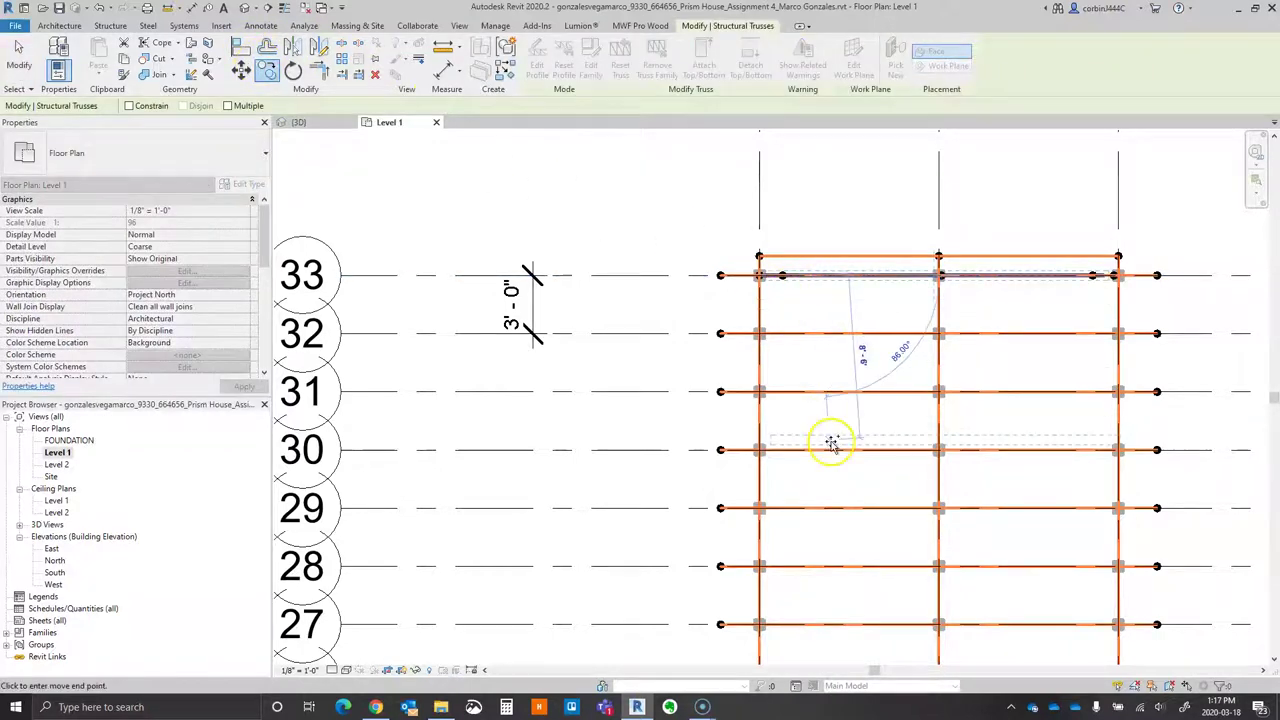
left_click(821, 502)
scroll(823, 357, "down", 3)
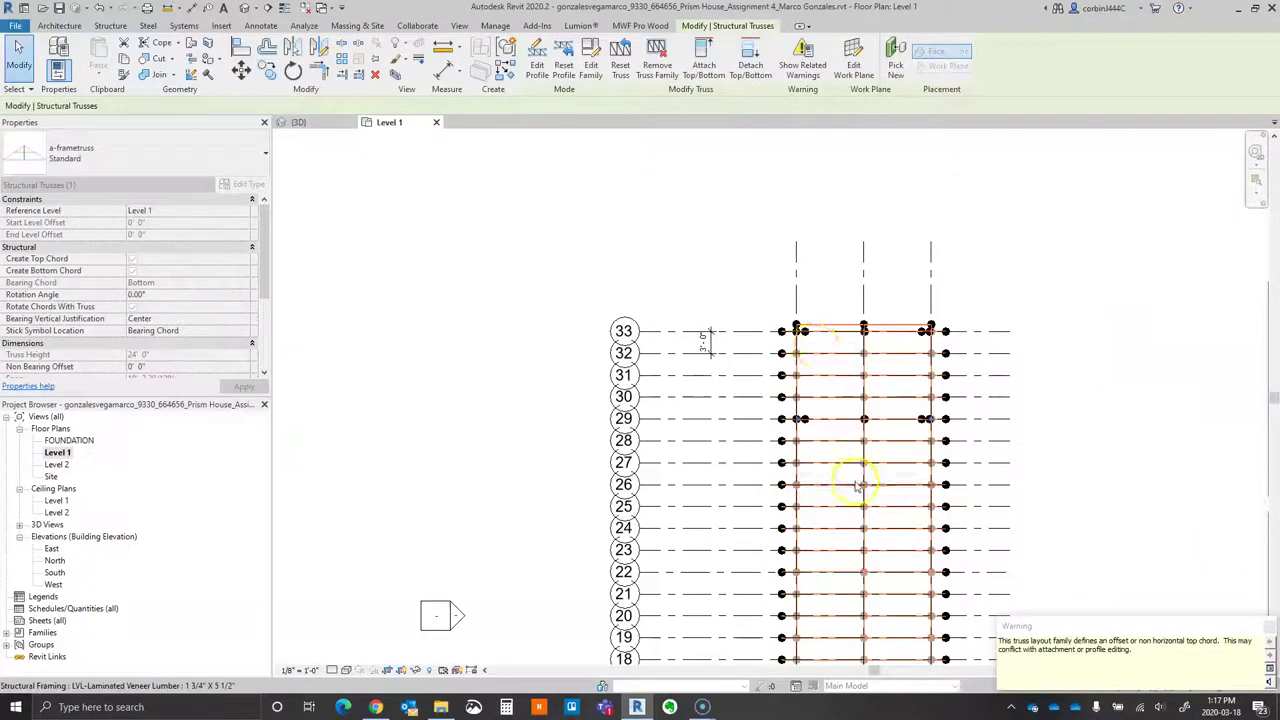
scroll(440, 470, "up", 2)
key("Escape")
- Copy the grid 29 truss with Multiple enabled to grids 25, 21 and 17
left_click(267, 71)
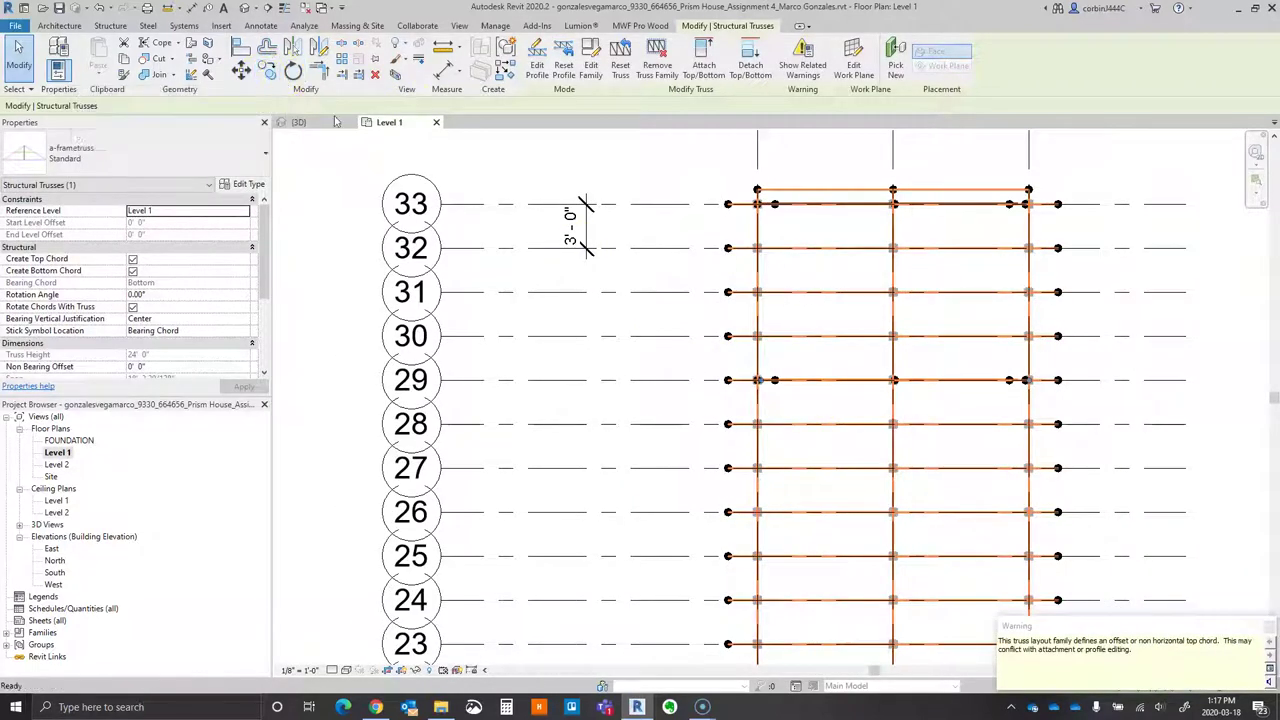
left_click(806, 386)
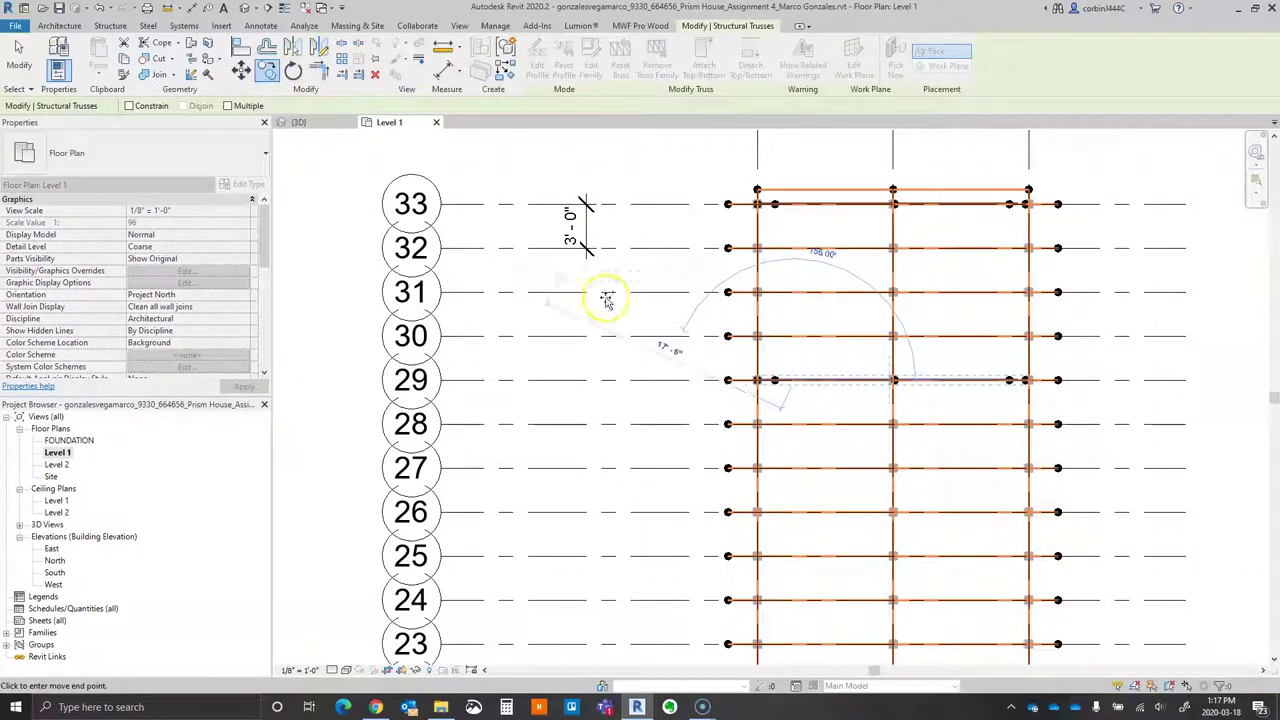
left_click(228, 106)
scroll(737, 223, "down", 2)
scroll(760, 366, "up", 2)
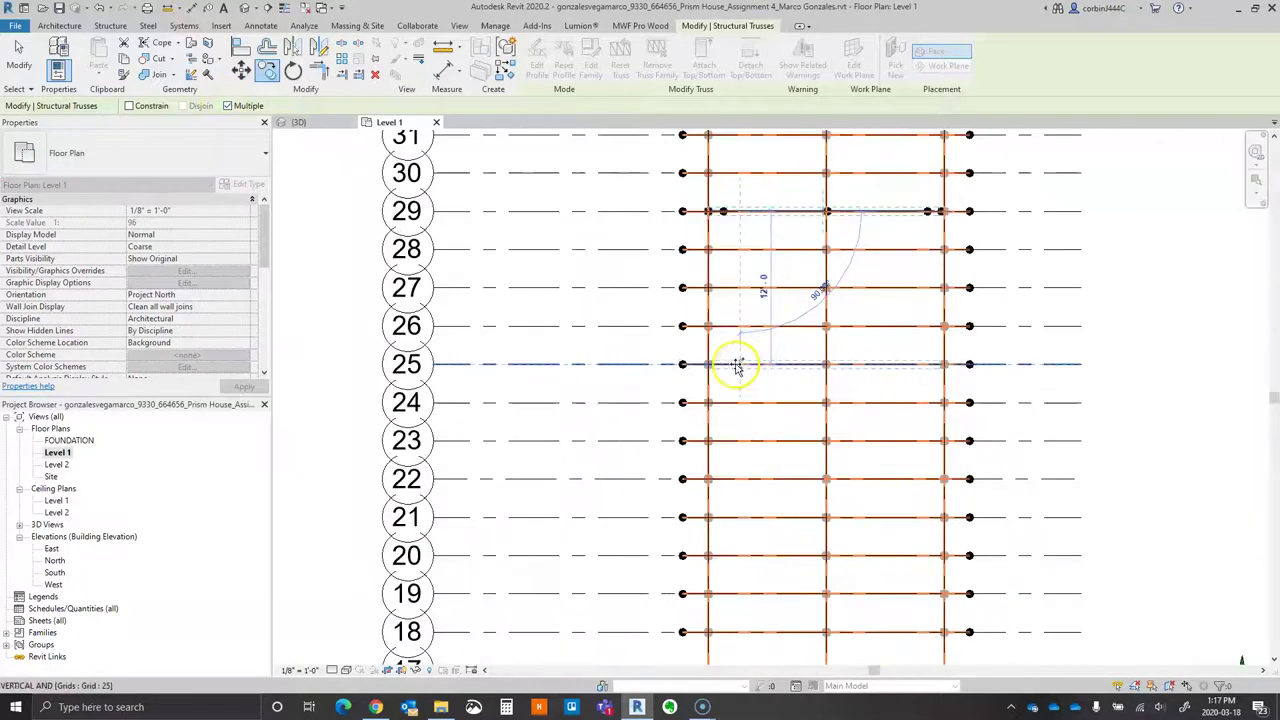
left_click(737, 366)
left_click(737, 517)
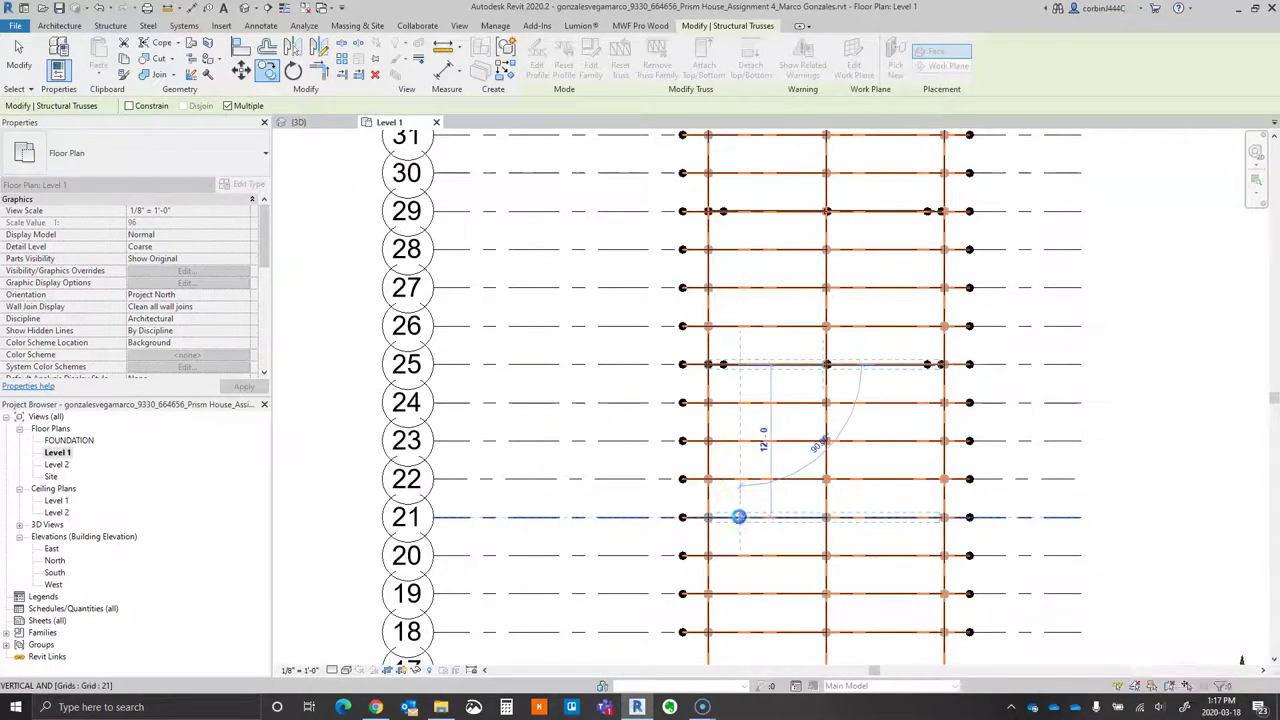
scroll(737, 500, "down", 3)
scroll(752, 463, "up", 3)
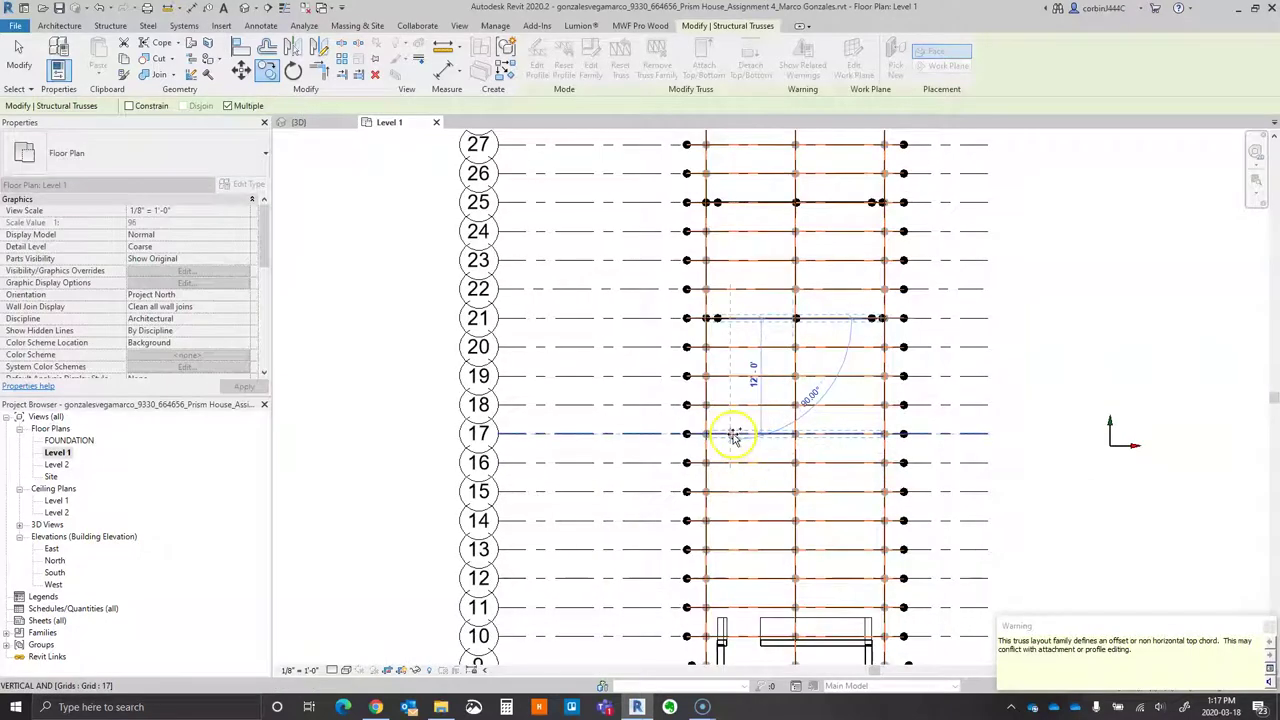
left_click(734, 434)
key("Escape")
- Switch to the {3D} view and orbit to see the trusses on the deck
left_click(320, 122)
scroll(737, 386, "down", 5)
middle_click_drag(737, 386, 1145, 521, "shift")
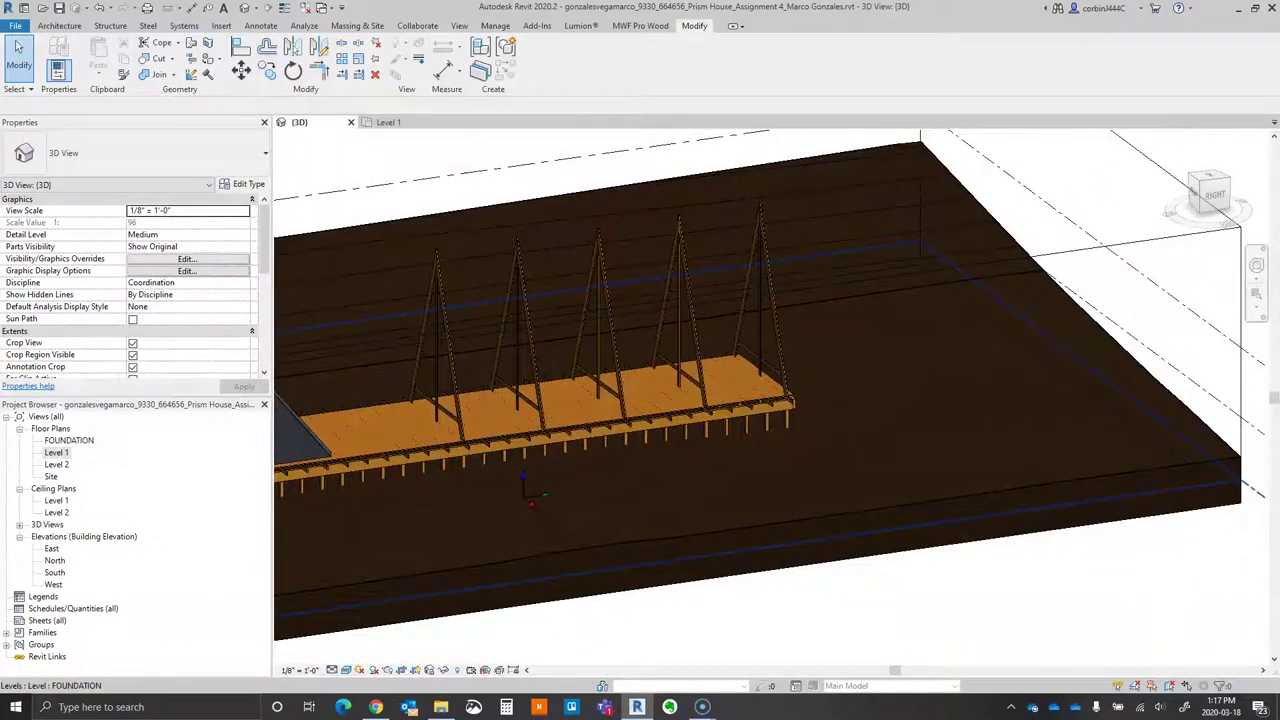
- Scroll through the Casa Prisma article in Chrome, then set the browser aside
key("alt+Tab")
scroll(714, 434, "down", 10)
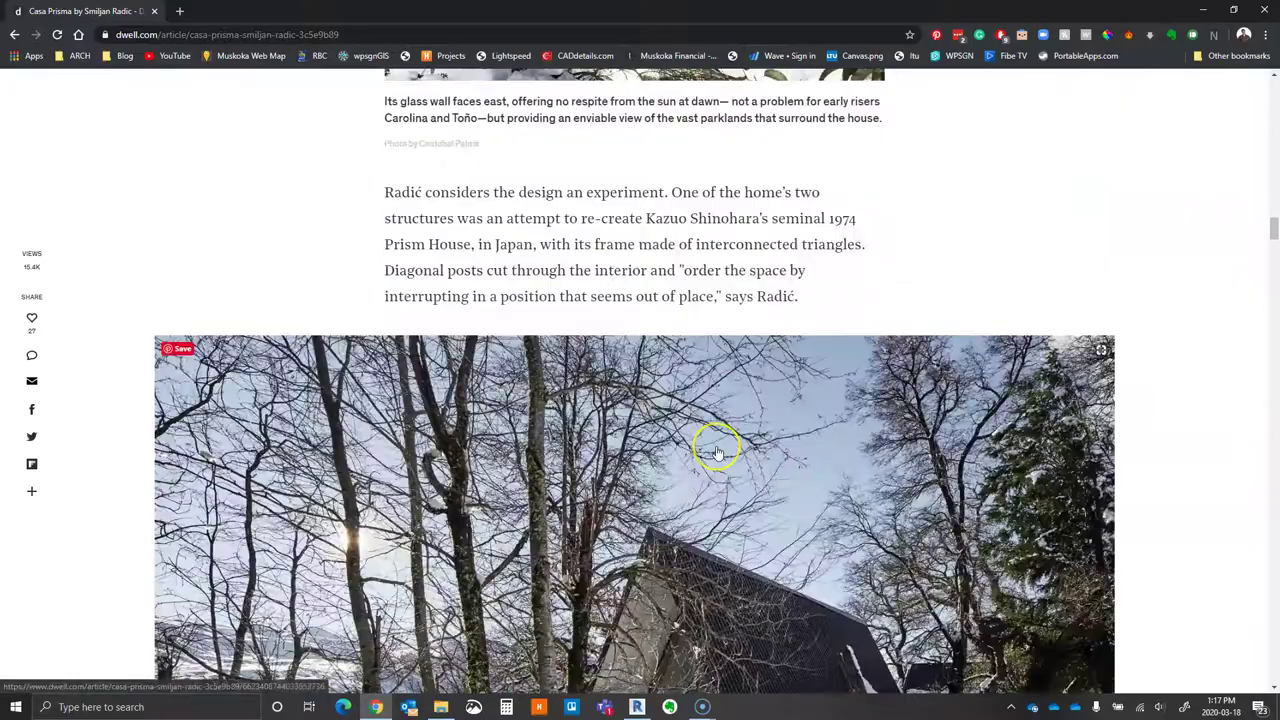
scroll(716, 452, "down", 5)
scroll(736, 437, "up", 15)
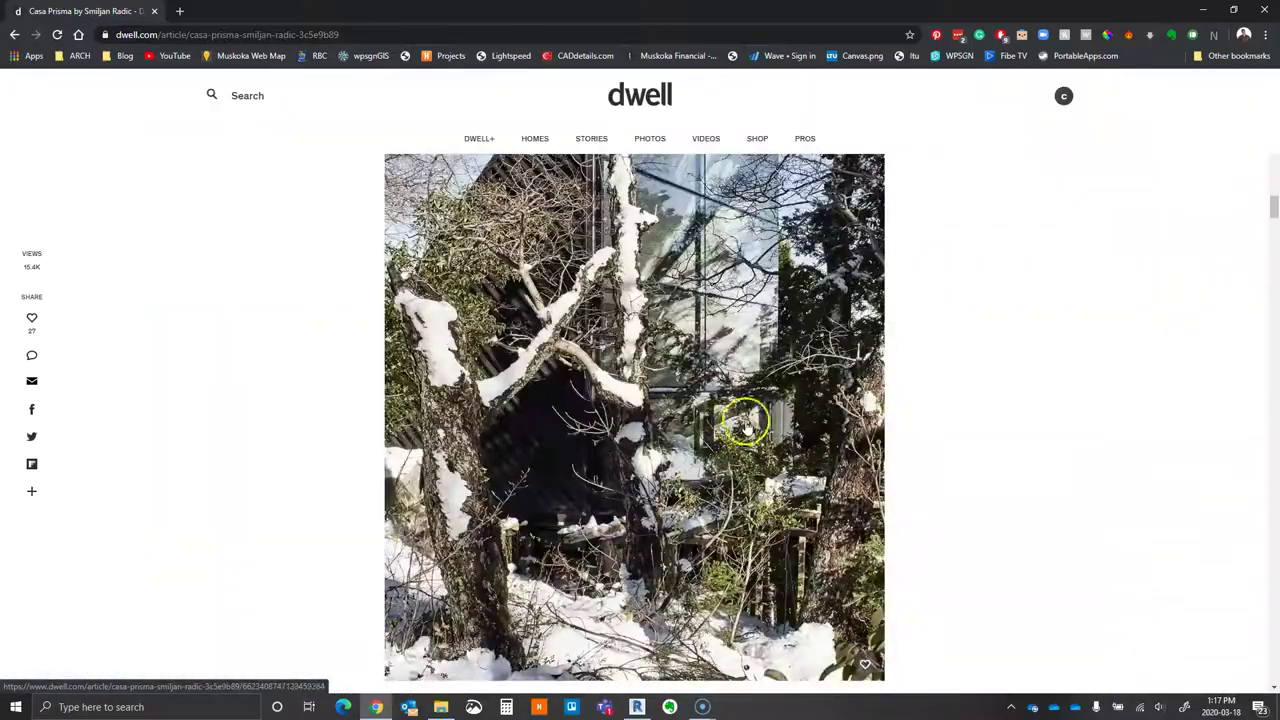
scroll(760, 372, "up", 10)
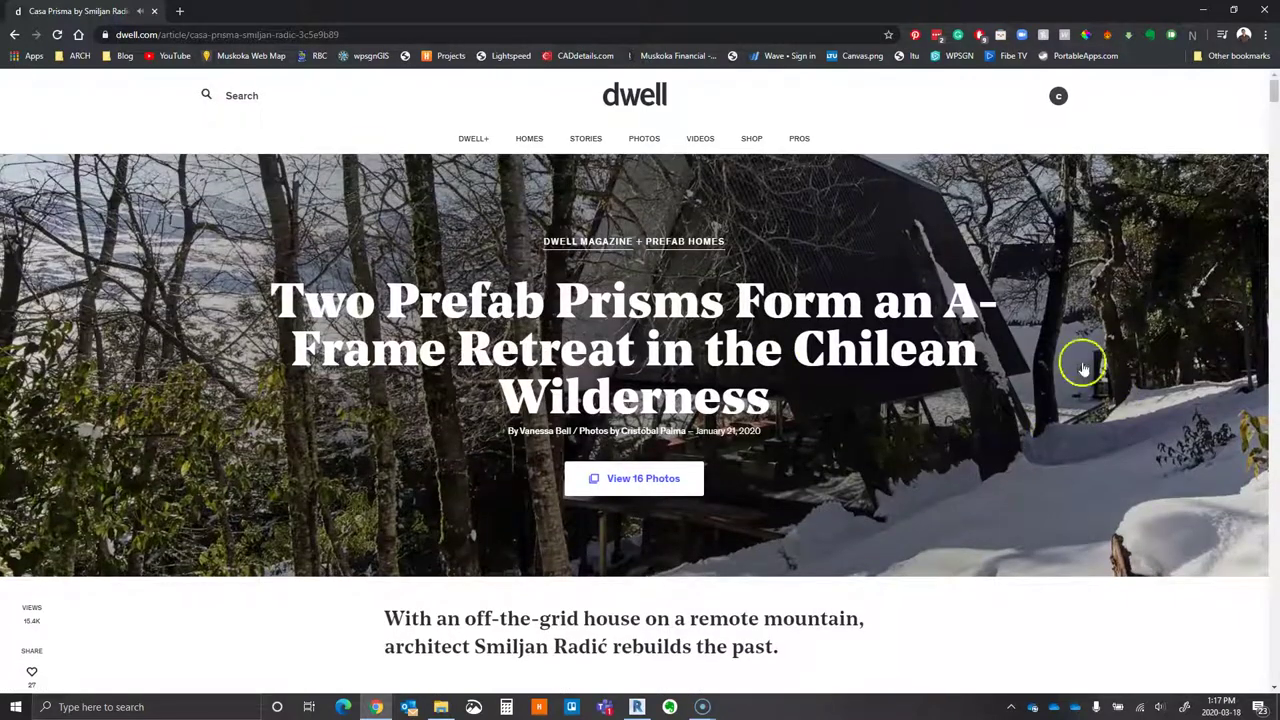
left_click(1201, 12)
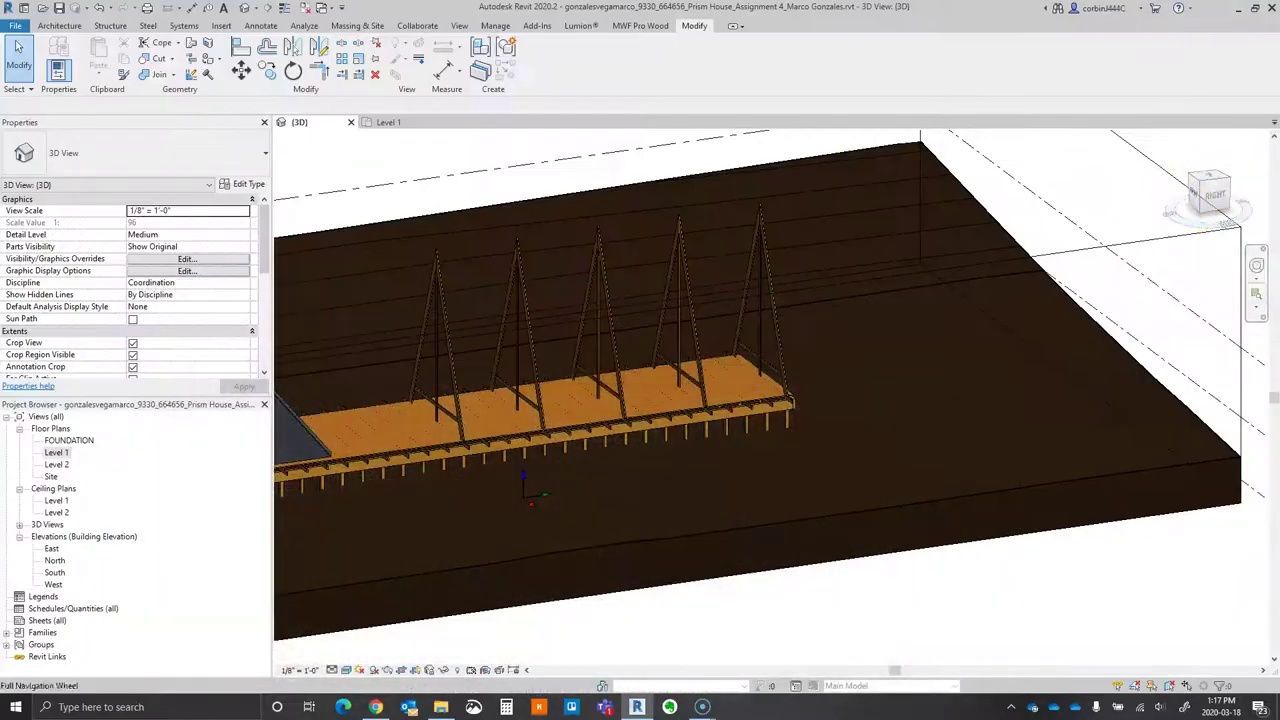
- Mute the Casa Prisma video in the dwell article, then orbit the Revit deck model
left_click(376, 707)
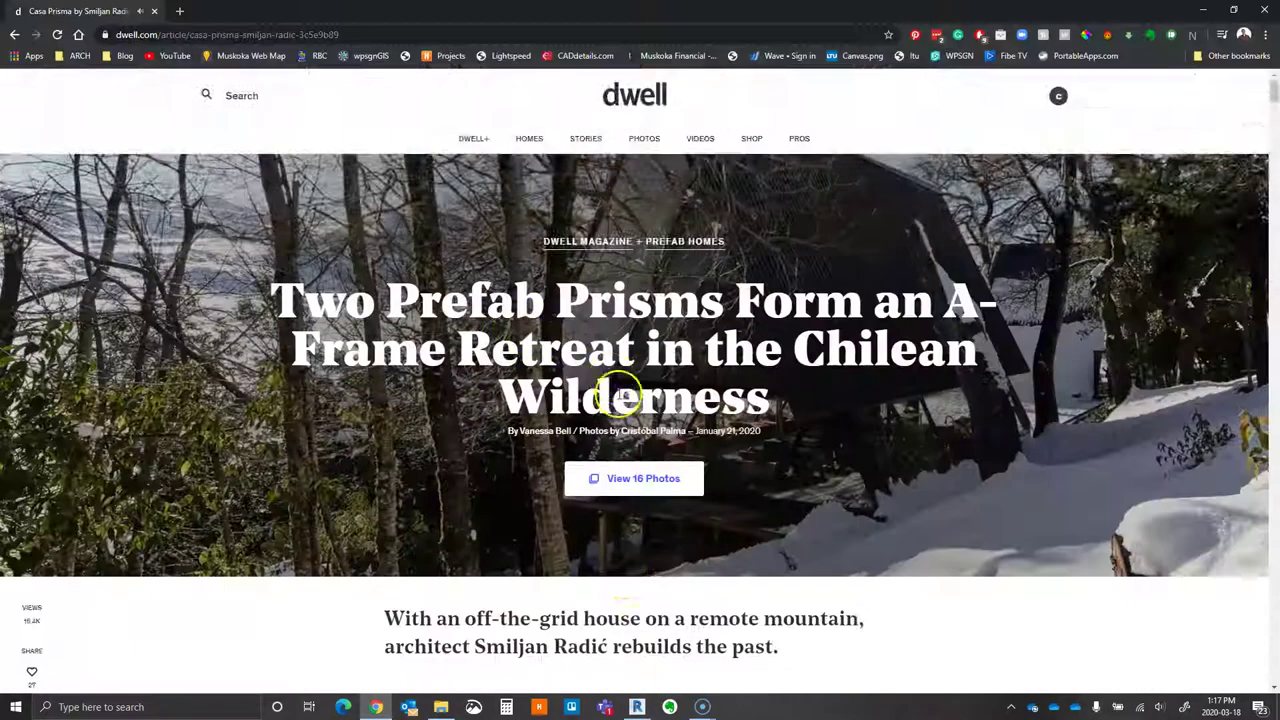
scroll(586, 451, "down", 10)
left_click(465, 457)
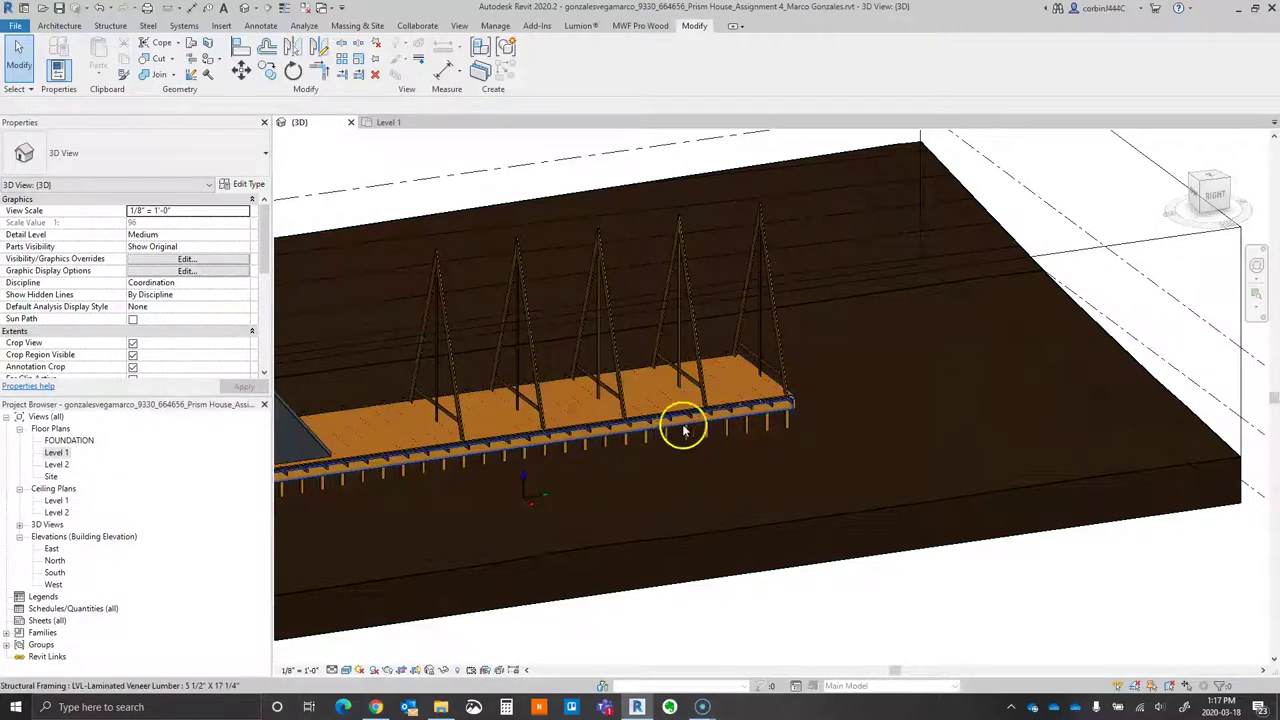
scroll(560, 380, "up", 3)
middle_click_drag(466, 343, 598, 416, "shift")
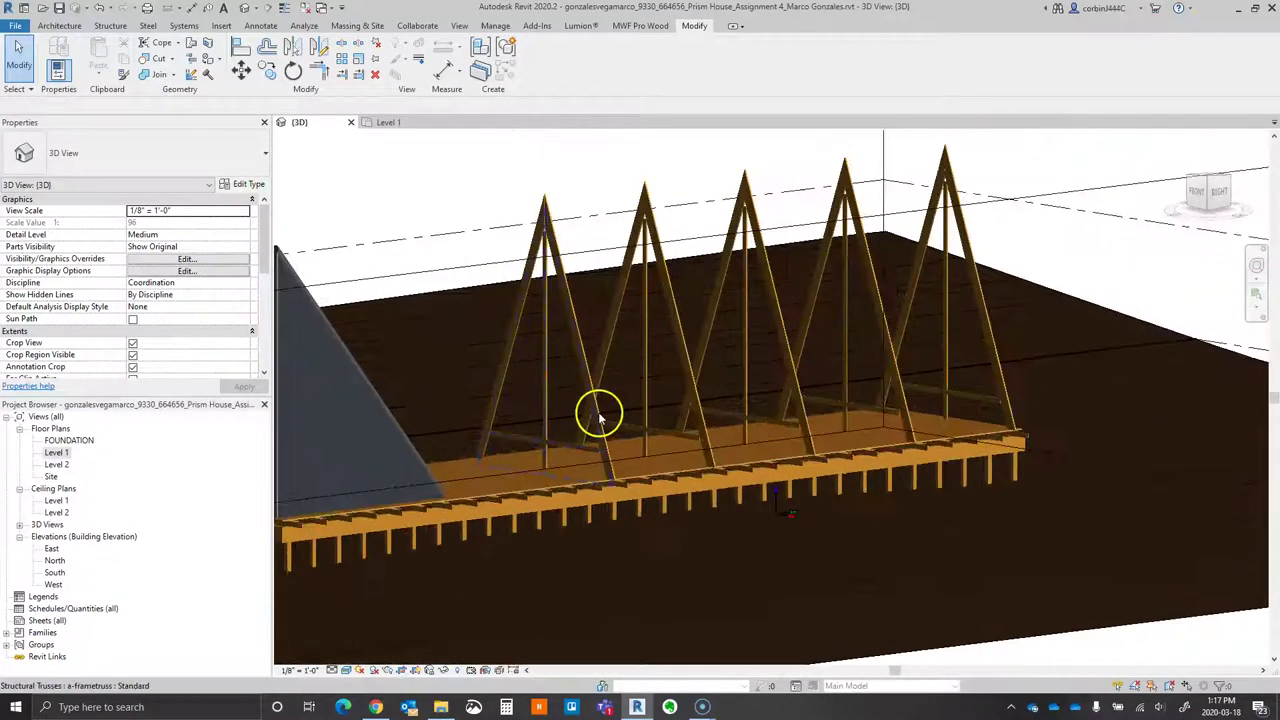
- Select an A-frame truss, review its type properties, and orbit to see it end-on
left_click(598, 416)
scroll(213, 290, "down", 3)
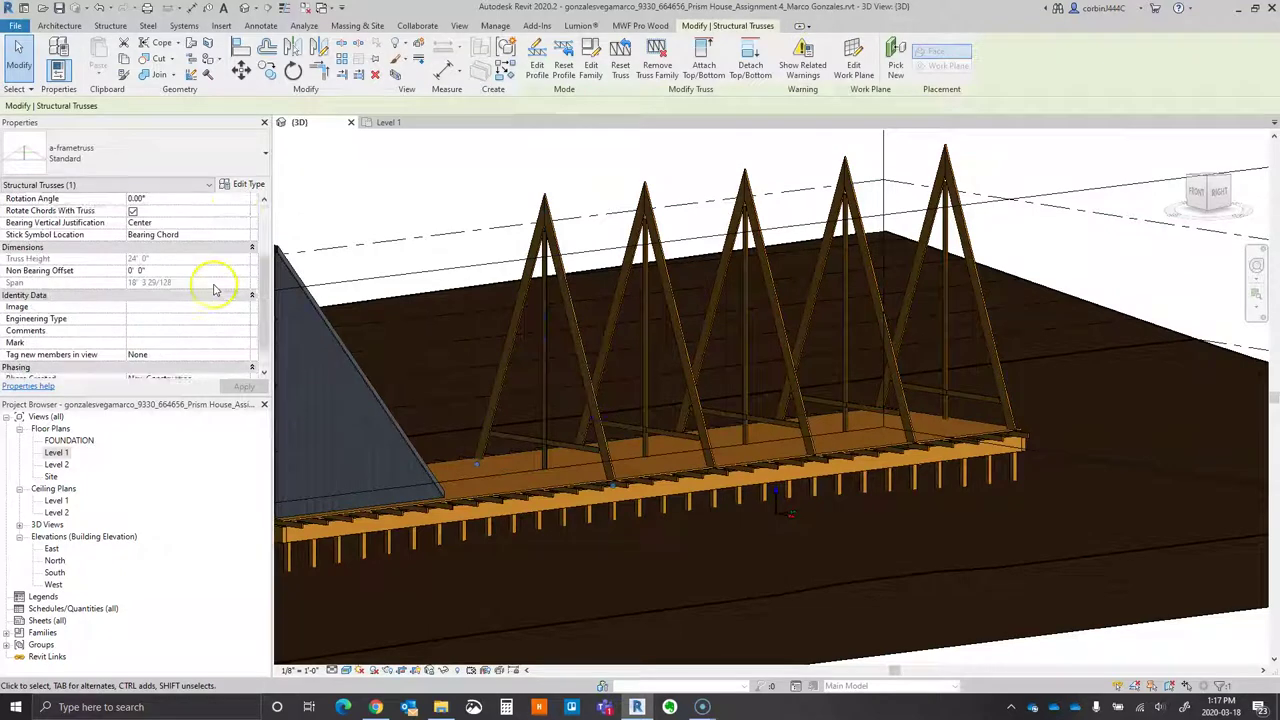
scroll(213, 290, "down", 2)
left_click(236, 185)
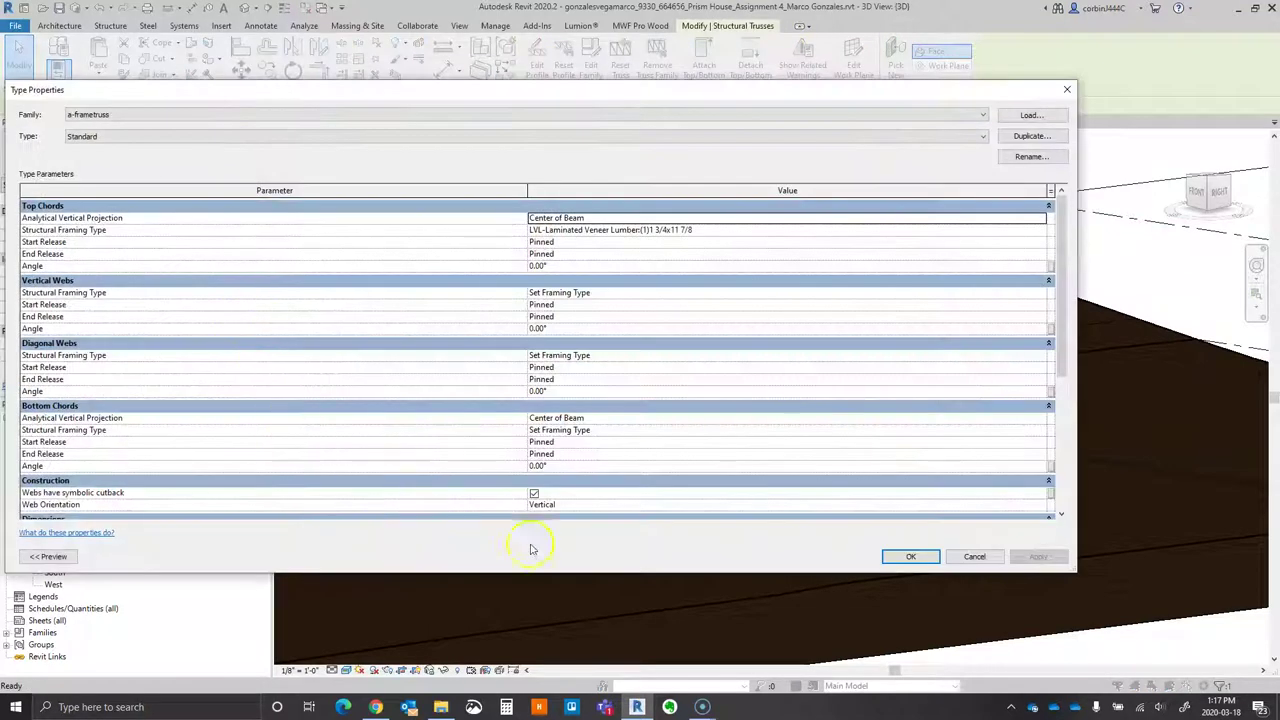
scroll(590, 446, "down", 5)
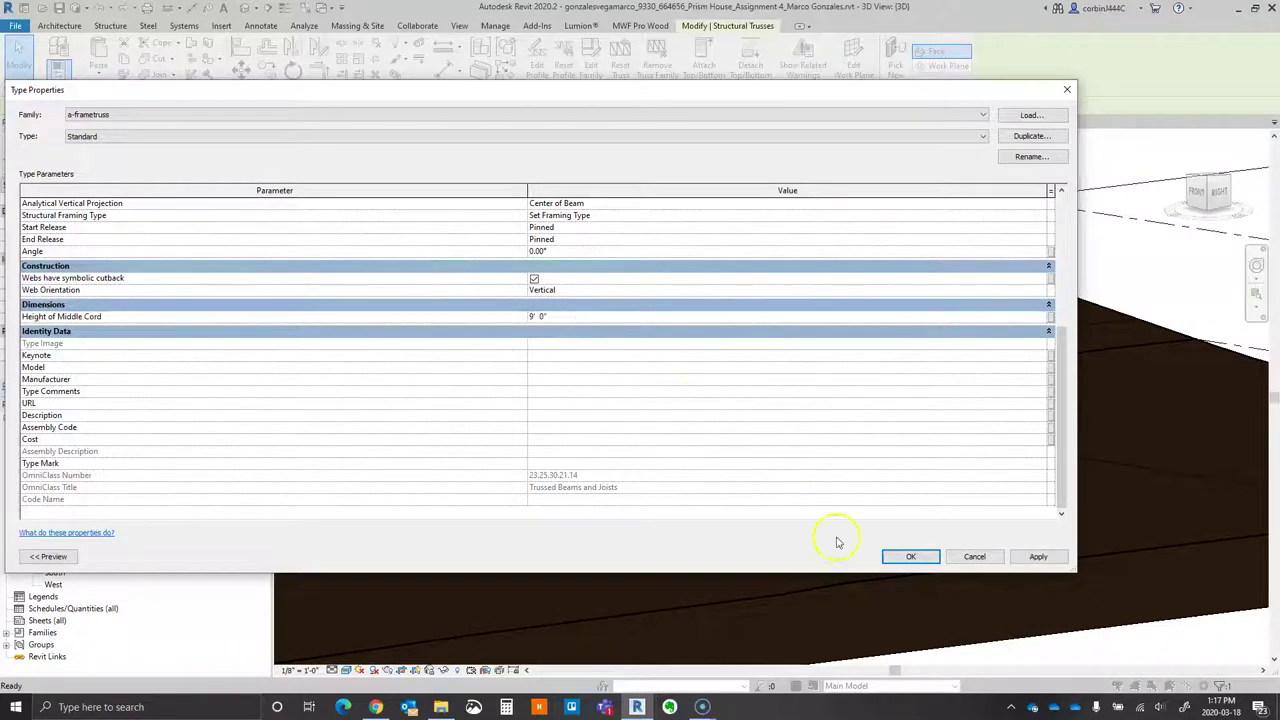
left_click(912, 557)
middle_click_drag(914, 494, 737, 471, "shift")
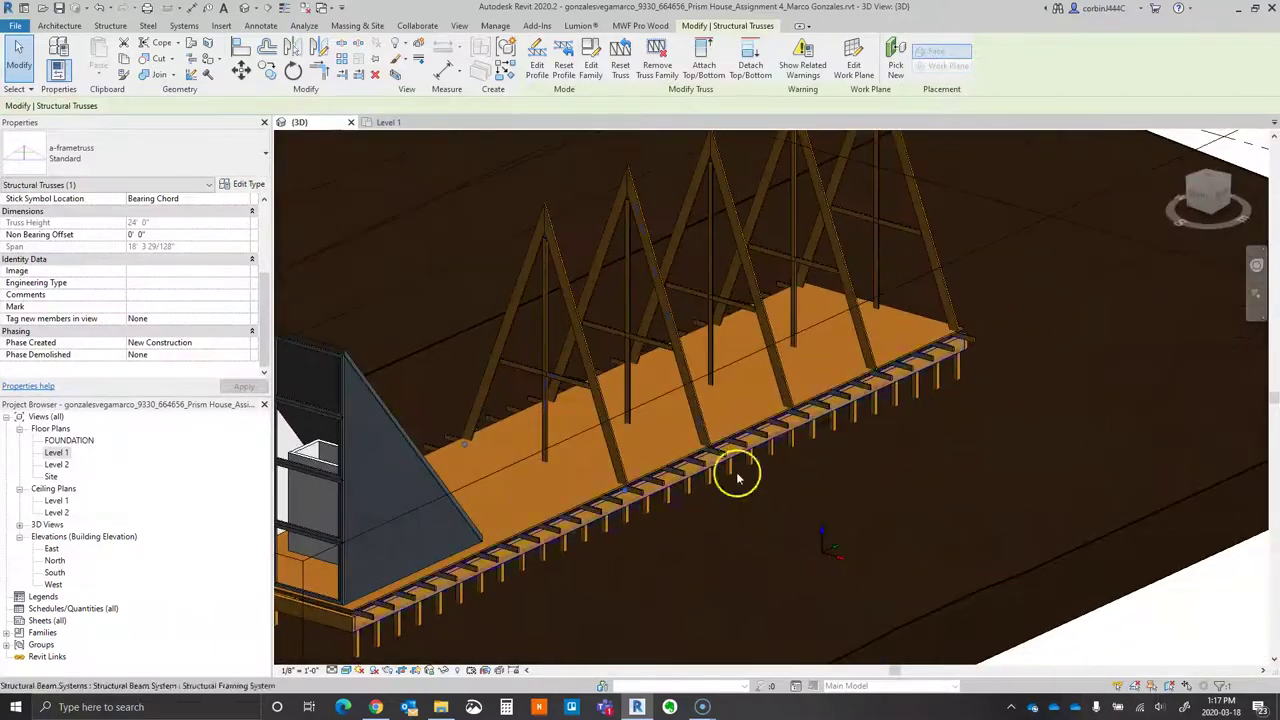
- Set the a-frametruss Height of Middle Cord to 8' 0" and bring the dwell article back up
left_click(226, 188)
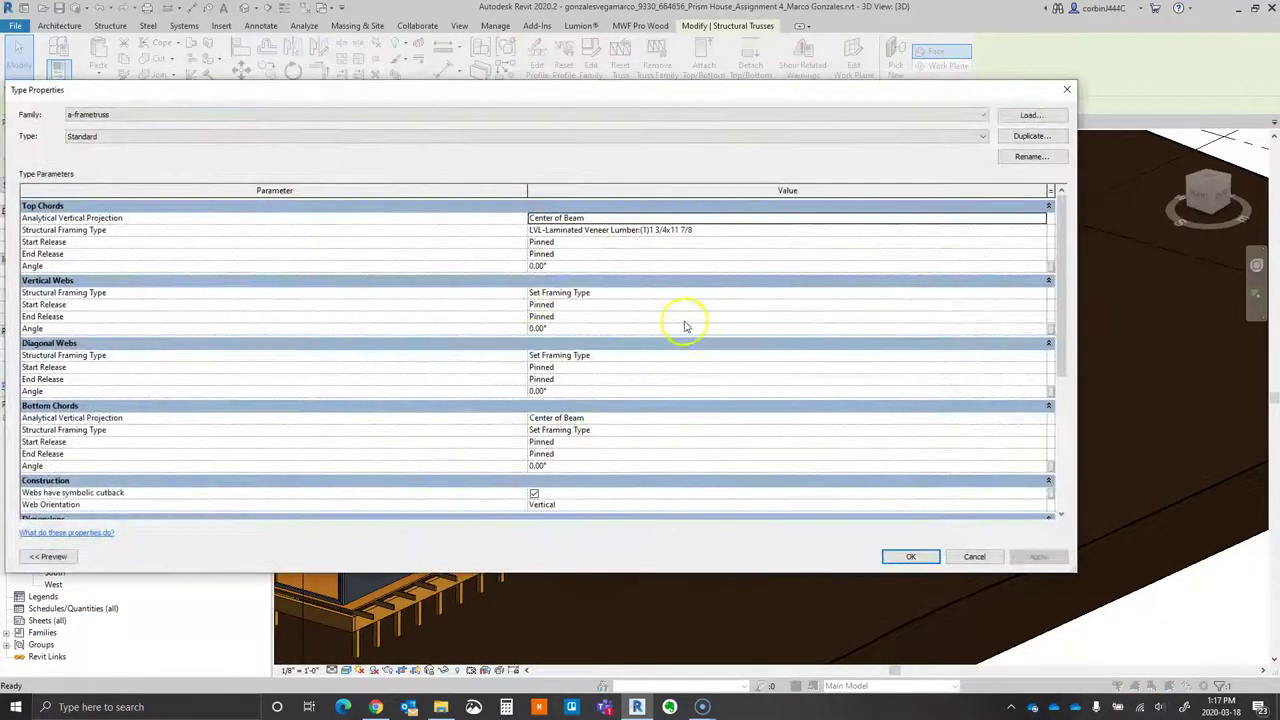
scroll(640, 330, "down", 3)
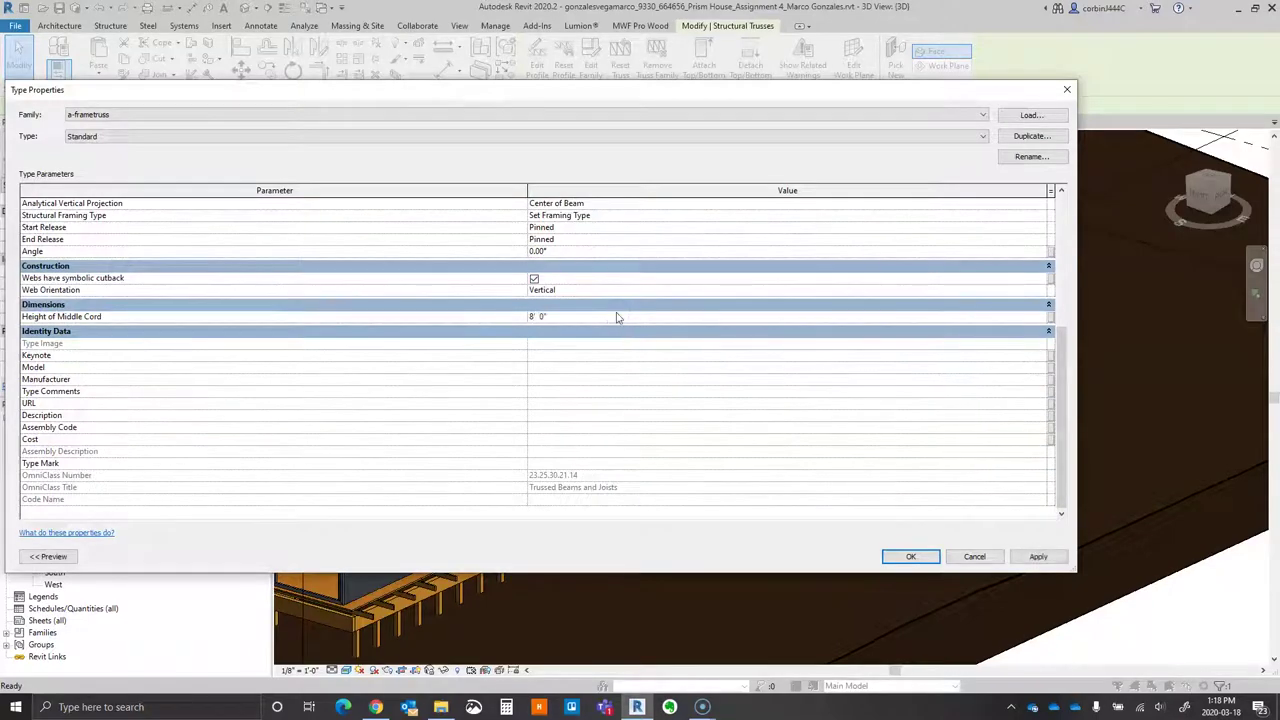
left_click(909, 557)
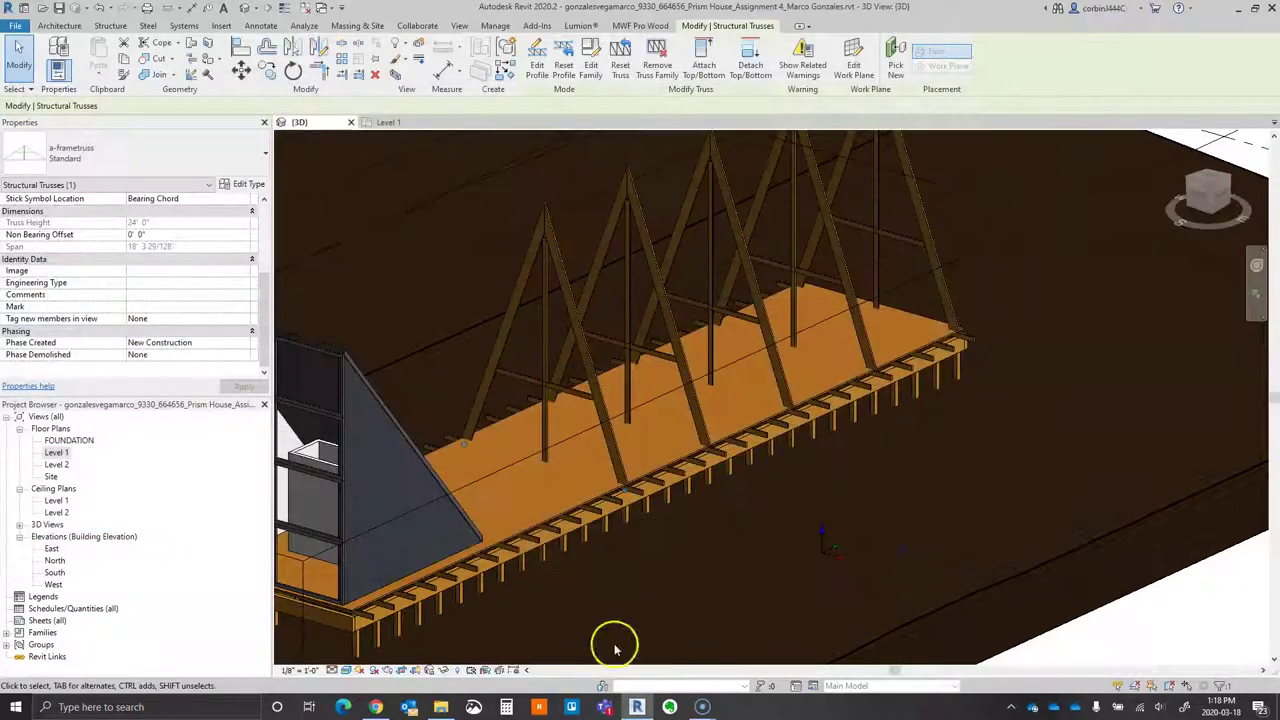
left_click(372, 708)
scroll(541, 461, "down", 10)
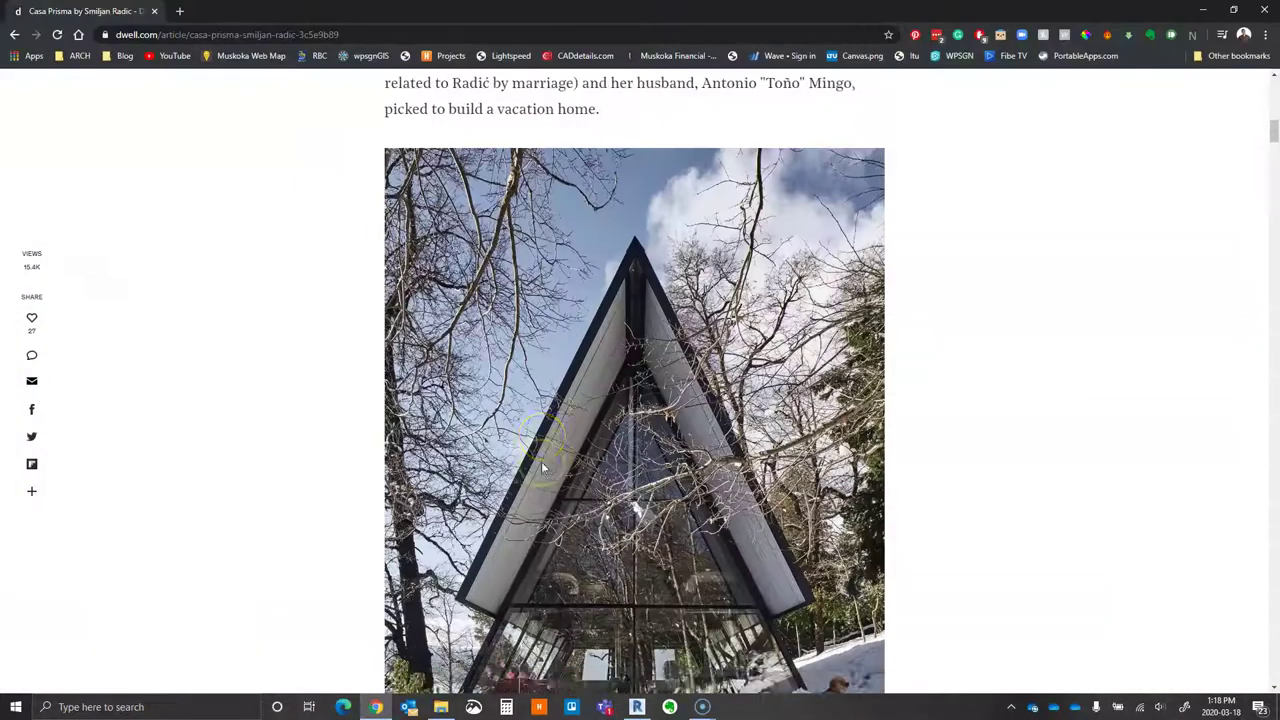
- Browse the dwell article photos, then minimize Chrome and orbit to a low side view of the trusses
scroll(541, 461, "up", 10)
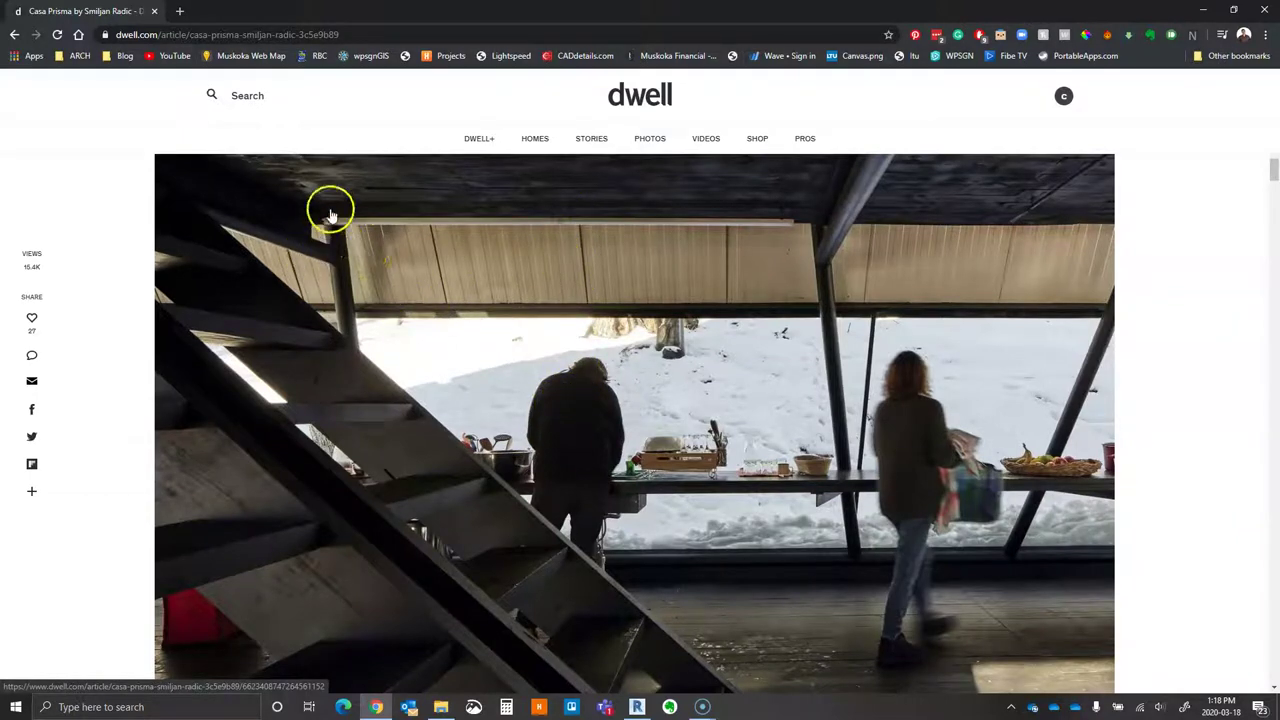
left_click(1198, 12)
middle_click_drag(766, 523, 655, 458, "shift")
middle_click_drag(614, 376, 640, 540, "shift")
- Select all five trusses with their chords and webs using a crossing window, then open Filter
scroll(609, 586, "up", 4)
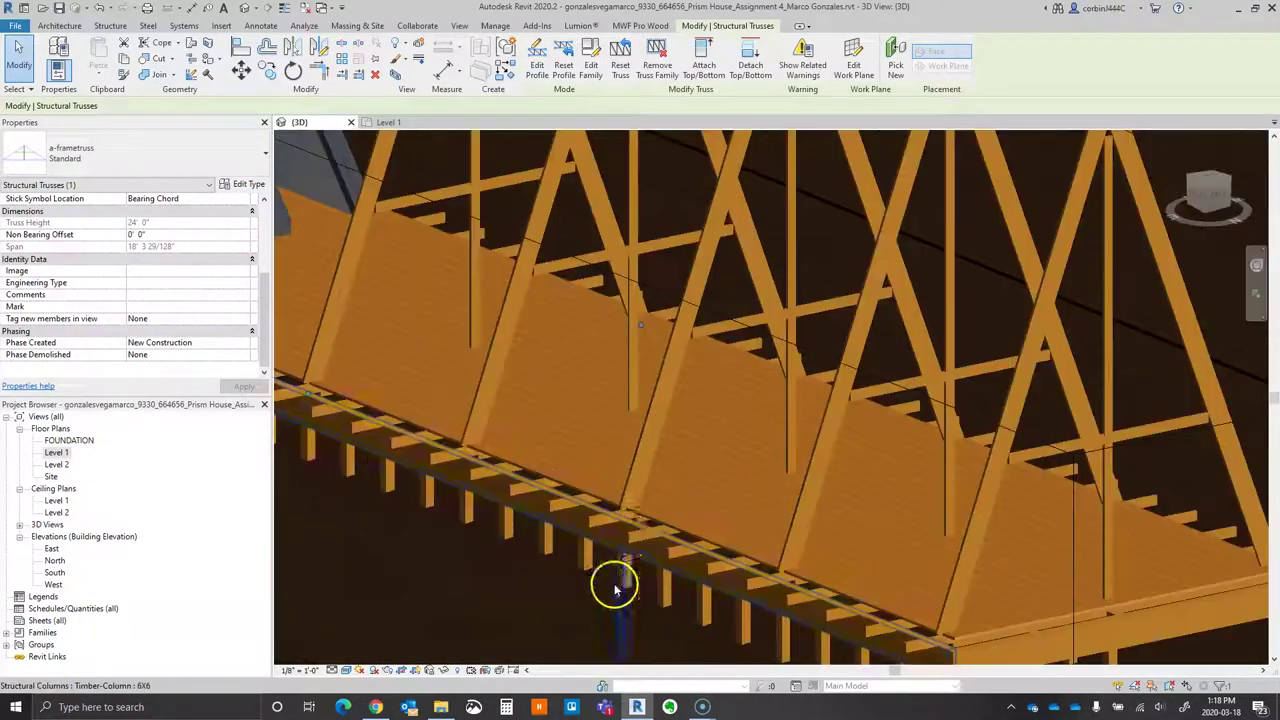
scroll(642, 480, "up", 6)
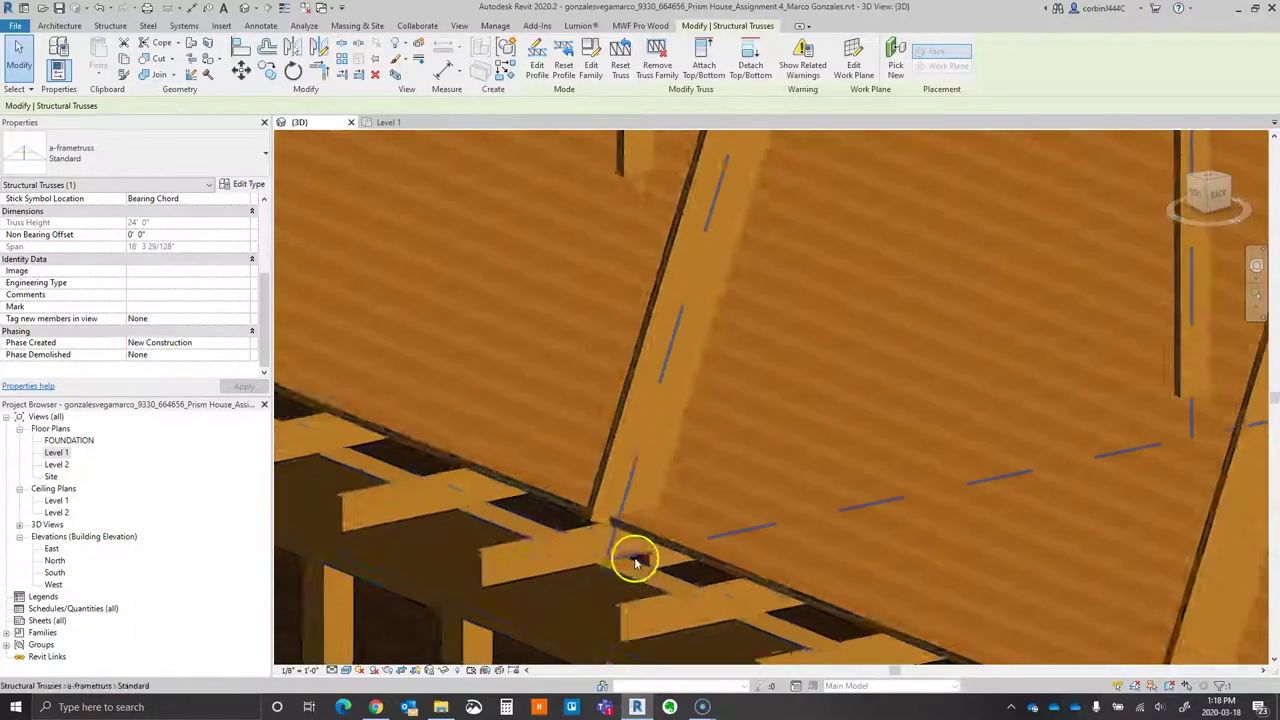
scroll(634, 566, "down", 10)
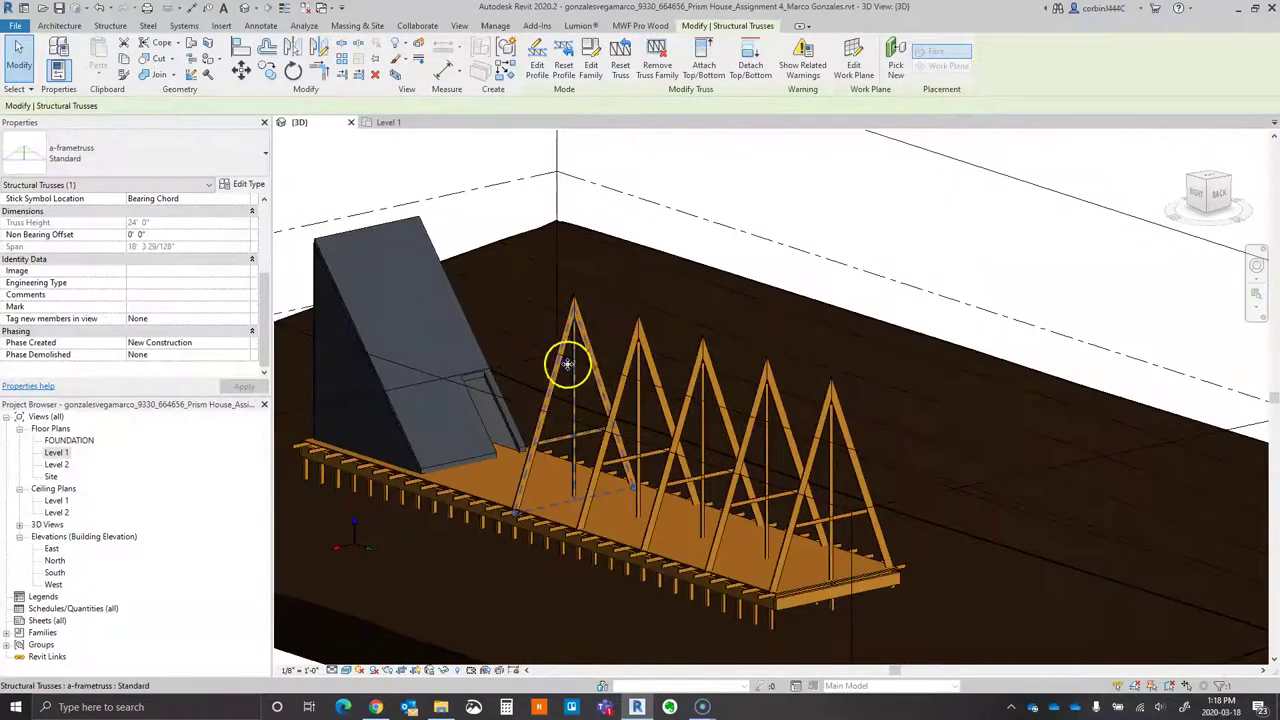
left_click(675, 440, "ctrl")
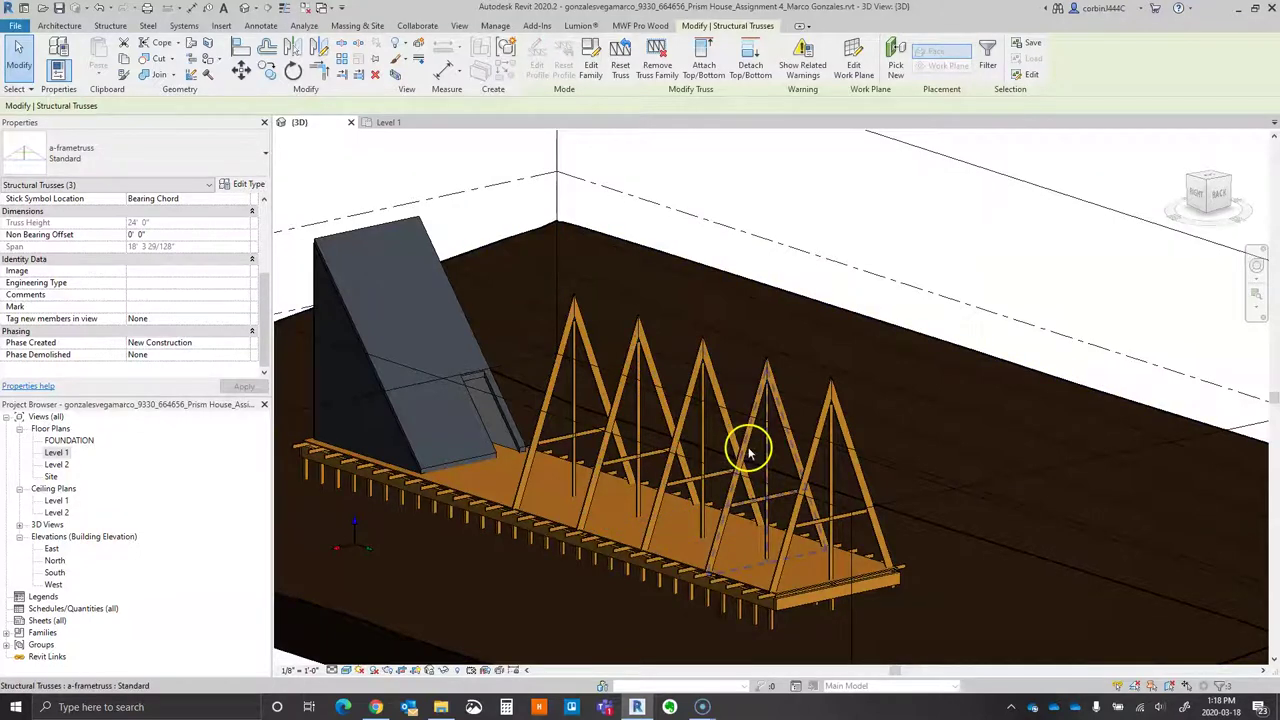
left_click(818, 476, "ctrl")
middle_click_drag(818, 476, 762, 464, "shift")
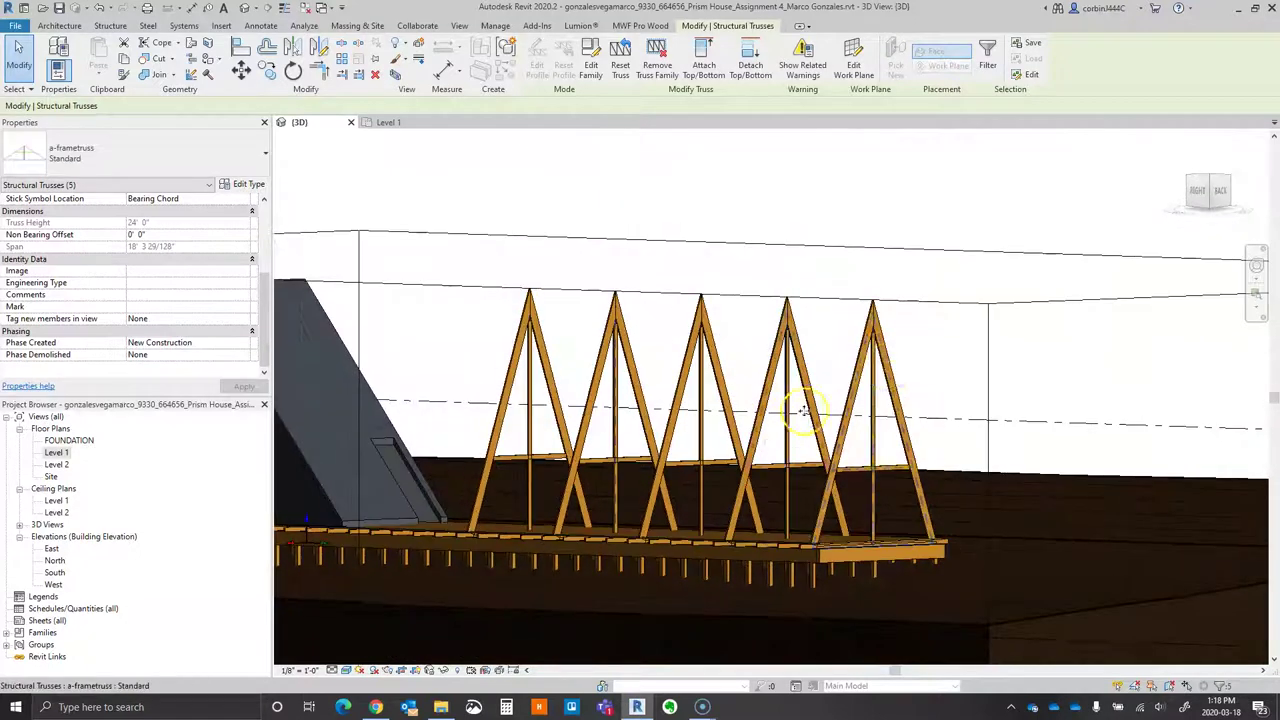
left_click_drag(929, 356, 486, 349)
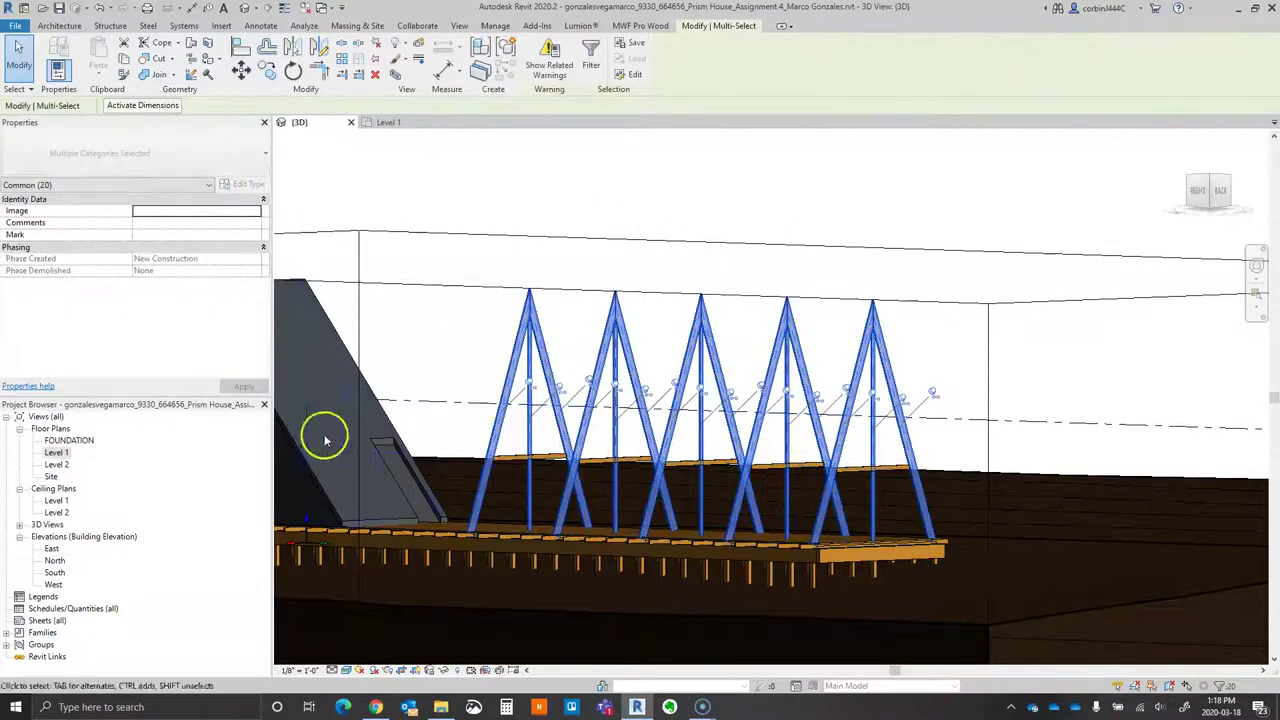
left_click(591, 55)
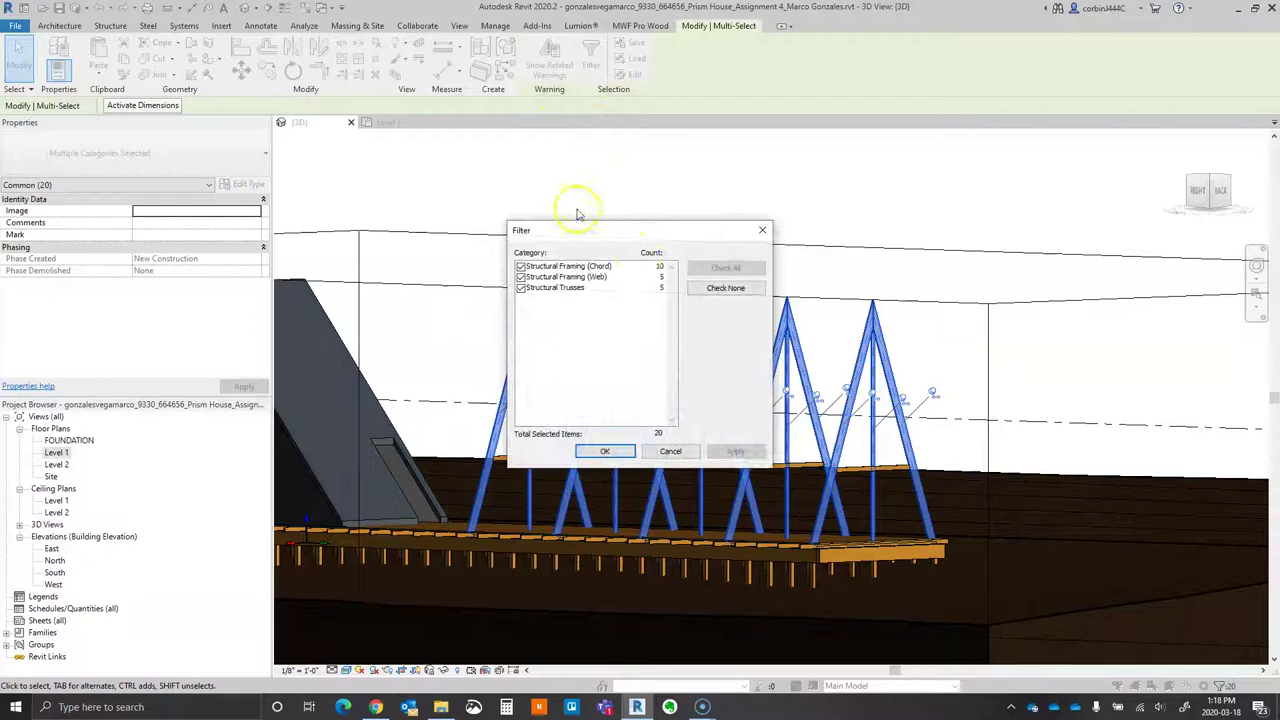
- Filter the selection to the five Structural Trusses and set Bearing Vertical Justification to Bottom
left_click(619, 451)
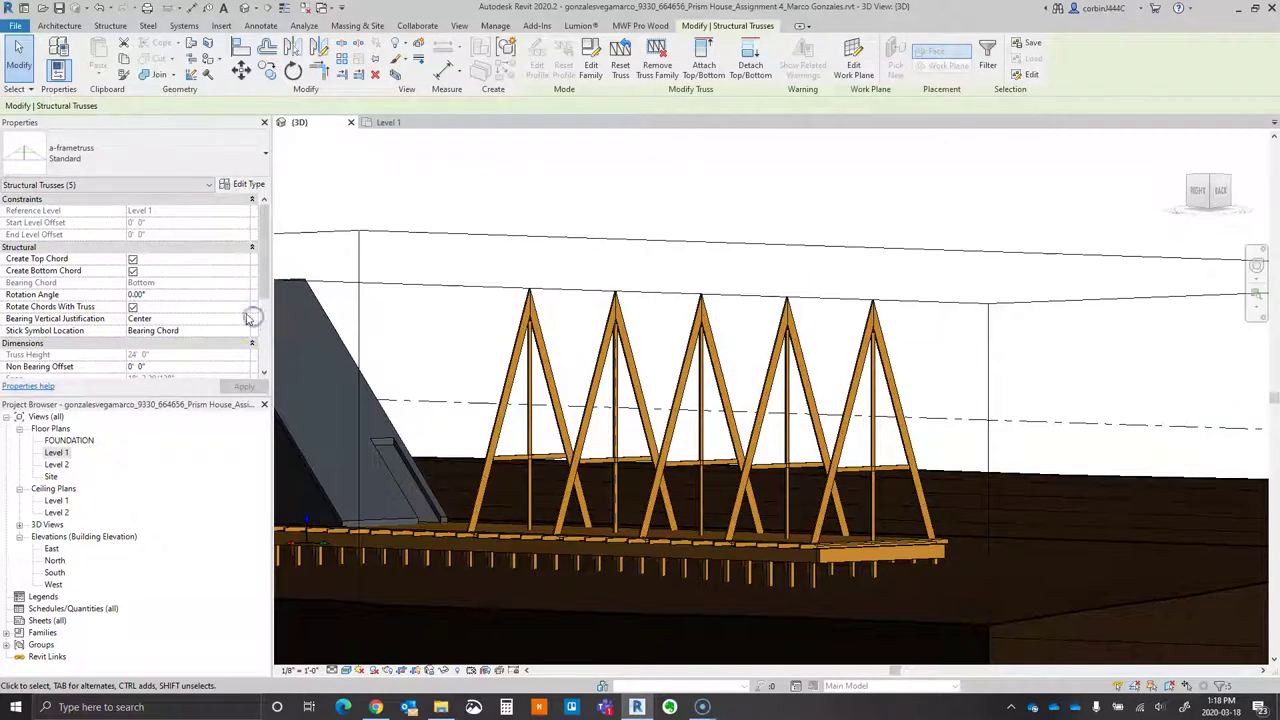
left_click(245, 320)
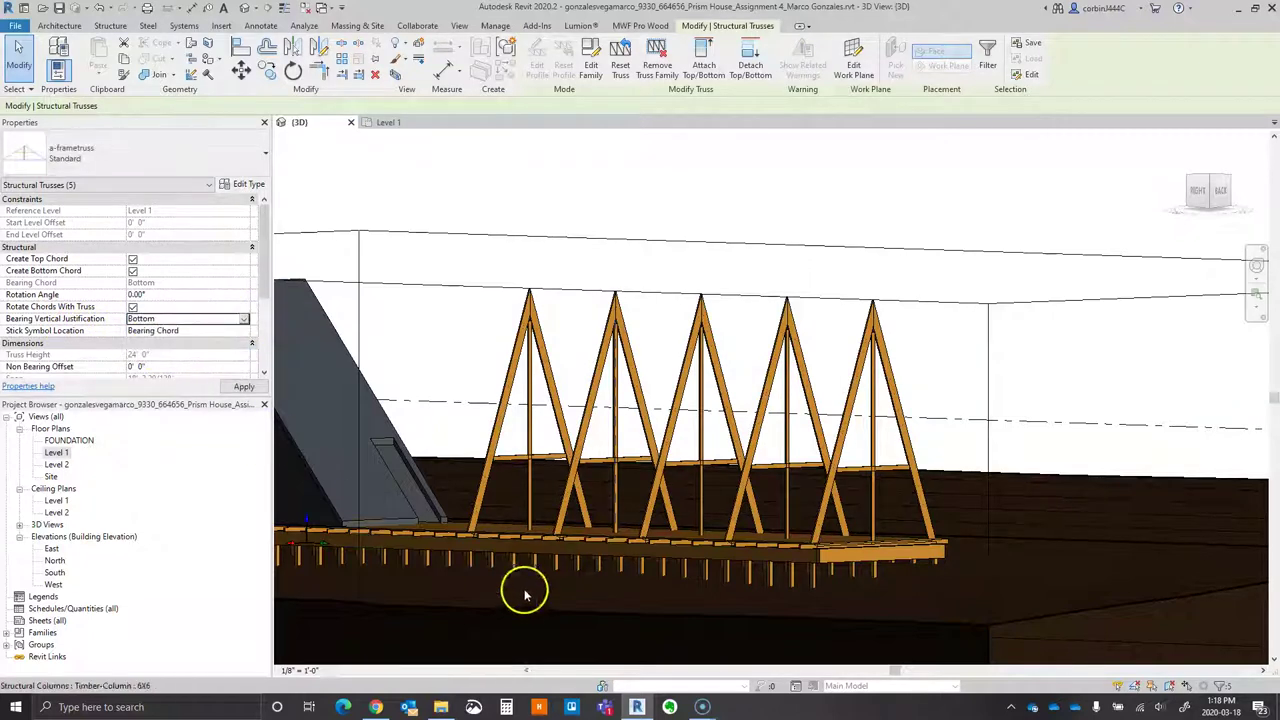
scroll(608, 551, "up", 6)
left_click_drag(893, 526, 720, 534, "shift")
scroll(712, 535, "up", 2)
middle_click_drag(710, 538, 931, 521, "shift")
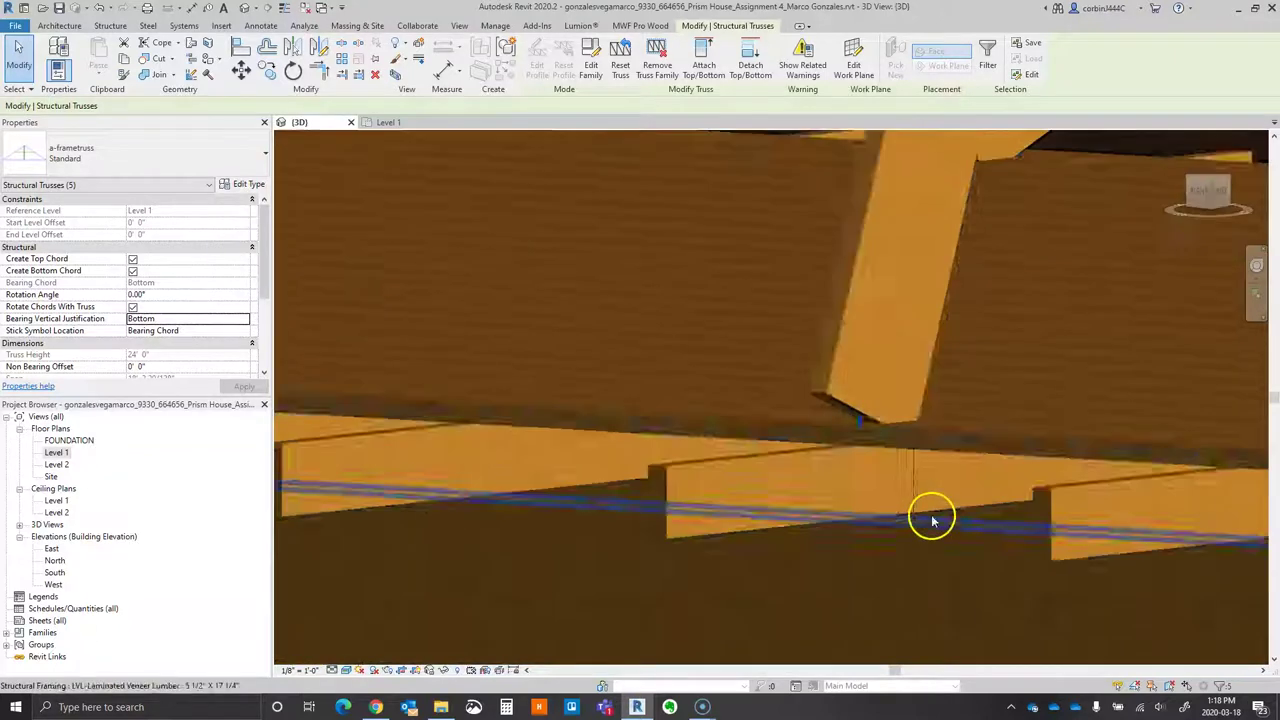
scroll(931, 521, "down", 2)
scroll(794, 500, "down", 5)
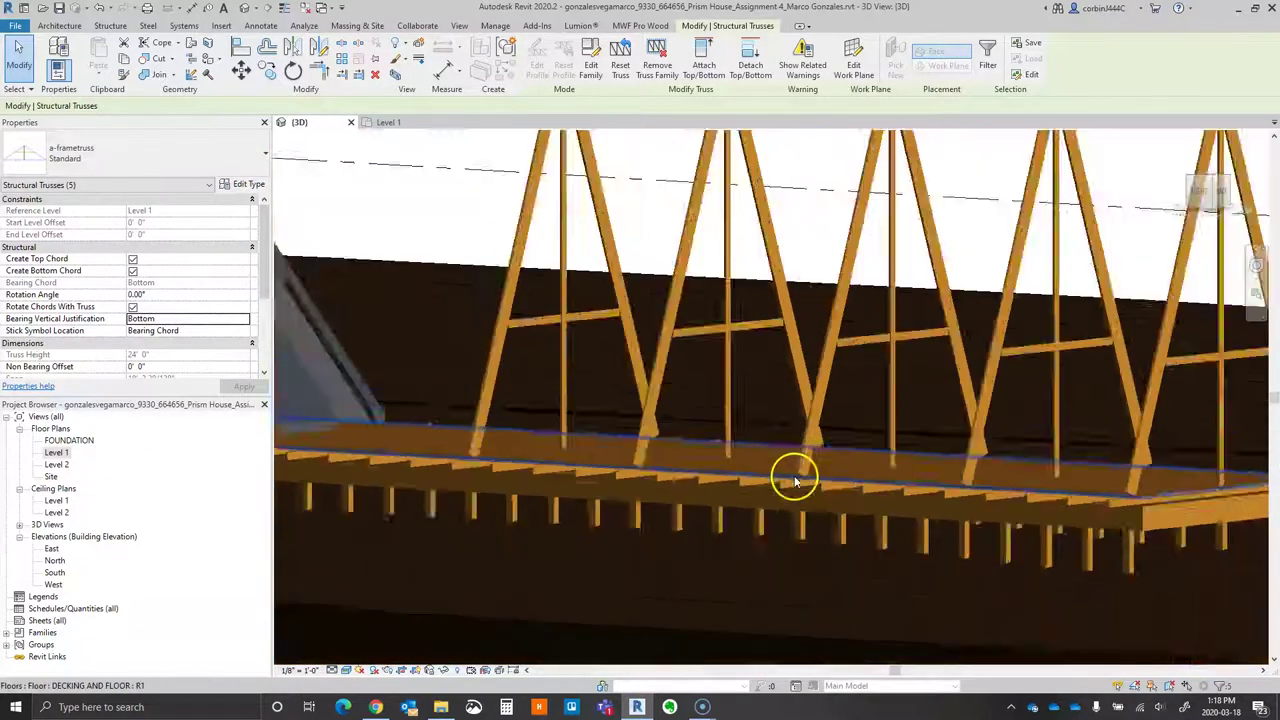
scroll(794, 481, "down", 5)
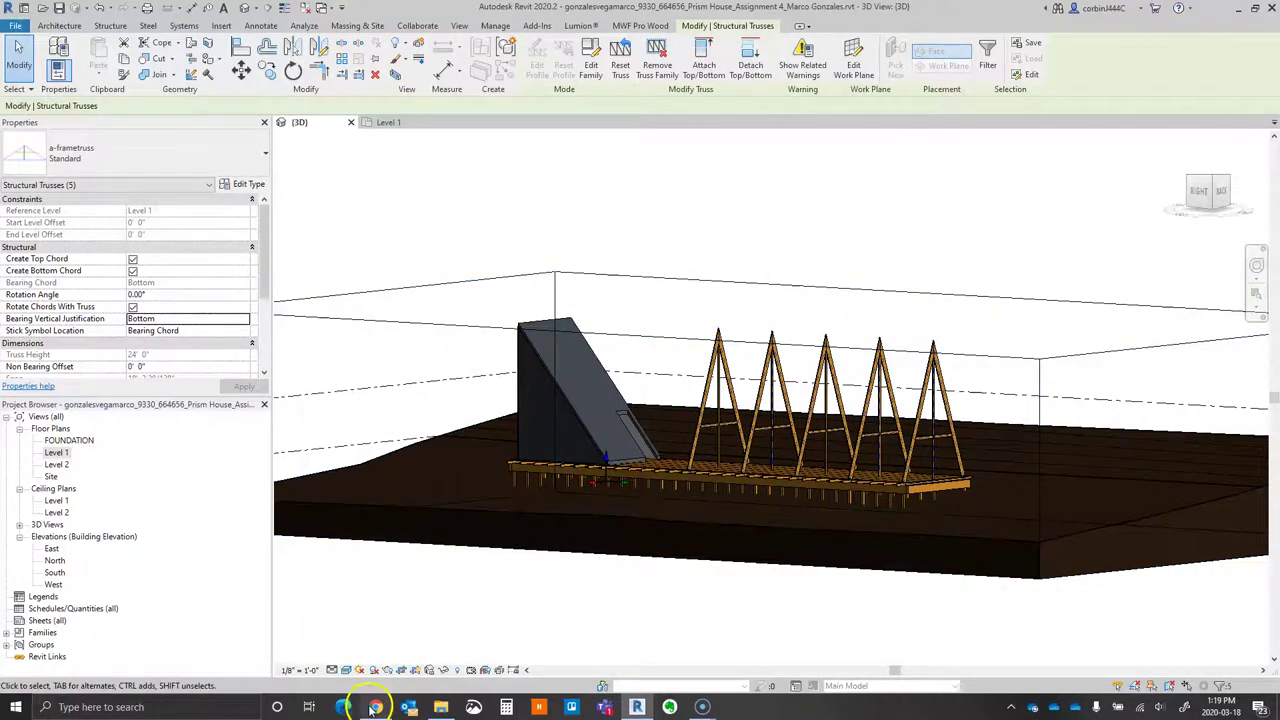
- Check the dwell article in Chrome, then return to Revit
left_click(374, 707)
scroll(551, 434, "down", 15)
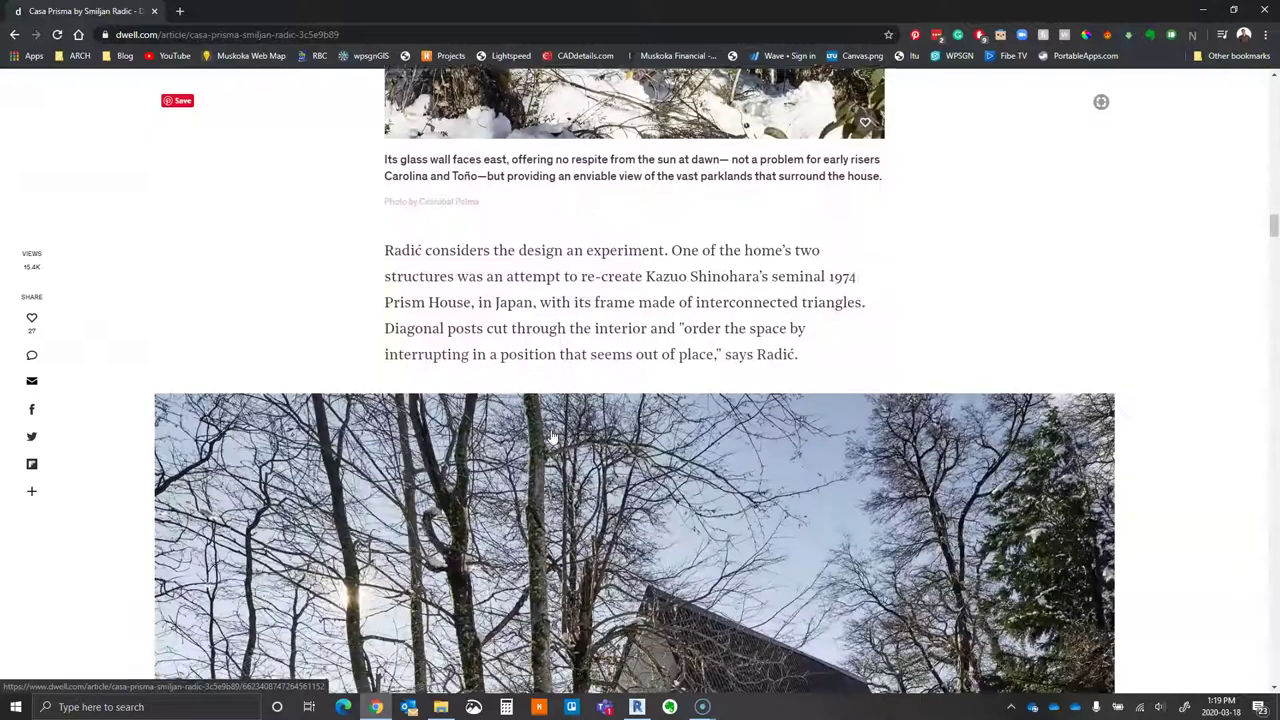
scroll(551, 437, "up", 5)
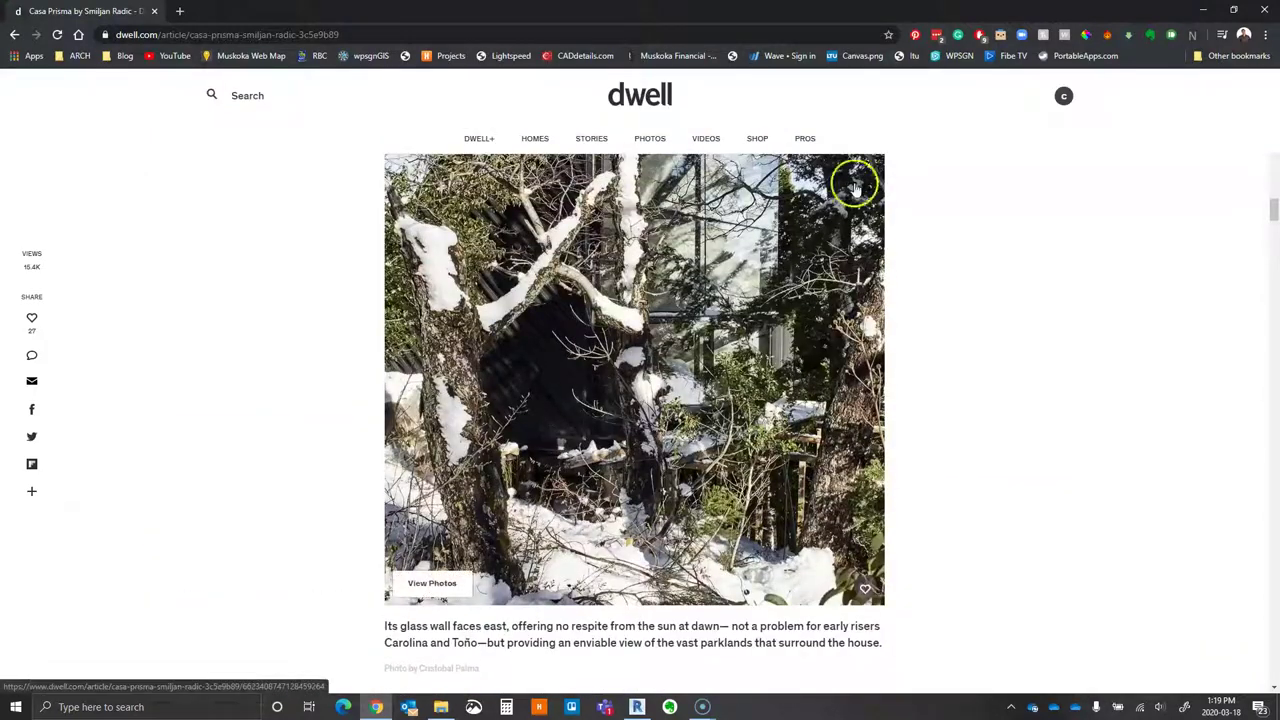
left_click(1201, 9)
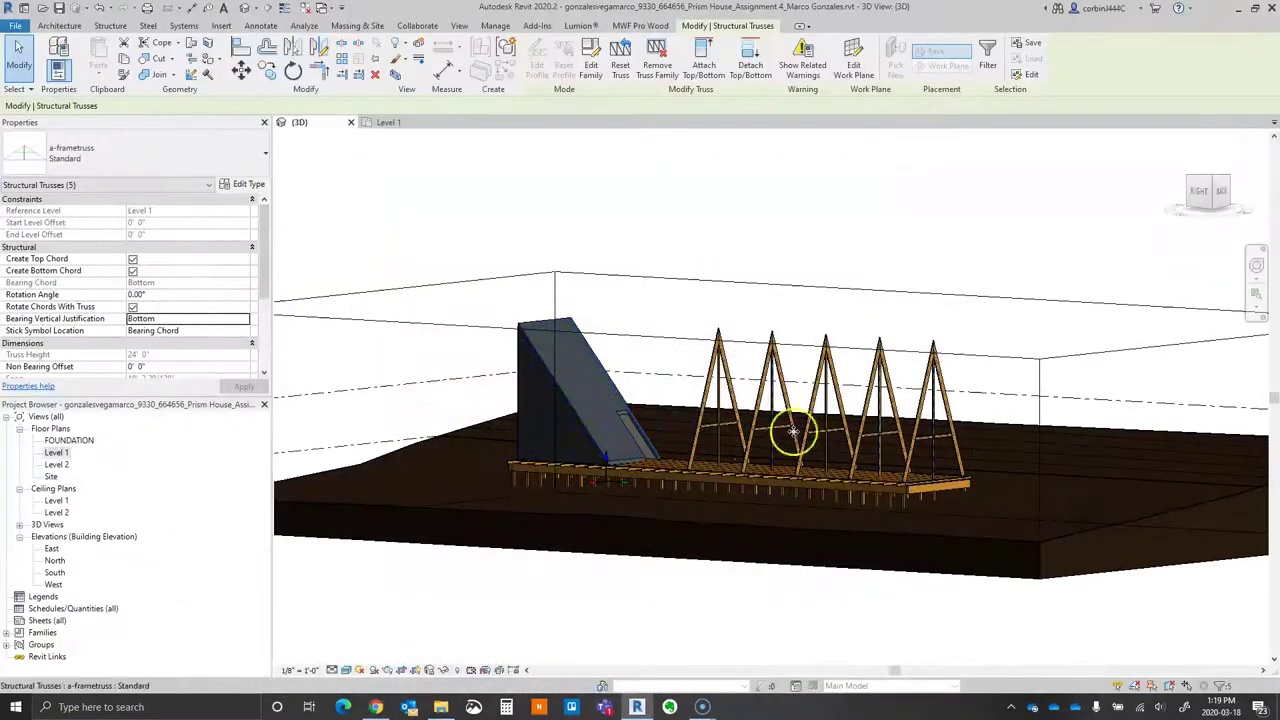
- Set the a-frametruss Bottom Chords framing type to W Shapes:W12X26 and inspect the truss bases
scroll(771, 480, "up", 4)
scroll(709, 509, "down", 4)
scroll(748, 535, "up", 5)
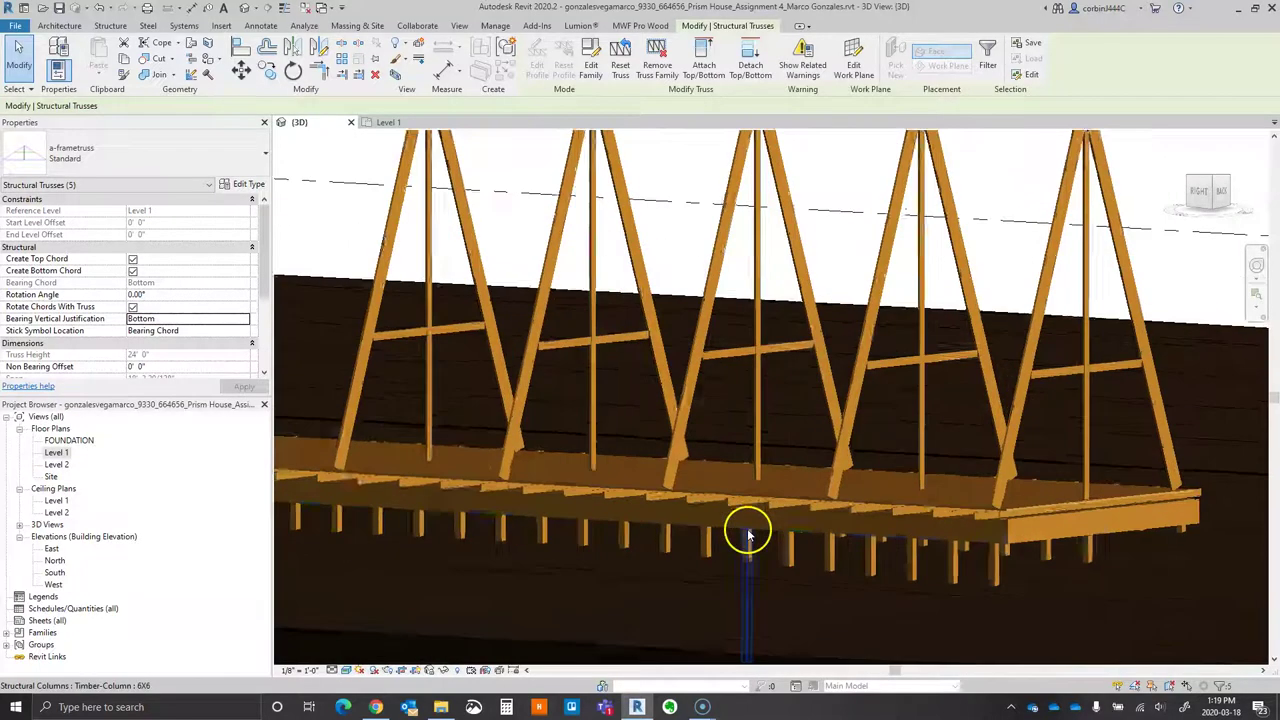
scroll(748, 535, "up", 2)
left_click(150, 152)
left_click(210, 207)
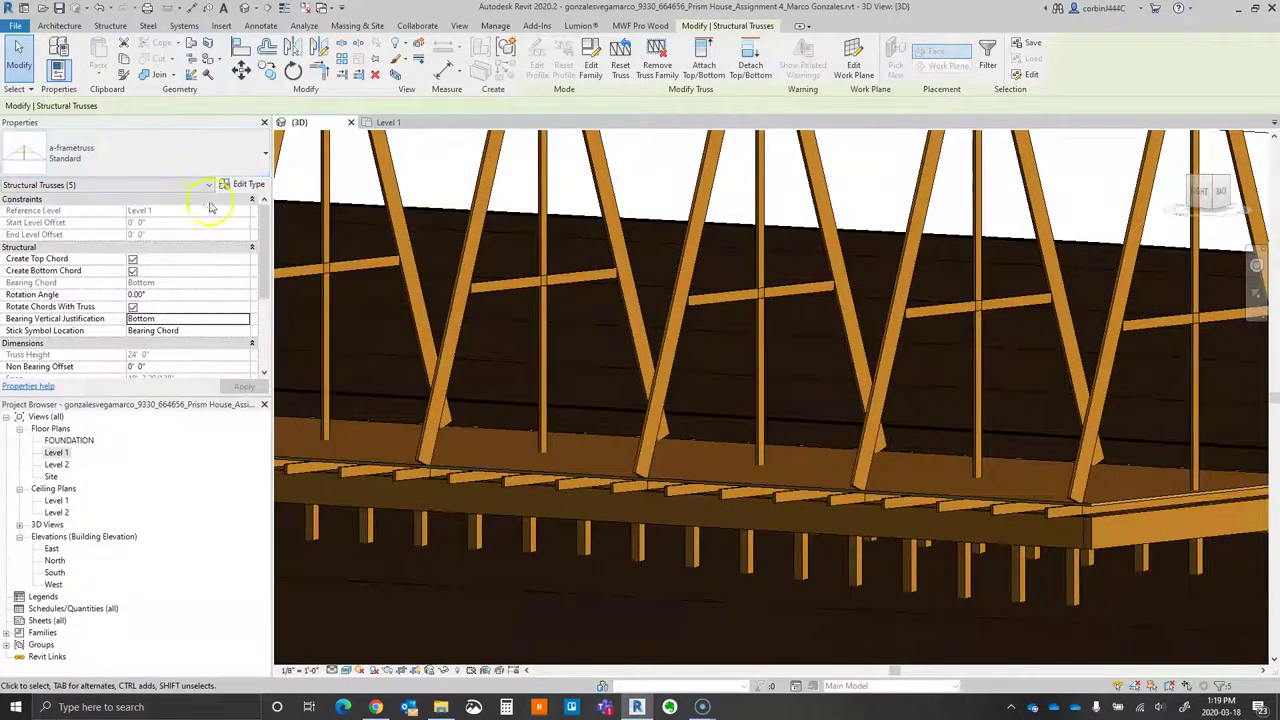
left_click(242, 186)
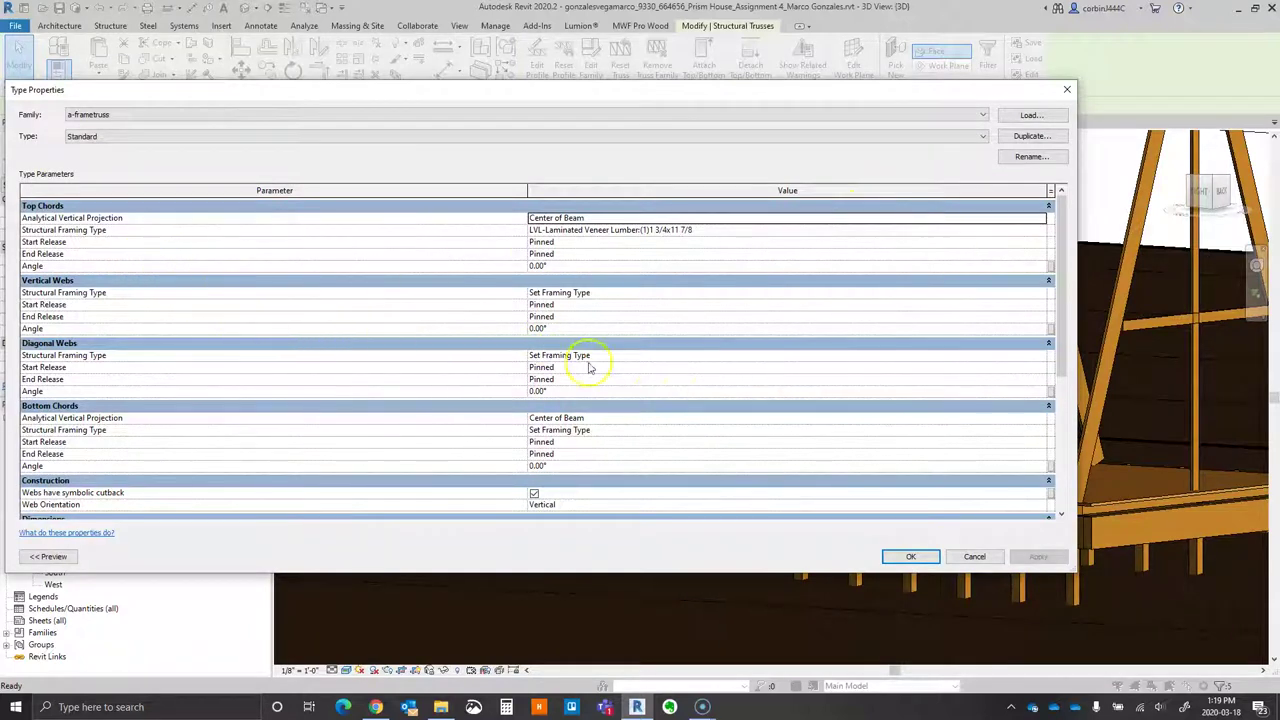
left_click(1041, 429)
left_click(1040, 430)
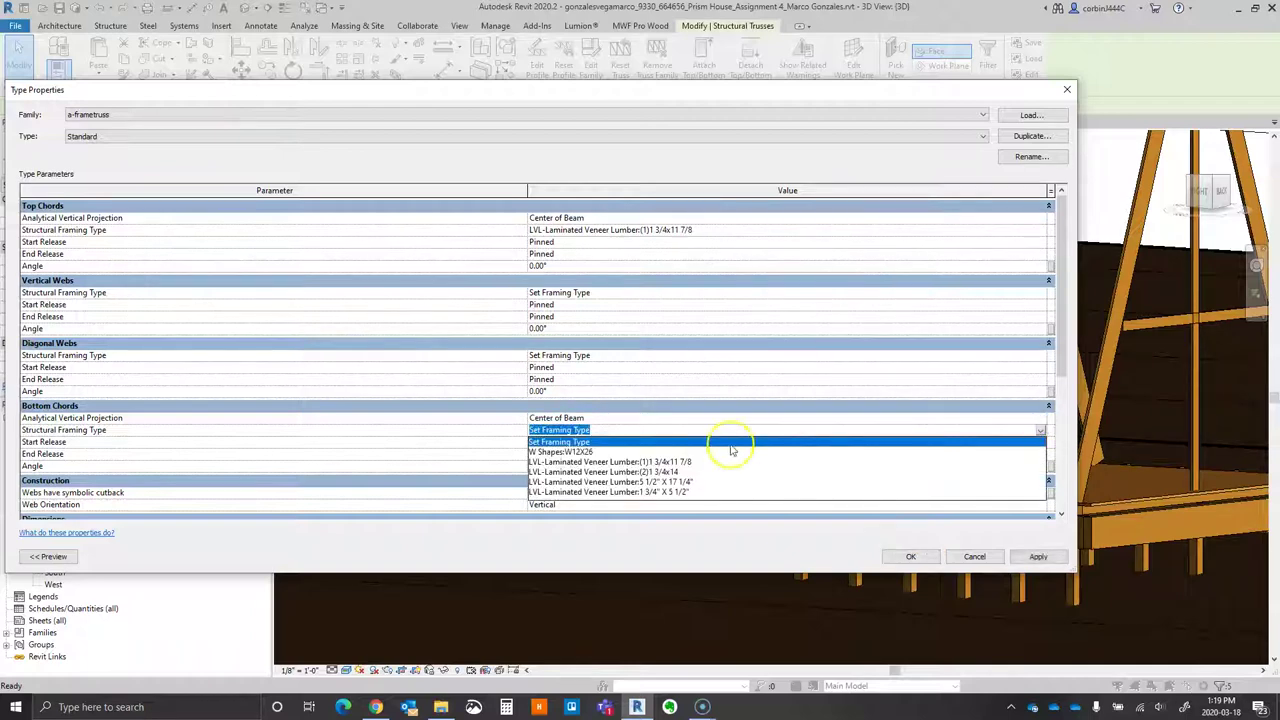
left_click(570, 452)
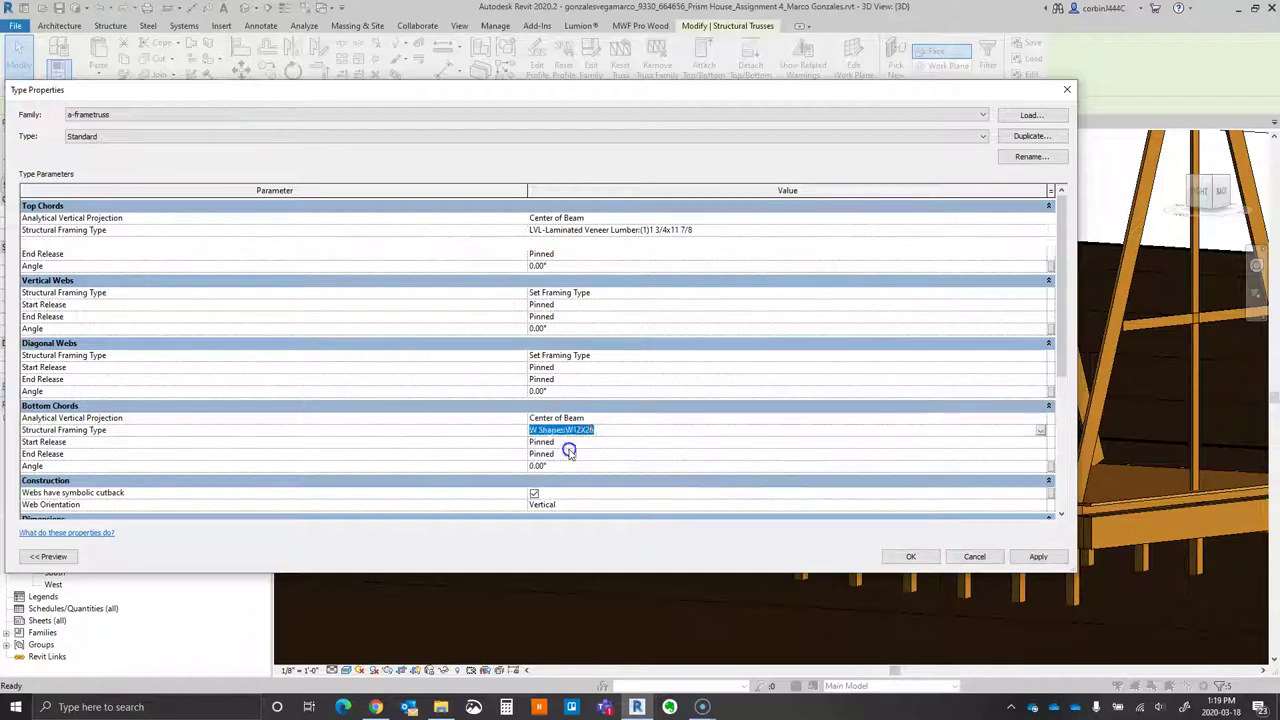
left_click(888, 559)
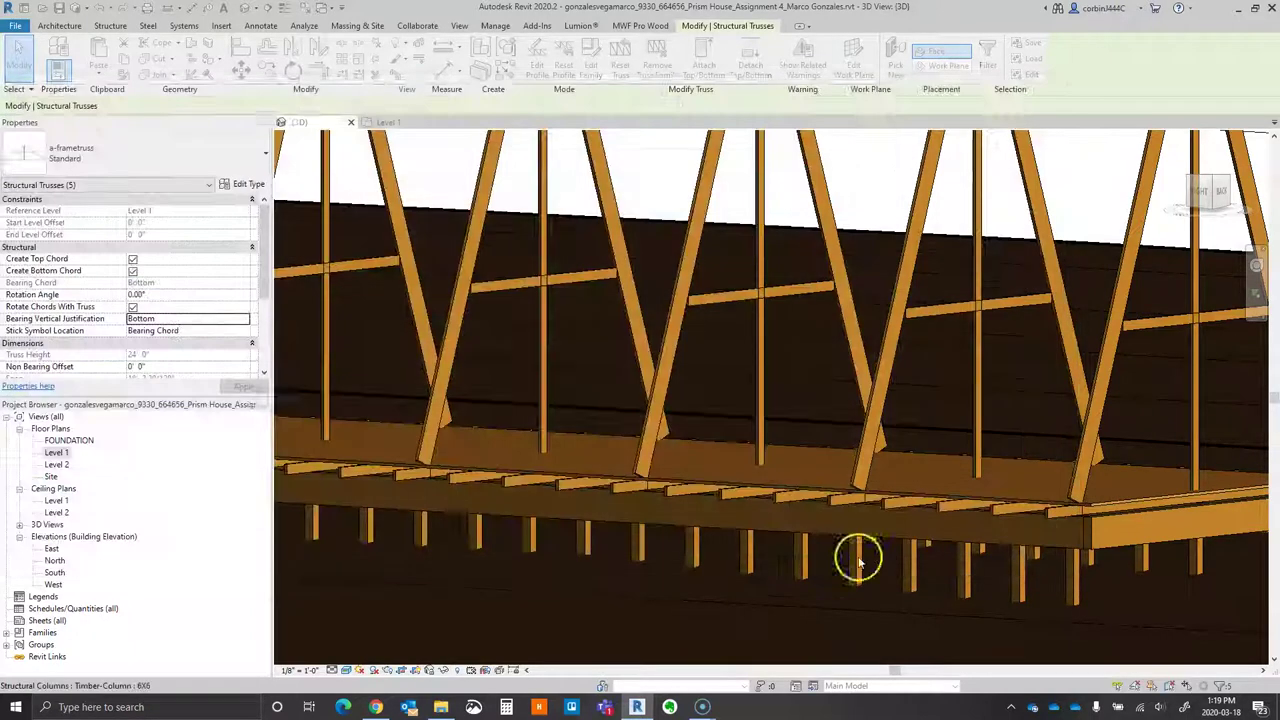
middle_click_drag(620, 511, 440, 408, "shift")
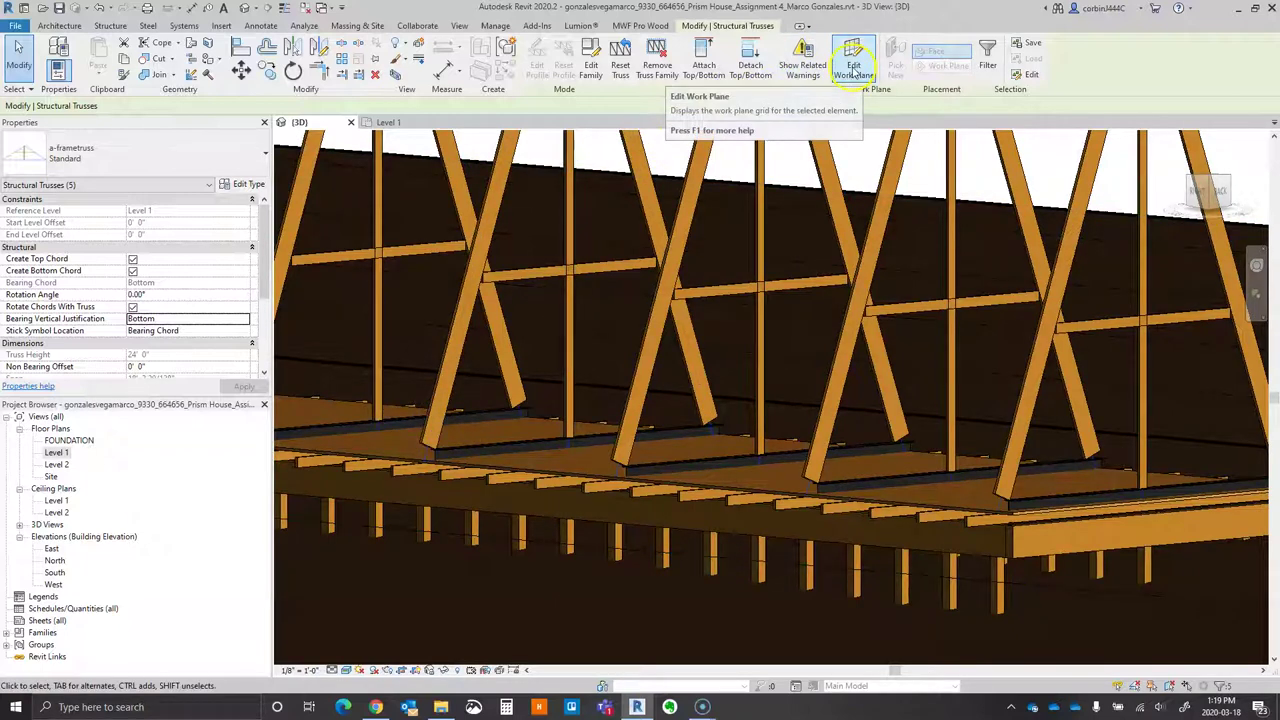
- Move the trusses' work plane onto the deck surface using Edit Work Plane
left_click(853, 70)
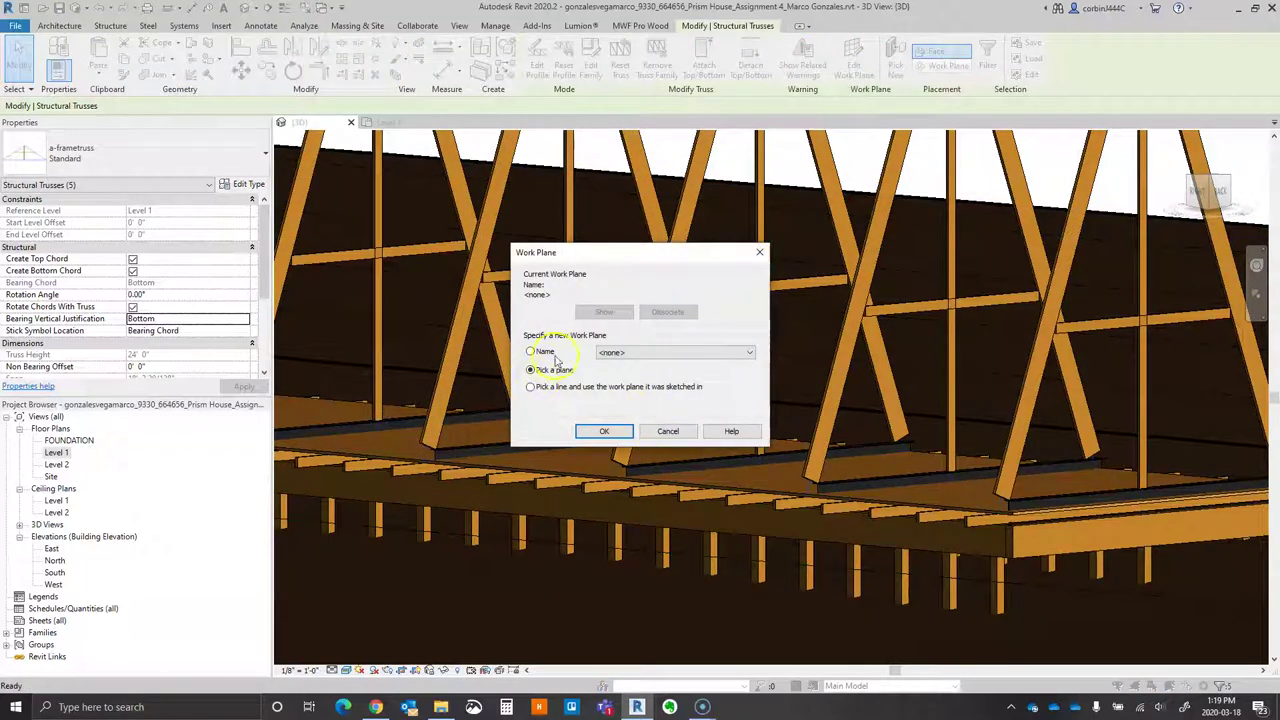
left_click(600, 433)
middle_click_drag(563, 520, 612, 476, "shift")
scroll(612, 476, "up", 4)
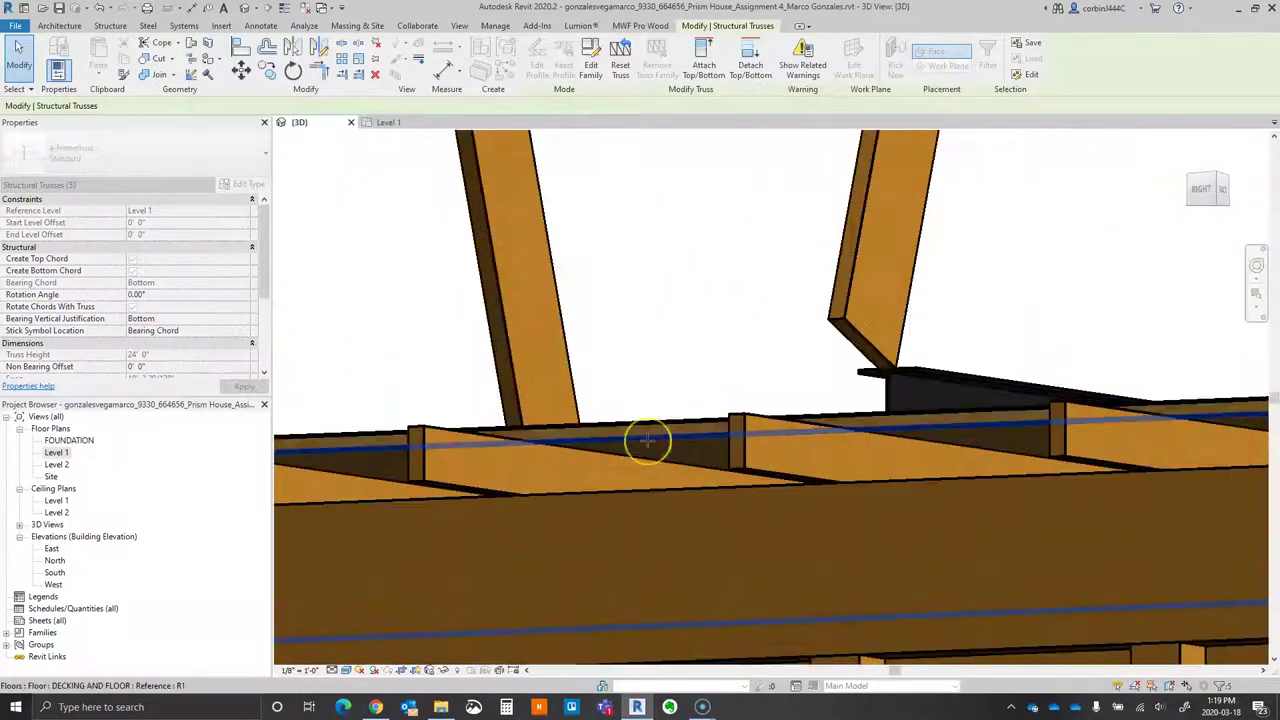
left_click(648, 440)
middle_click_drag(908, 380, 961, 322, "shift")
scroll(961, 322, "down", 6)
key("Escape")
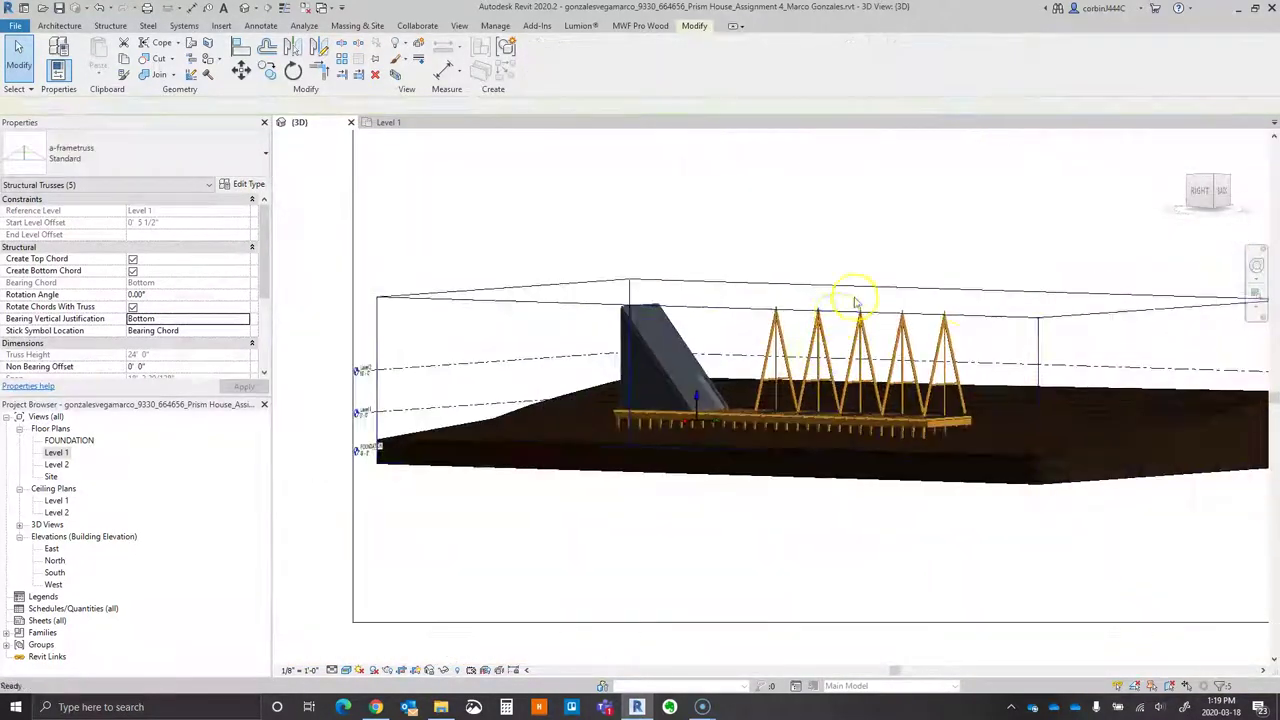
- Hide the section box and topography in the 3D view, then crossing-select the trusses
left_click(974, 322)
right_click(973, 321)
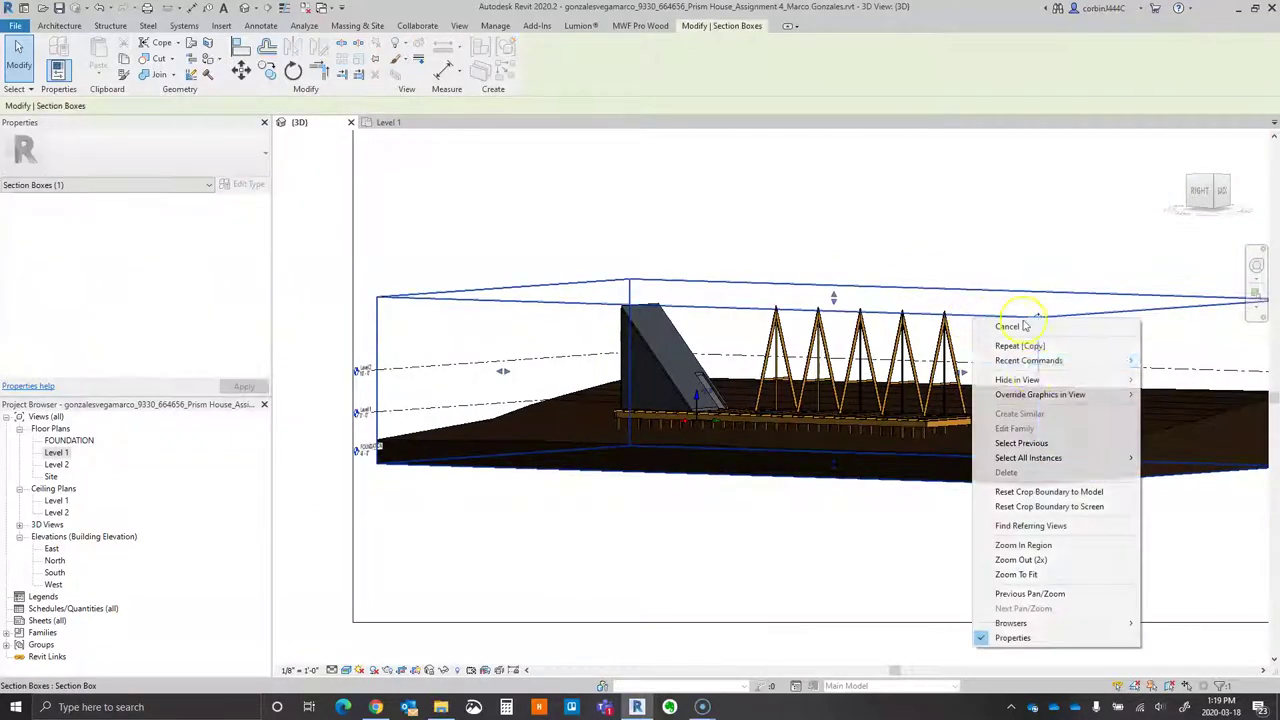
left_click(1175, 380)
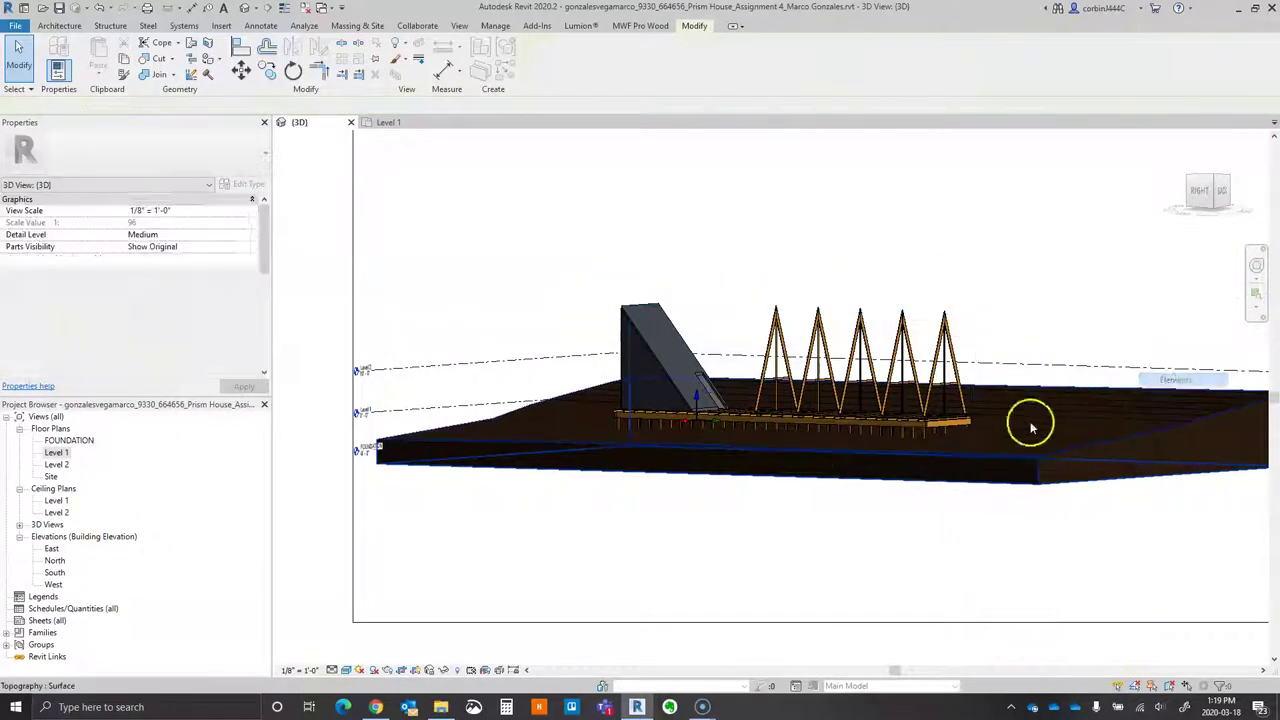
left_click(967, 450)
right_click(968, 455)
mouse_move(1100, 185)
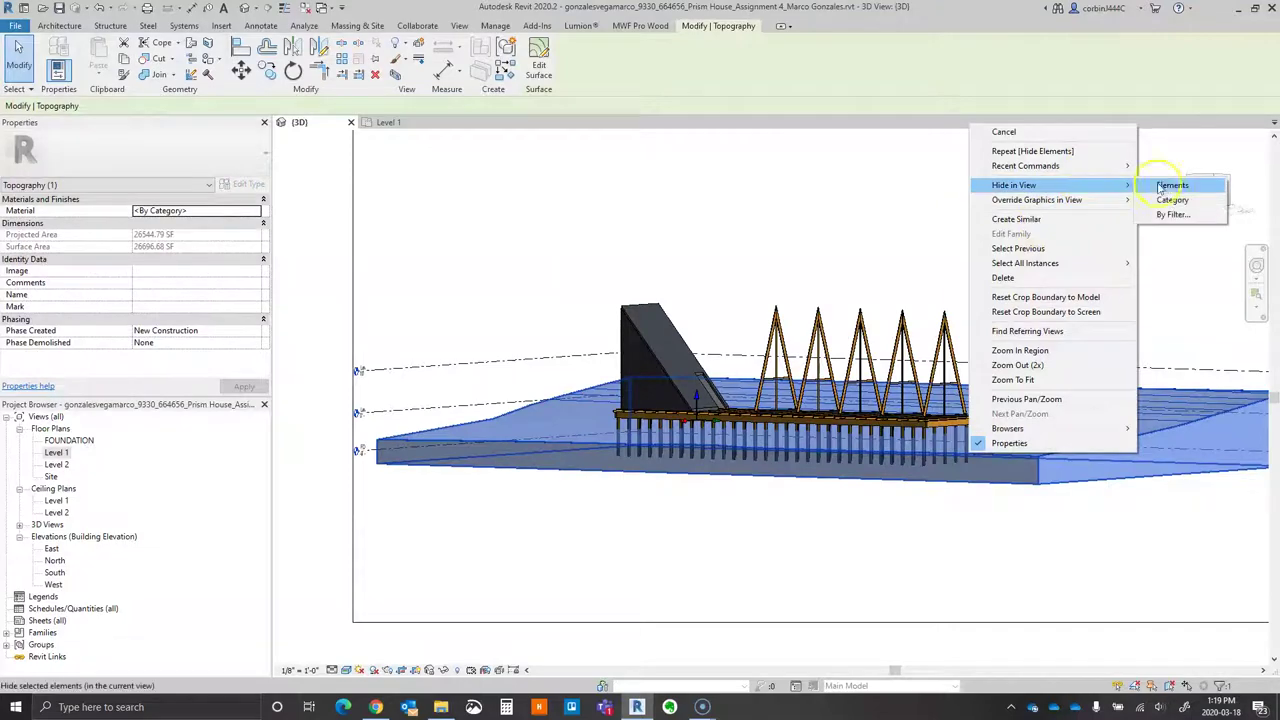
left_click(1177, 186)
scroll(950, 358, "up", 4)
scroll(950, 358, "up", 4)
middle_click_drag(877, 323, 889, 591, "shift")
scroll(889, 591, "down", 5)
left_click_drag(1155, 357, 676, 342)
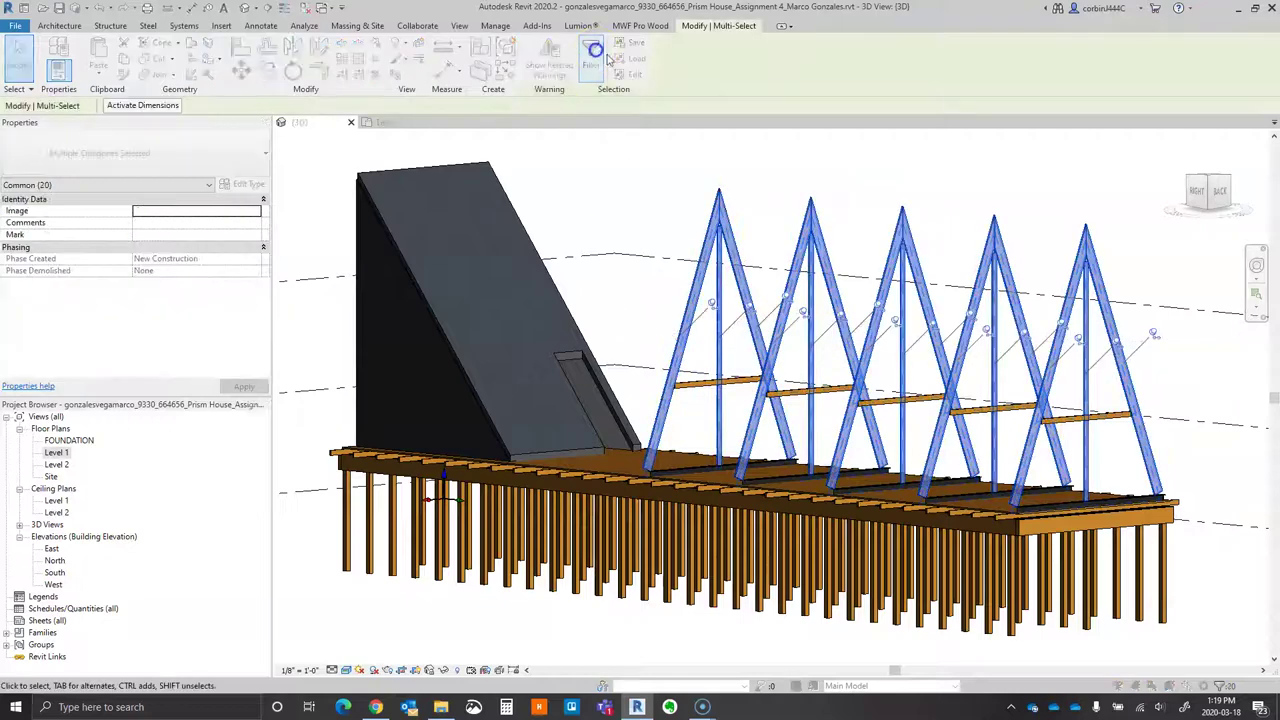
- Filter the selection down to the five Structural Trusses
left_click(590, 55)
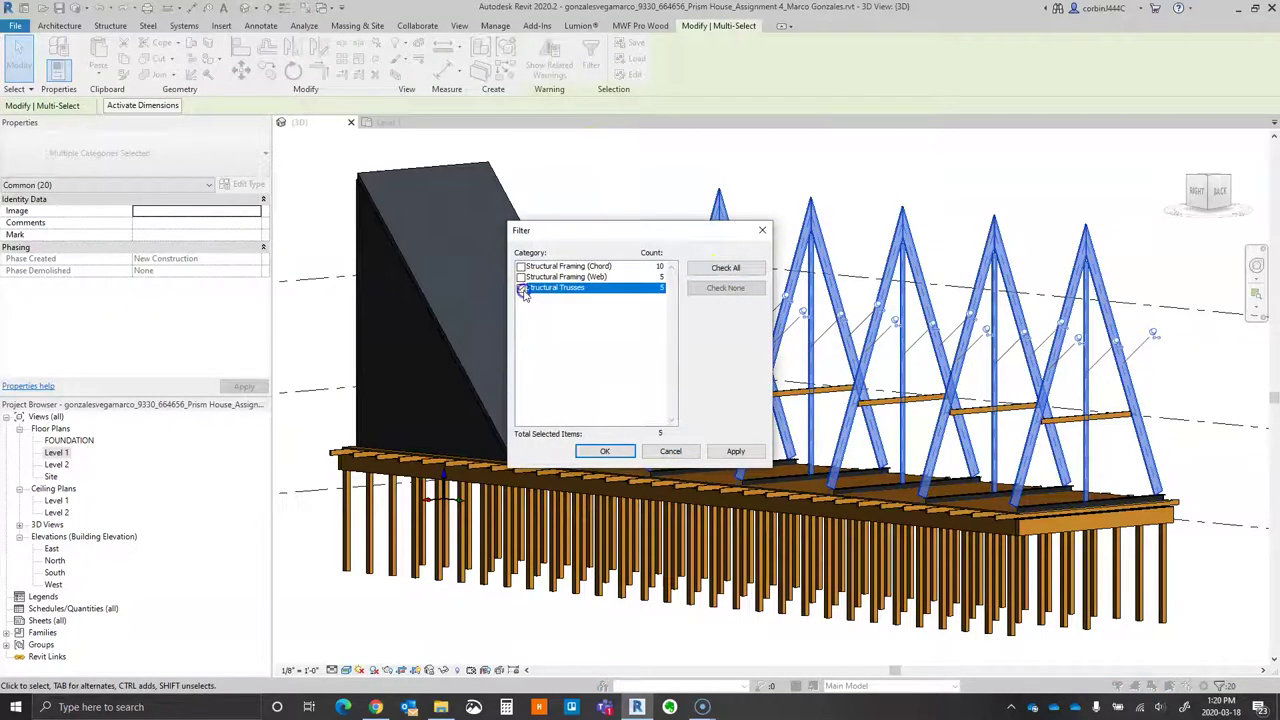
left_click(604, 451)
middle_click_drag(754, 463, 846, 420, "shift")
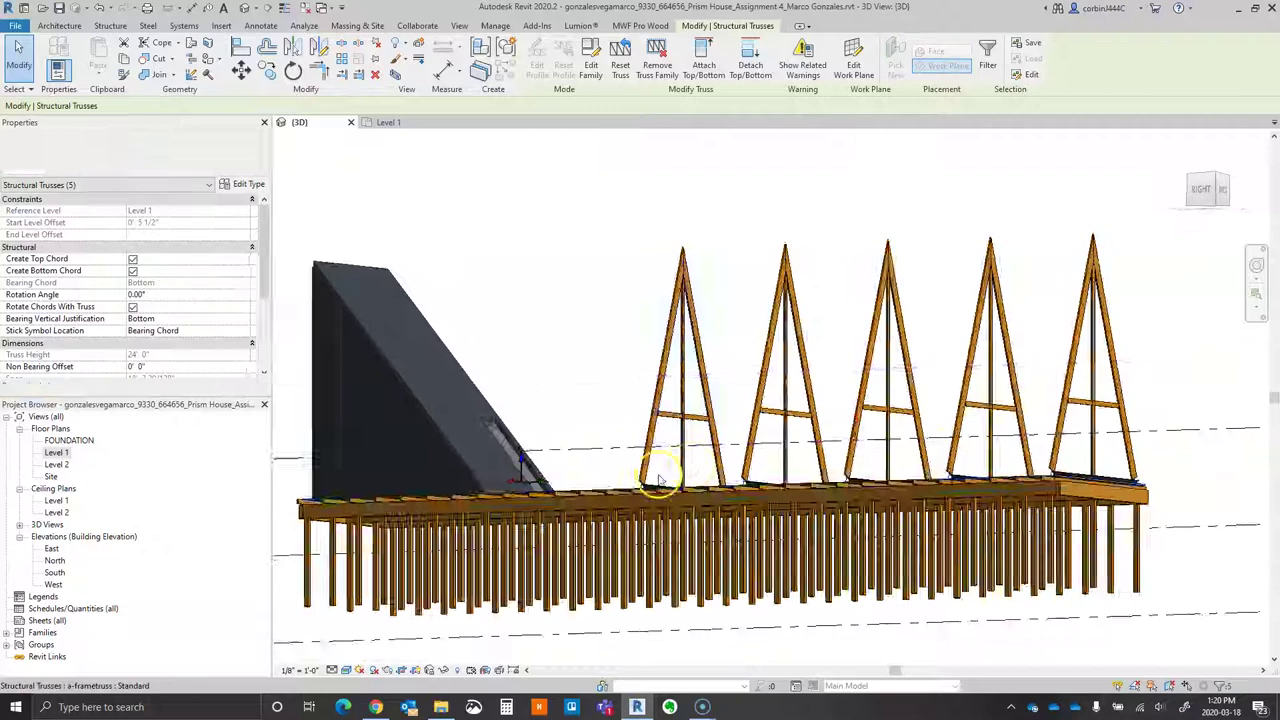
scroll(690, 549, "up", 5)
scroll(690, 549, "up", 3)
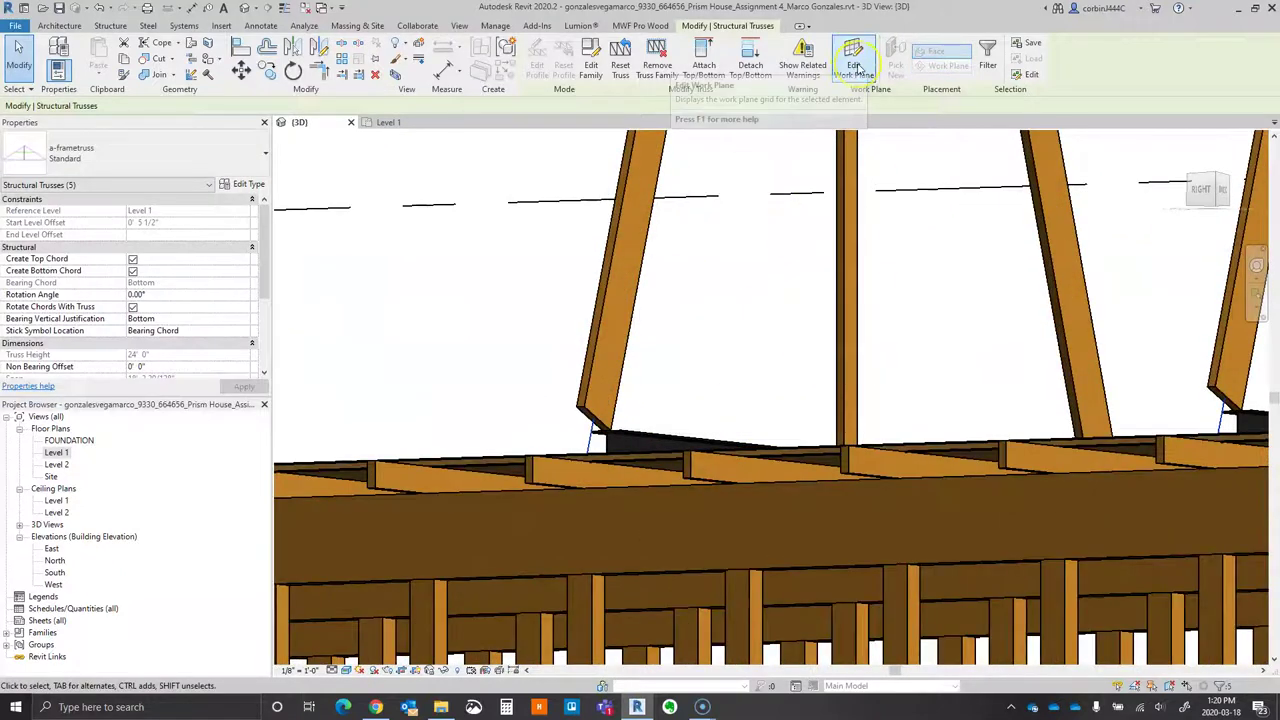
scroll(100, 289, "down", 3)
scroll(148, 212, "up", 3)
scroll(383, 423, "down", 2)
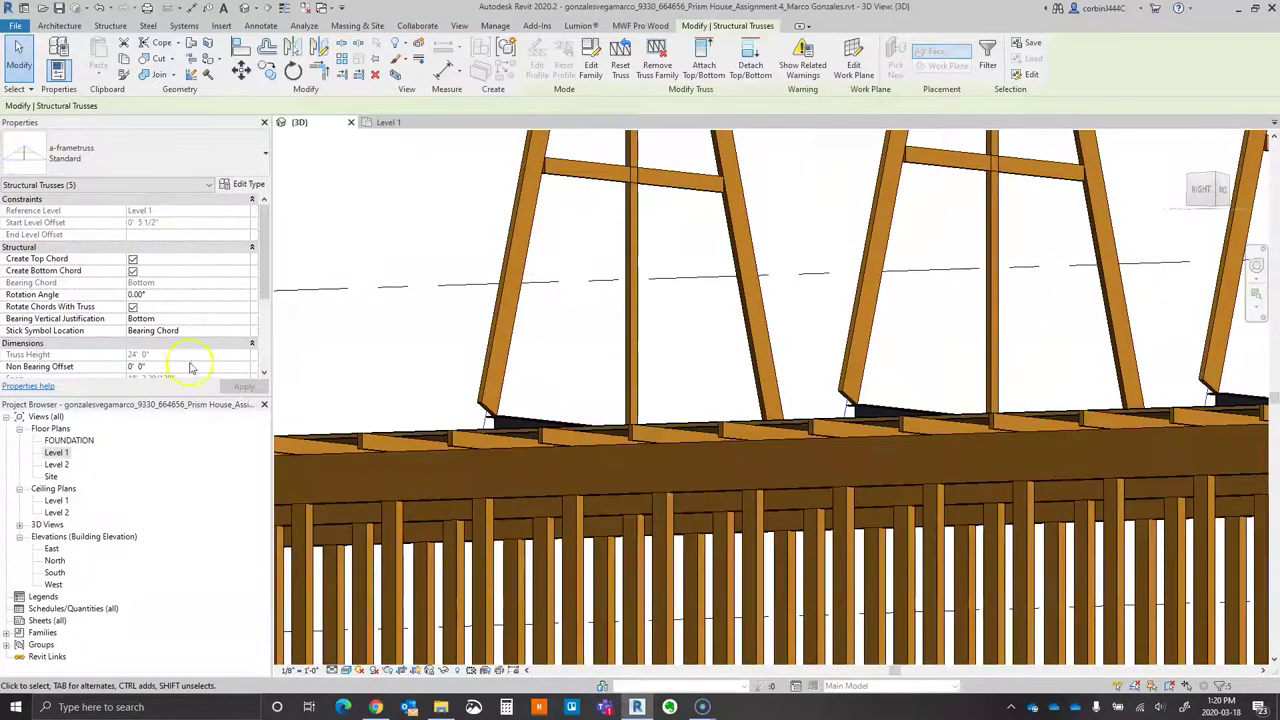
- Set the trusses' Bearing Vertical Justification to Top, check the ends, then change it to Center
left_click(246, 320)
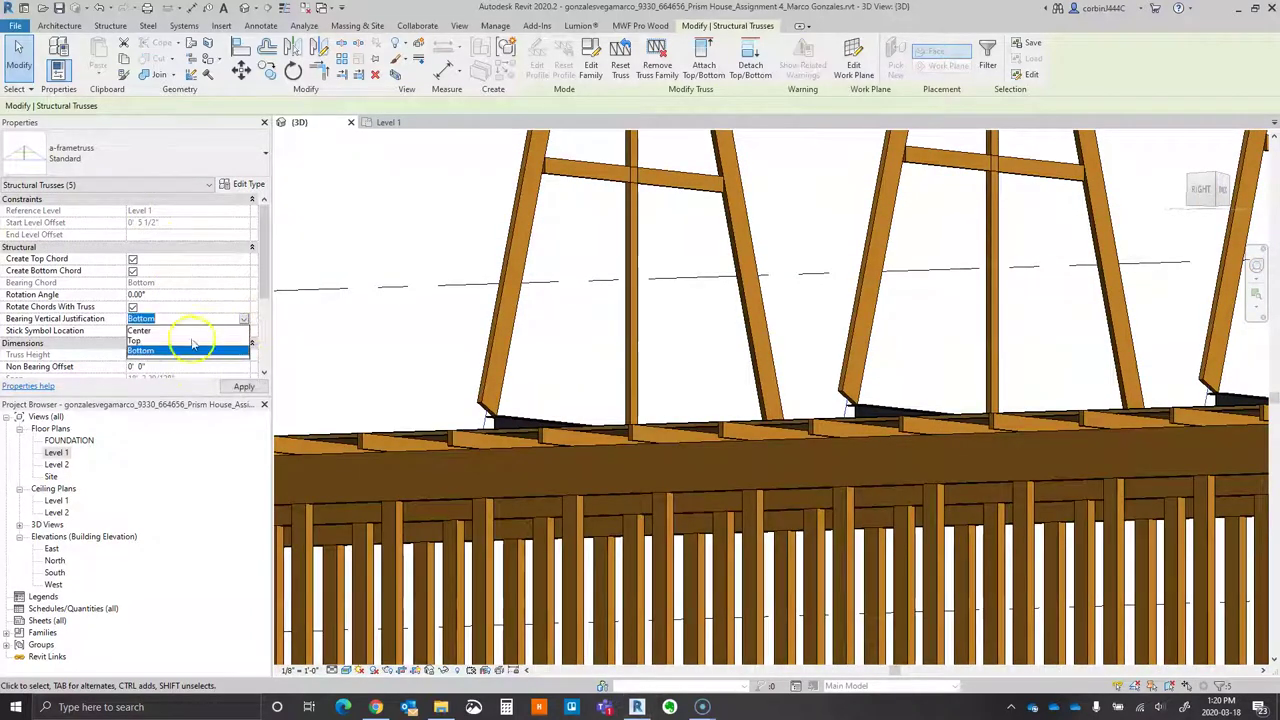
left_click(140, 340)
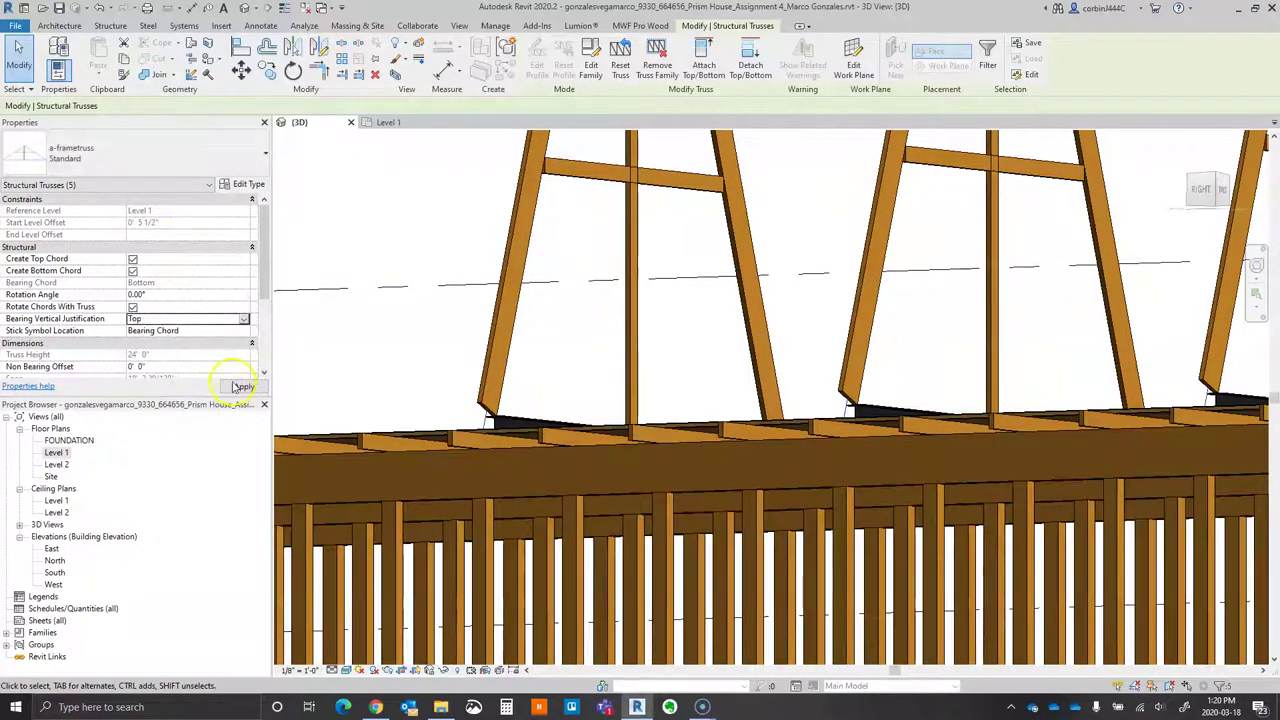
middle_click_drag(580, 429, 684, 443, "shift")
scroll(586, 443, "up", 3)
middle_click_drag(586, 443, 593, 503, "shift")
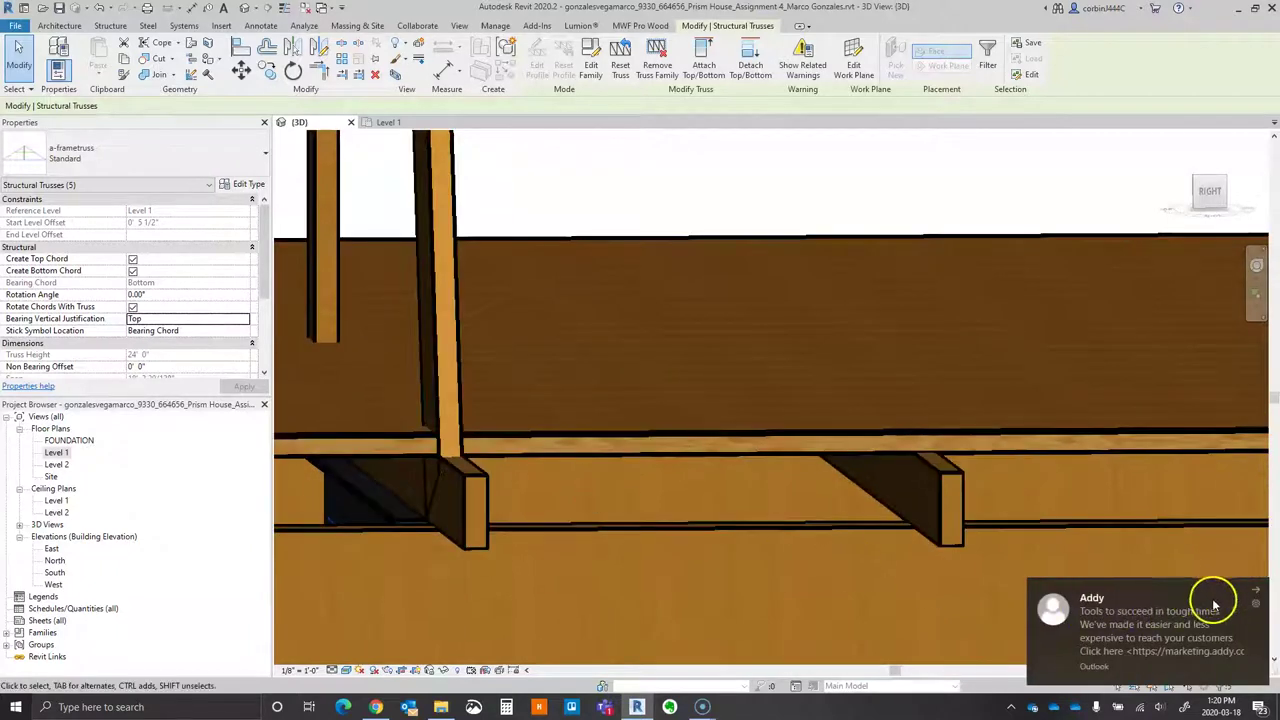
left_click_drag(1214, 605, 1279, 605)
middle_click_drag(623, 475, 546, 443, "shift")
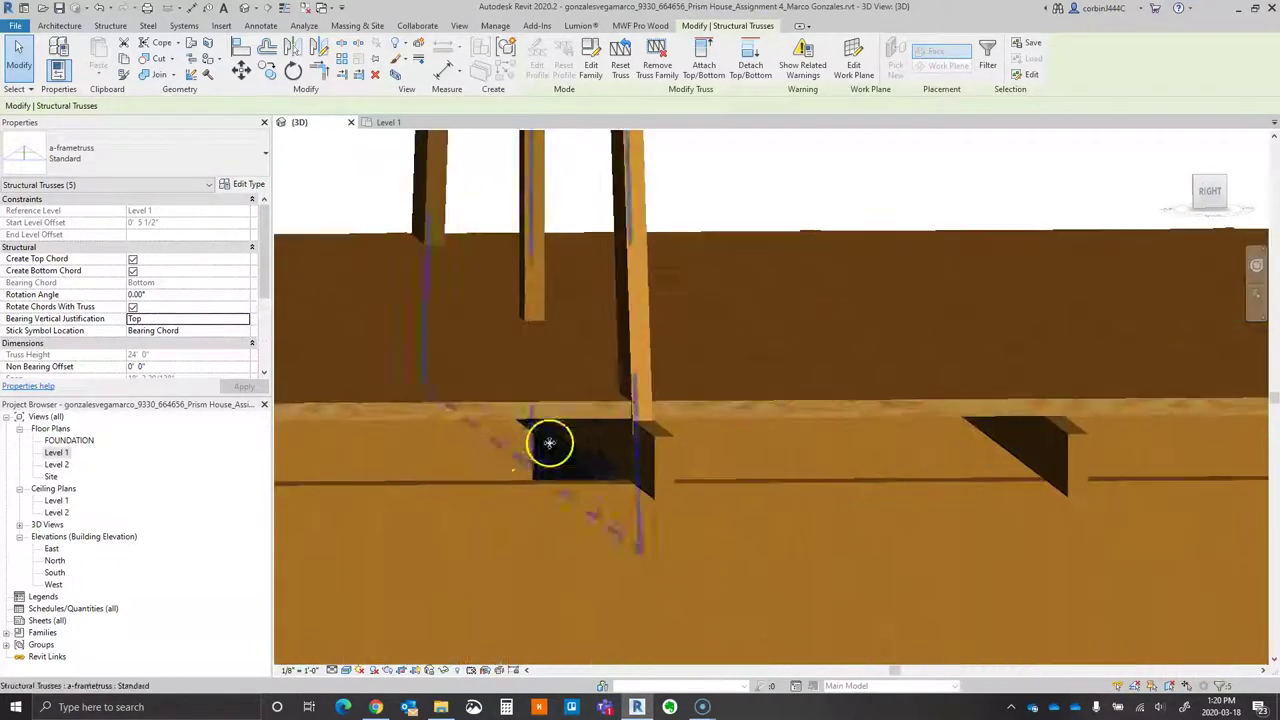
left_click(205, 319)
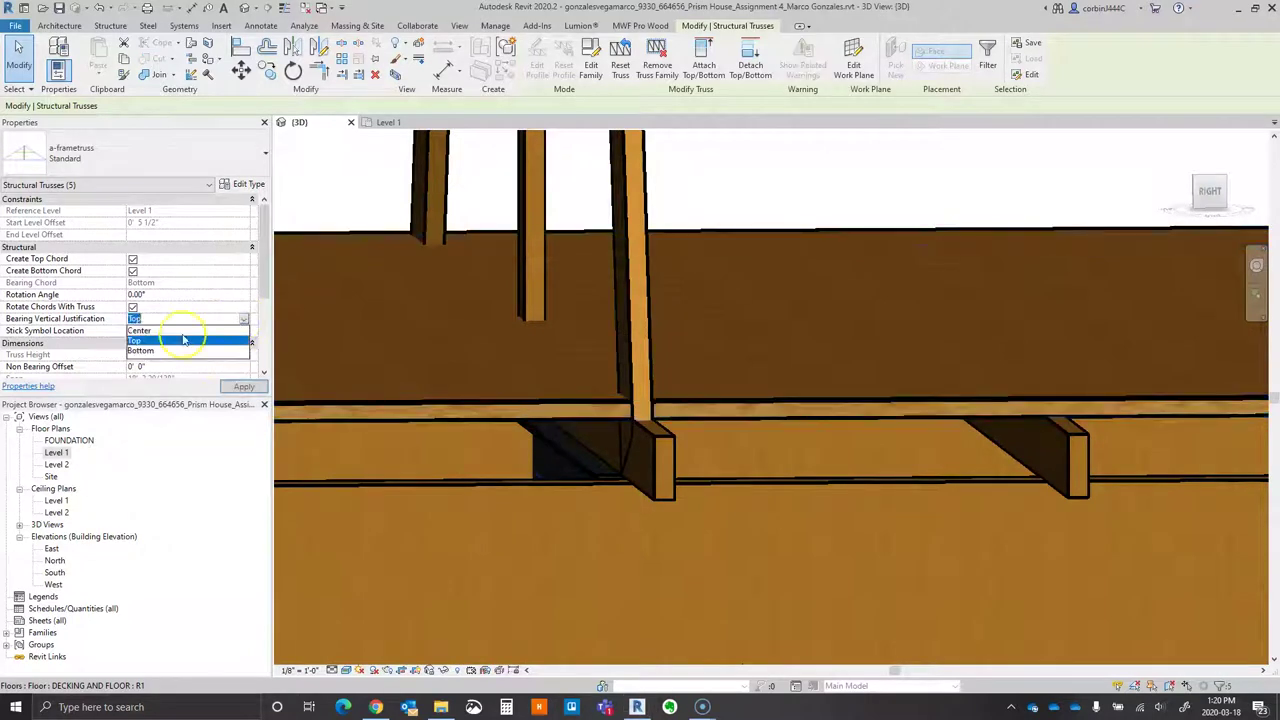
left_click(145, 330)
left_click(258, 386)
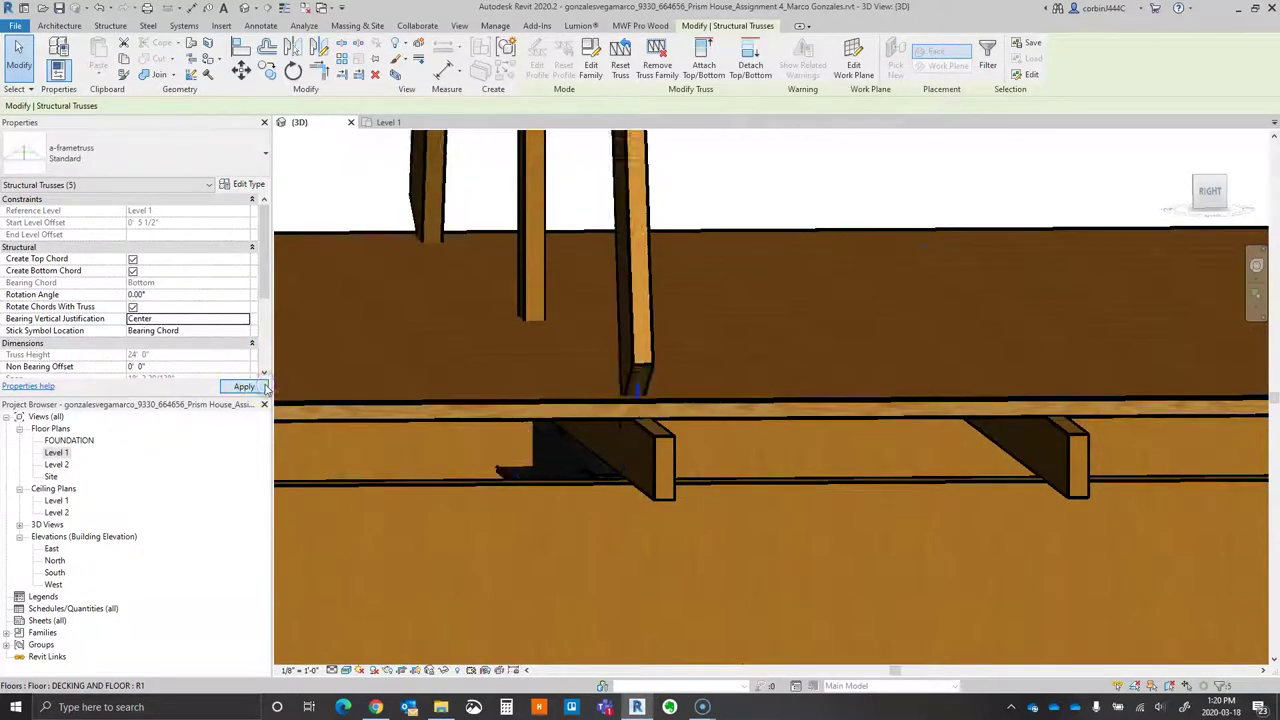
middle_click_drag(514, 423, 546, 383, "shift")
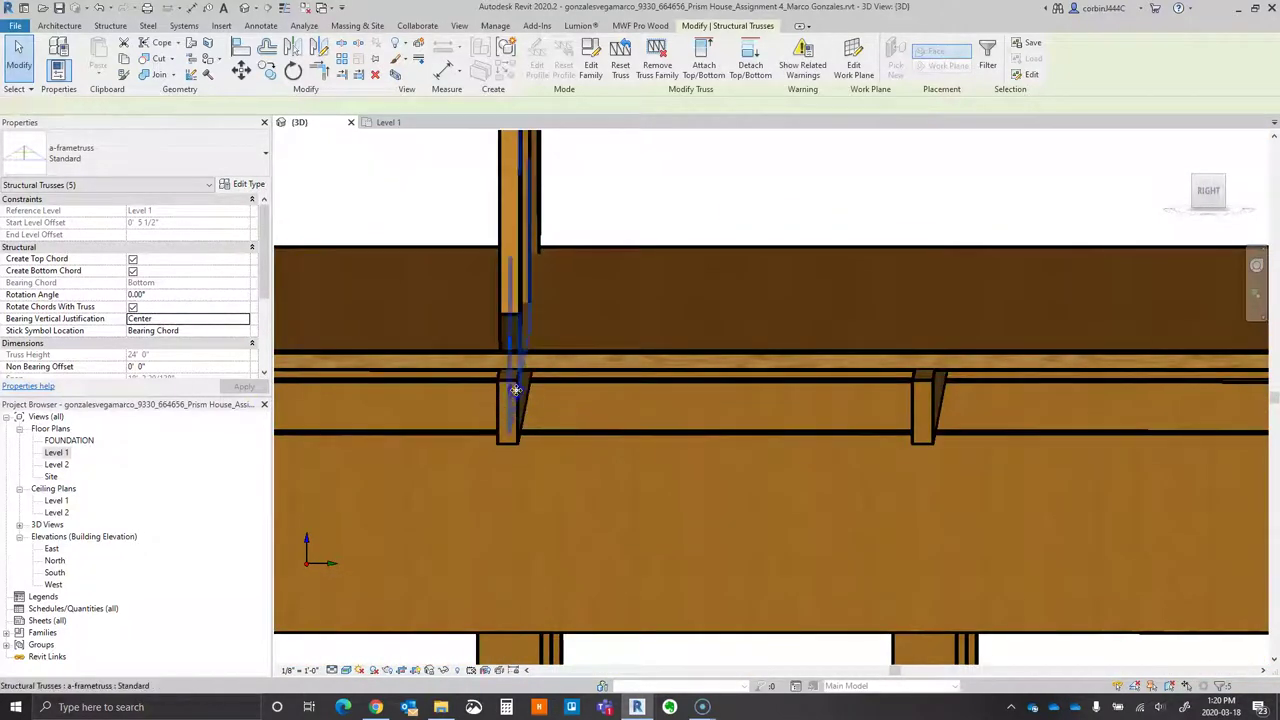
- Inspect the truss bases by selecting a truss, the LVL joist and the DECKING AND FLOOR floor
left_click(515, 389)
left_click(521, 432)
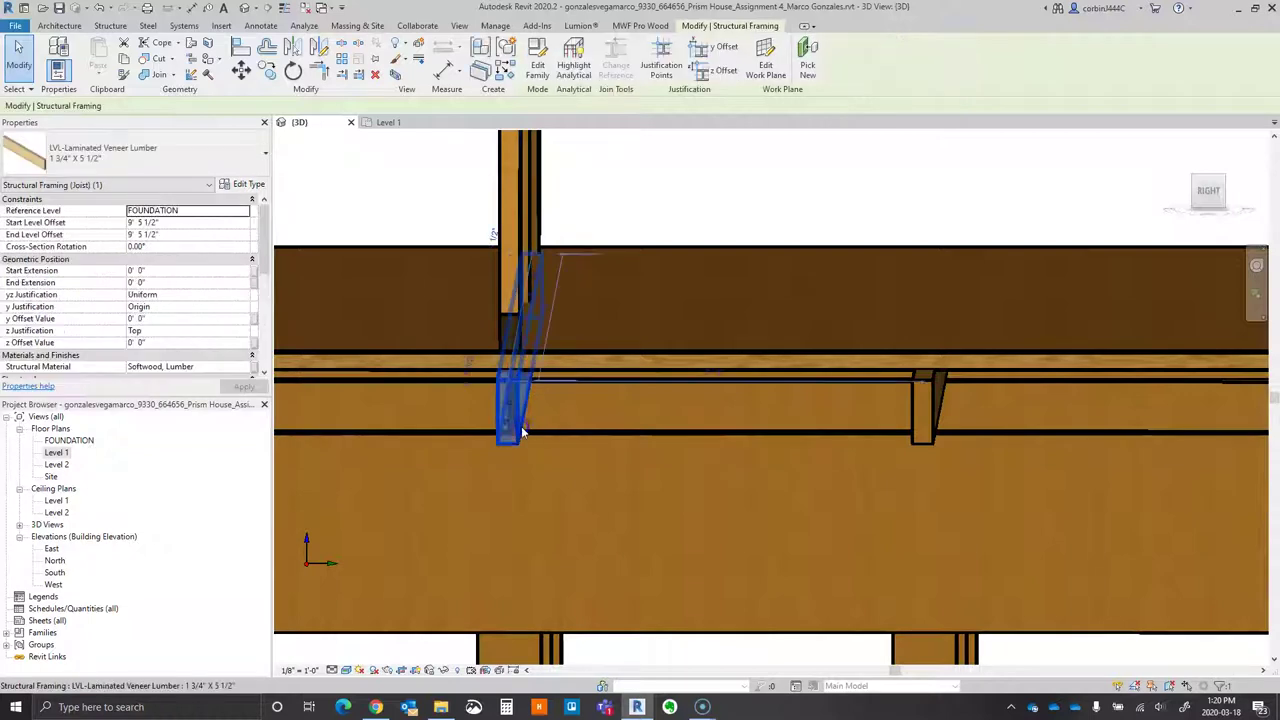
left_click(507, 397)
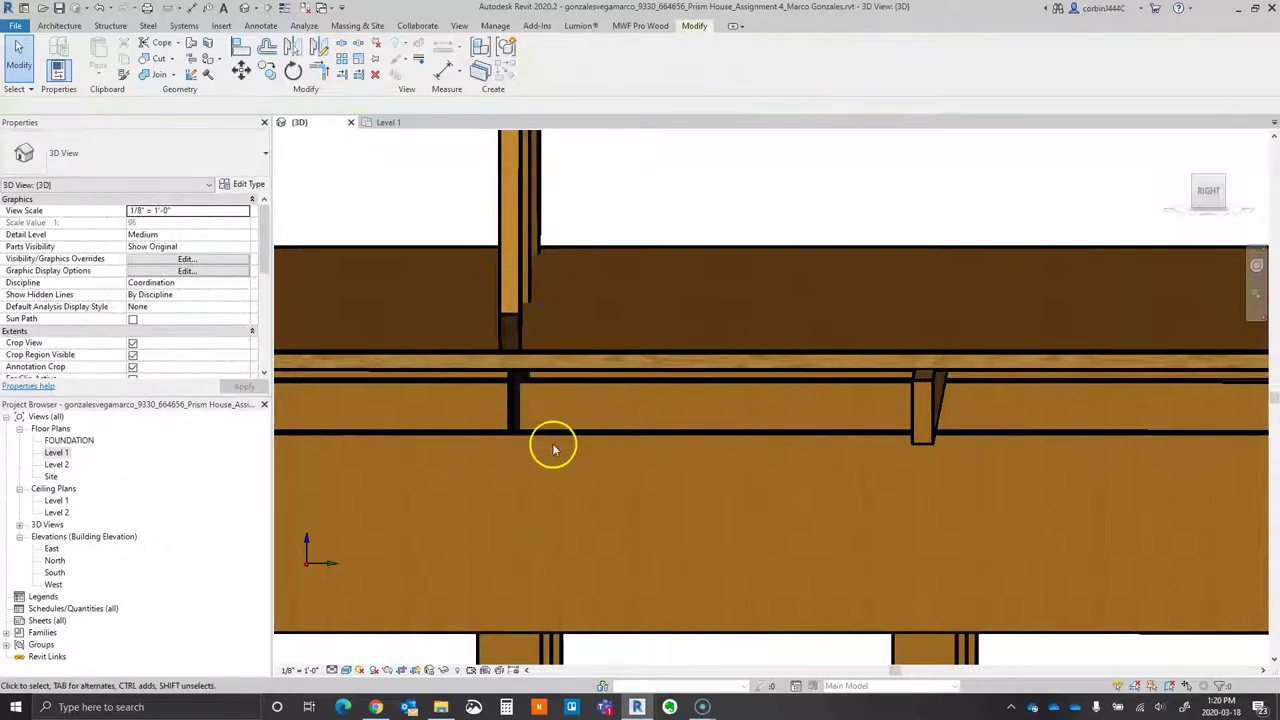
scroll(553, 449, "down", 3)
middle_click_drag(571, 391, 583, 400, "shift")
scroll(706, 366, "up", 2)
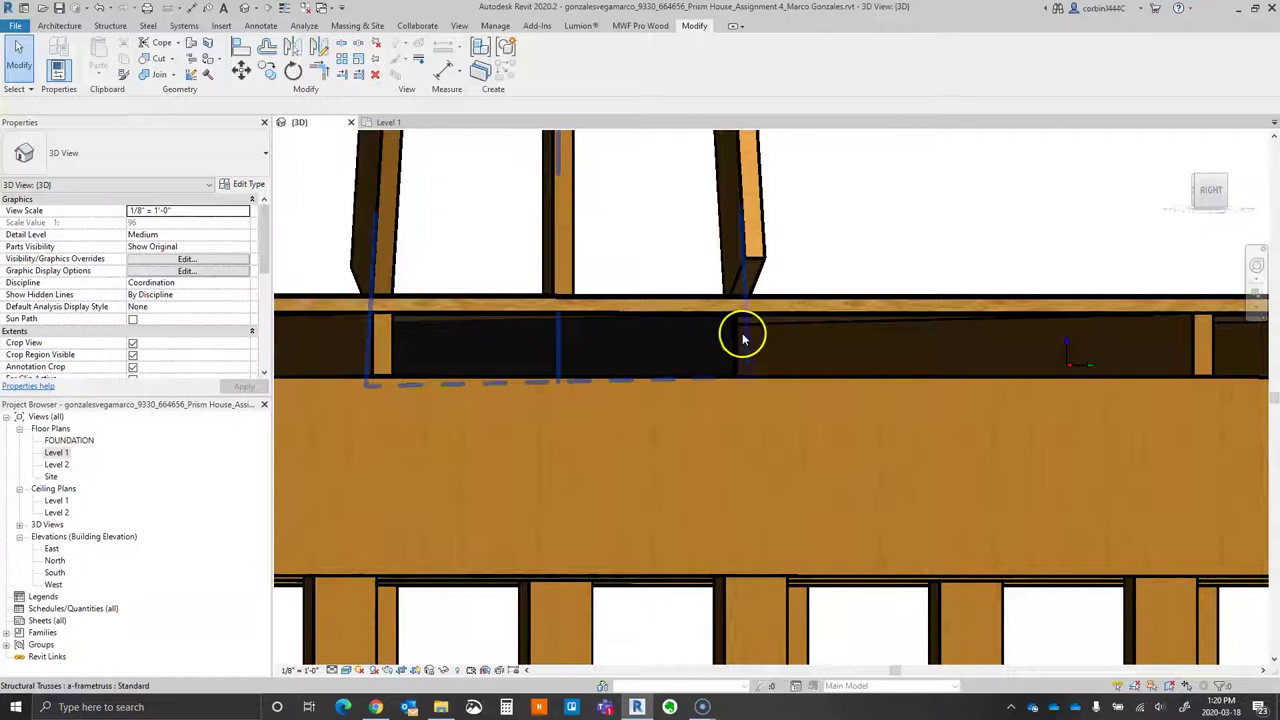
middle_click_drag(738, 341, 706, 383, "shift")
left_click(735, 370)
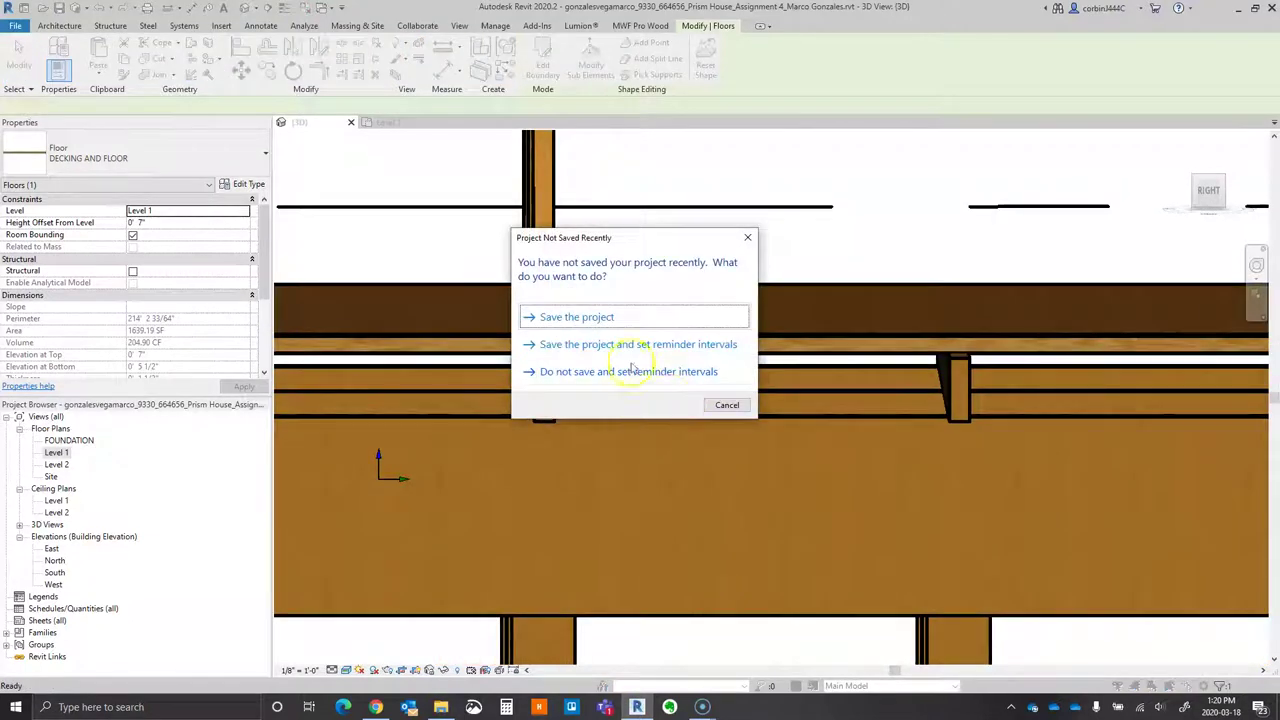
- Dismiss the save reminder and inspect a joist at the deck edge
left_click(636, 318)
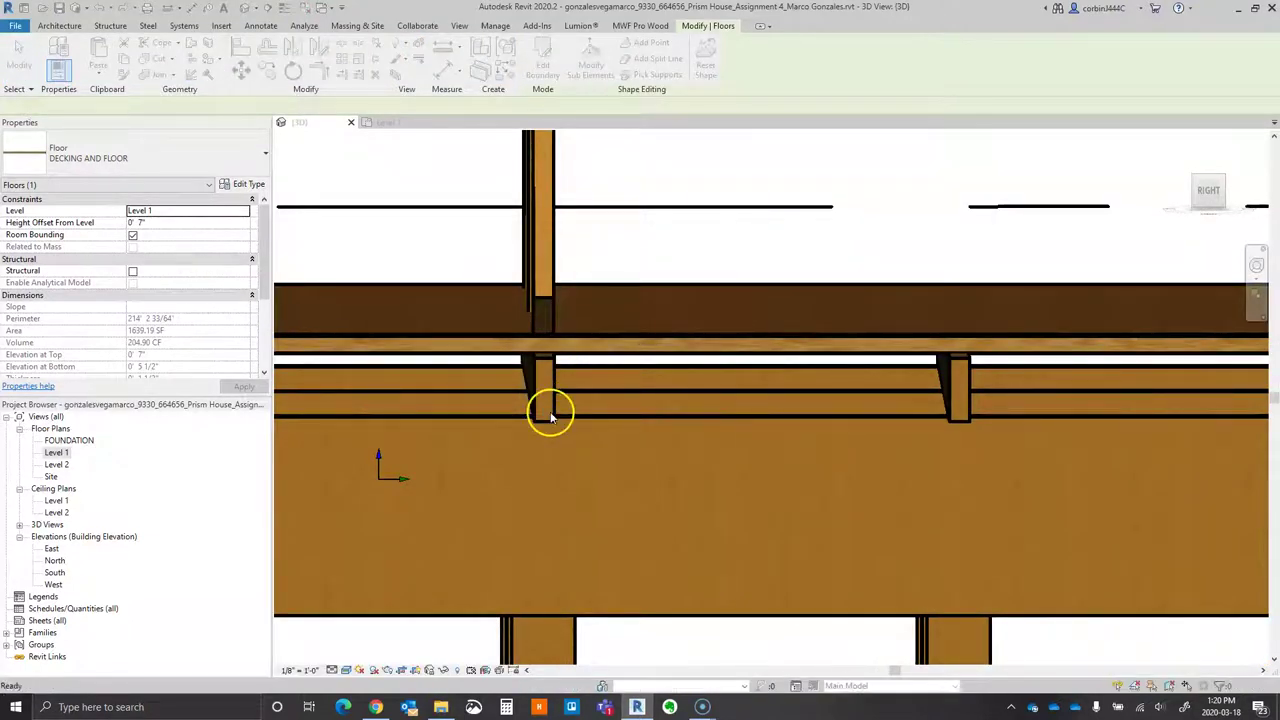
key("Escape")
left_click(546, 410)
scroll(380, 290, "down", 4)
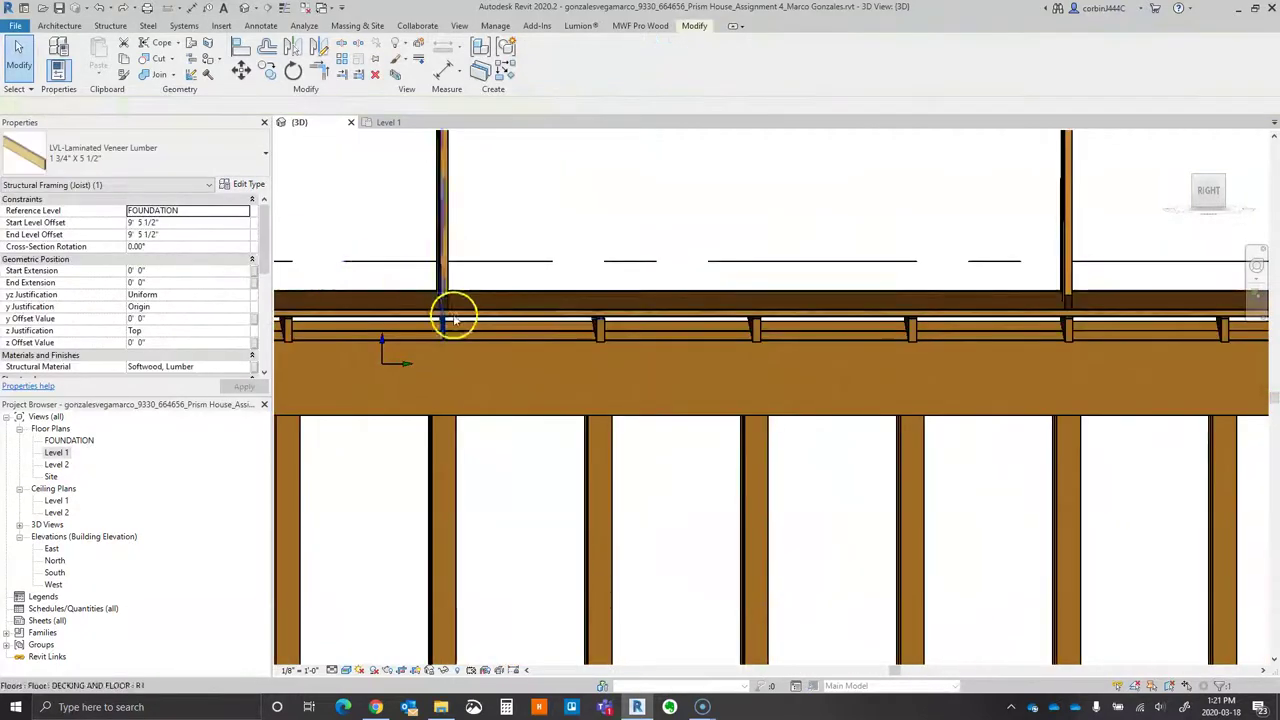
key("Escape")
scroll(480, 323, "down", 3)
scroll(771, 329, "up", 4)
scroll(600, 340, "down", 1)
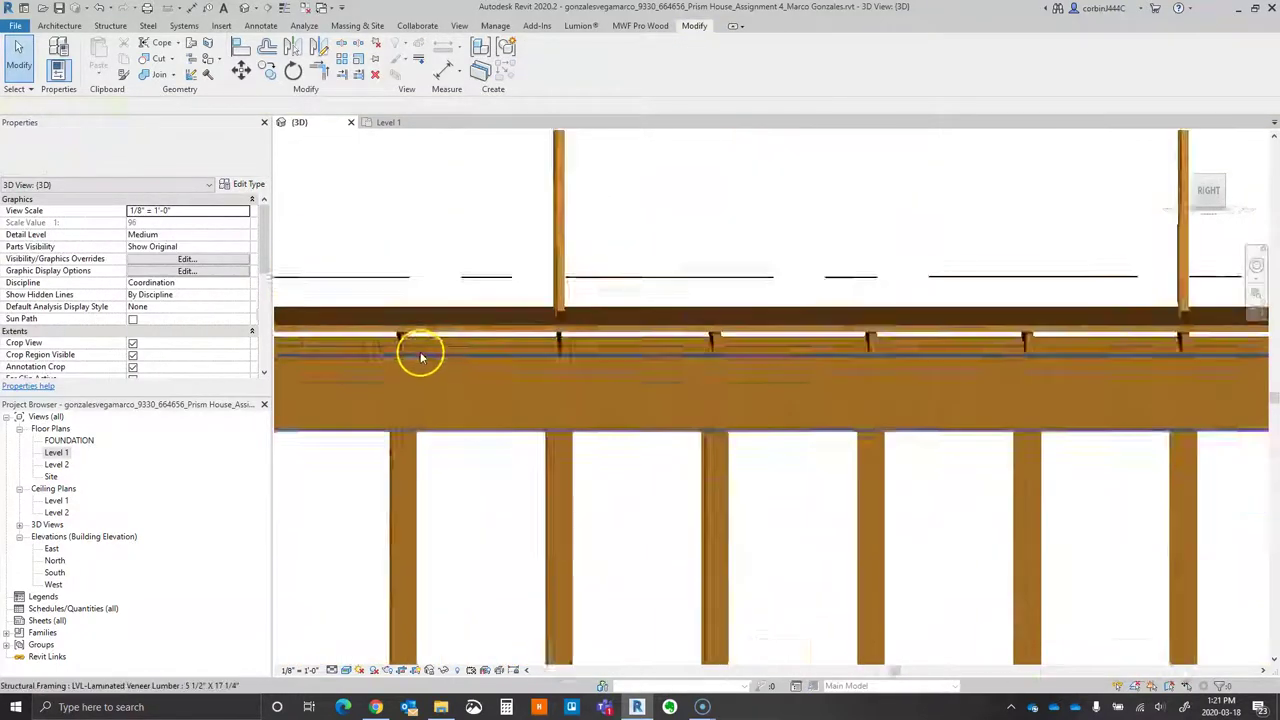
scroll(903, 343, "down", 2)
- Select and zoom in on the deck edge beam to inspect it
left_click(837, 354)
key("Escape")
scroll(1027, 362, "down", 2)
scroll(823, 357, "up", 5)
scroll(917, 357, "down", 3)
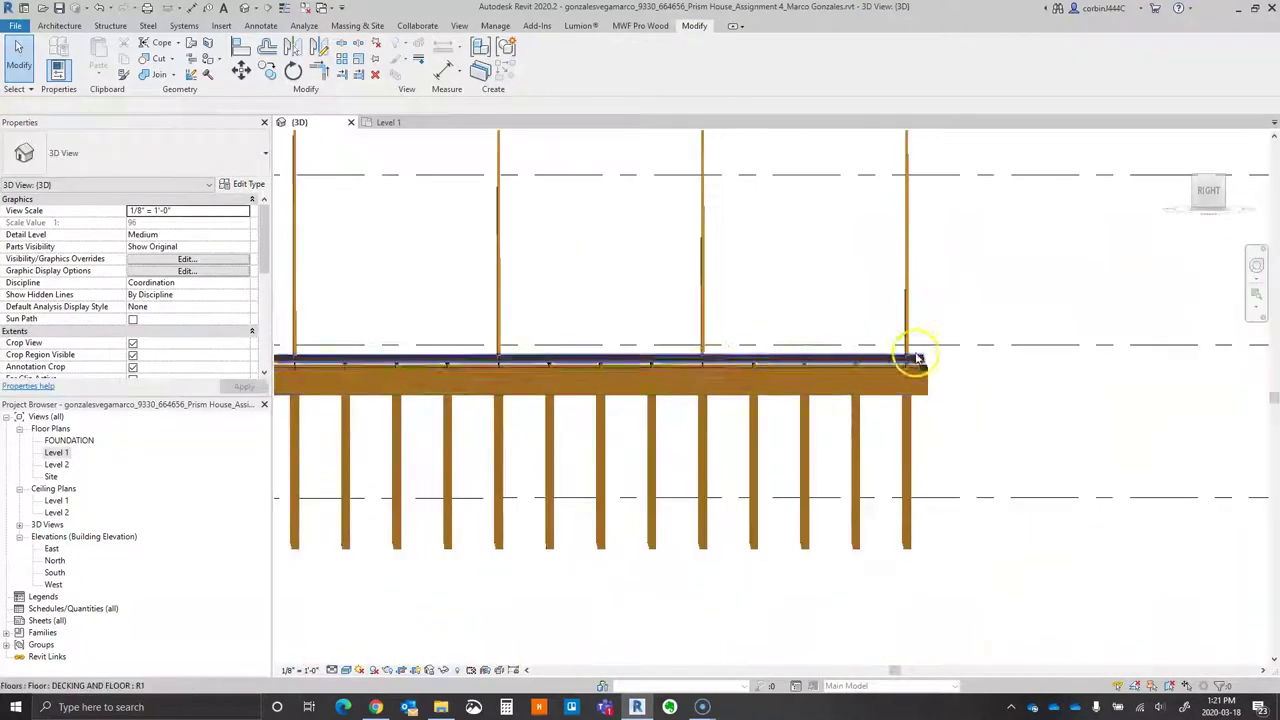
scroll(917, 357, "up", 3)
left_click(897, 366)
key("Escape")
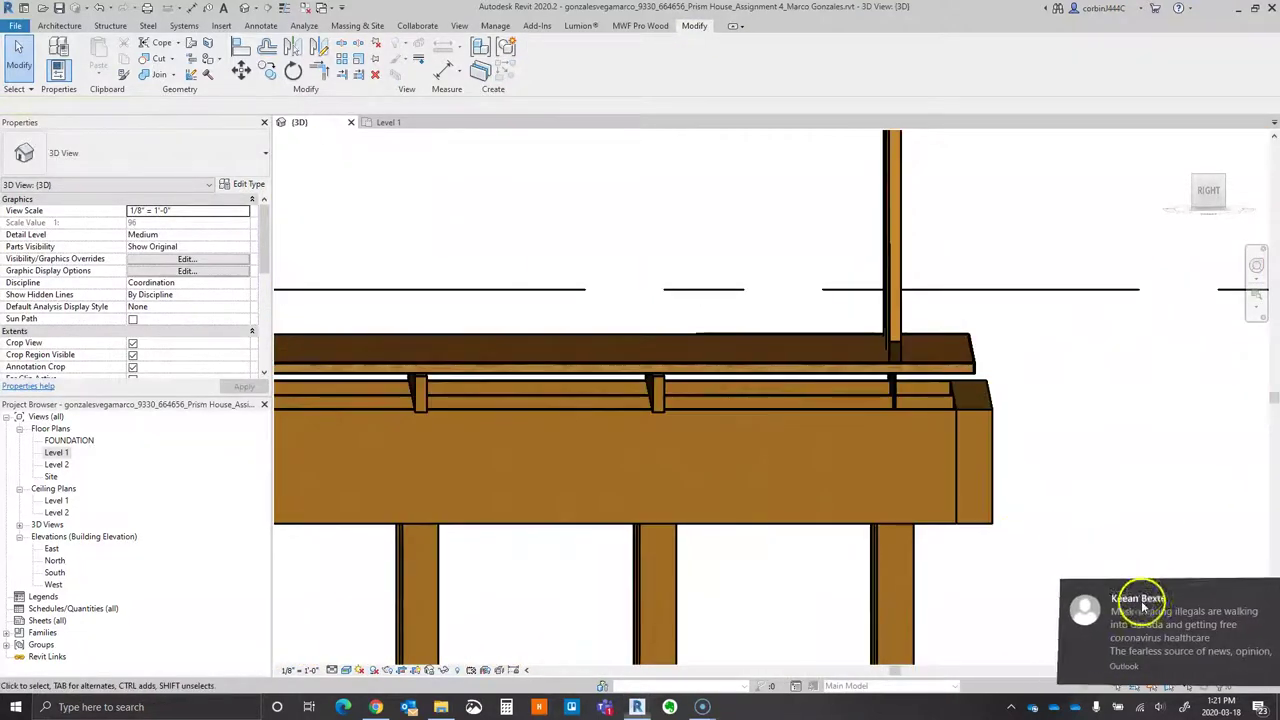
scroll(1077, 340, "down", 4)
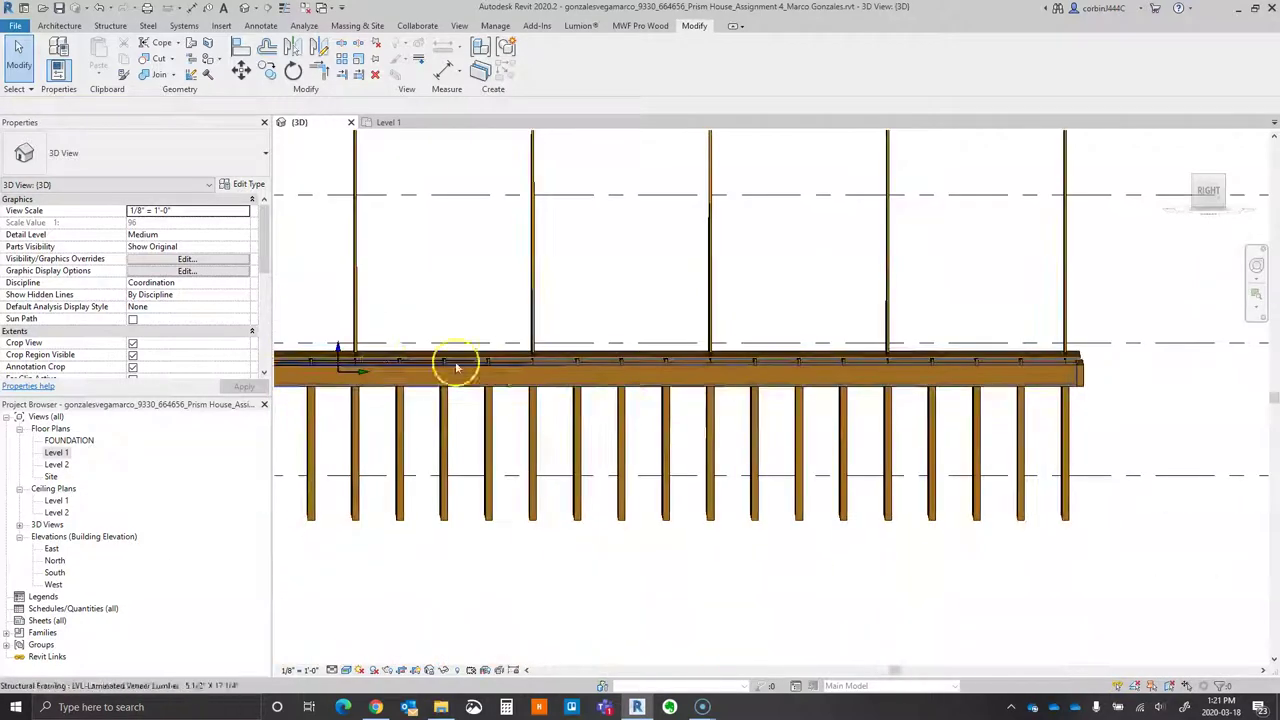
scroll(455, 368, "up", 8)
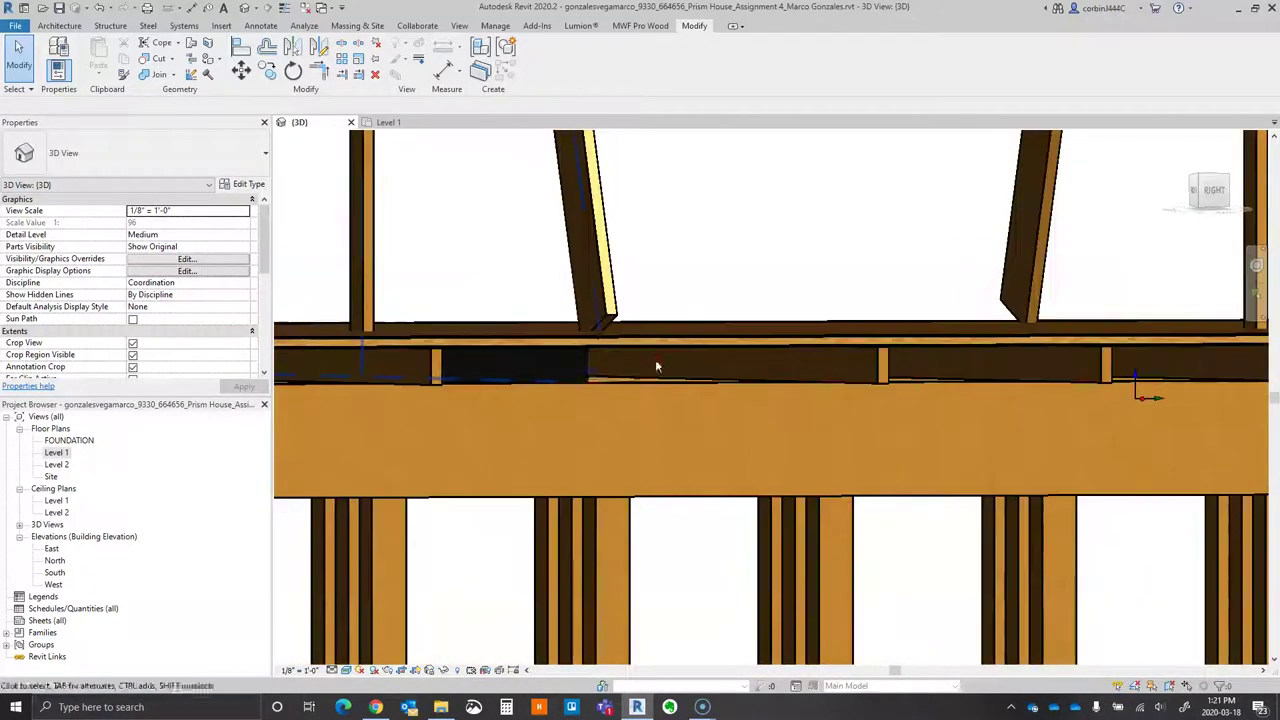
- Check an A-frame truss, orbit to a truss perspective, then bring up the Casa Prisma article
left_click(580, 358)
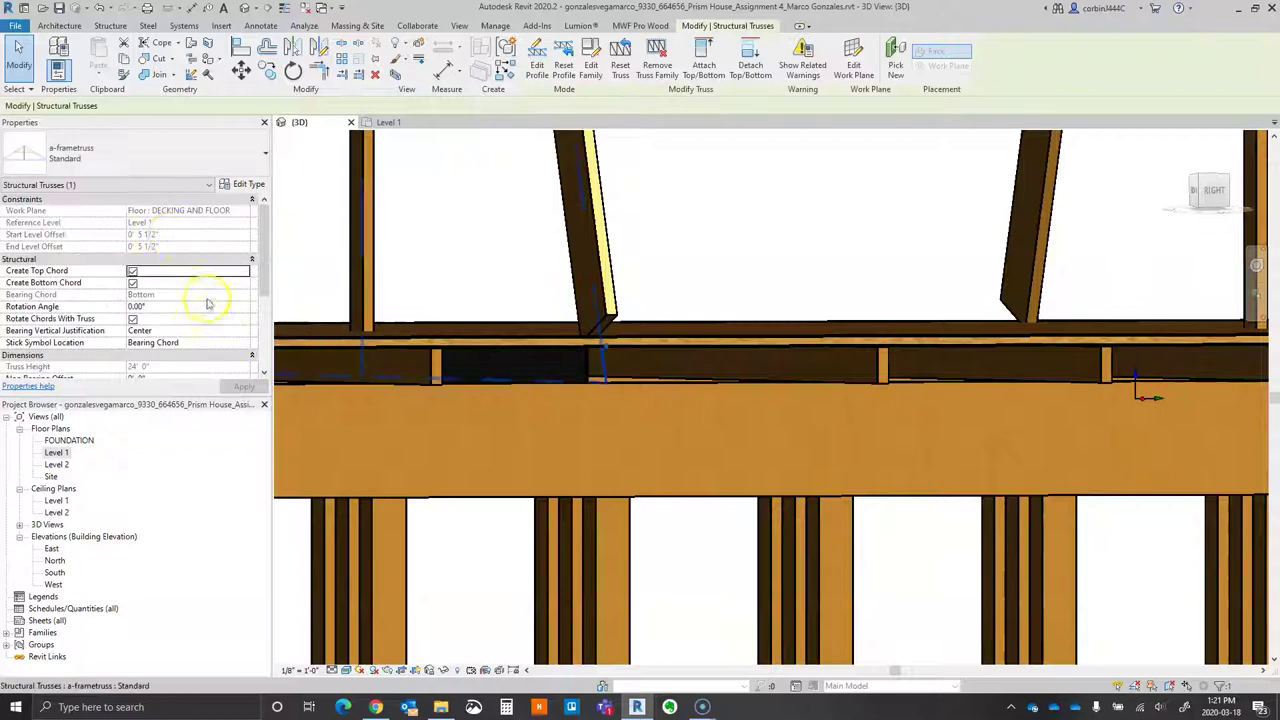
scroll(181, 297, "down", 3)
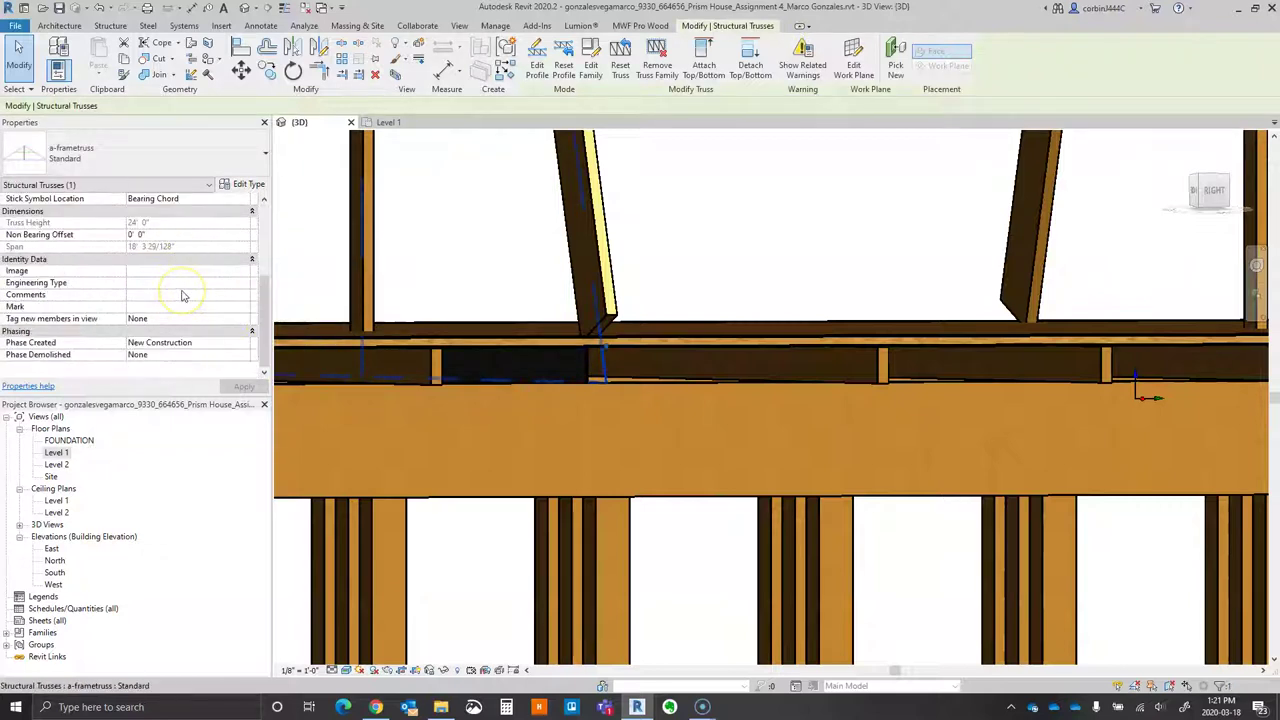
scroll(183, 296, "up", 3)
scroll(649, 334, "down", 8)
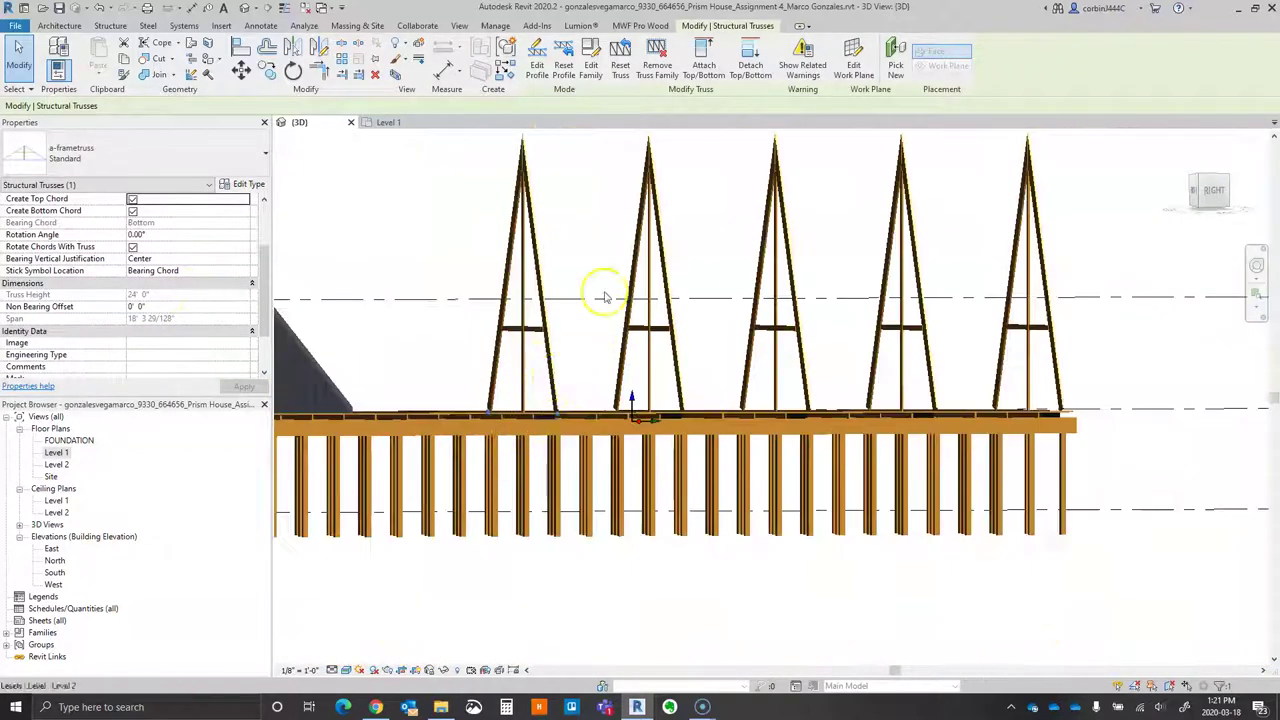
left_click(604, 297)
middle_click_drag(1028, 290, 1028, 519, "shift")
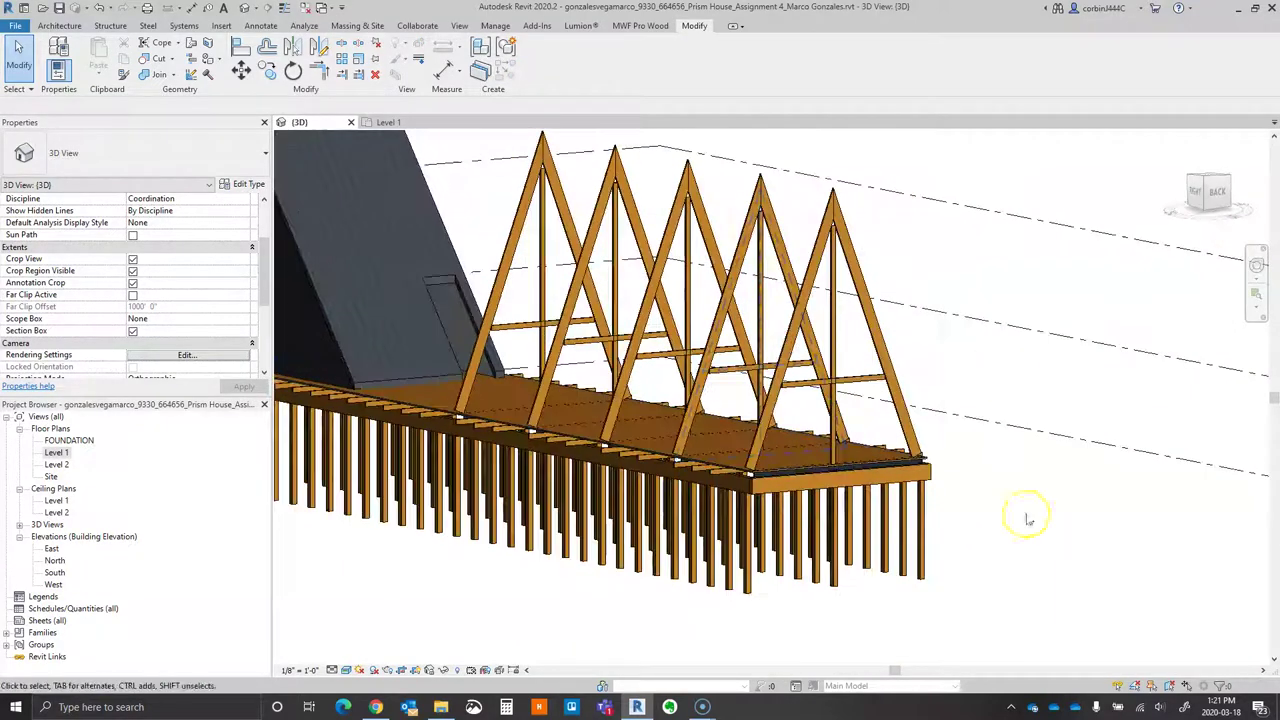
left_click(378, 707)
- Scroll through the dwell.com Casa Prisma house photos, then minimize Chrome back to Revit
scroll(600, 403, "down", 10)
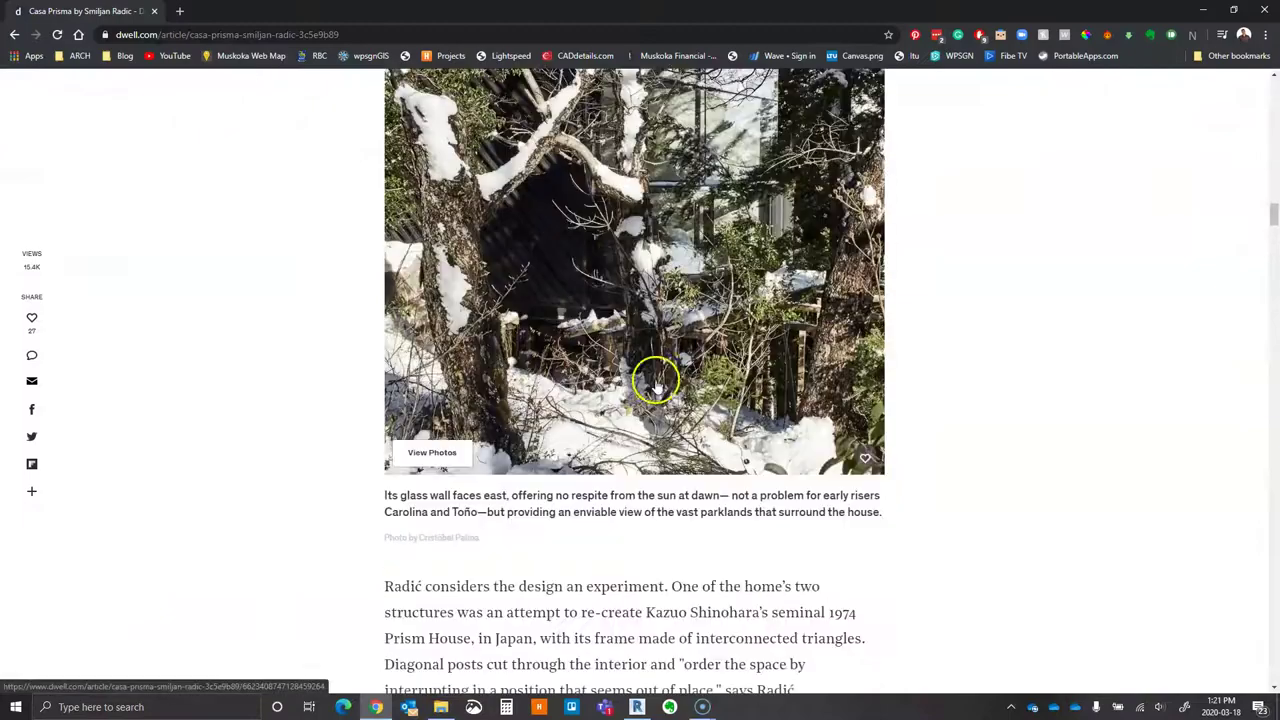
scroll(655, 412, "down", 15)
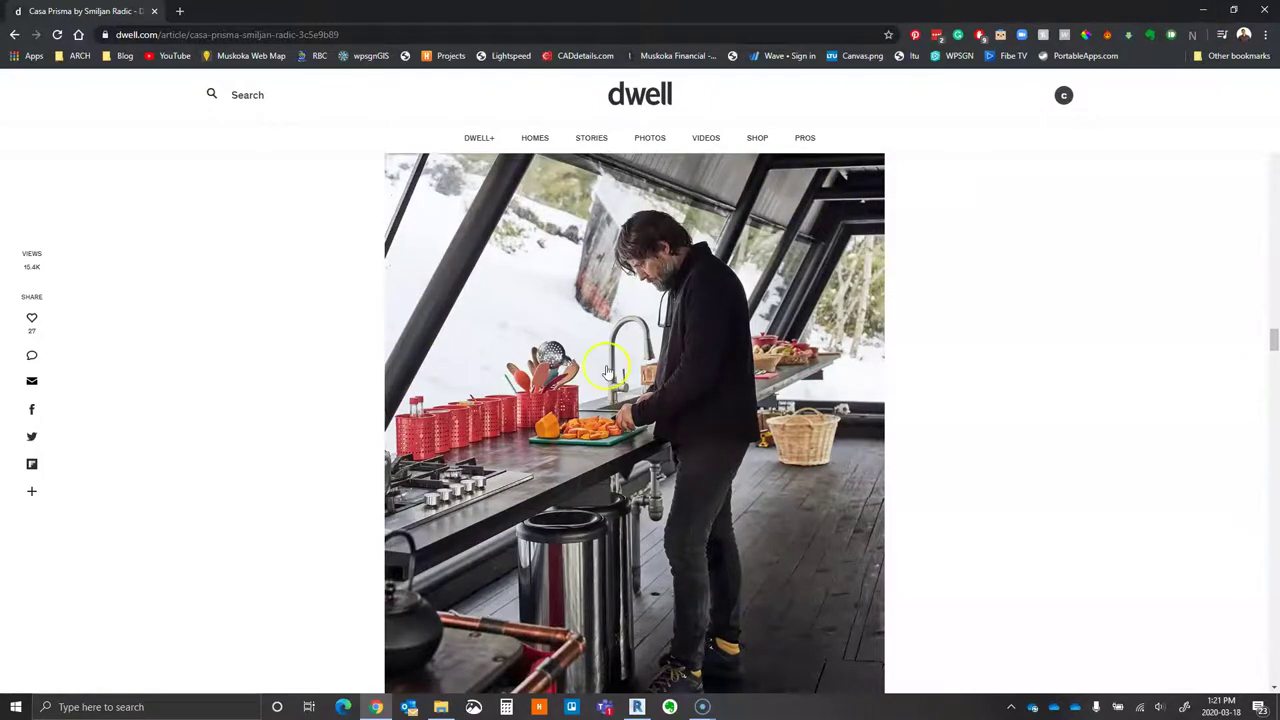
scroll(607, 370, "down", 10)
scroll(604, 372, "up", 4)
scroll(602, 375, "down", 6)
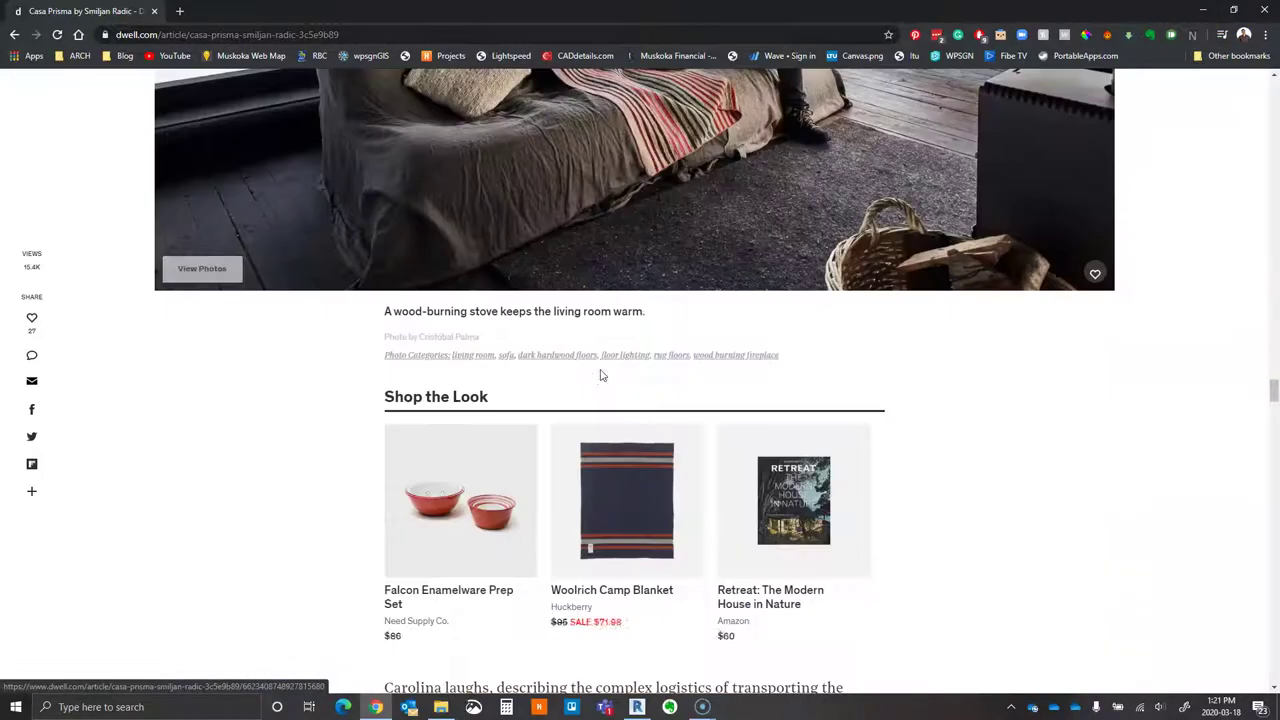
scroll(600, 375, "down", 15)
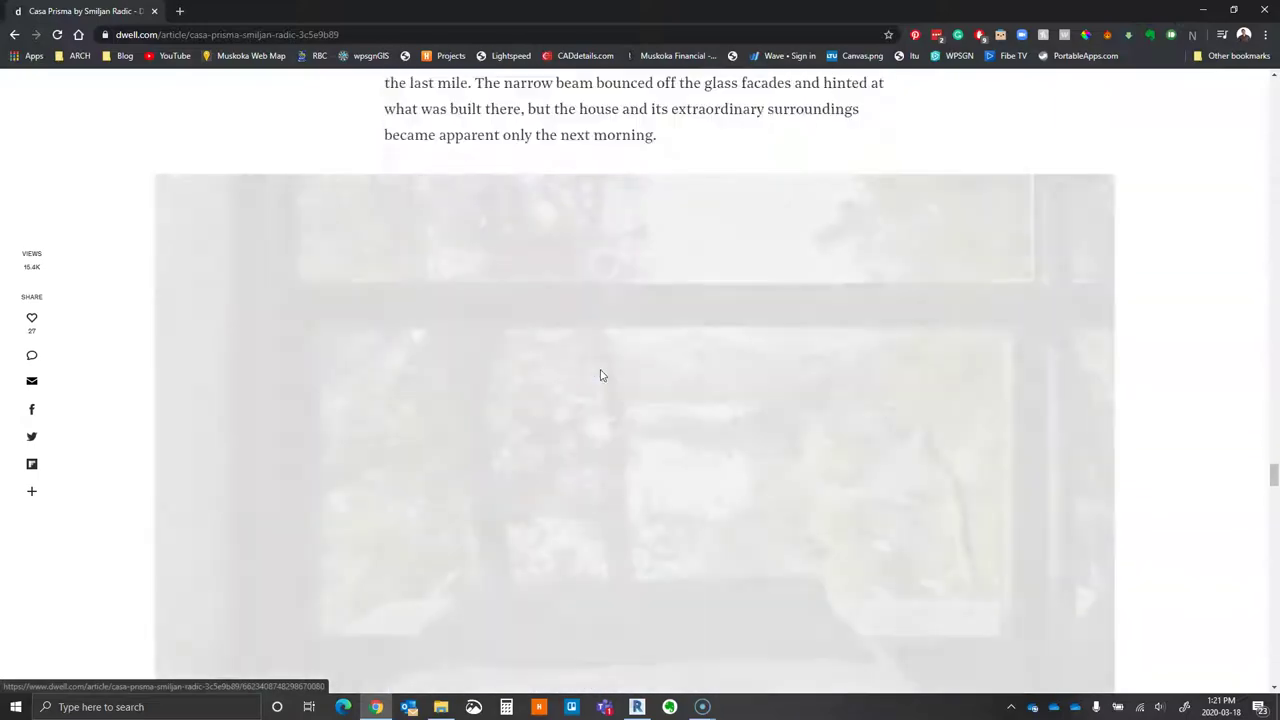
scroll(600, 375, "down", 10)
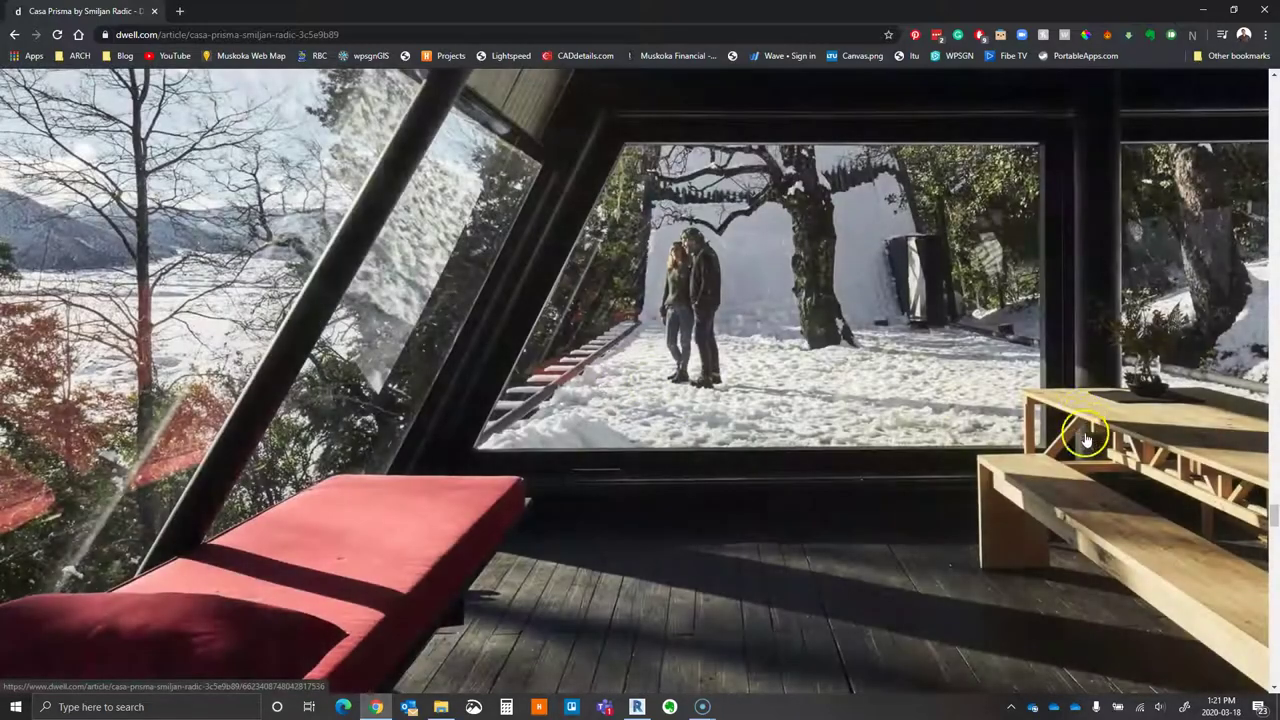
scroll(1086, 440, "up", 3)
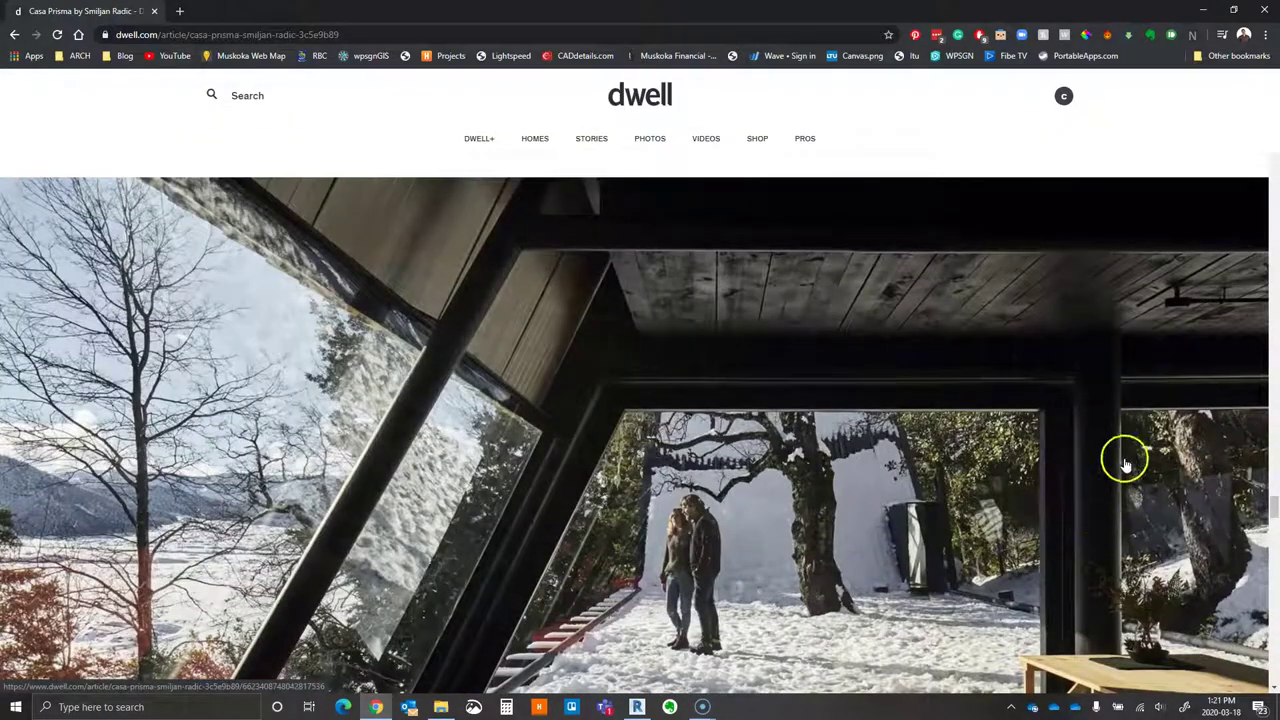
scroll(1086, 398, "down", 3)
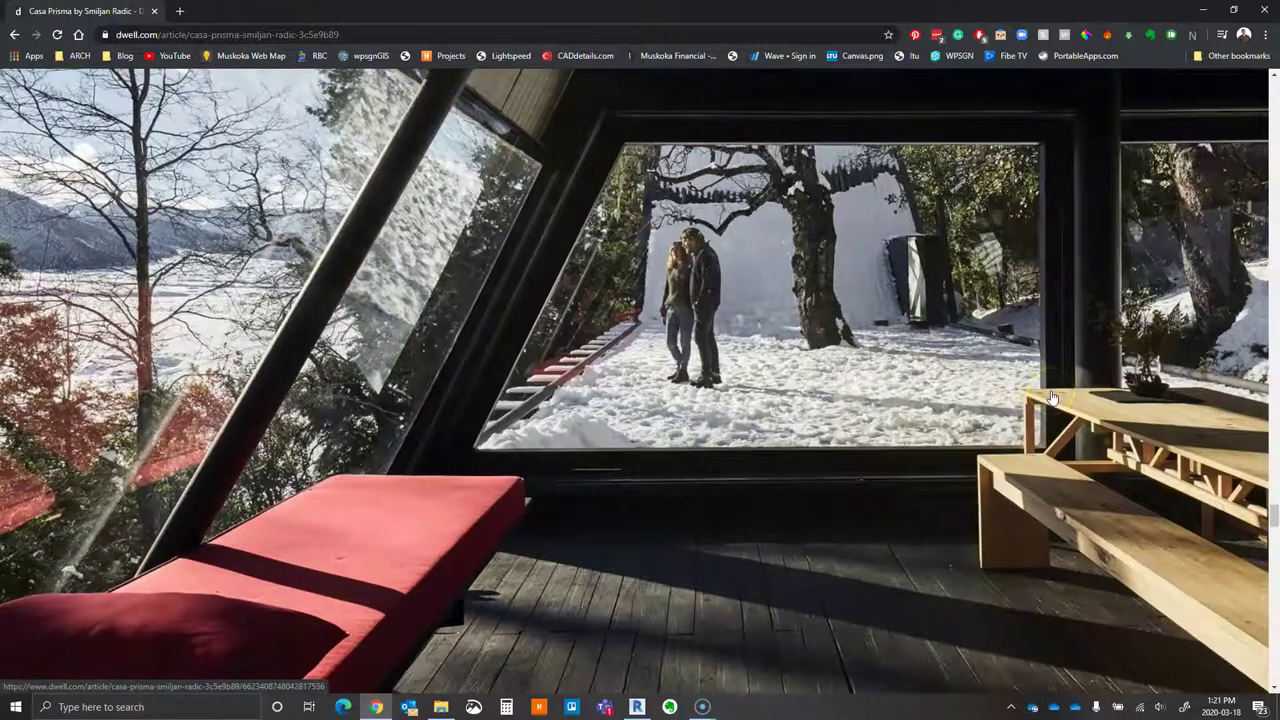
scroll(1052, 398, "up", 3)
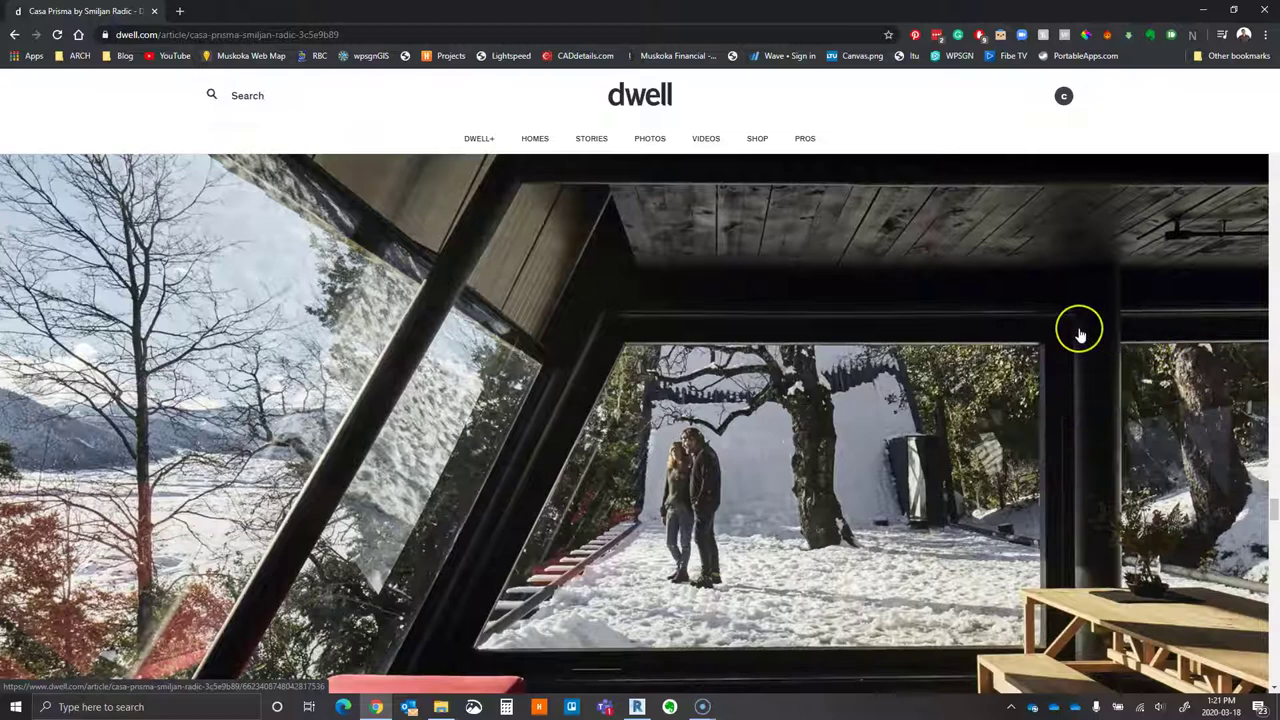
scroll(1080, 335, "down", 10)
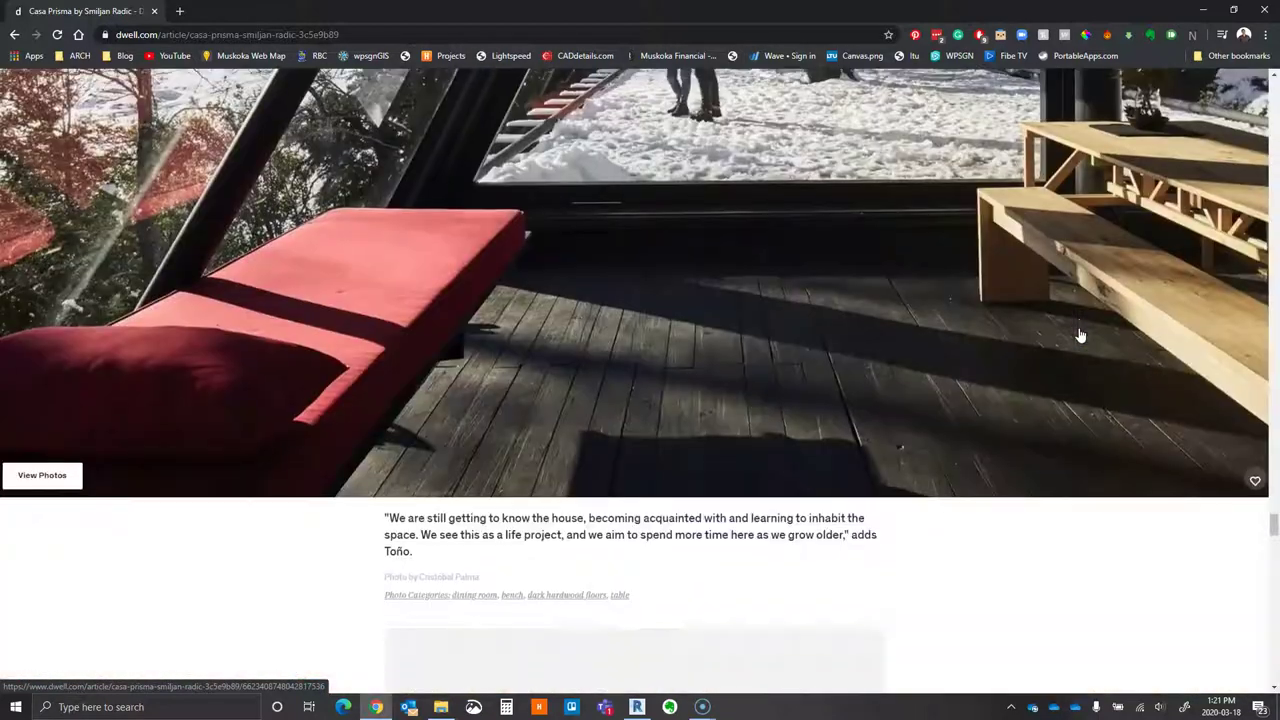
scroll(1080, 335, "down", 8)
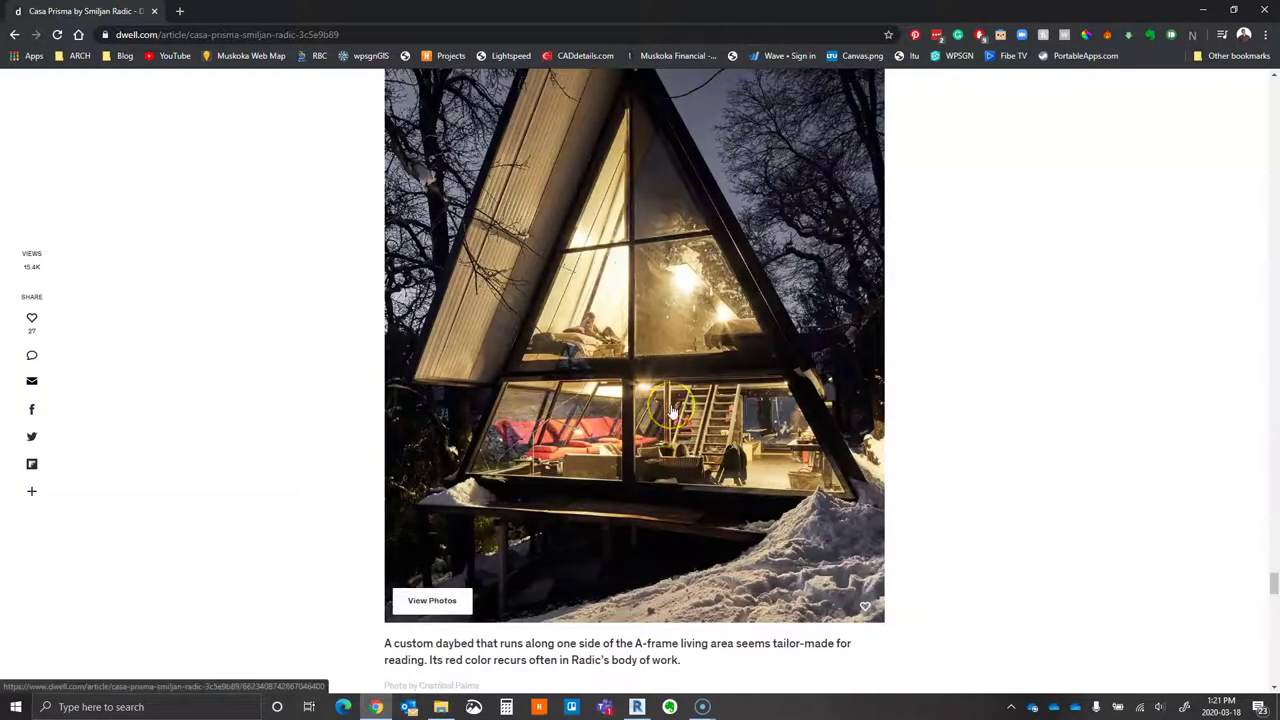
left_click(1203, 10)
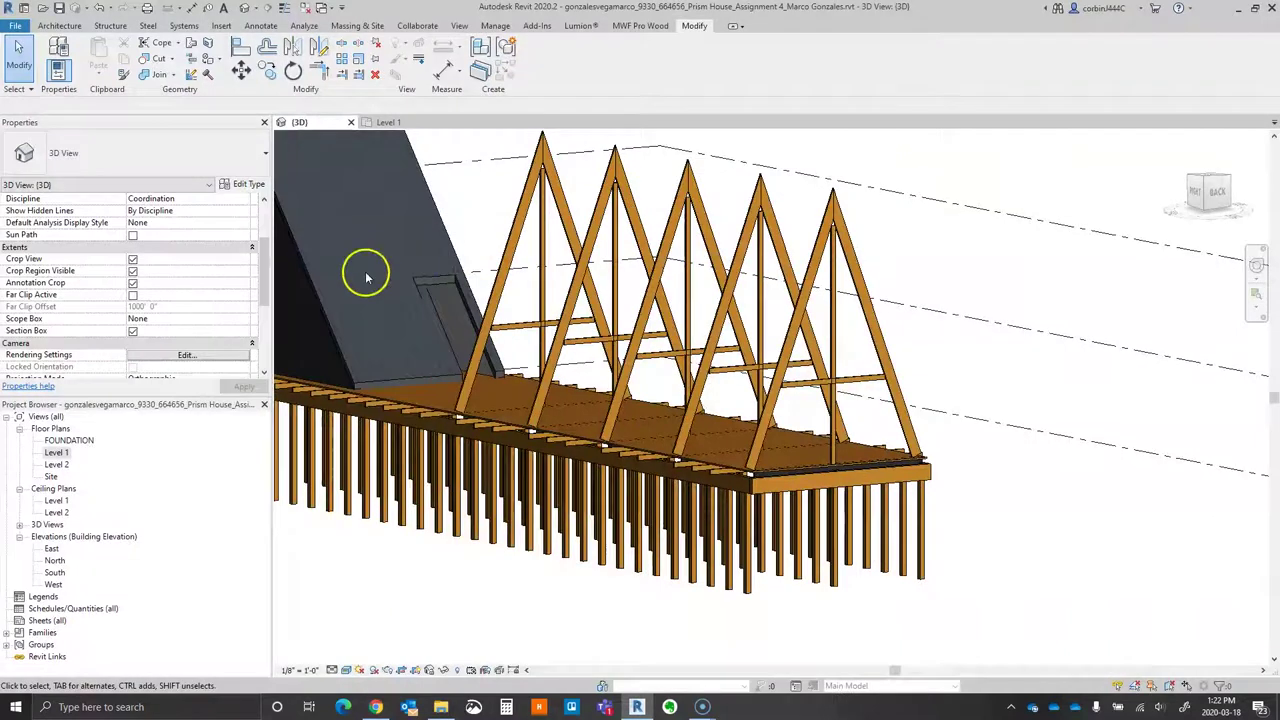
- Start a structural column and load the HSS-Round Hollow Structural Section family from Steel columns
left_click(508, 337)
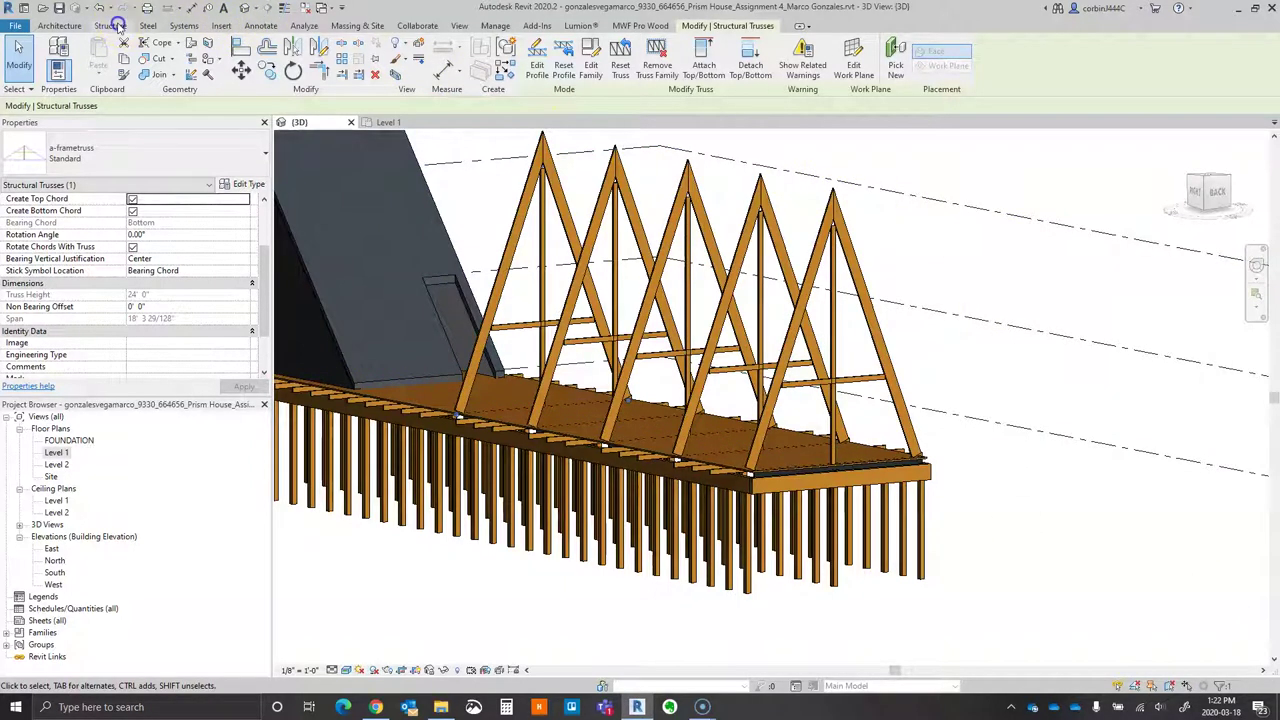
left_click(110, 25)
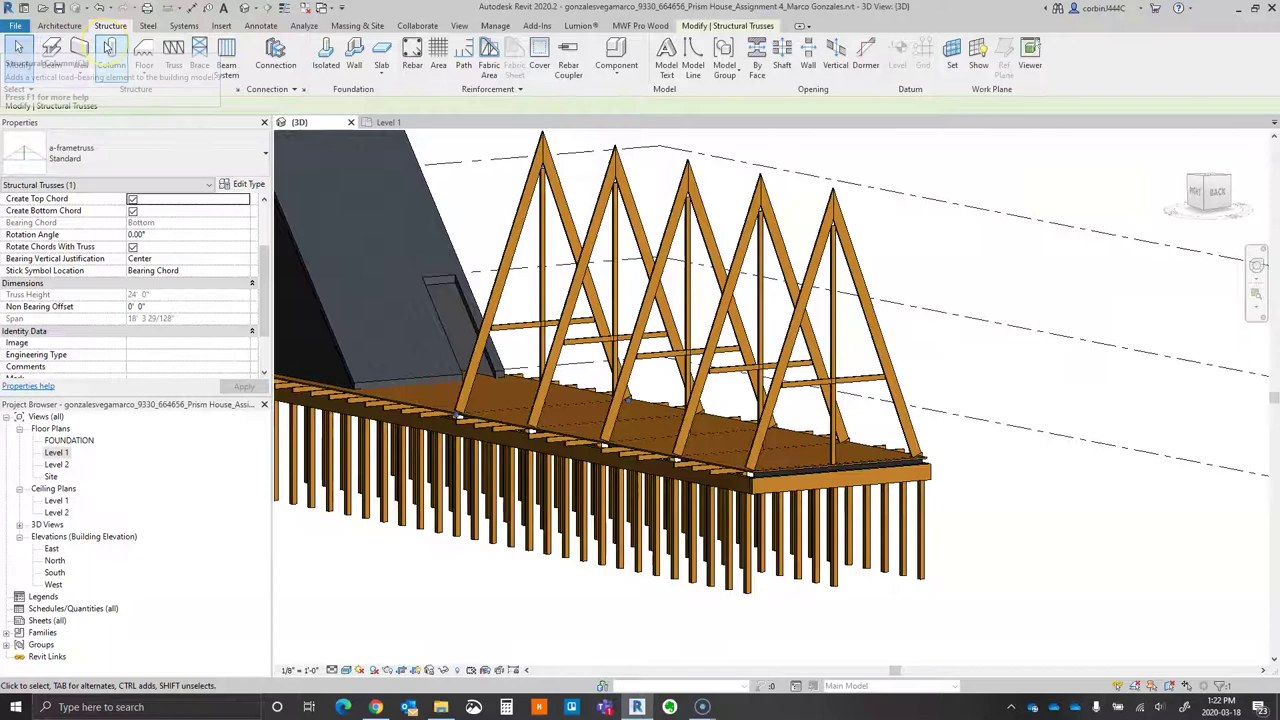
left_click(112, 47)
left_click(537, 55)
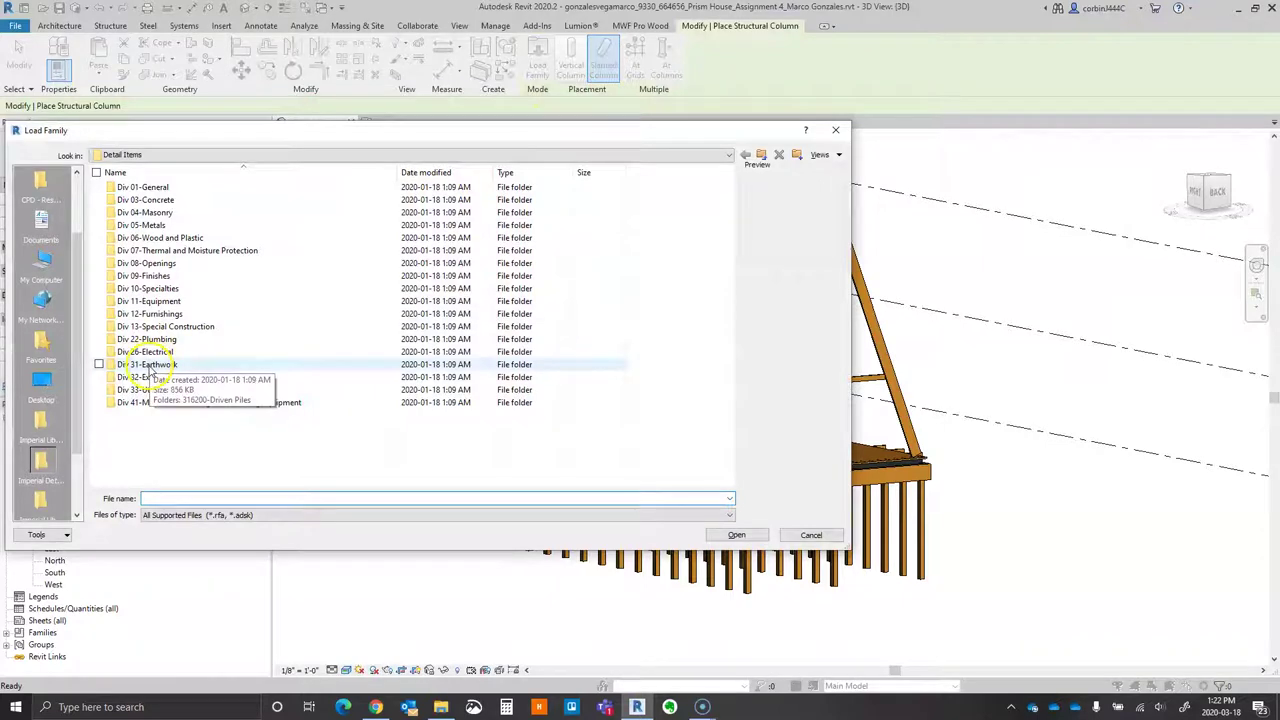
left_click(40, 420)
scroll(120, 300, "down", 5)
double_click(173, 334)
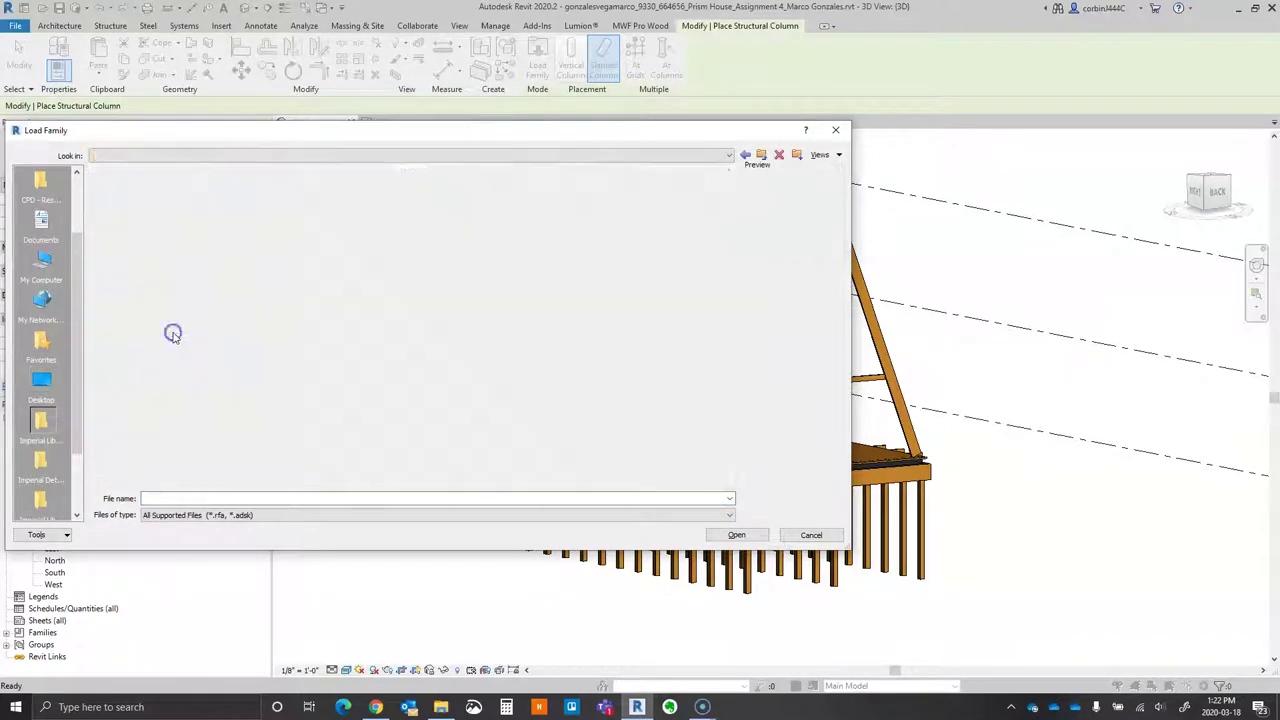
double_click(128, 225)
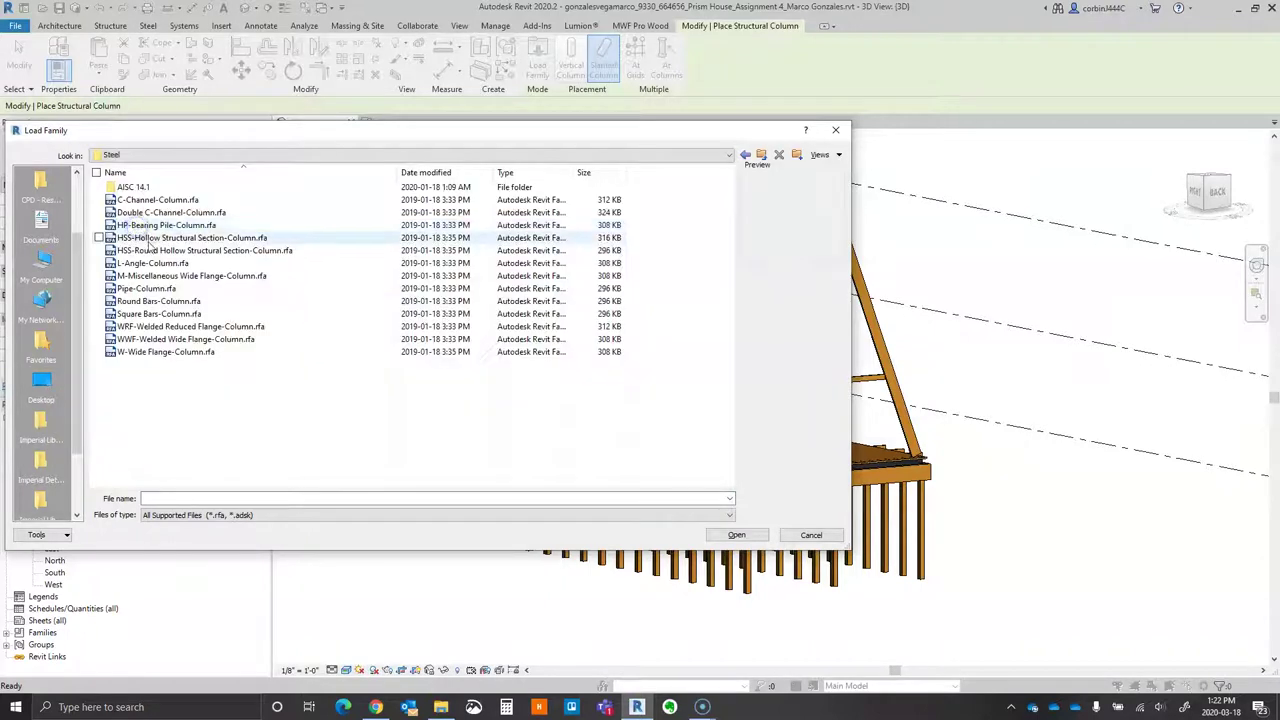
left_click(152, 251)
left_click(734, 535)
- Choose the HSS7X0.500 and HSS5X0.500 column sizes and load them
scroll(408, 349, "down", 20)
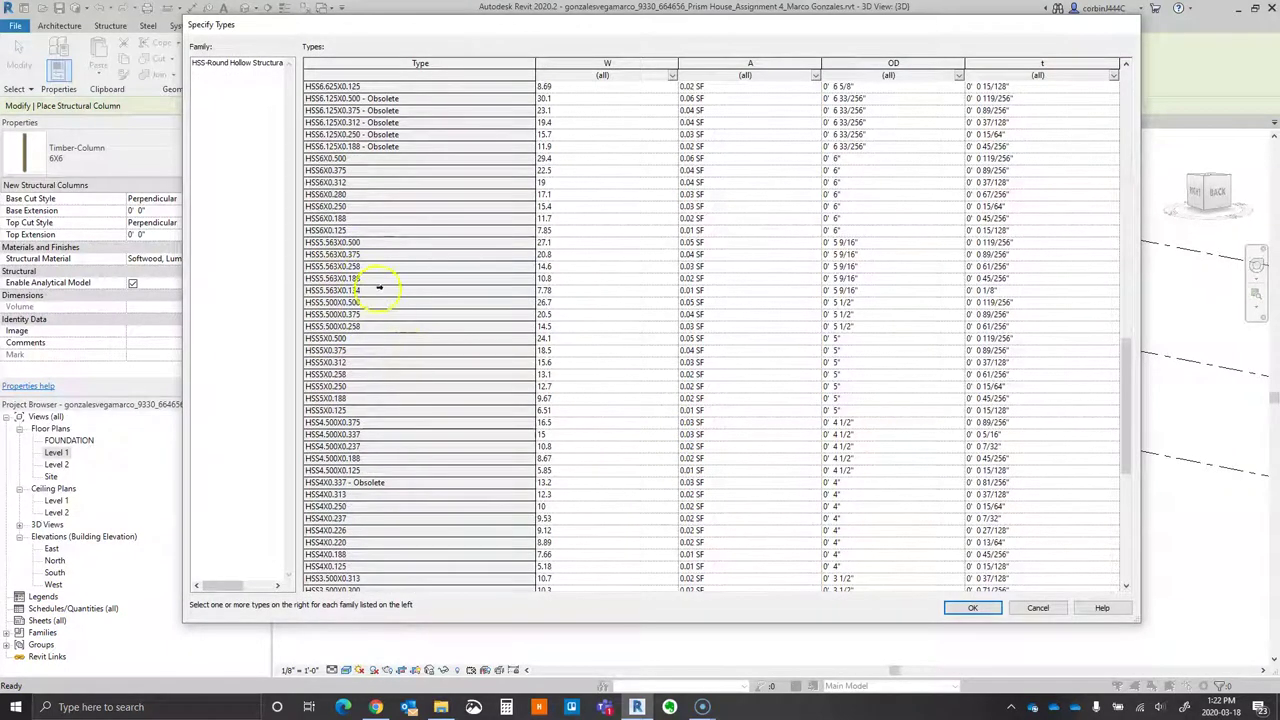
left_click(352, 385)
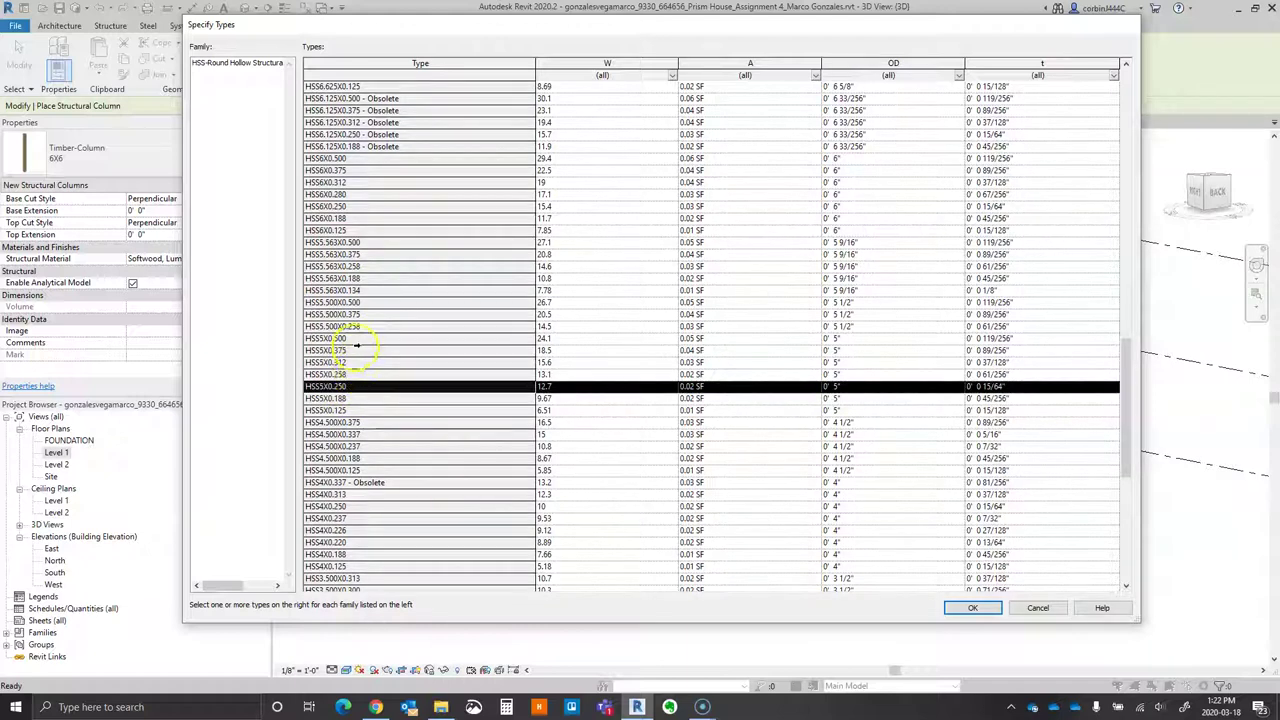
left_click(355, 340)
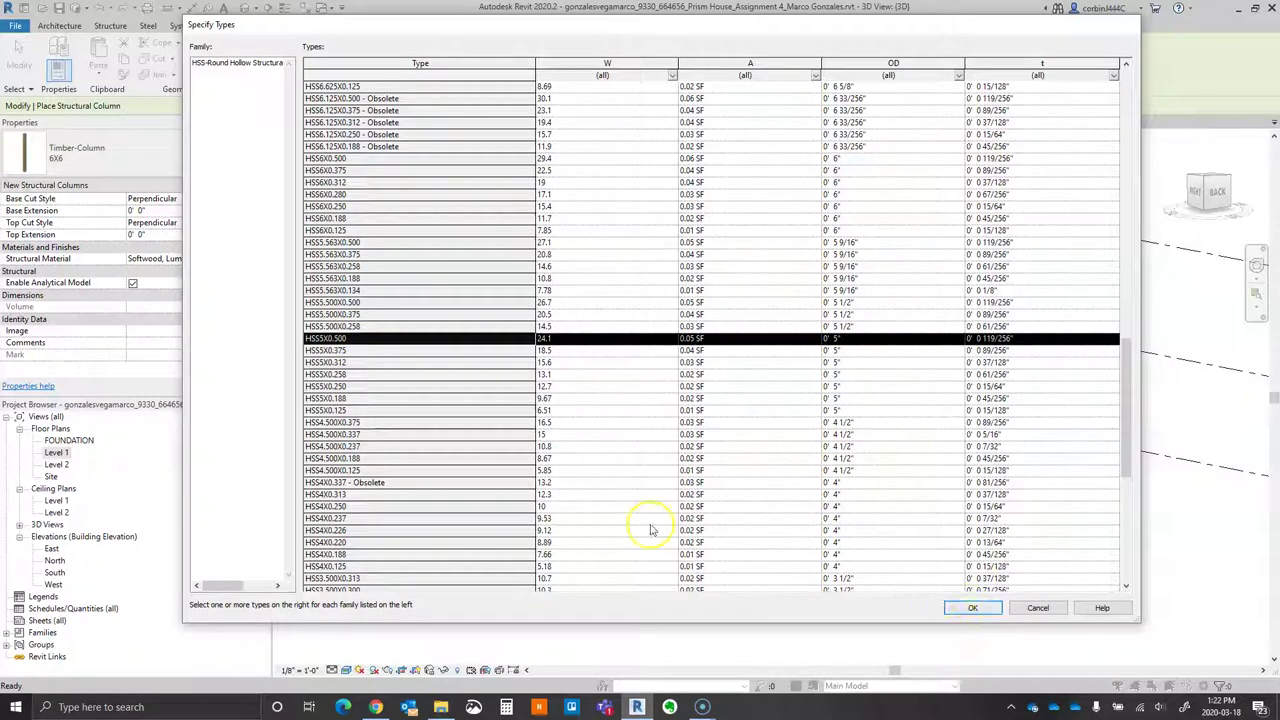
scroll(388, 280, "up", 5)
scroll(388, 278, "up", 8)
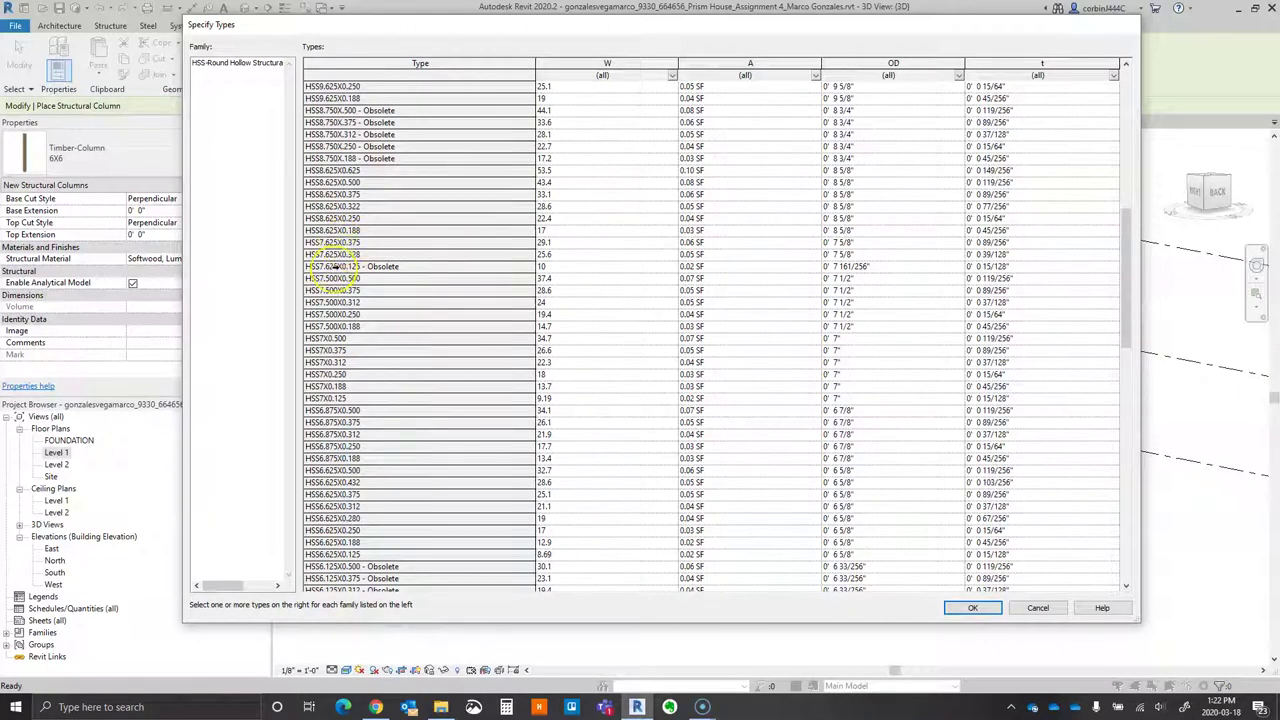
left_click(350, 340)
scroll(690, 530, "down", 7)
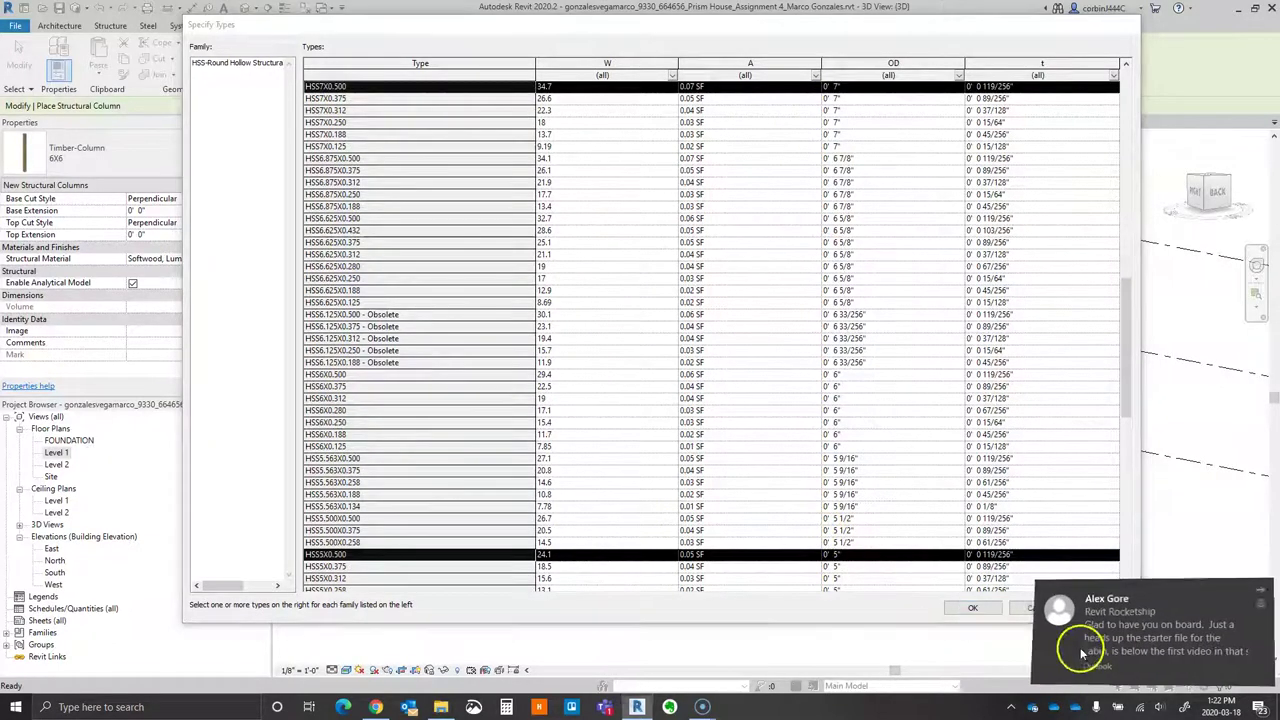
left_click(1000, 554, "ctrl")
left_click(965, 608)
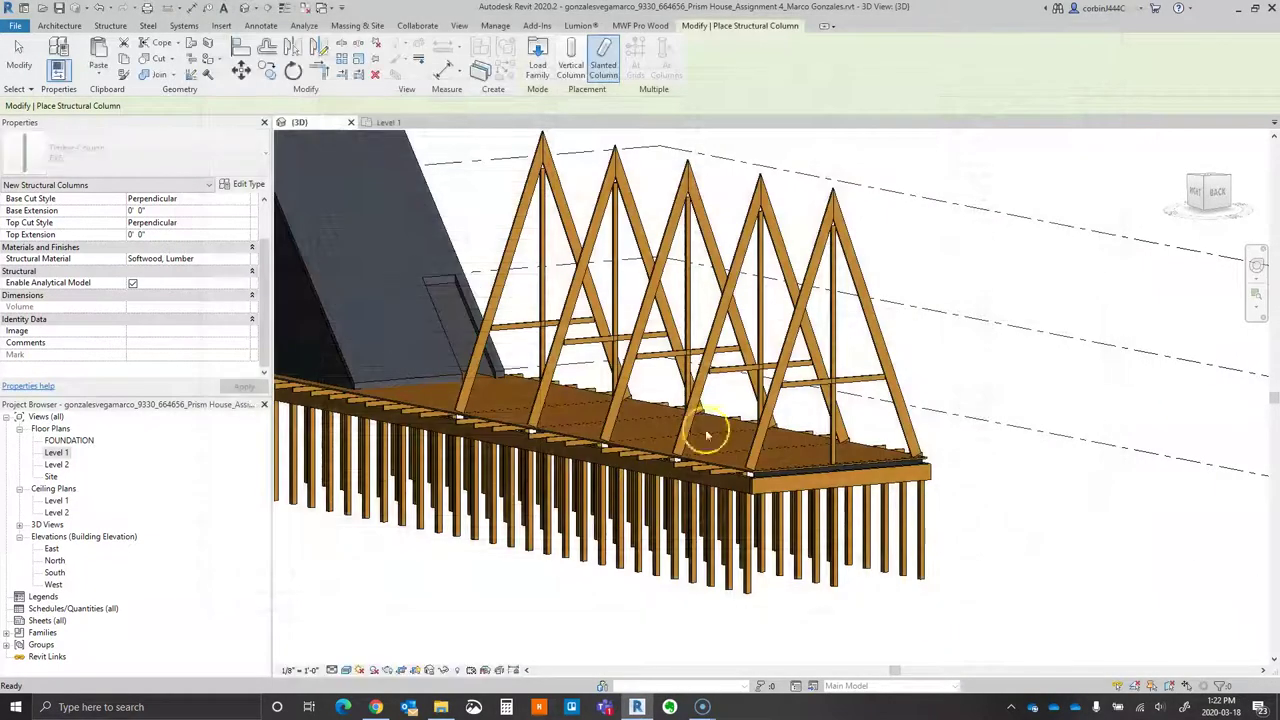
- Start a beam and load HSS-Round Structural Tubing.rfa from Structural Framing > Steel
key("Escape")
key("Escape")
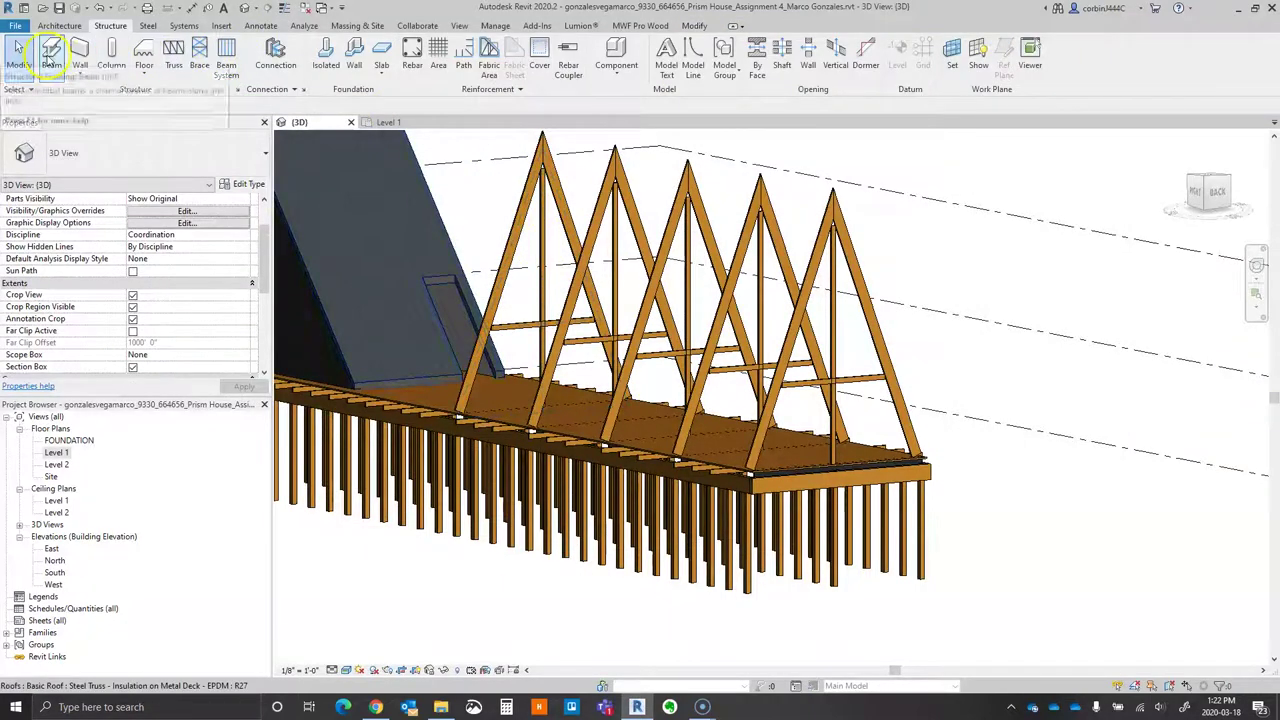
left_click(51, 55)
left_click(540, 60)
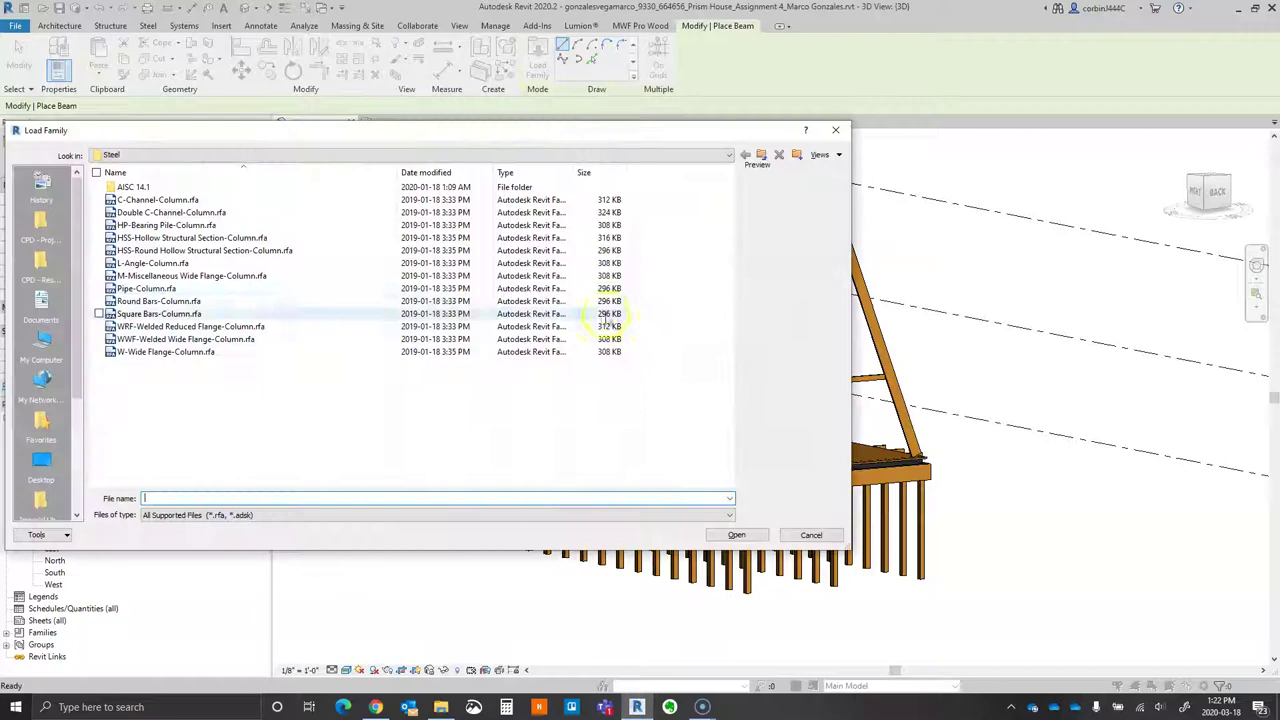
left_click(757, 162)
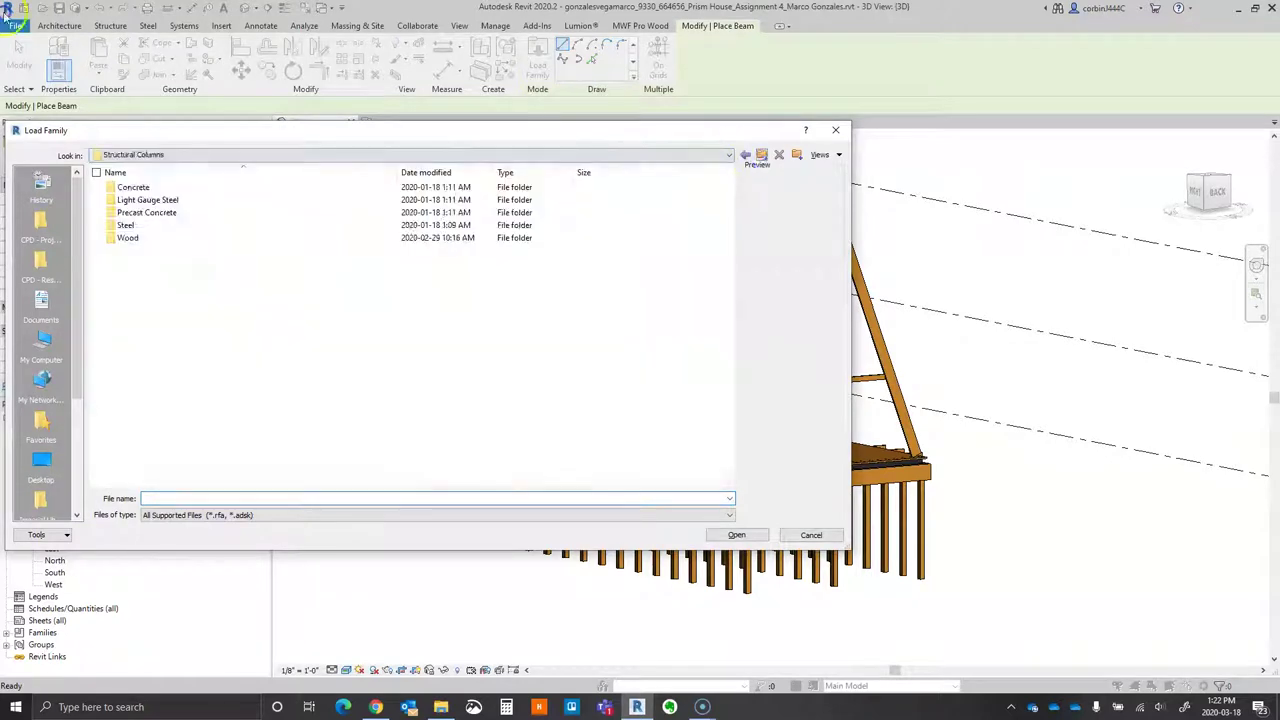
left_click(757, 162)
scroll(170, 400, "down", 6)
double_click(152, 364)
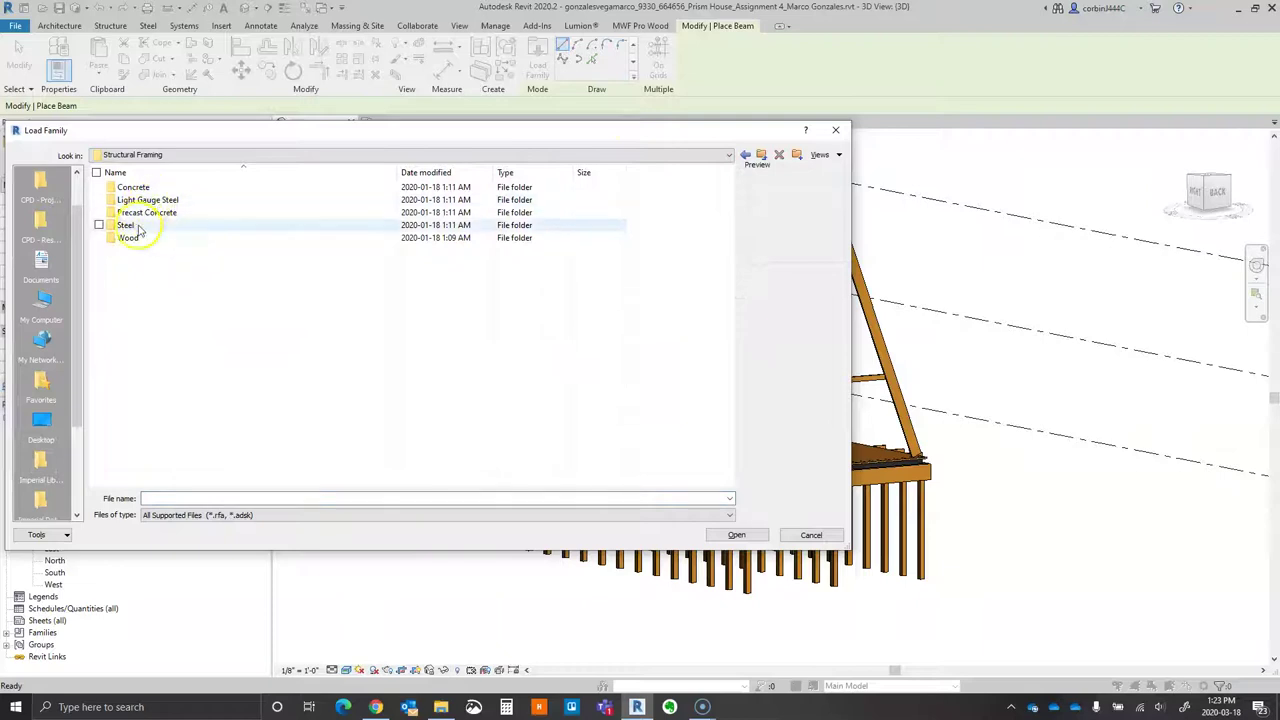
double_click(134, 225)
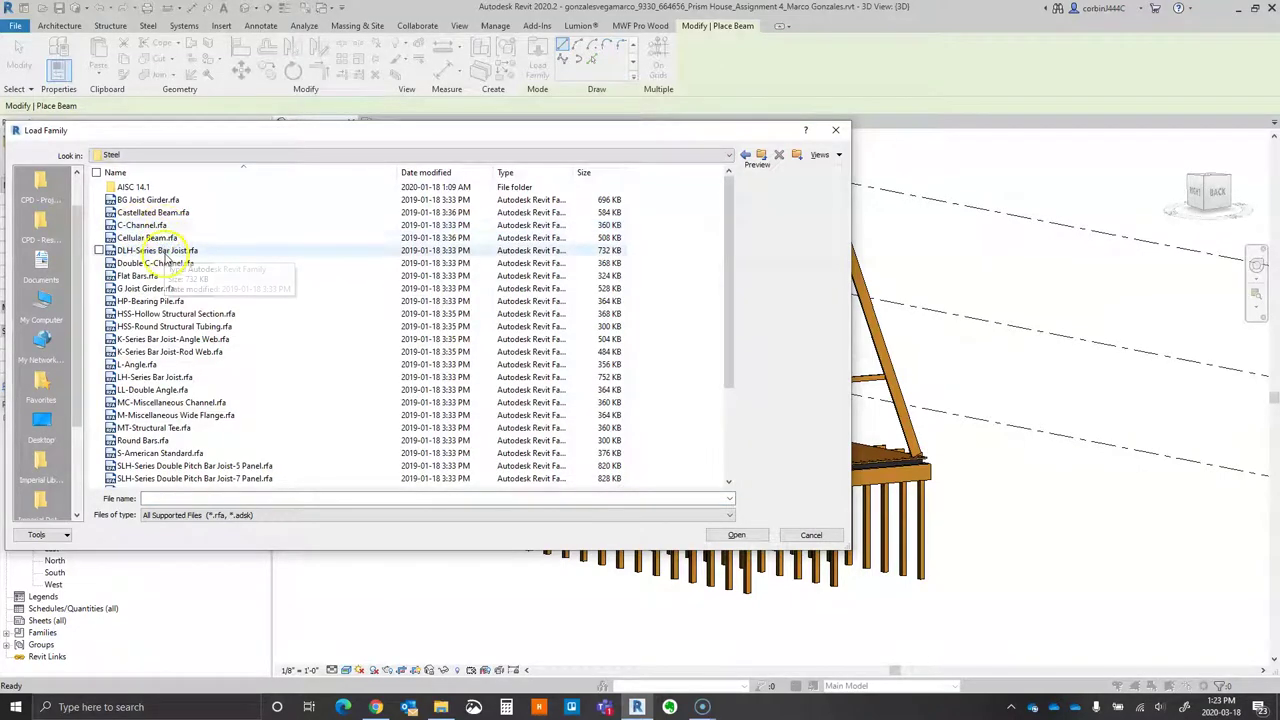
left_click(189, 328)
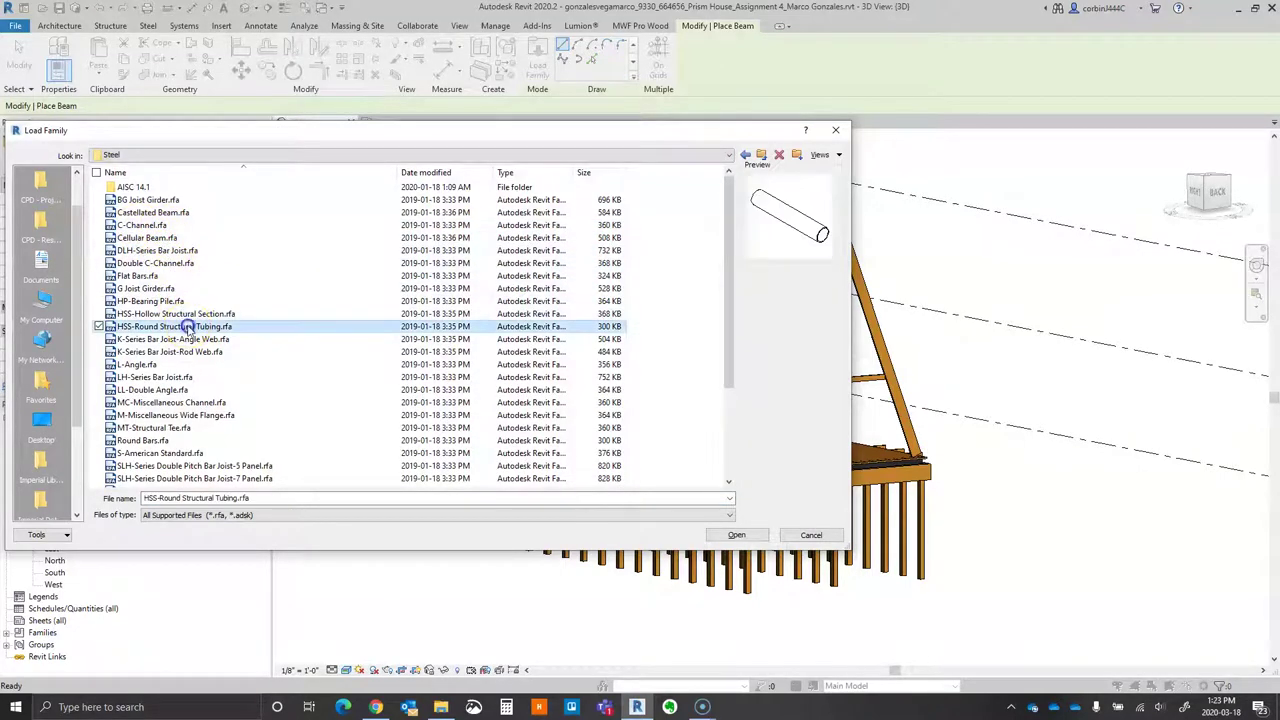
left_click(724, 537)
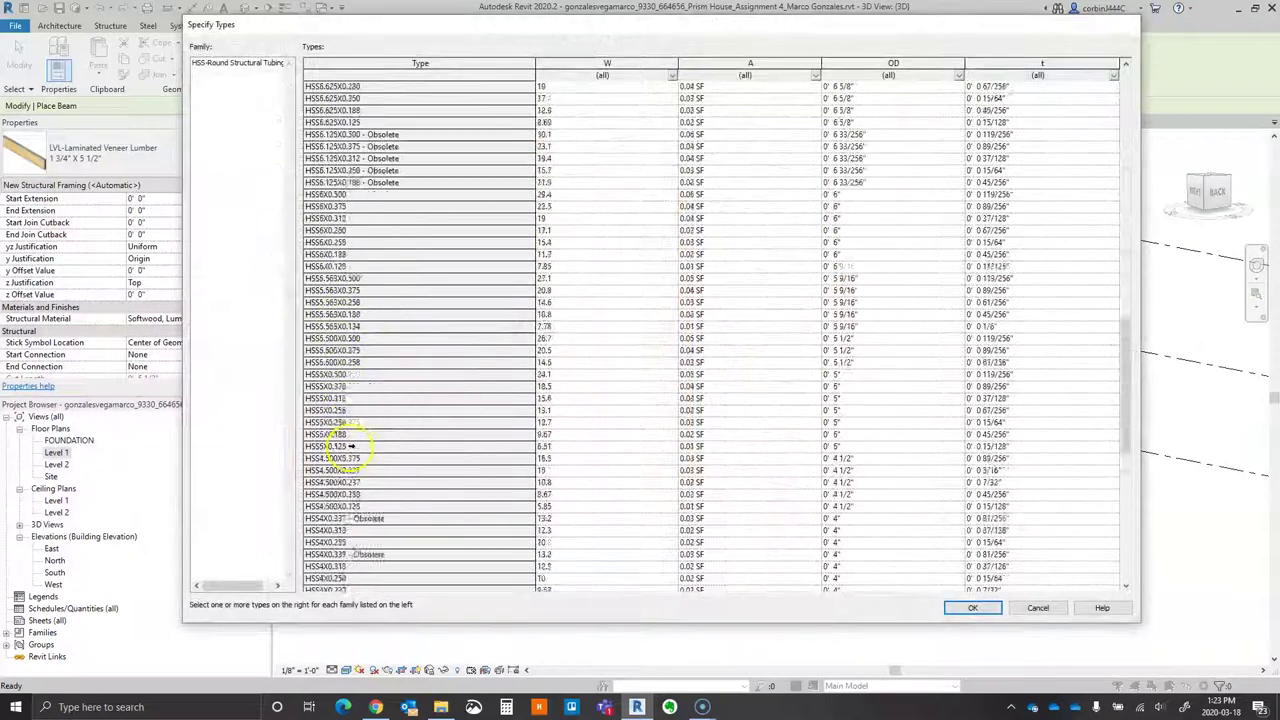
- Pick the HSS5X0.500 and HSS7X0.500 tubing sizes and load them
scroll(352, 446, "down", 1)
left_click(365, 338)
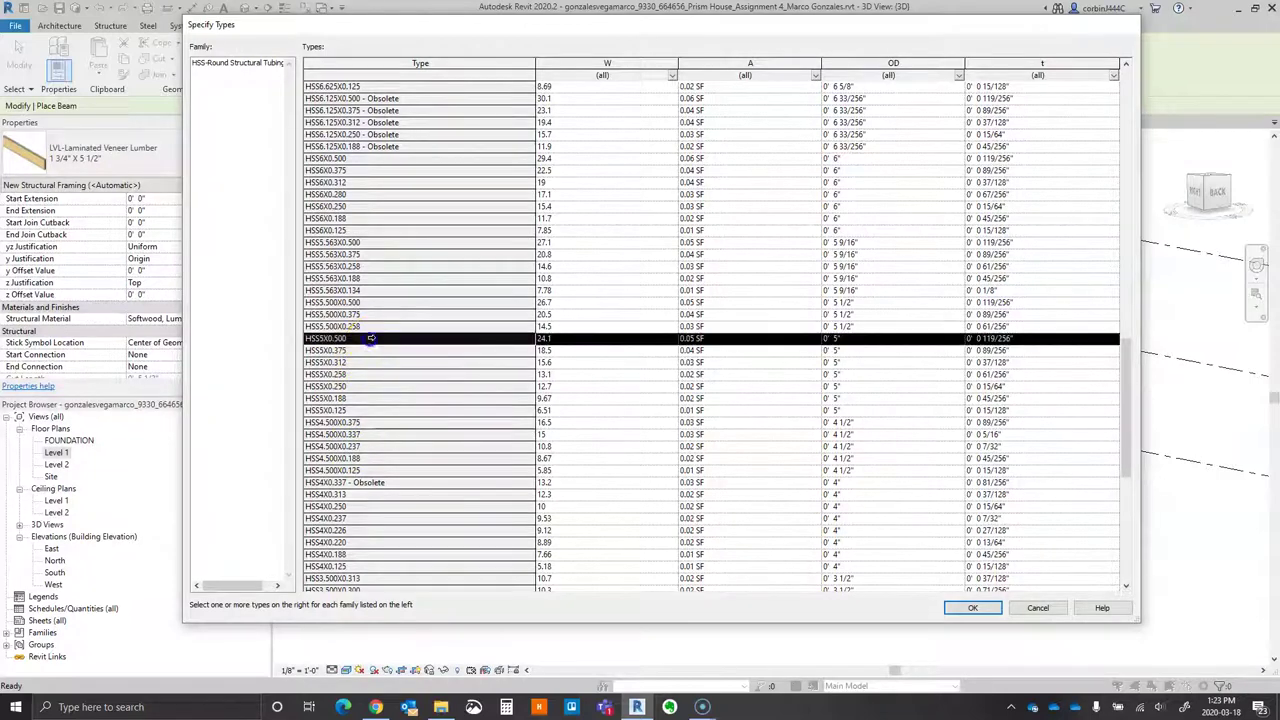
scroll(337, 168, "up", 5)
scroll(334, 172, "up", 4)
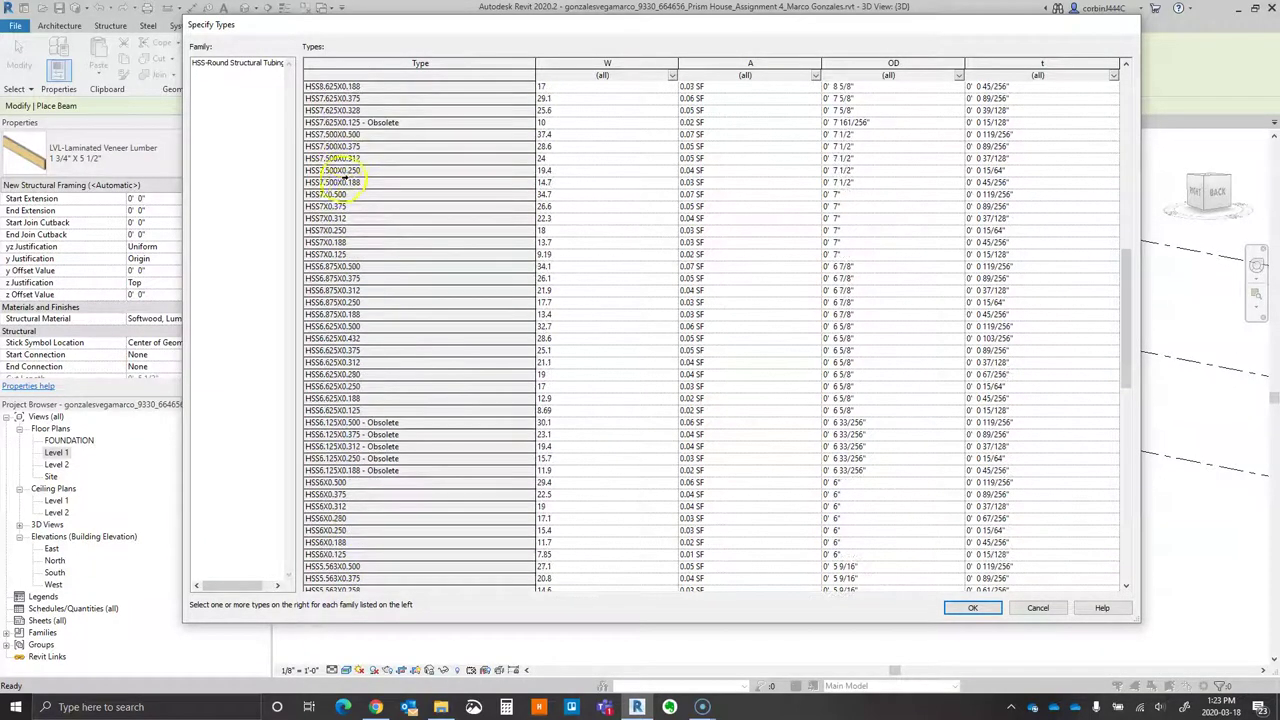
left_click(330, 195)
left_click(968, 616)
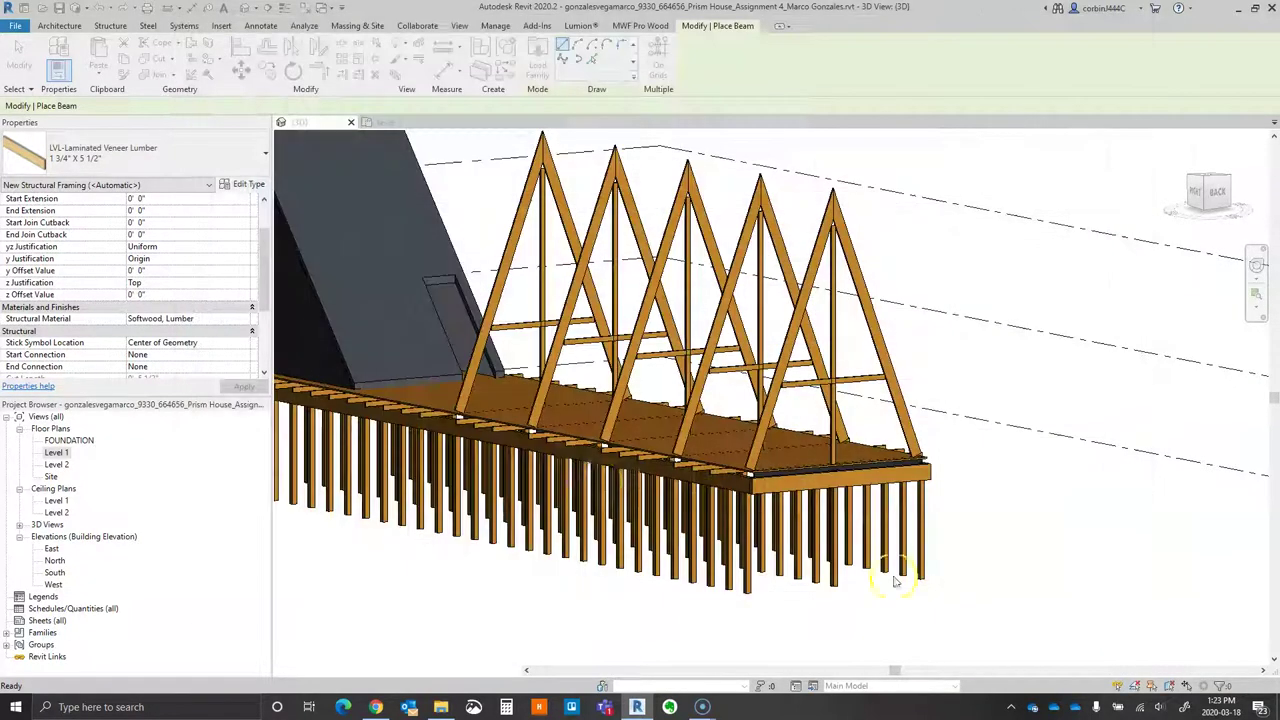
- In the truss Type Properties, set Vertical Webs to HSS7X0.500 and Diagonal Webs to HSS5X0.500
key("Escape")
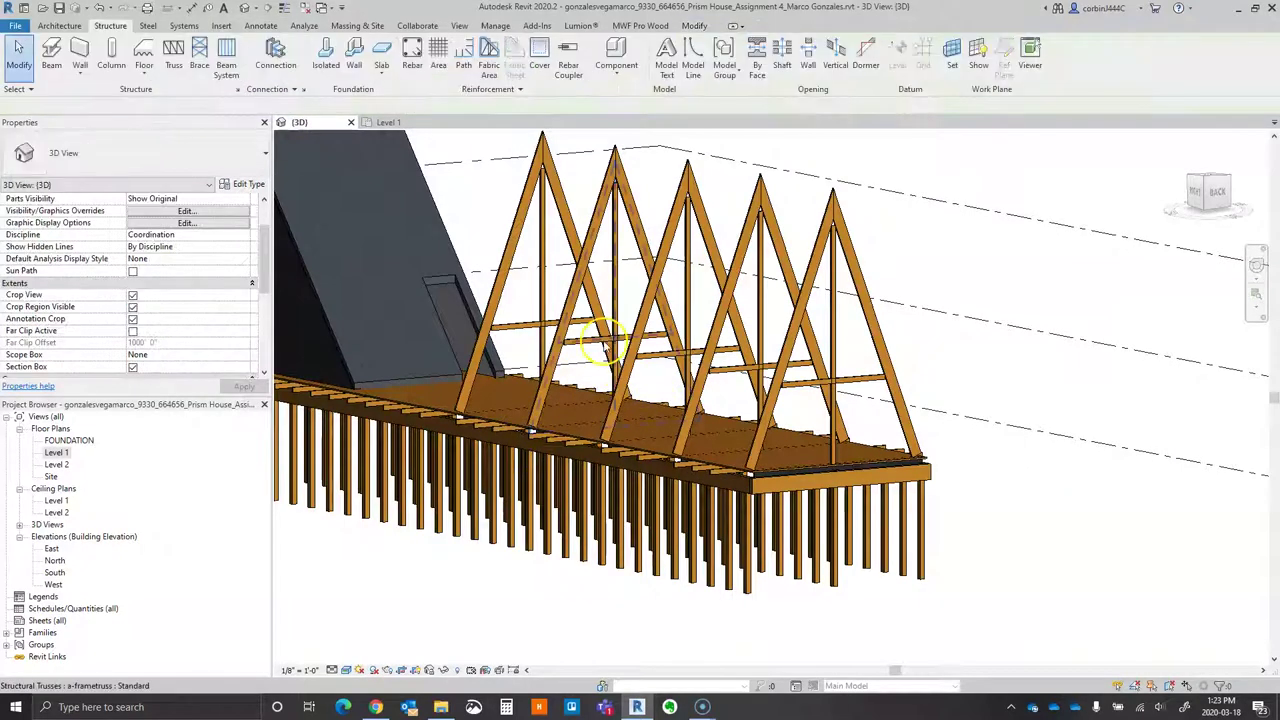
left_click(508, 323)
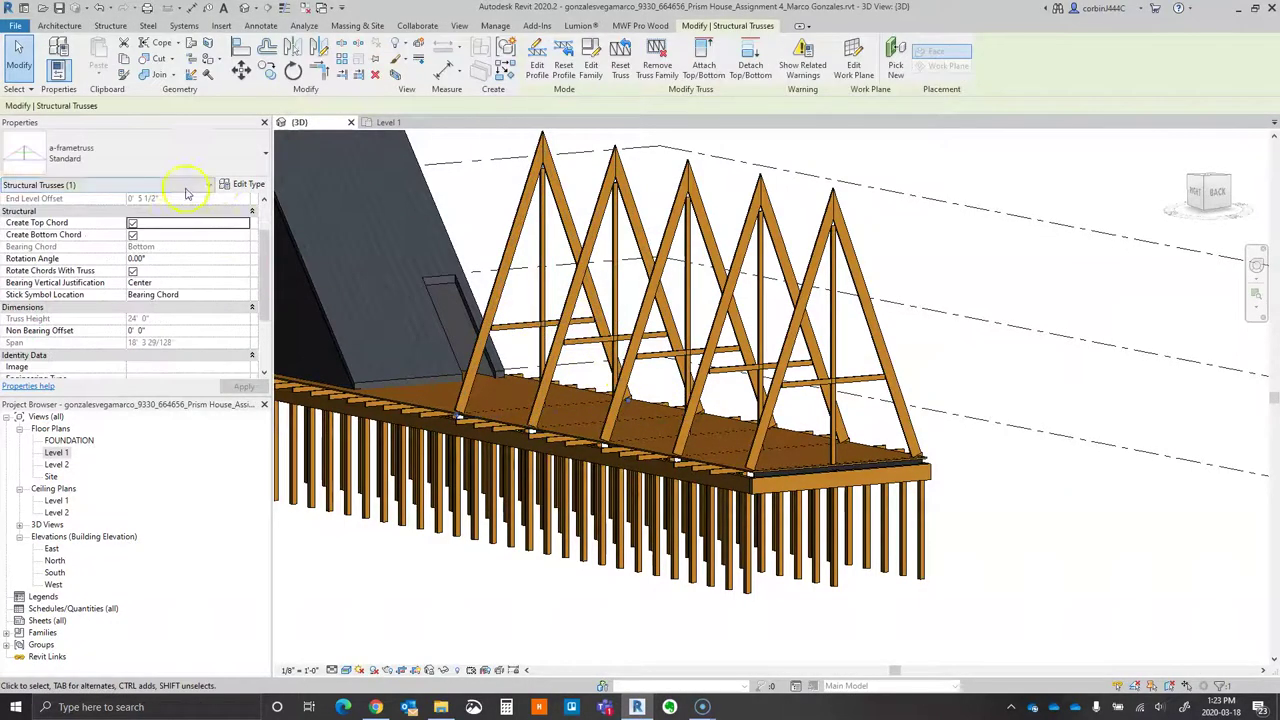
left_click(245, 184)
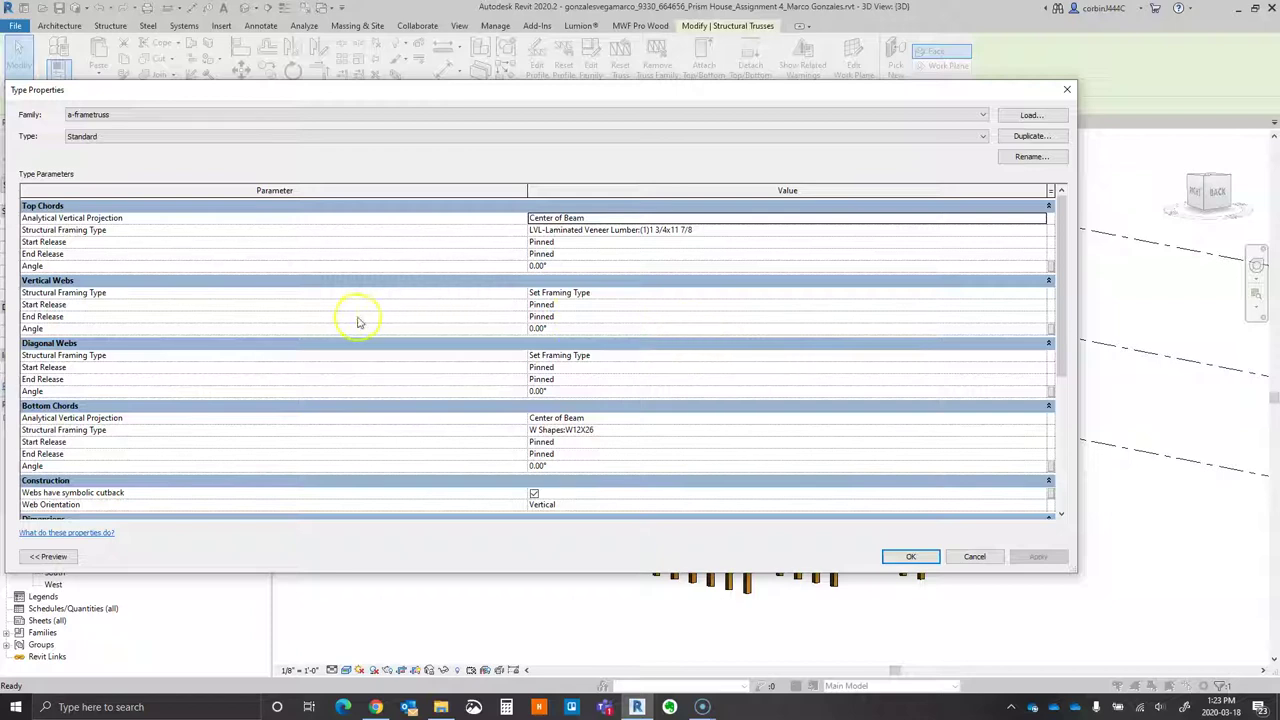
left_click(1033, 293)
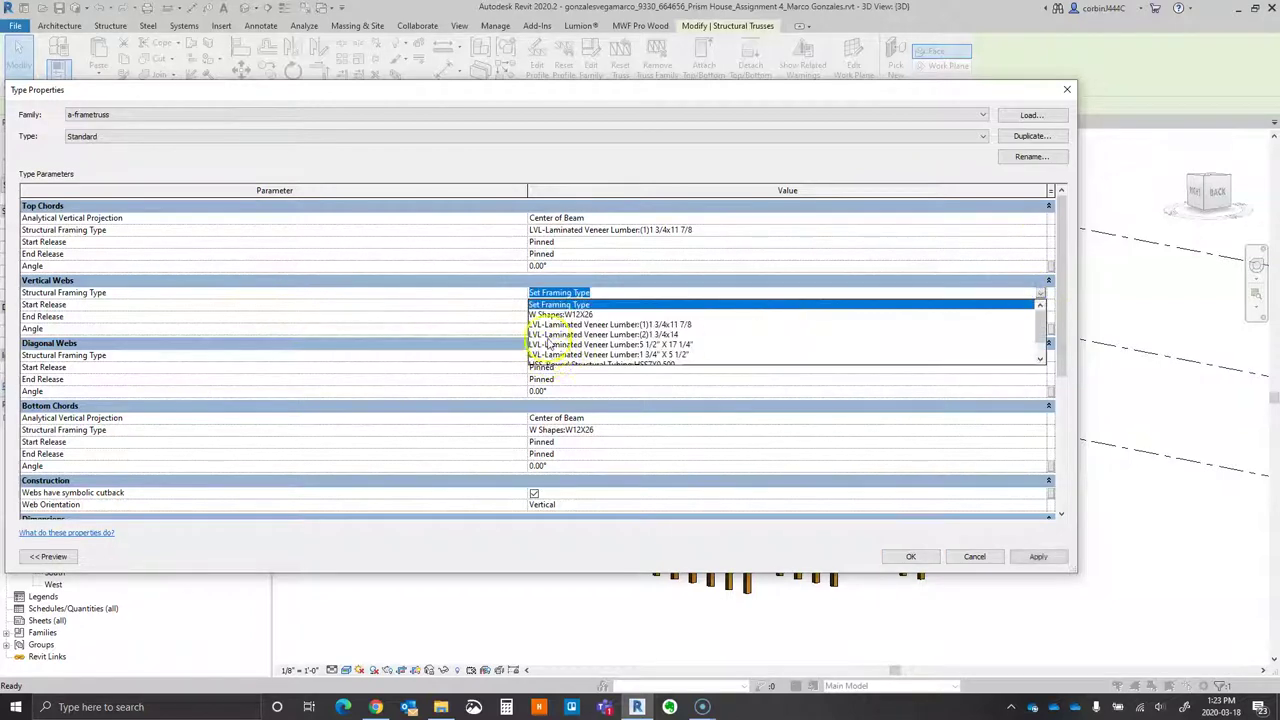
scroll(556, 341, "down", 1)
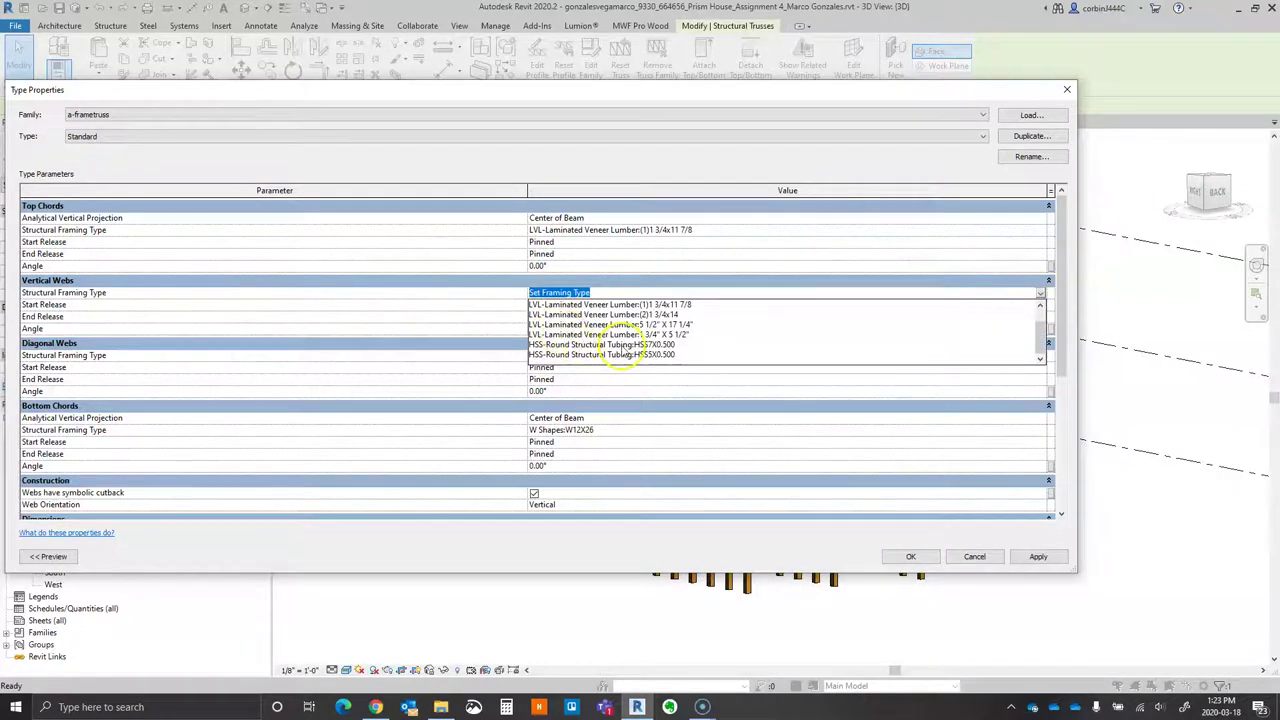
left_click(626, 344)
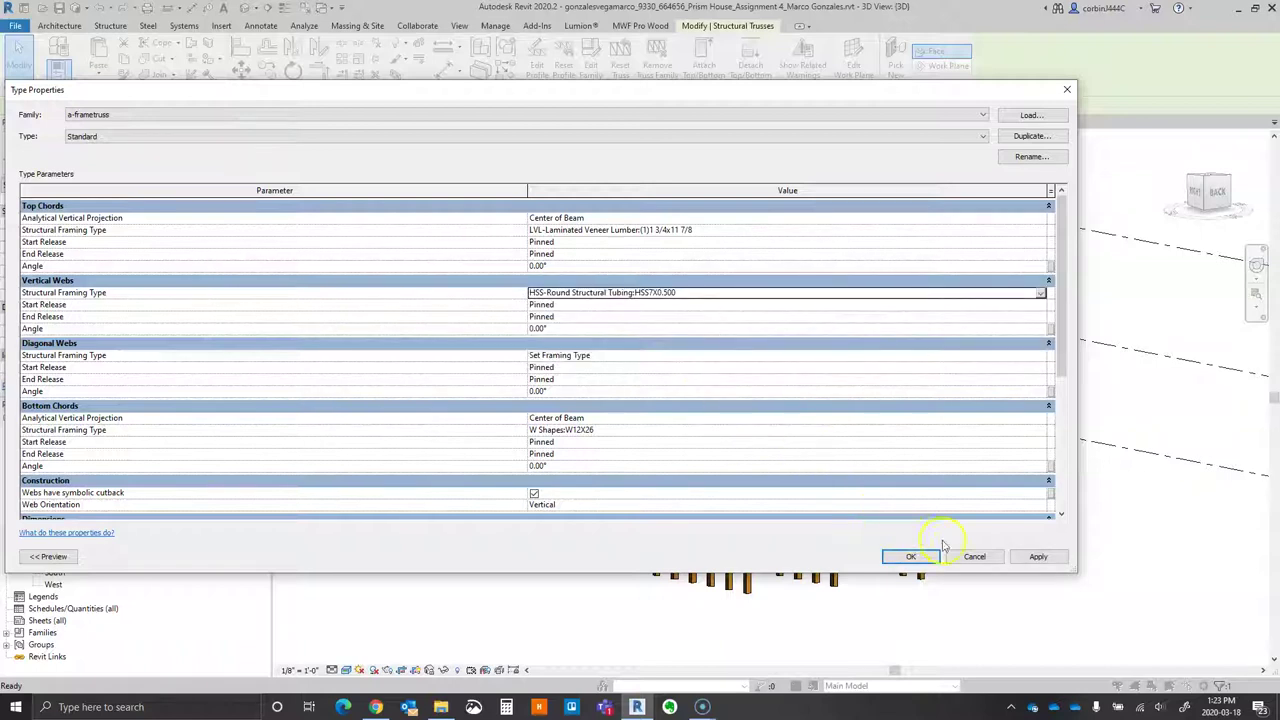
left_click(1021, 558)
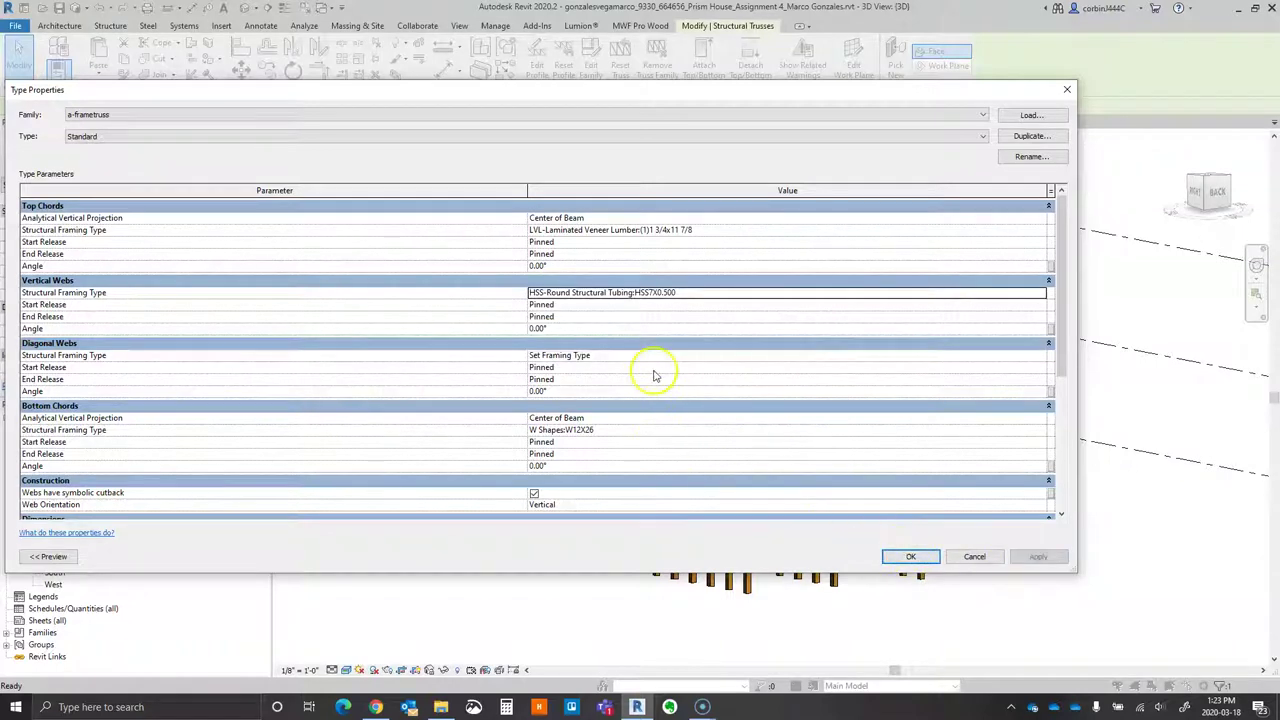
left_click(1038, 356)
scroll(590, 420, "down", 1)
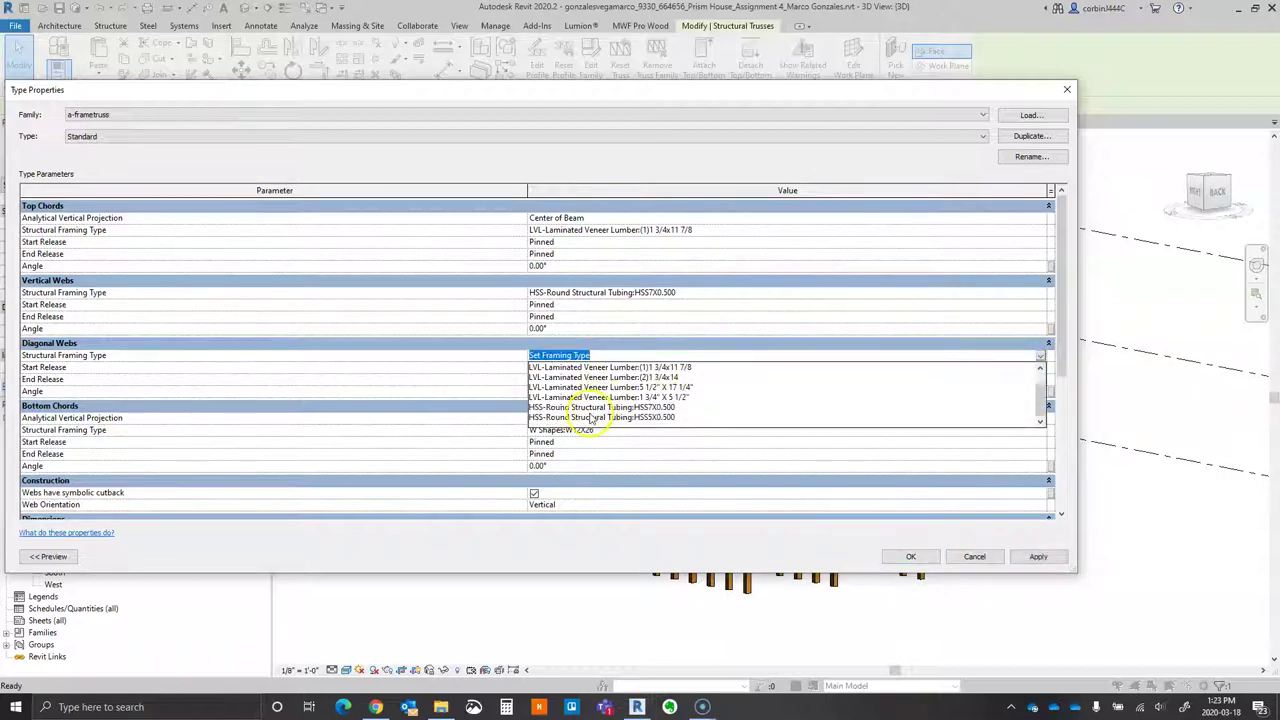
left_click(603, 417)
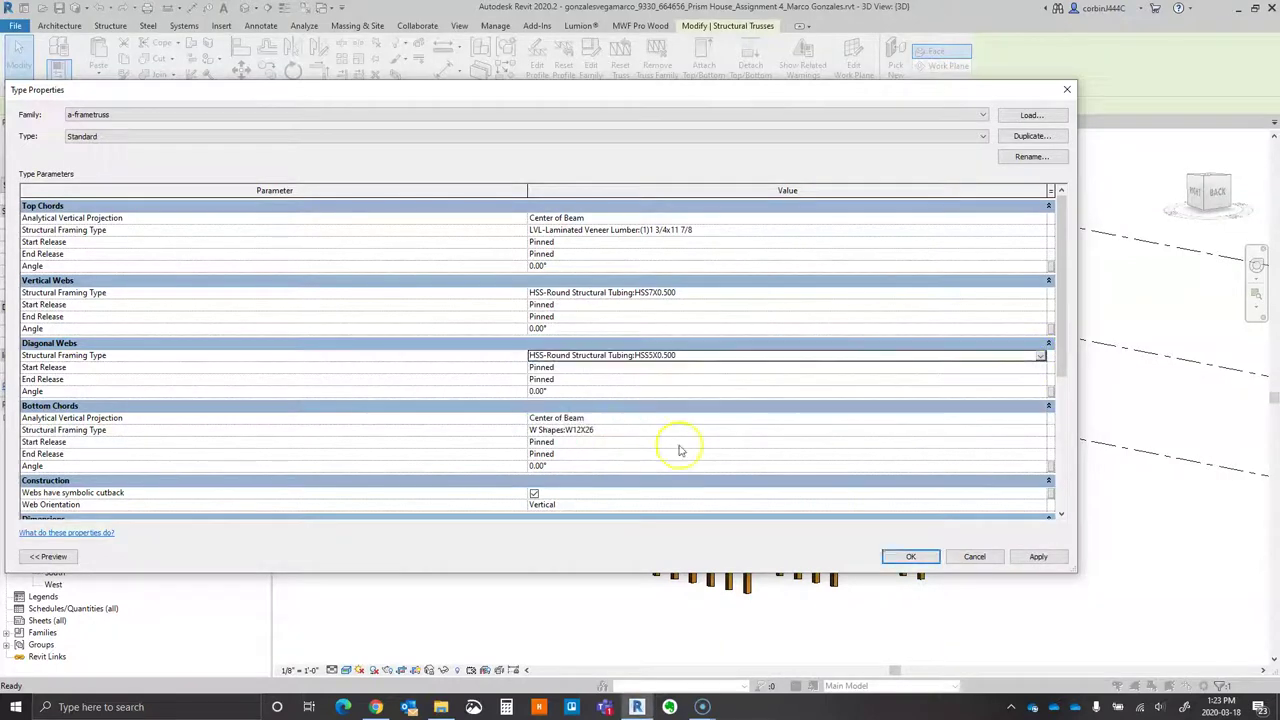
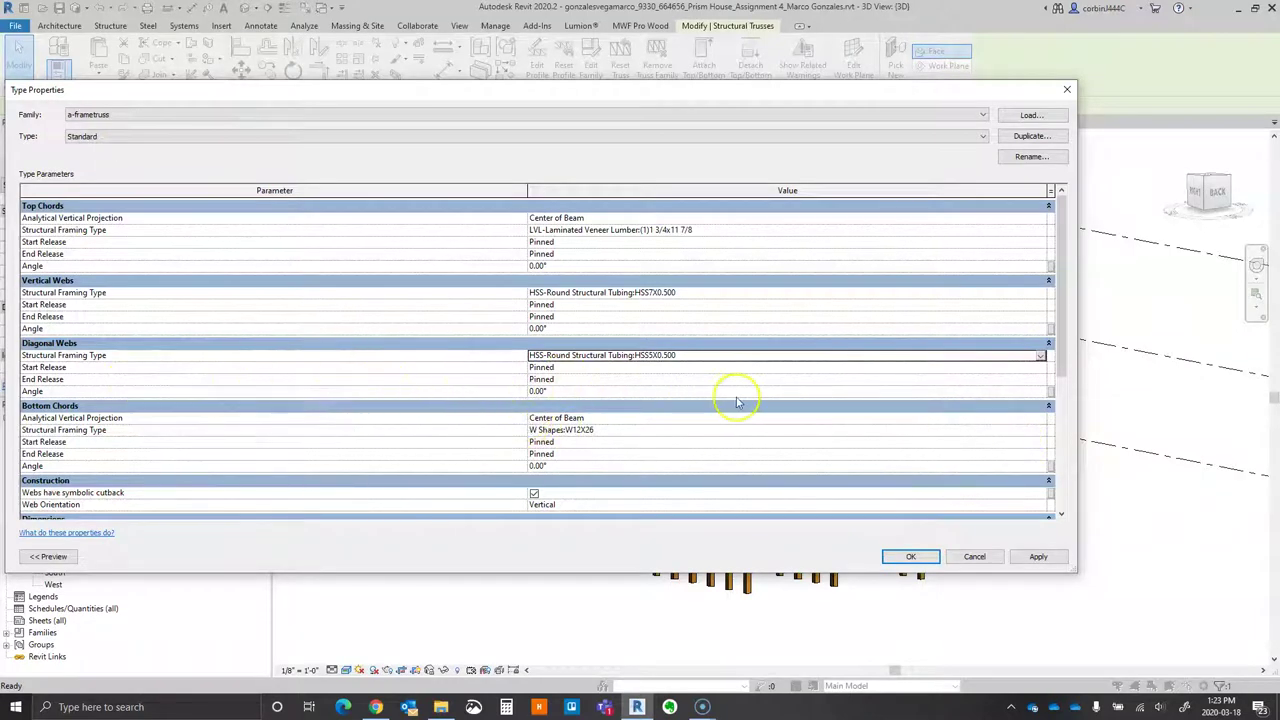
- Accept and close the open truss type settings
scroll(454, 420, "down", 3)
scroll(455, 423, "up", 3)
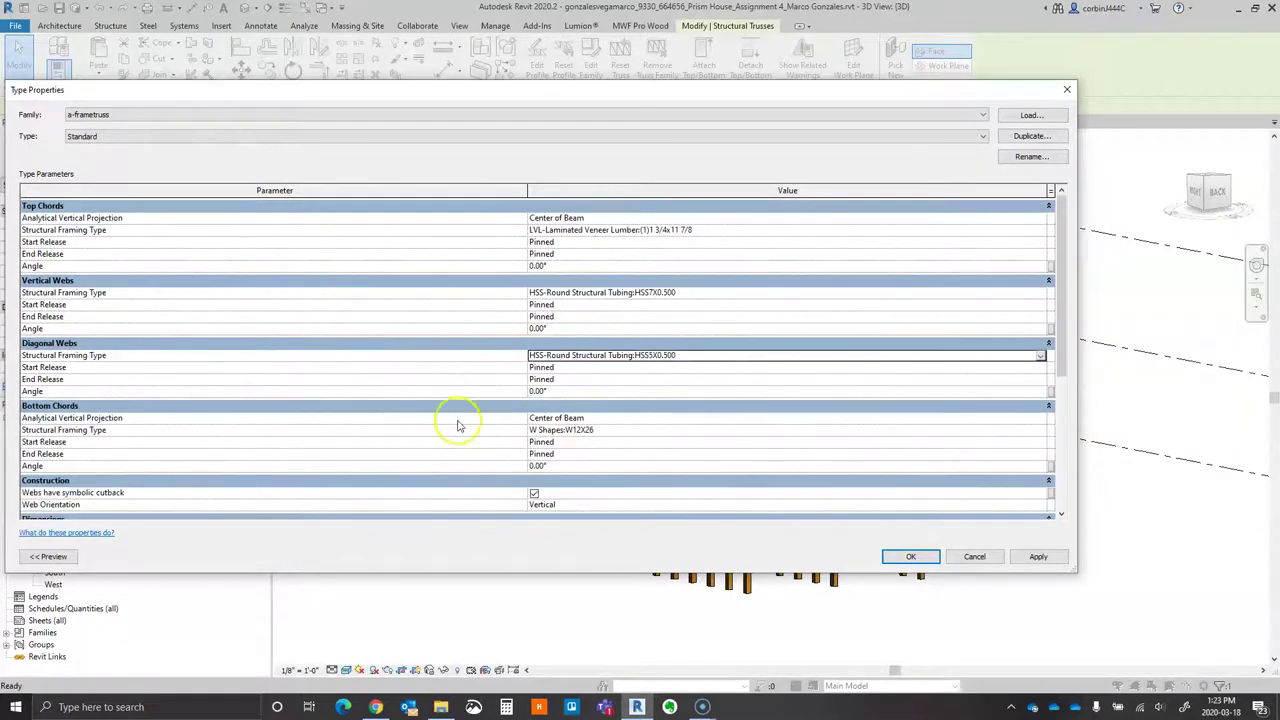
left_click(913, 556)
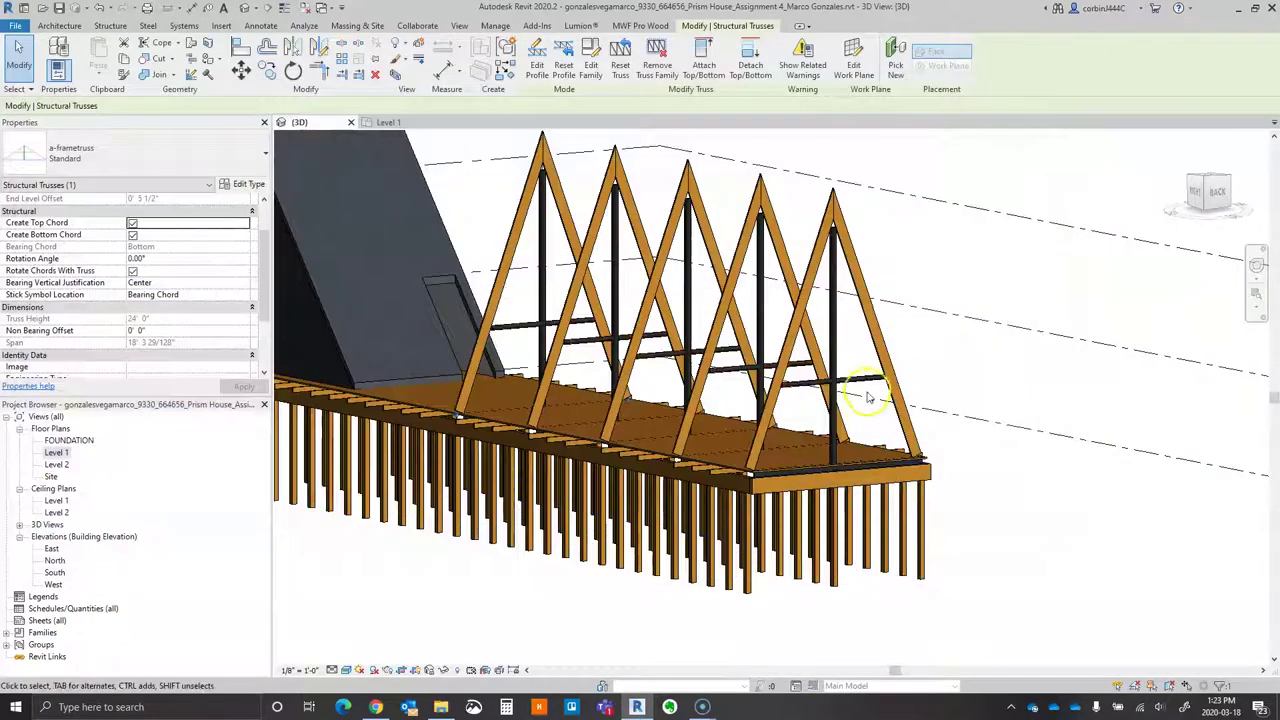
scroll(829, 343, "up", 5)
scroll(934, 429, "down", 5)
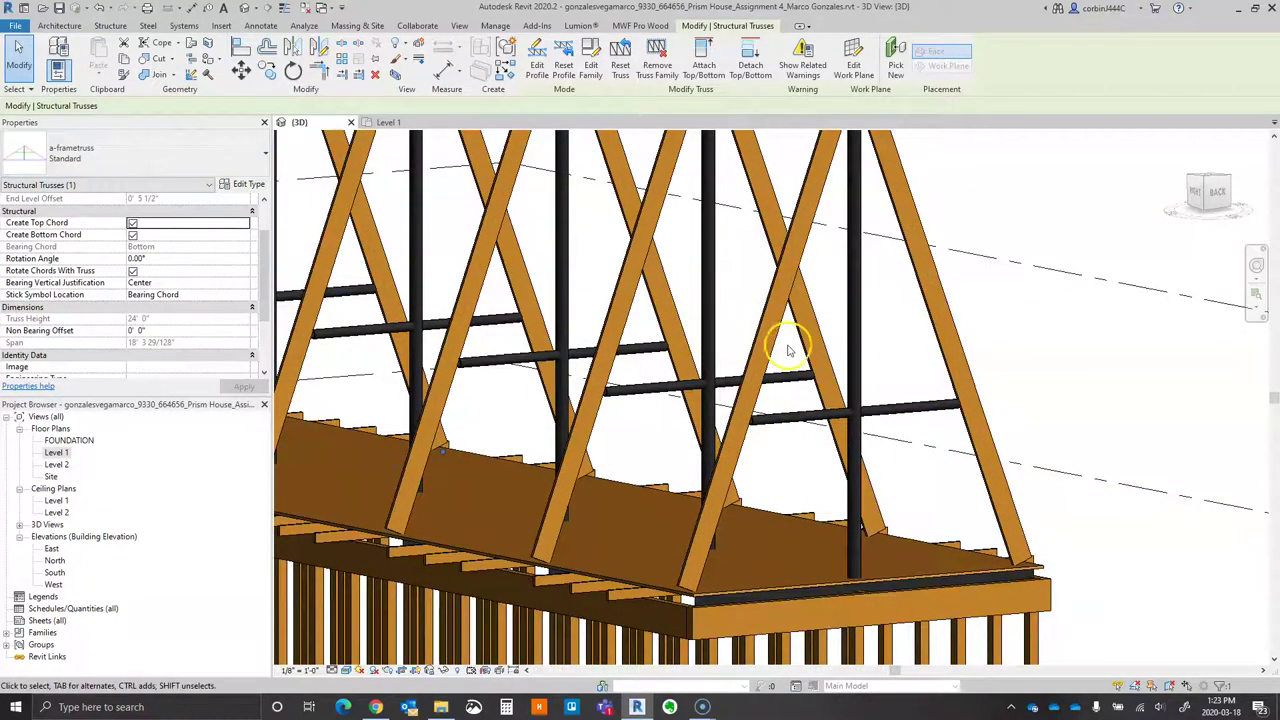
- Set the truss type's Top Chords to HSS-Round Structural Tubing:HSS5X0.500 and inspect the trusses
left_click(776, 366)
left_click(222, 186)
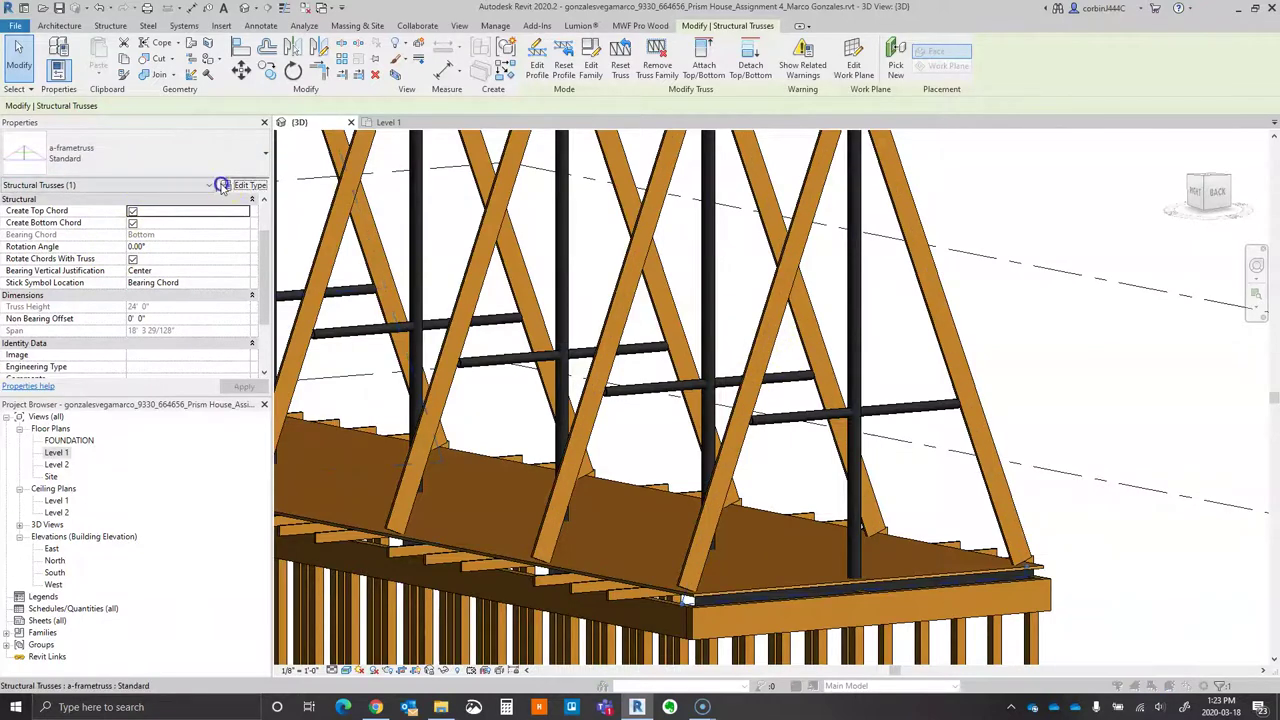
left_click(1030, 229)
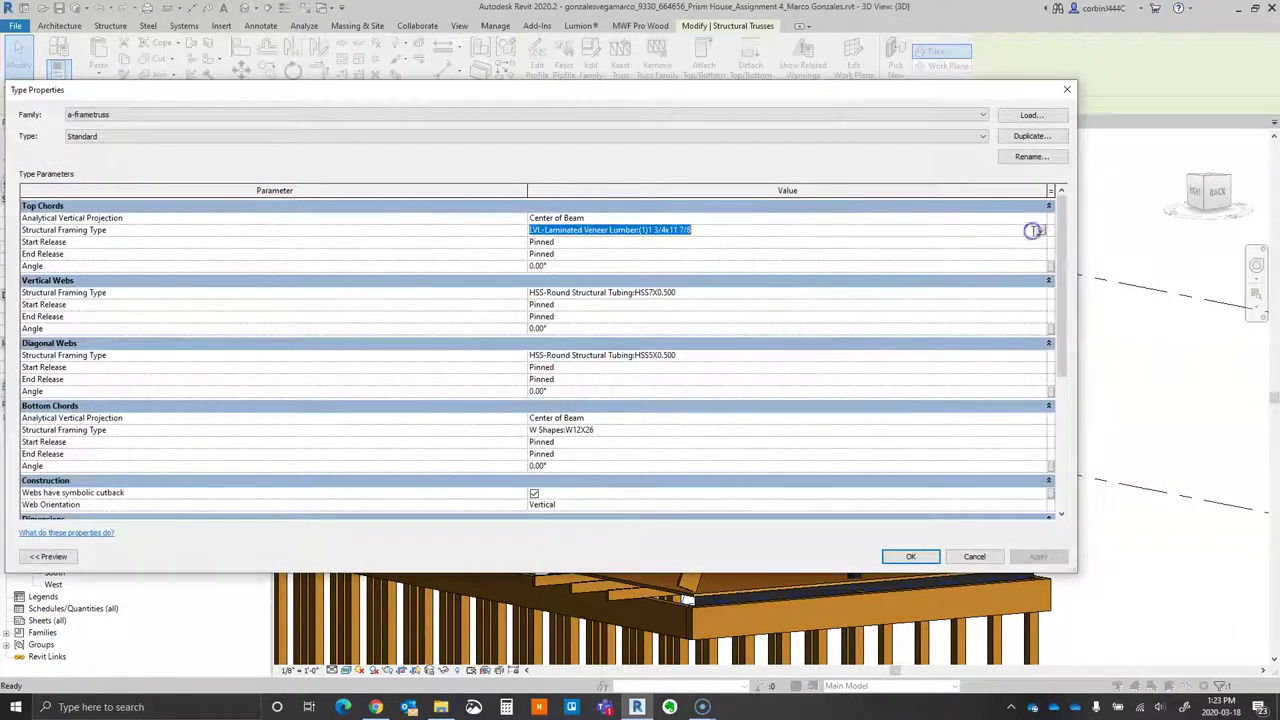
left_click(1040, 230)
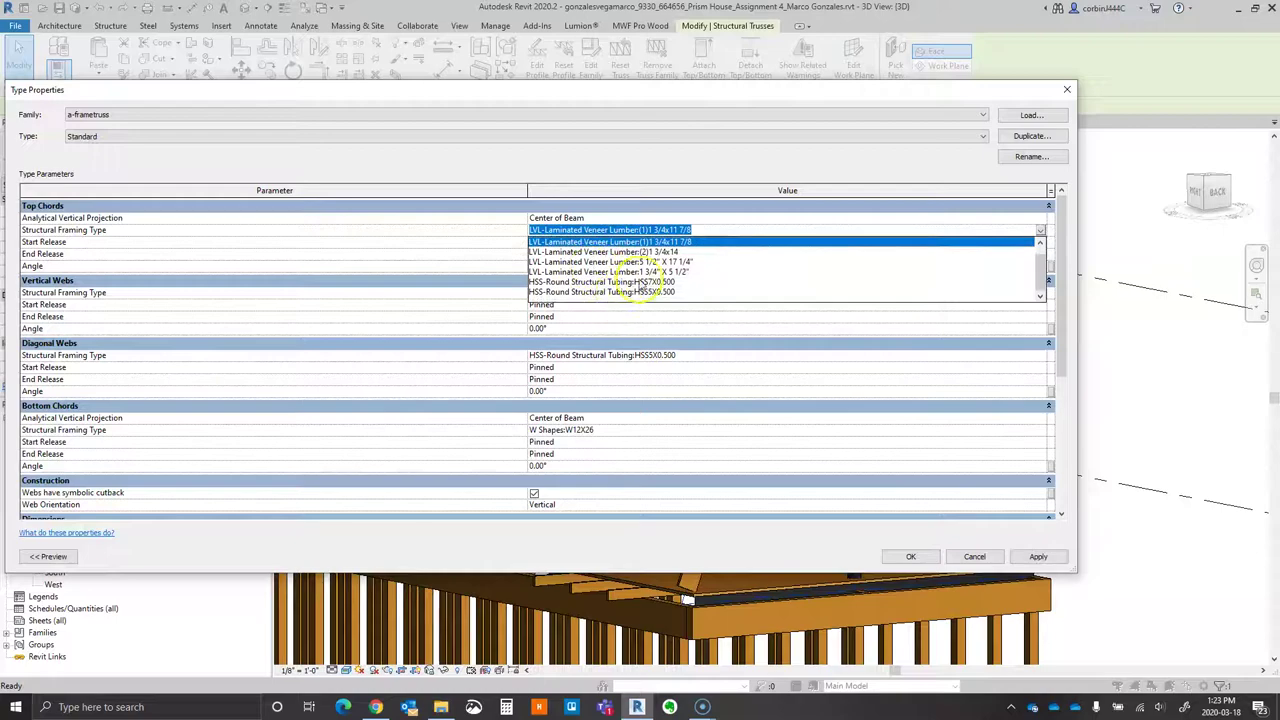
left_click(642, 292)
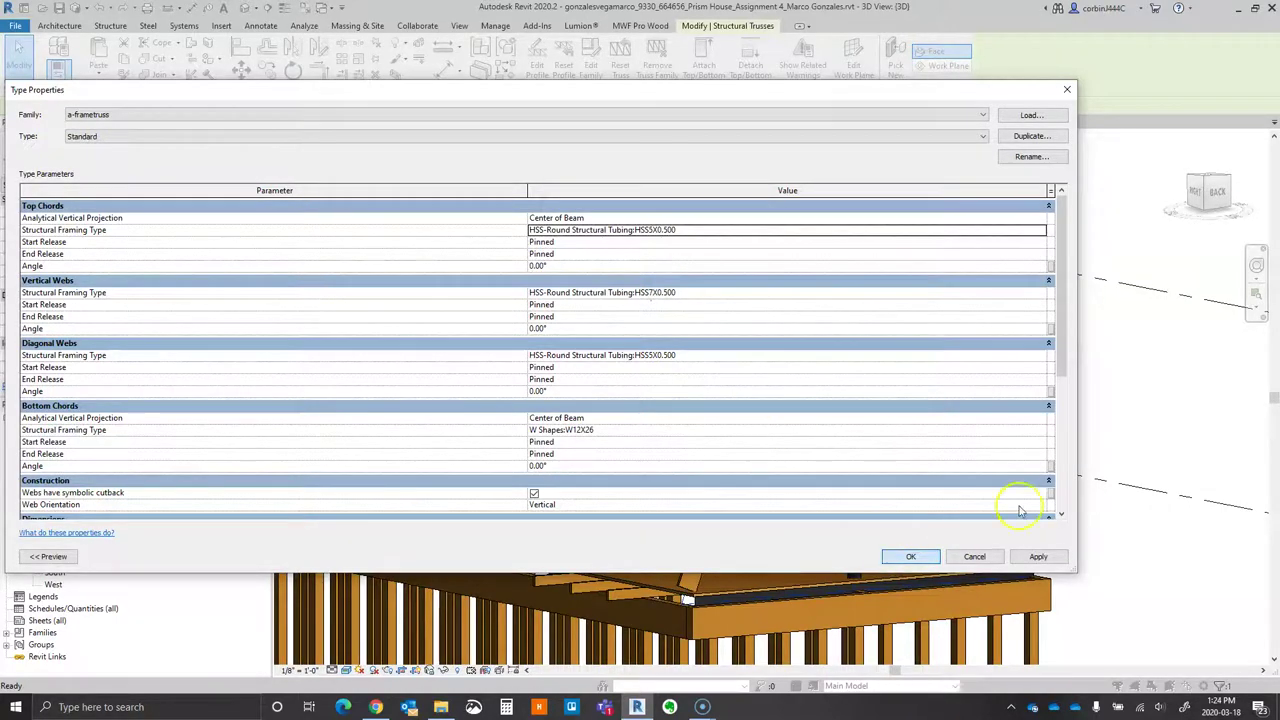
key("Return")
key("Escape")
middle_click_drag(1066, 443, 1100, 443, "shift")
scroll(1051, 423, "up", 3)
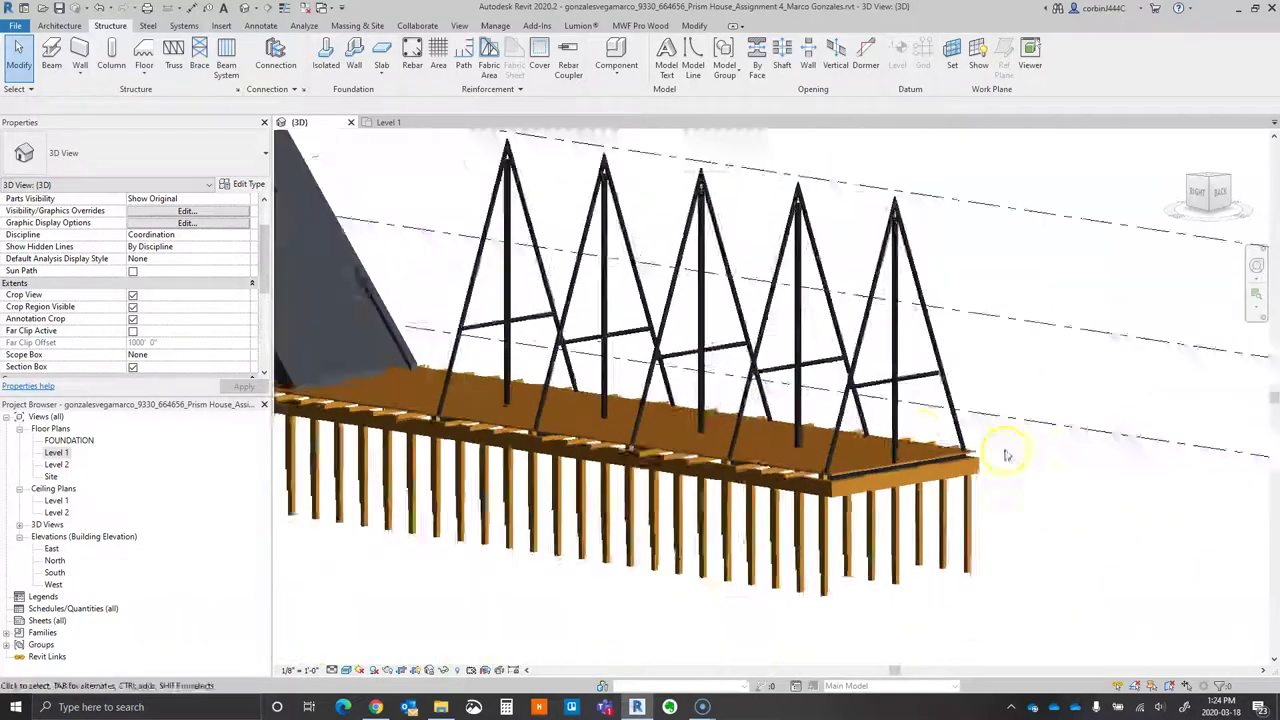
scroll(920, 300, "up", 5)
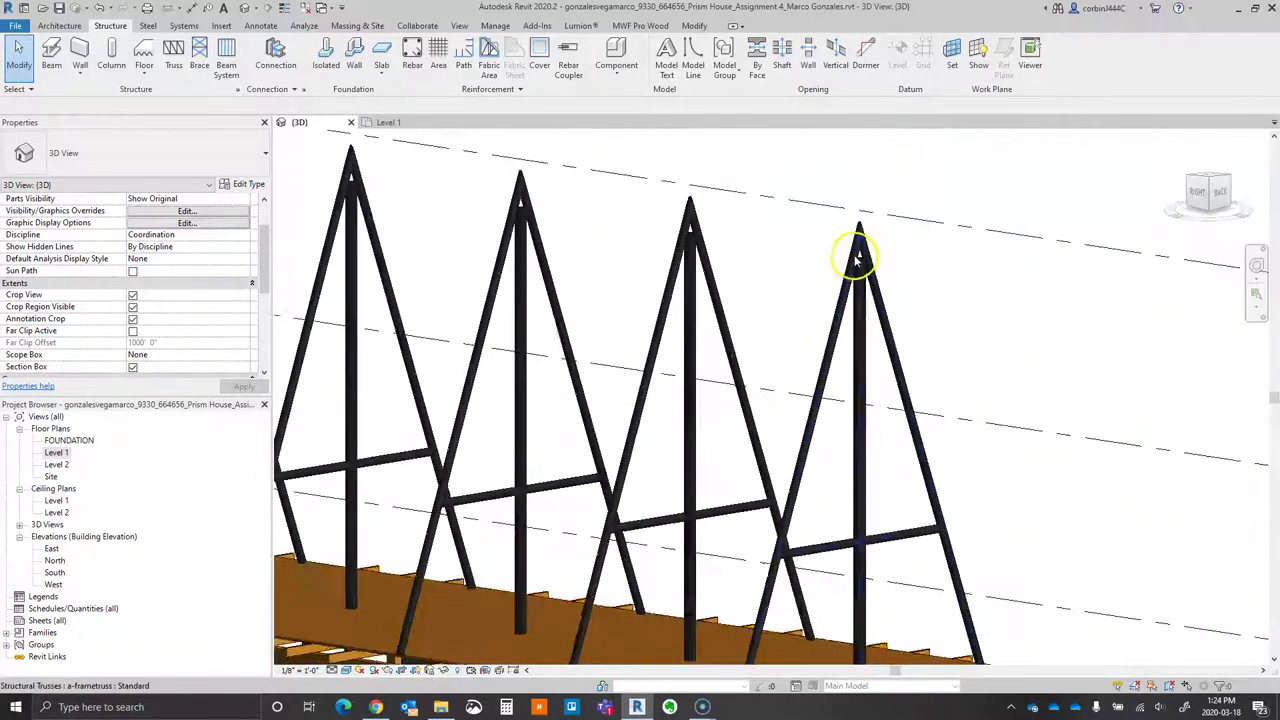
scroll(857, 258, "up", 3)
scroll(930, 260, "down", 6)
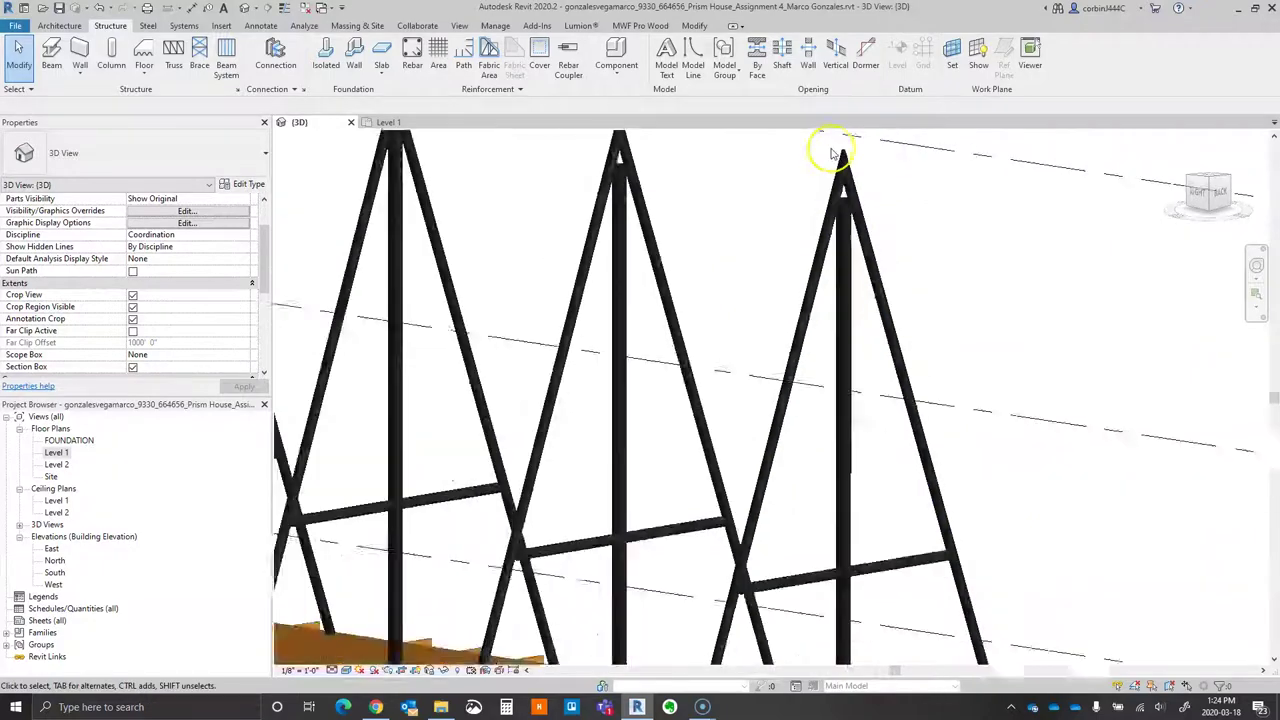
middle_click_drag(900, 300, 716, 267, "shift")
middle_click_drag(530, 365, 661, 399, "shift")
scroll(661, 399, "down", 2)
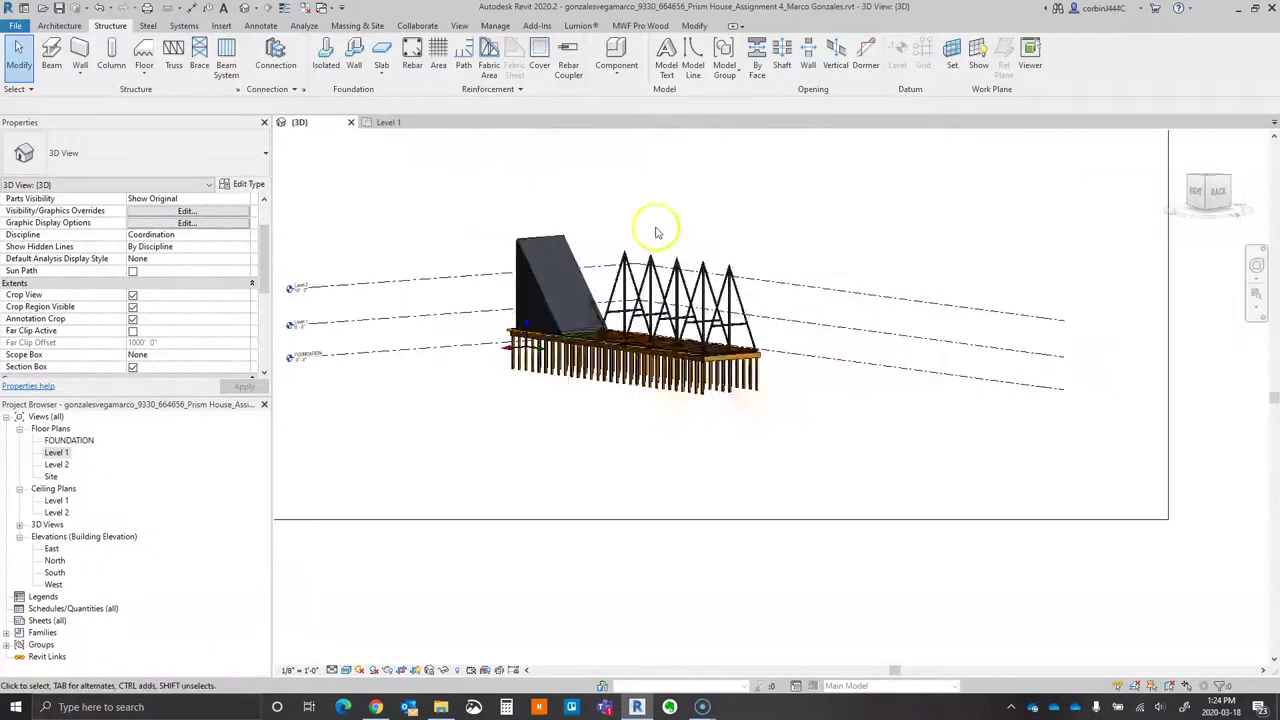
scroll(657, 229, "up", 3)
scroll(757, 528, "up", 3)
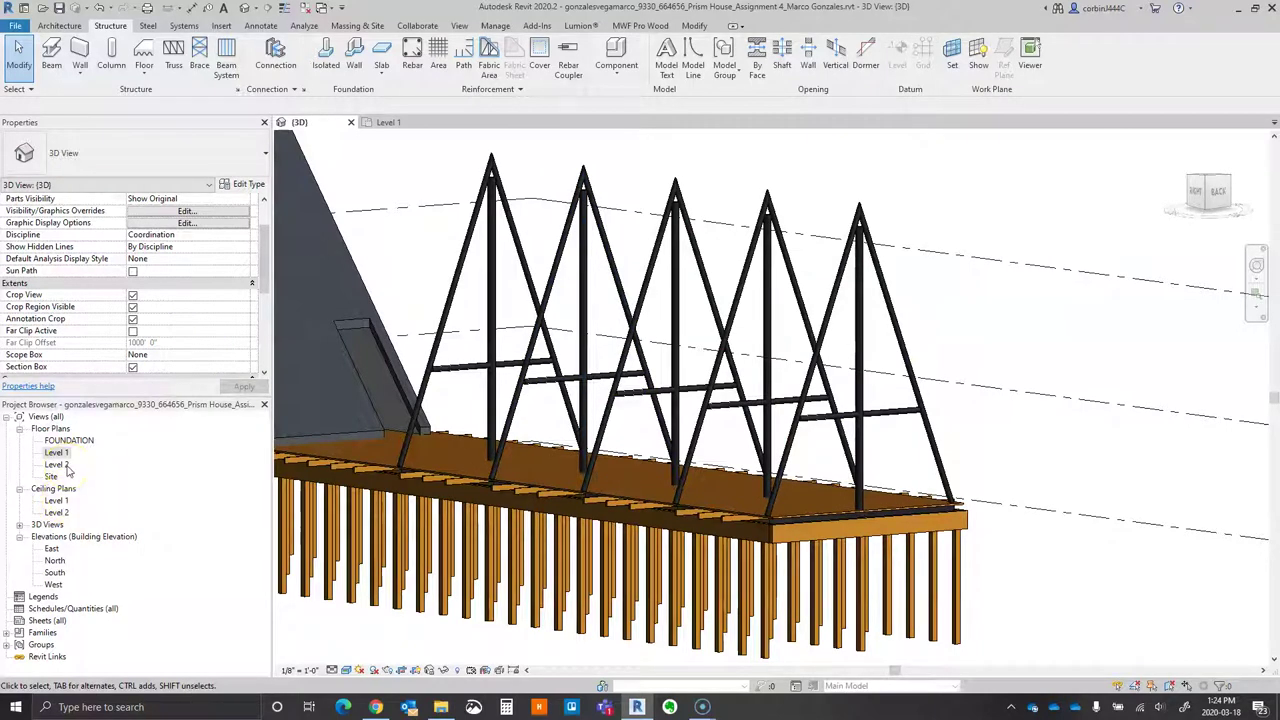
key("z")
key("f")
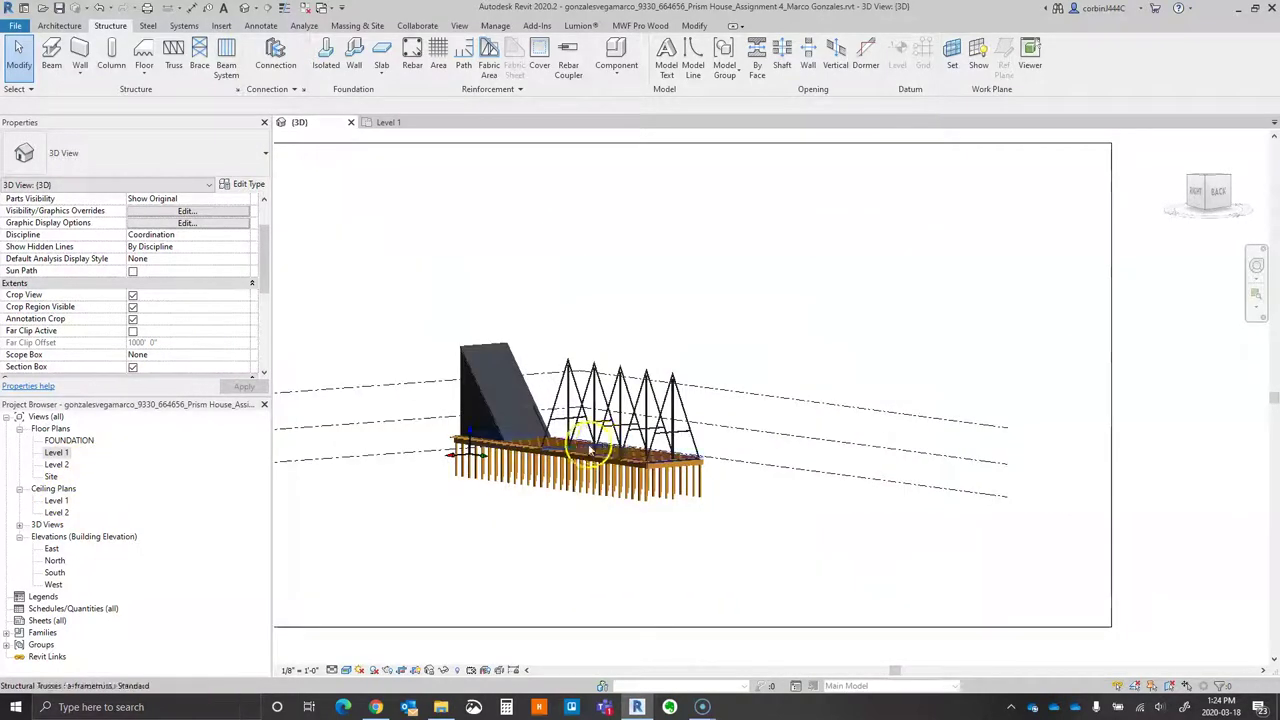
- In the North elevation, lower Level 2 to 9' 0"
double_click(54, 561)
scroll(700, 391, "up", 3)
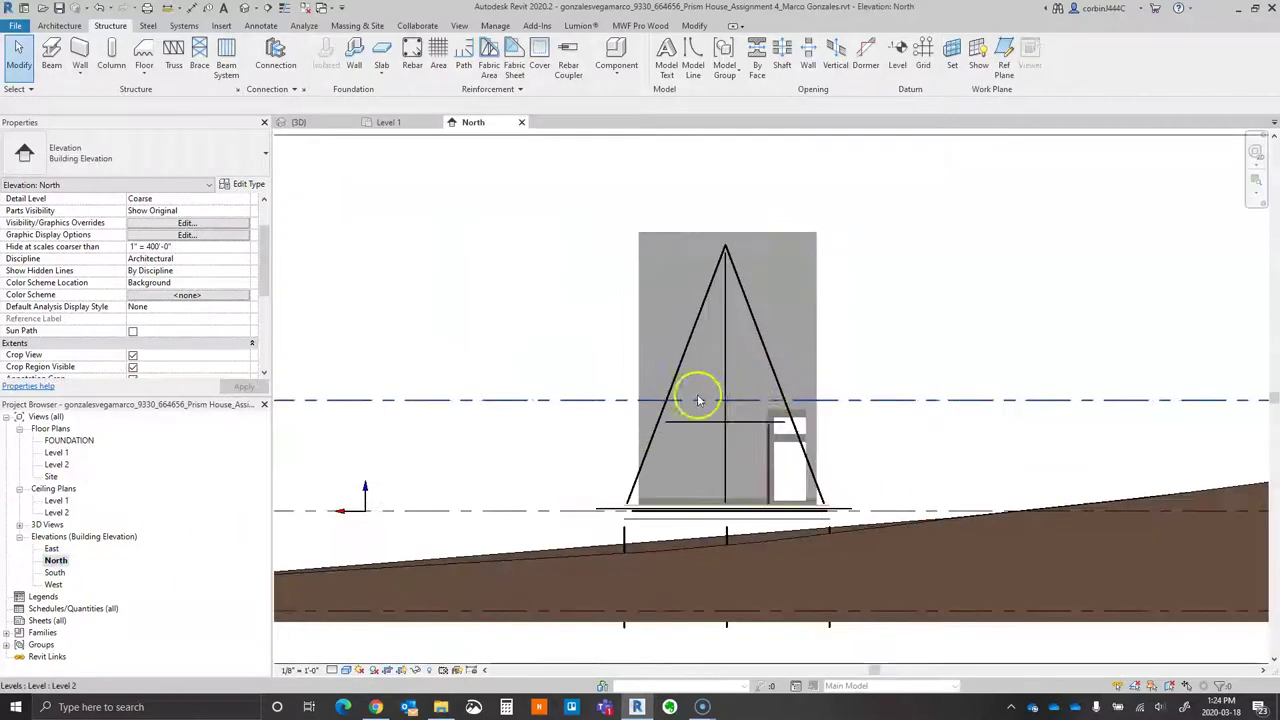
scroll(700, 429, "down", 3)
scroll(1063, 414, "up", 2)
left_click(1101, 418)
left_click(1101, 418)
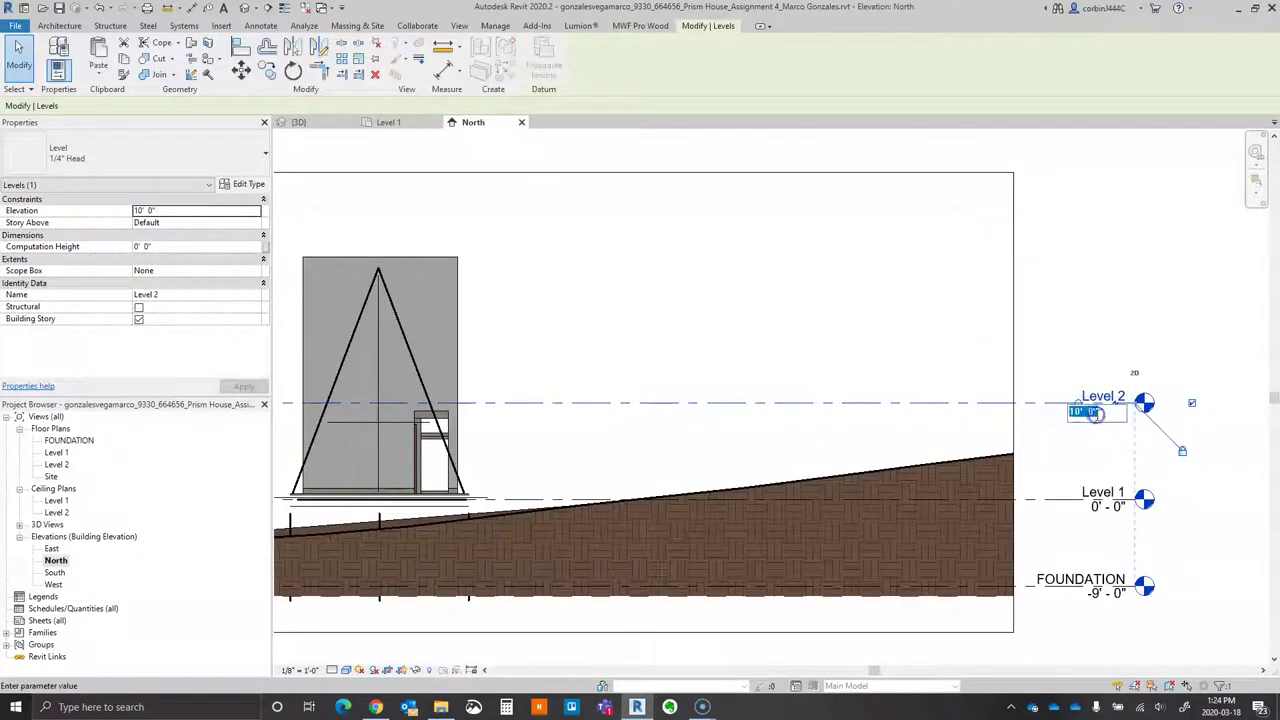
type("9")
key("Return")
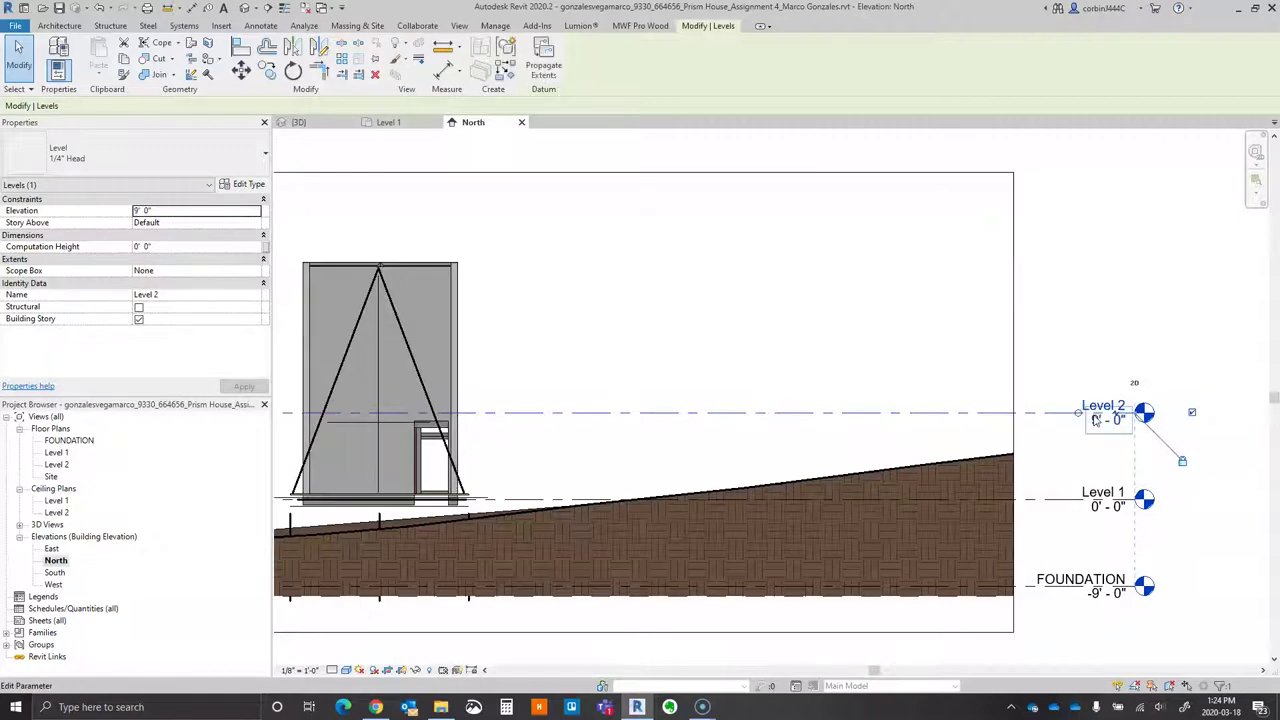
- Set the North elevation's detail level to Fine
scroll(726, 403, "down", 2)
scroll(980, 420, "up", 6)
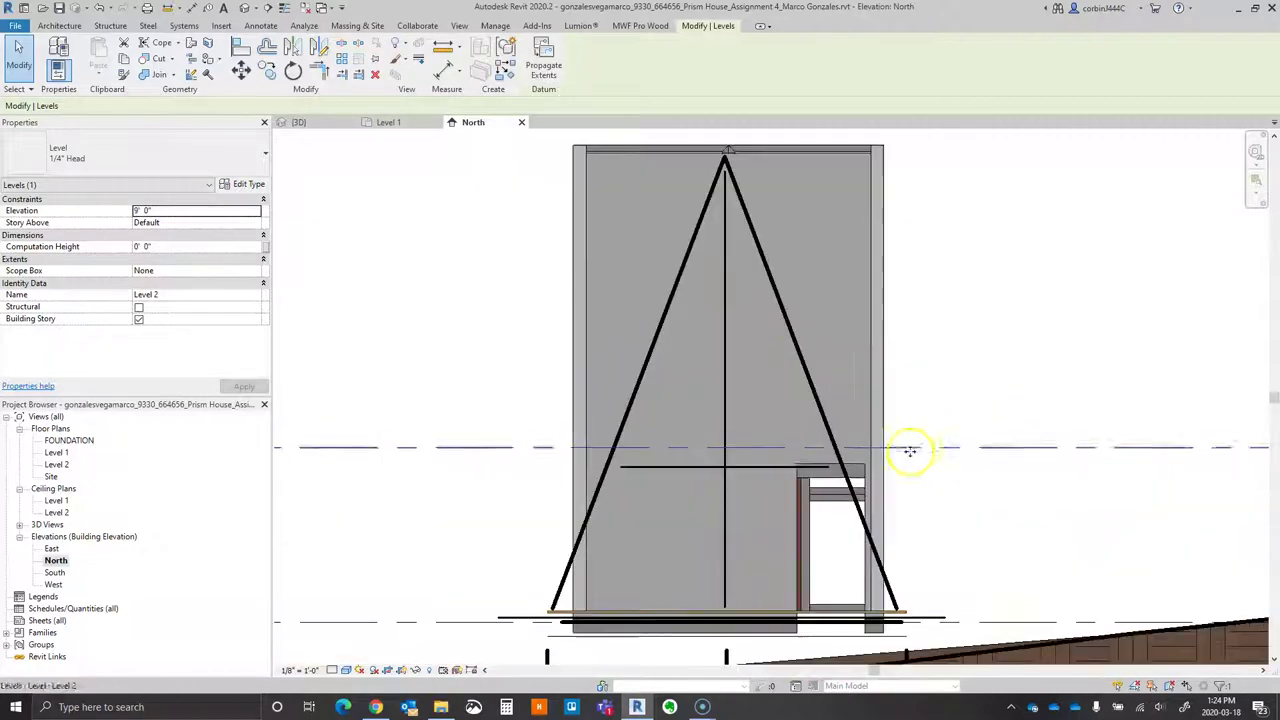
scroll(763, 468, "down", 3)
scroll(757, 463, "up", 3)
scroll(711, 471, "down", 3)
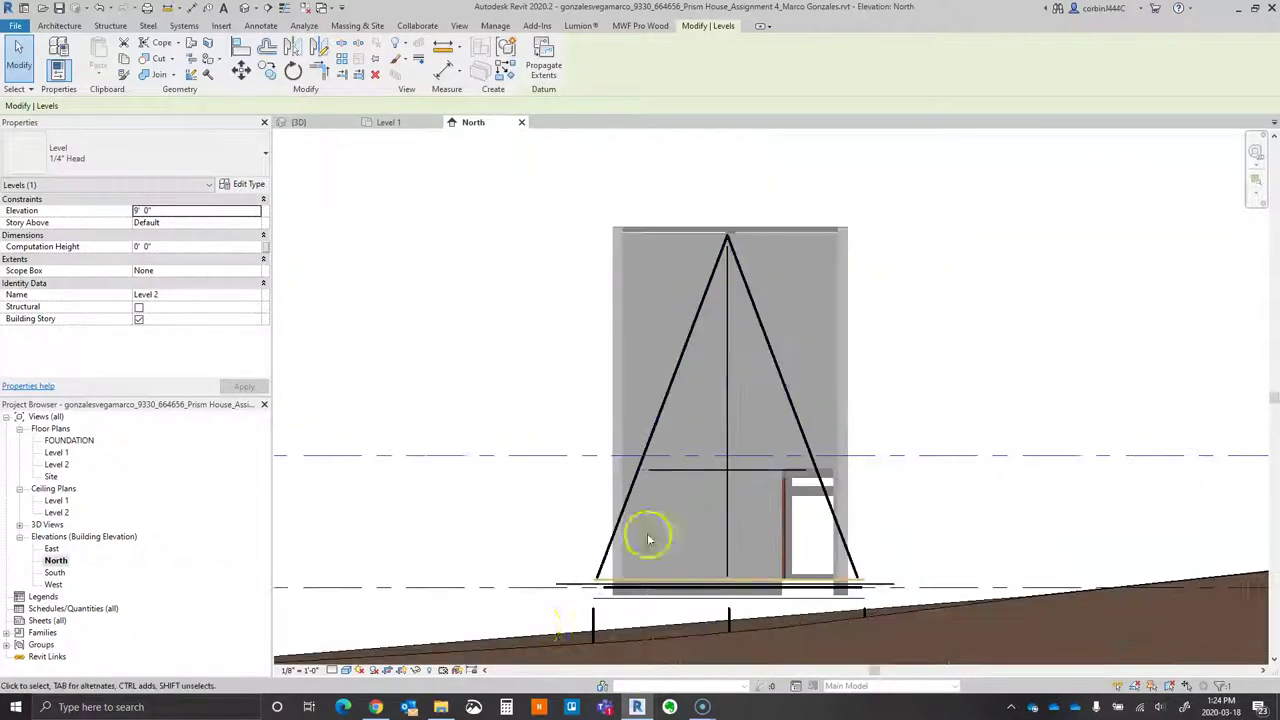
left_click(331, 670)
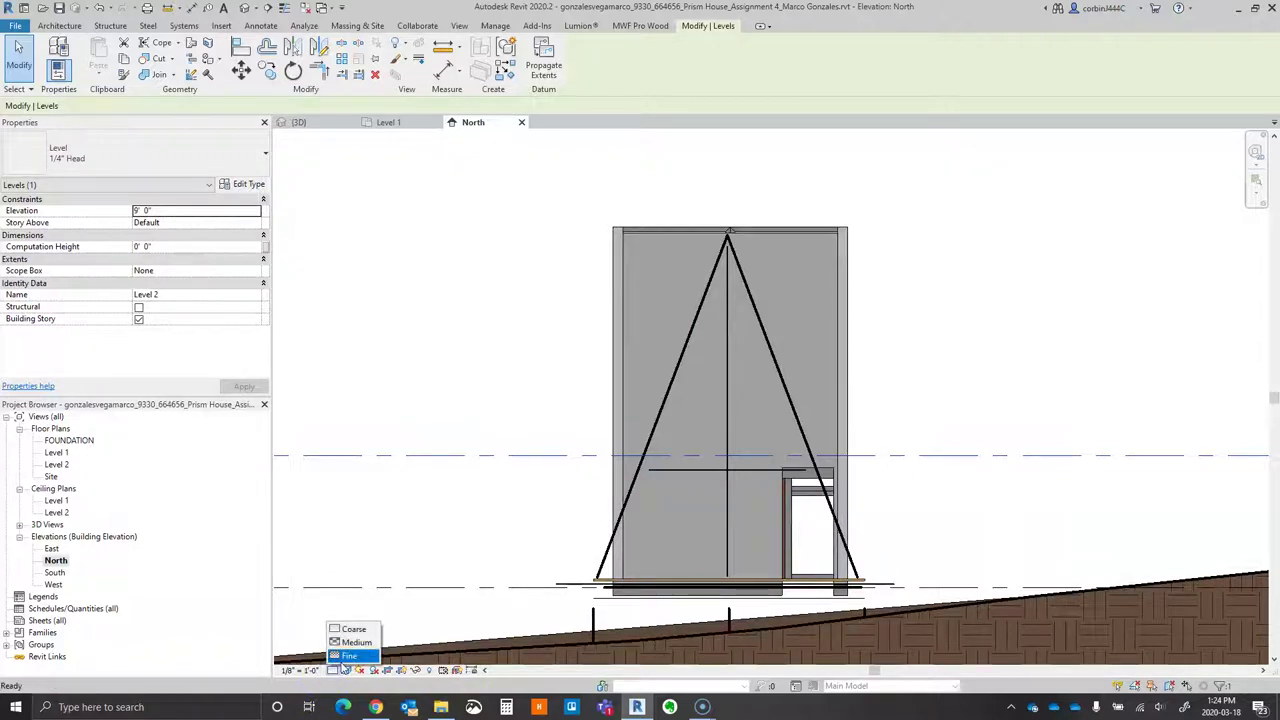
left_click(348, 656)
scroll(657, 371, "up", 5)
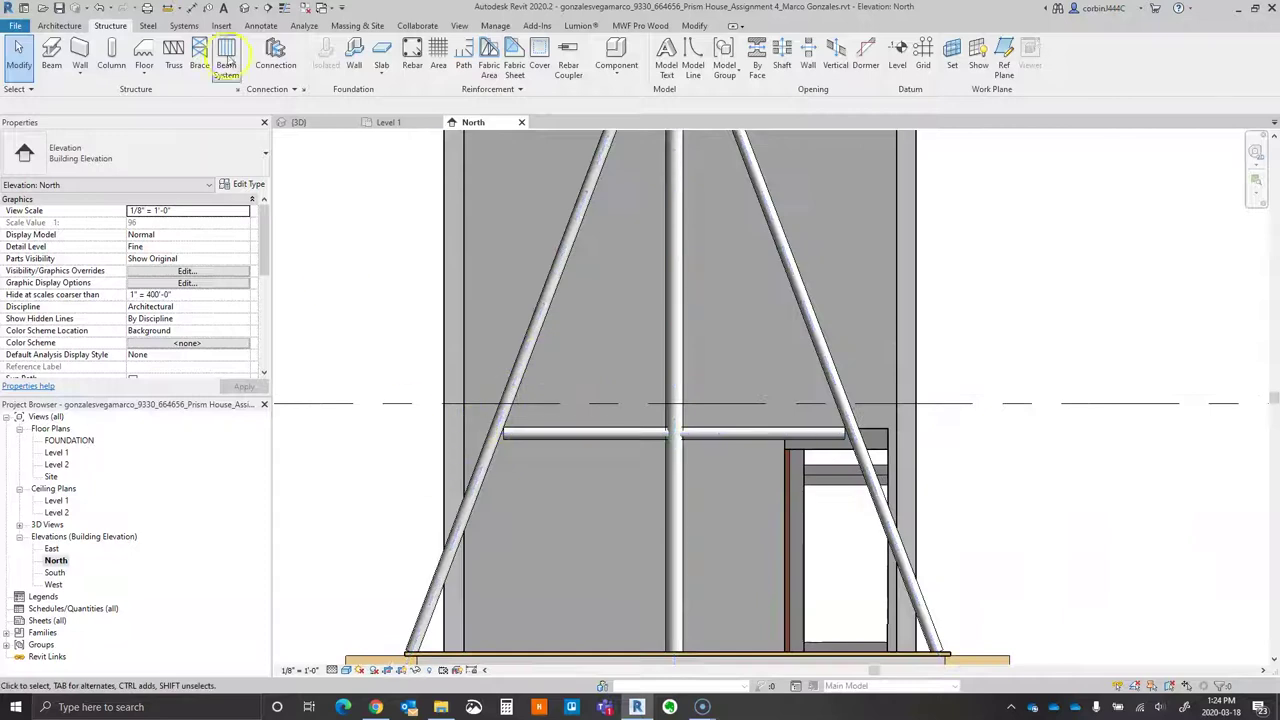
scroll(394, 437, "down", 3)
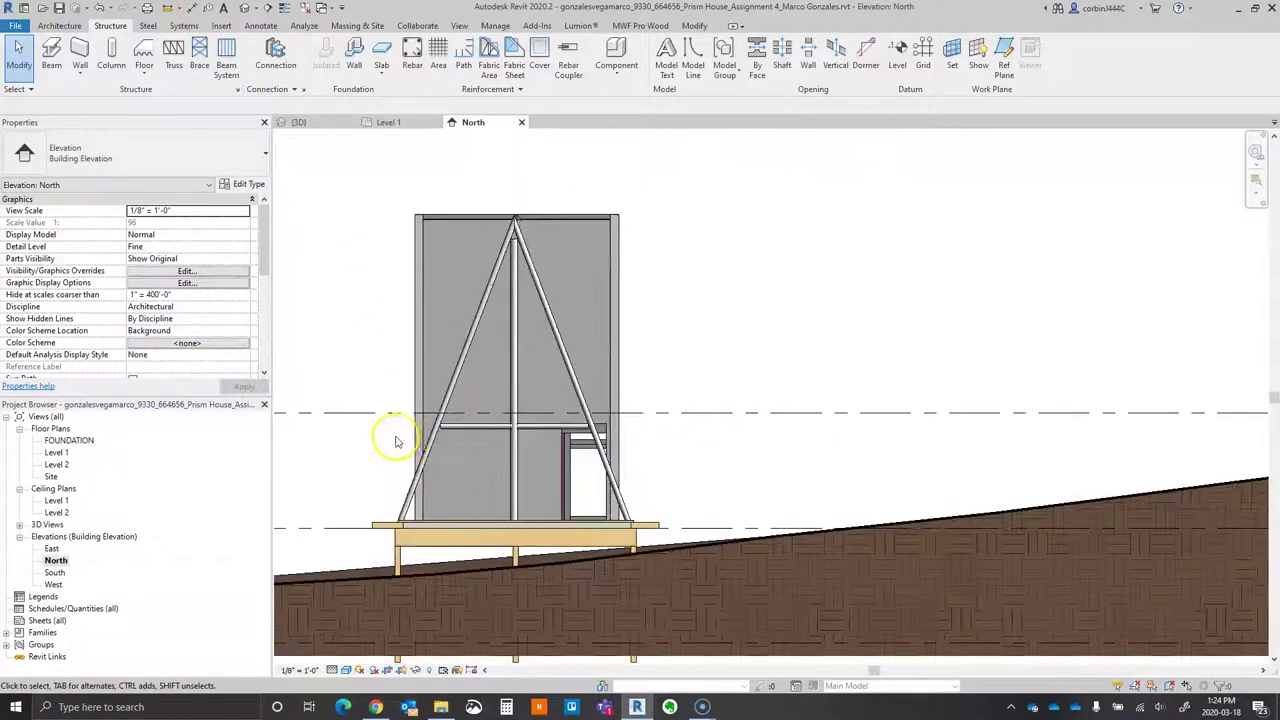
left_click(375, 707)
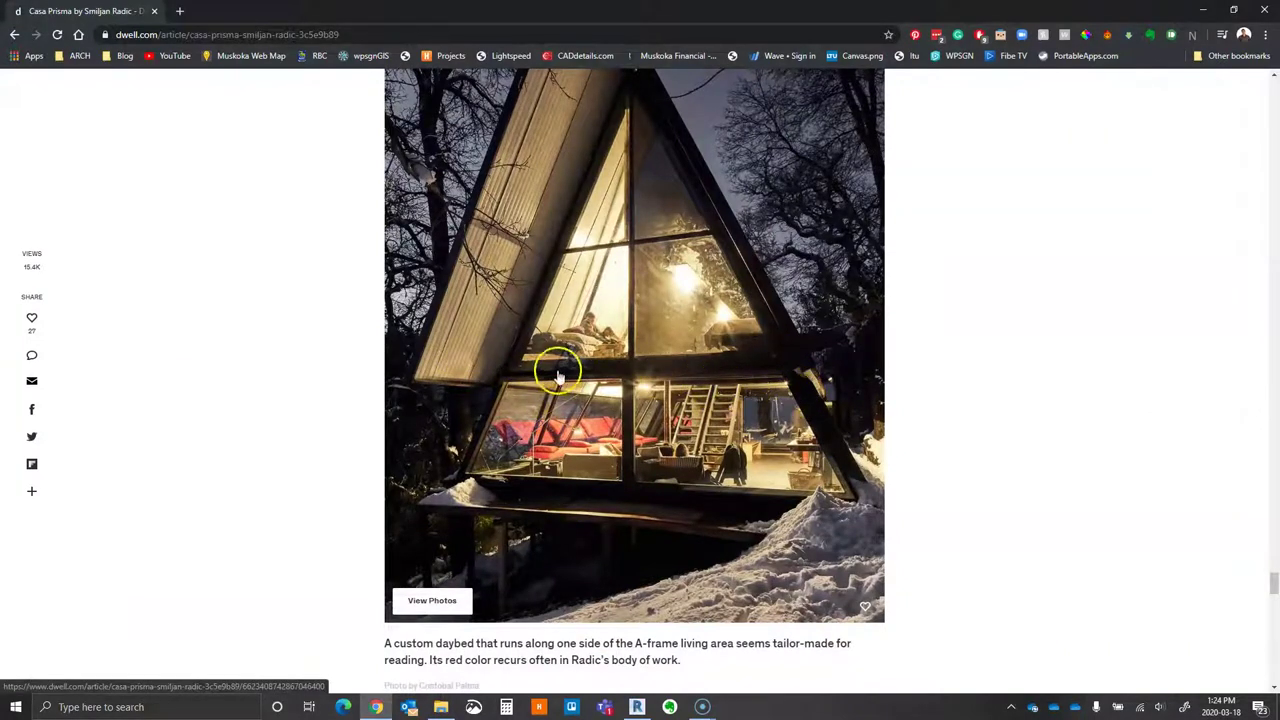
left_click(1204, 10)
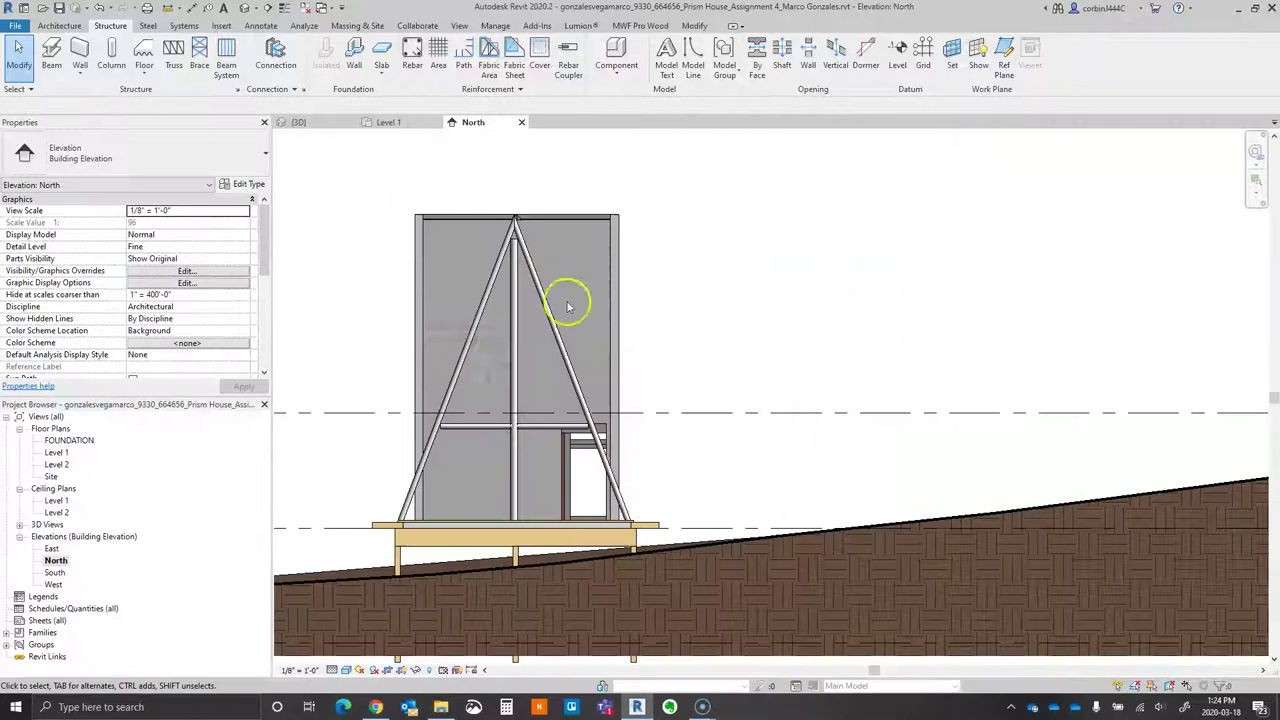
- Open the Level 2 floor plan, then return to the North elevation view
left_click(57, 464)
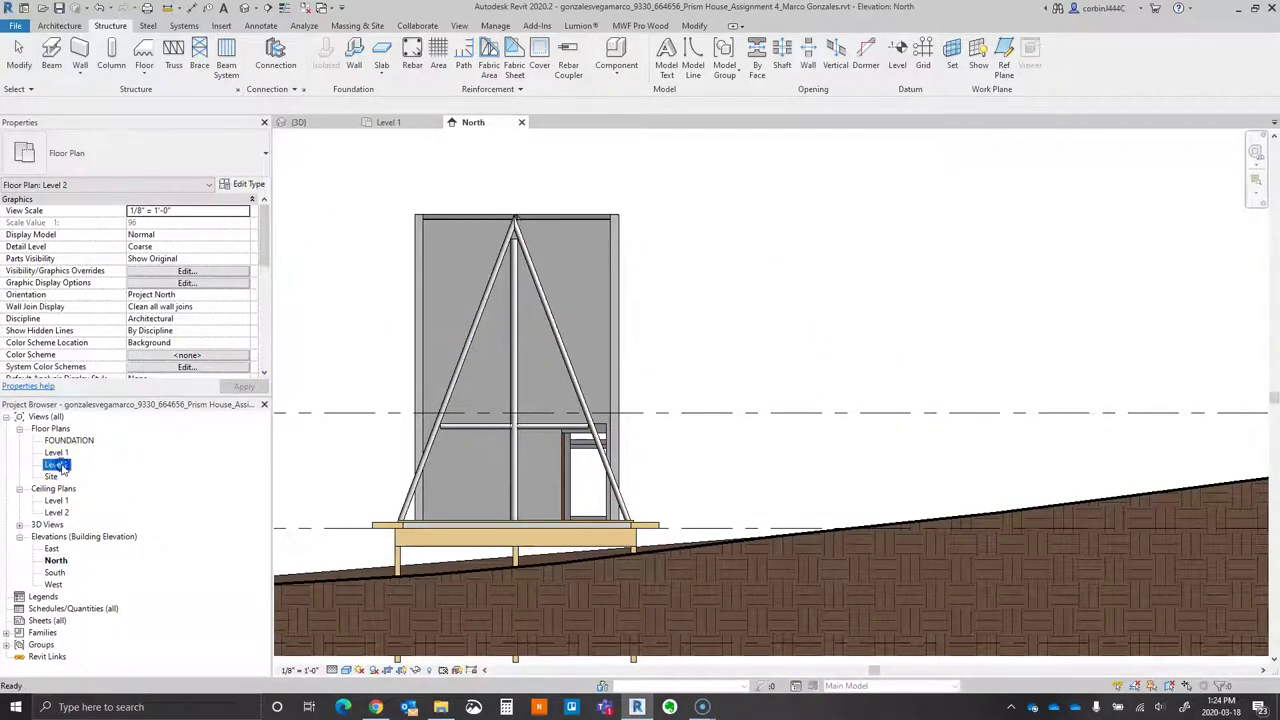
double_click(57, 465)
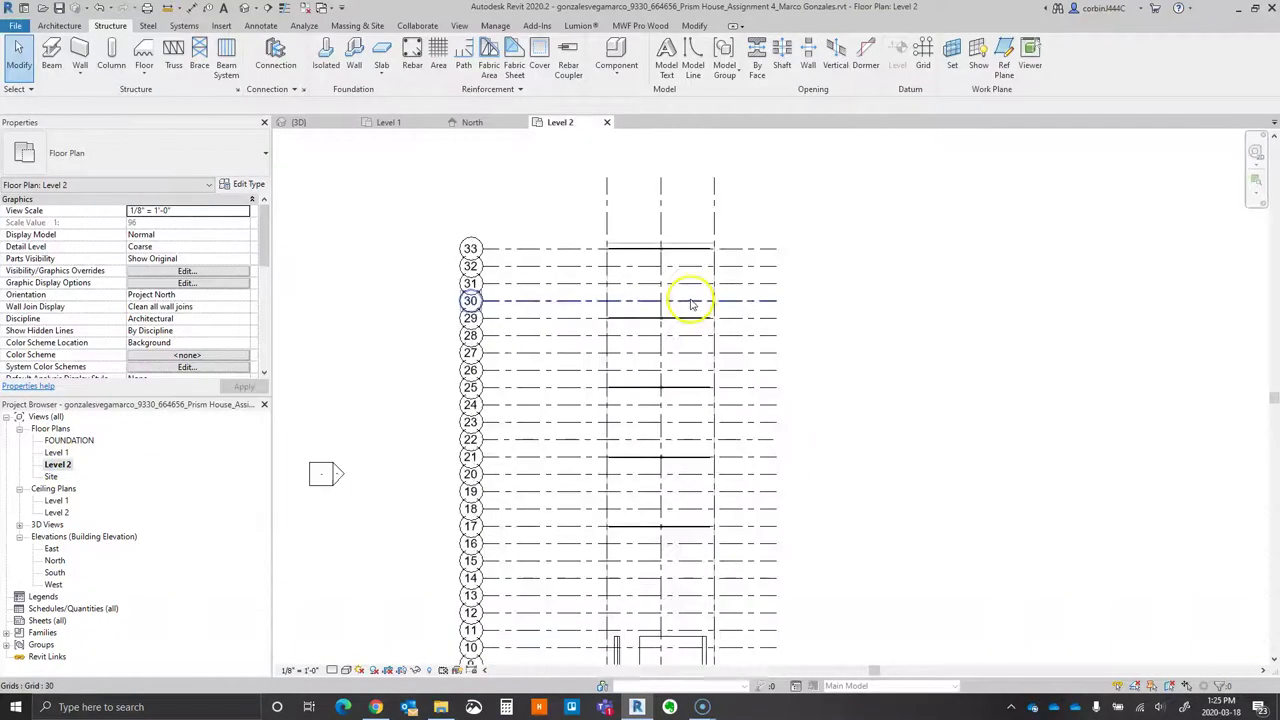
scroll(599, 282, "down", 3)
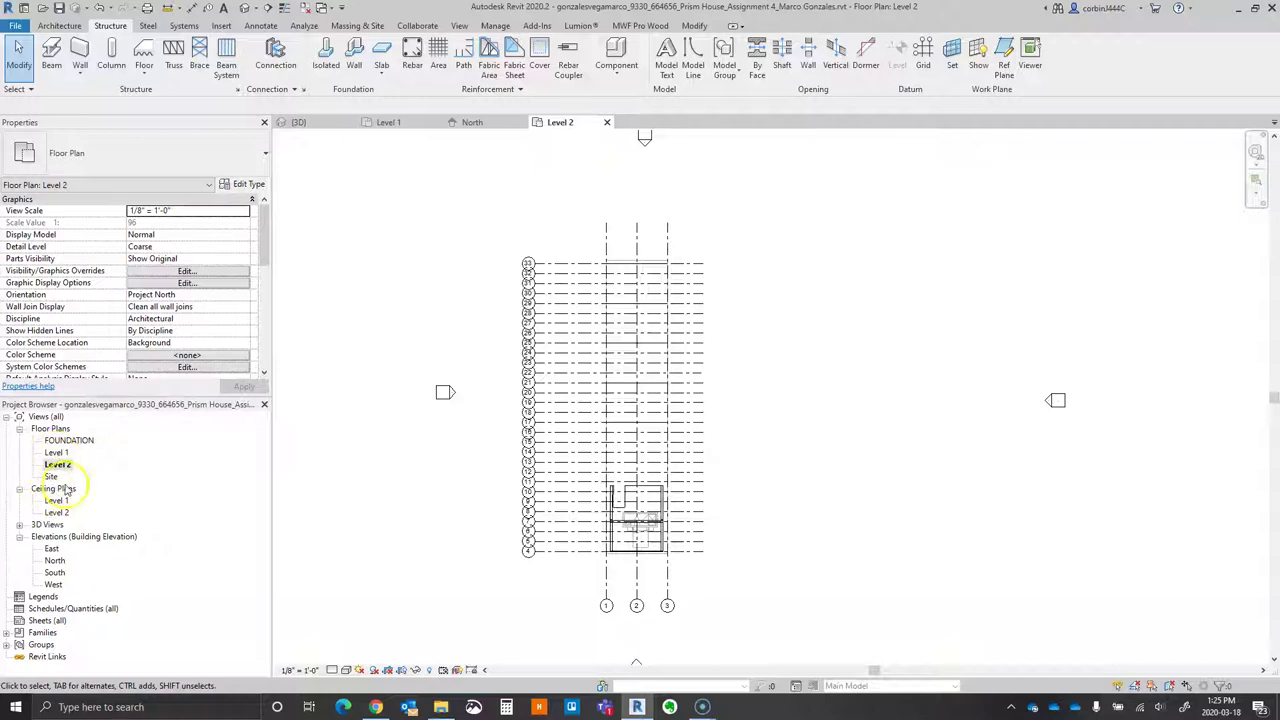
left_click(500, 124)
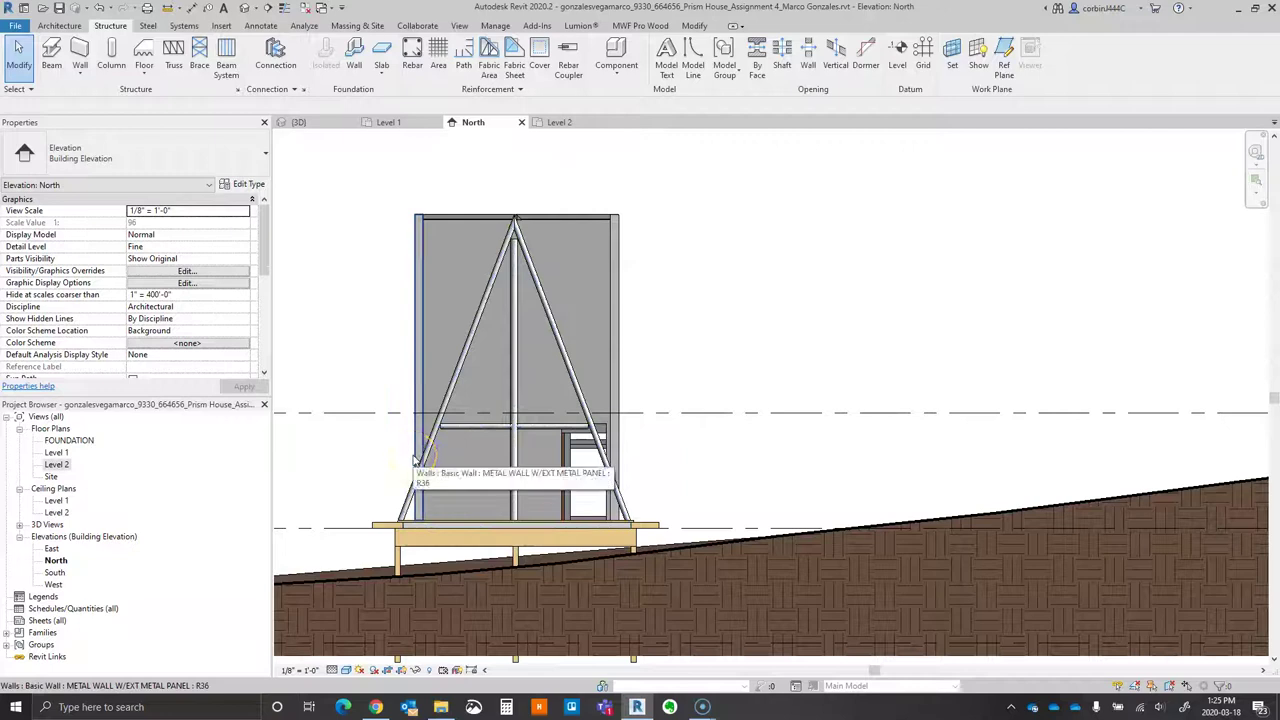
- Draw a vertical reference plane at the left truss leg, extending it above the truss
key("r")
key("p")
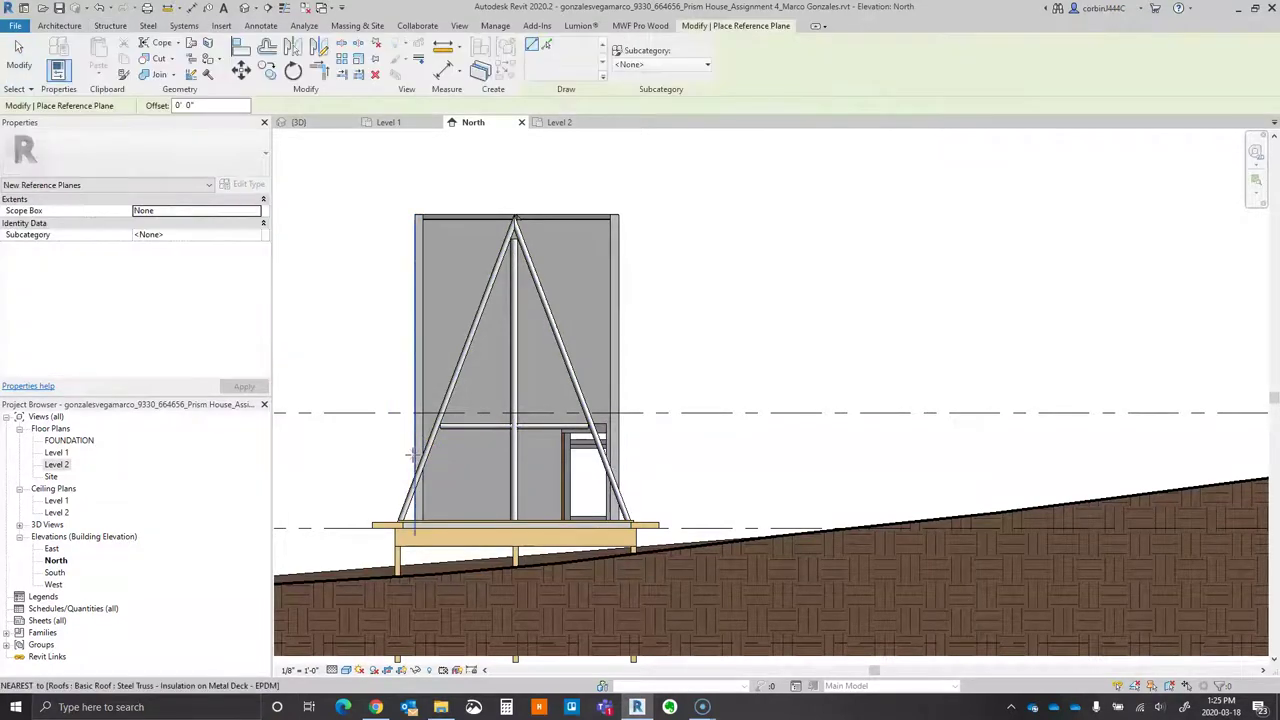
scroll(420, 420, "up", 2)
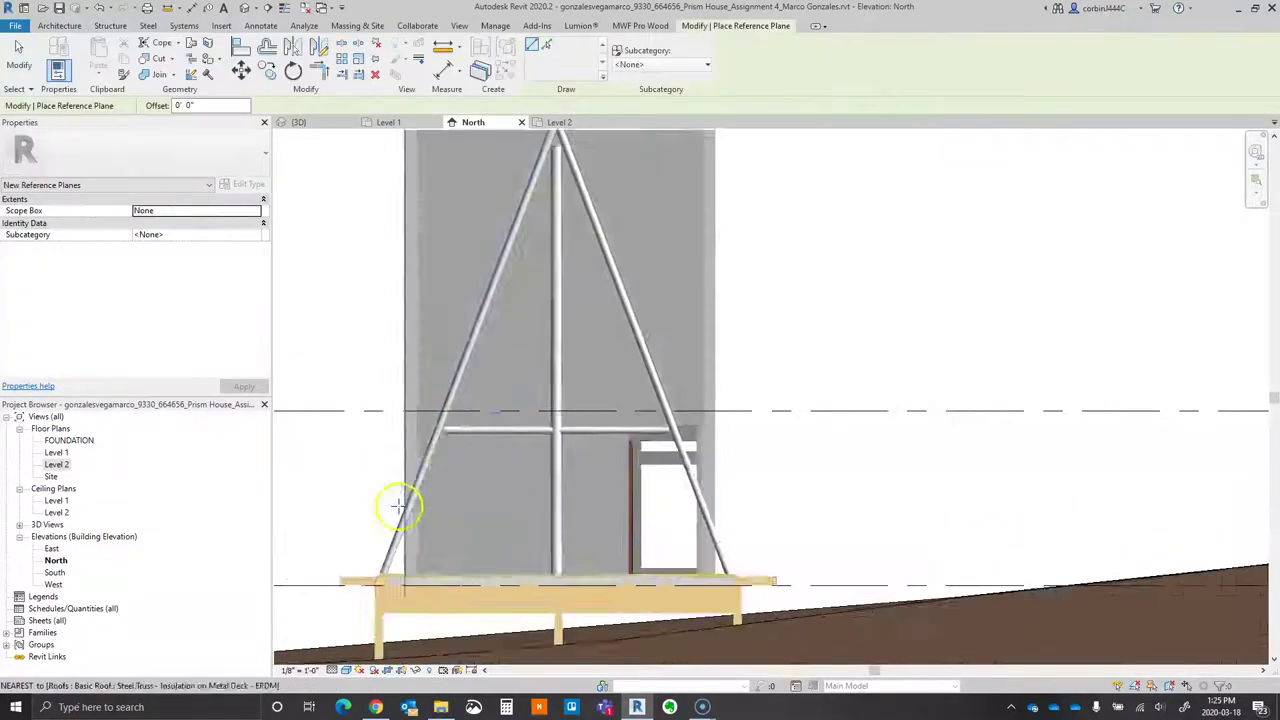
left_click(347, 671)
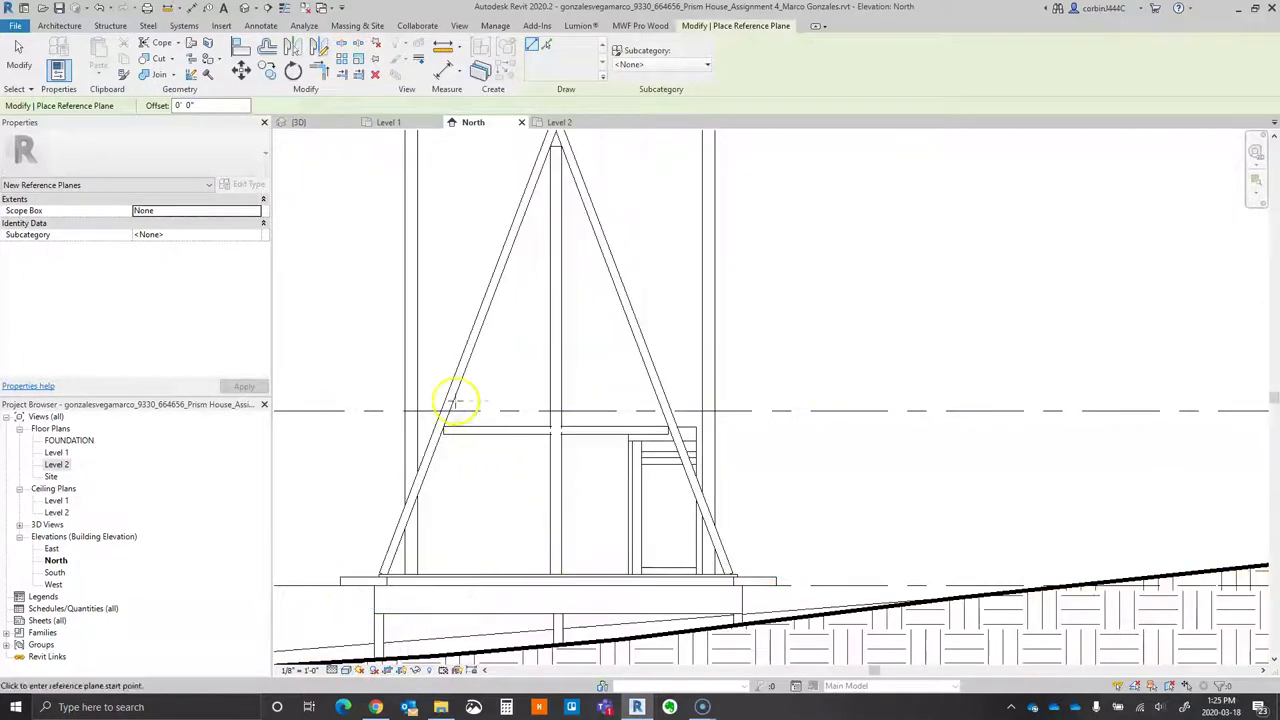
left_click(456, 383)
left_click(456, 648)
scroll(460, 420, "up", 3)
key("Escape")
key("Escape")
left_click(450, 430)
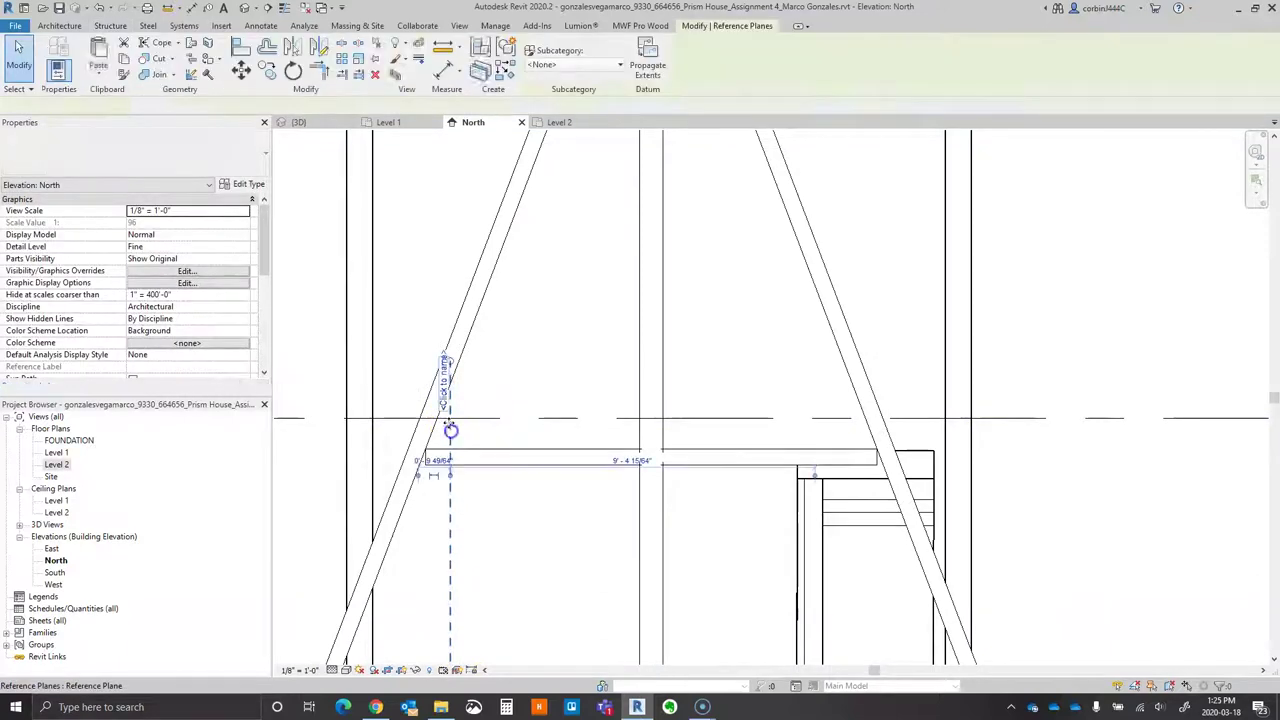
scroll(450, 430, "down", 5)
left_click_drag(449, 391, 450, 277)
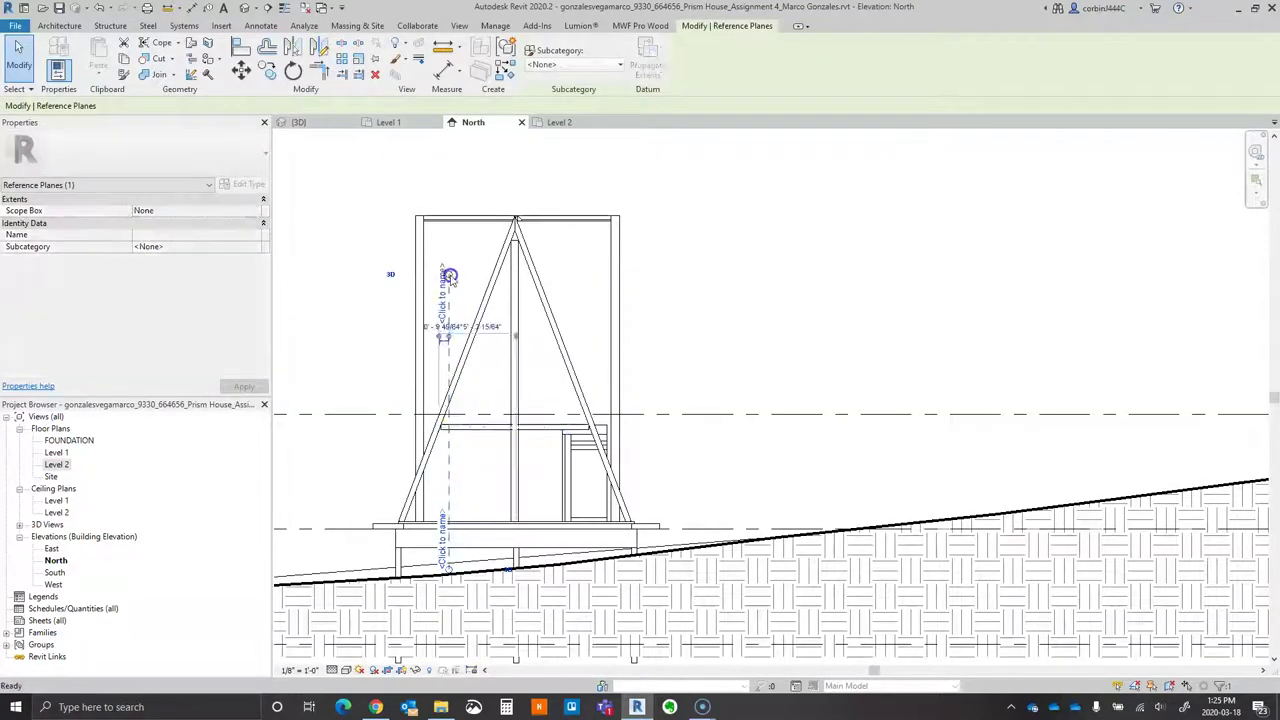
key("Escape")
- Move the reference plane onto the left truss leg where it meets Level 2
scroll(443, 429, "up", 5)
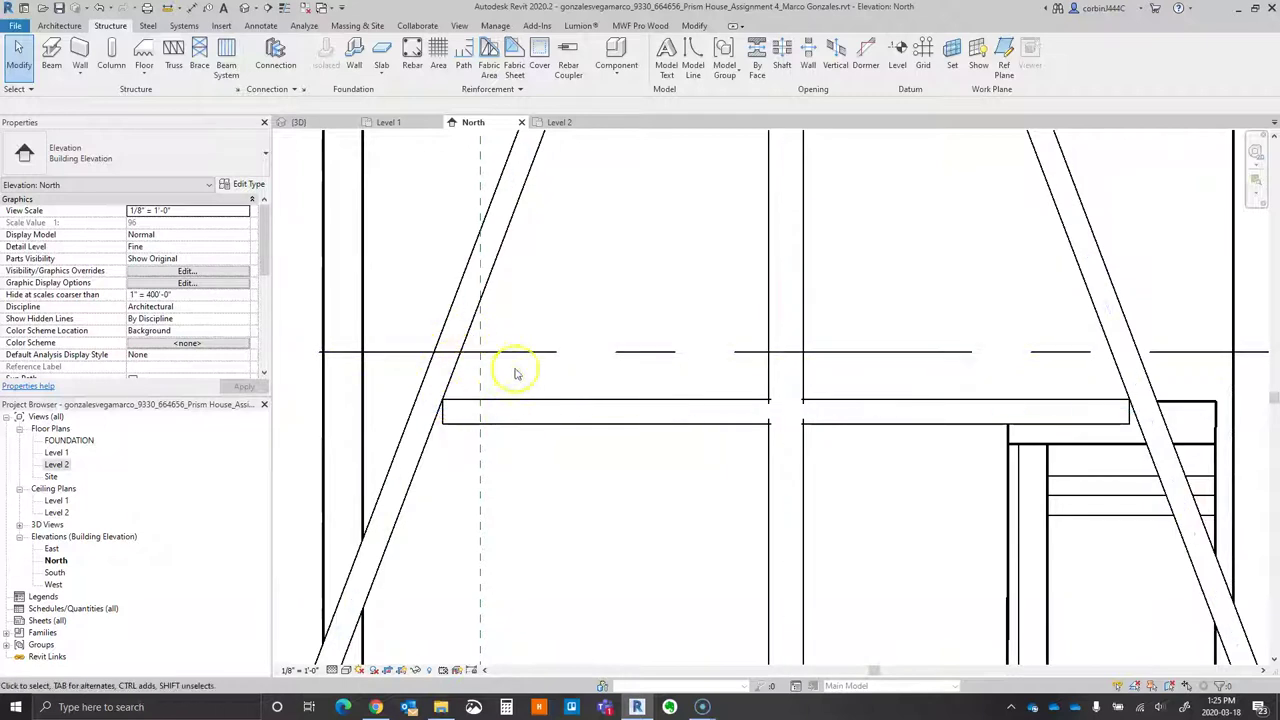
scroll(415, 400, "down", 3)
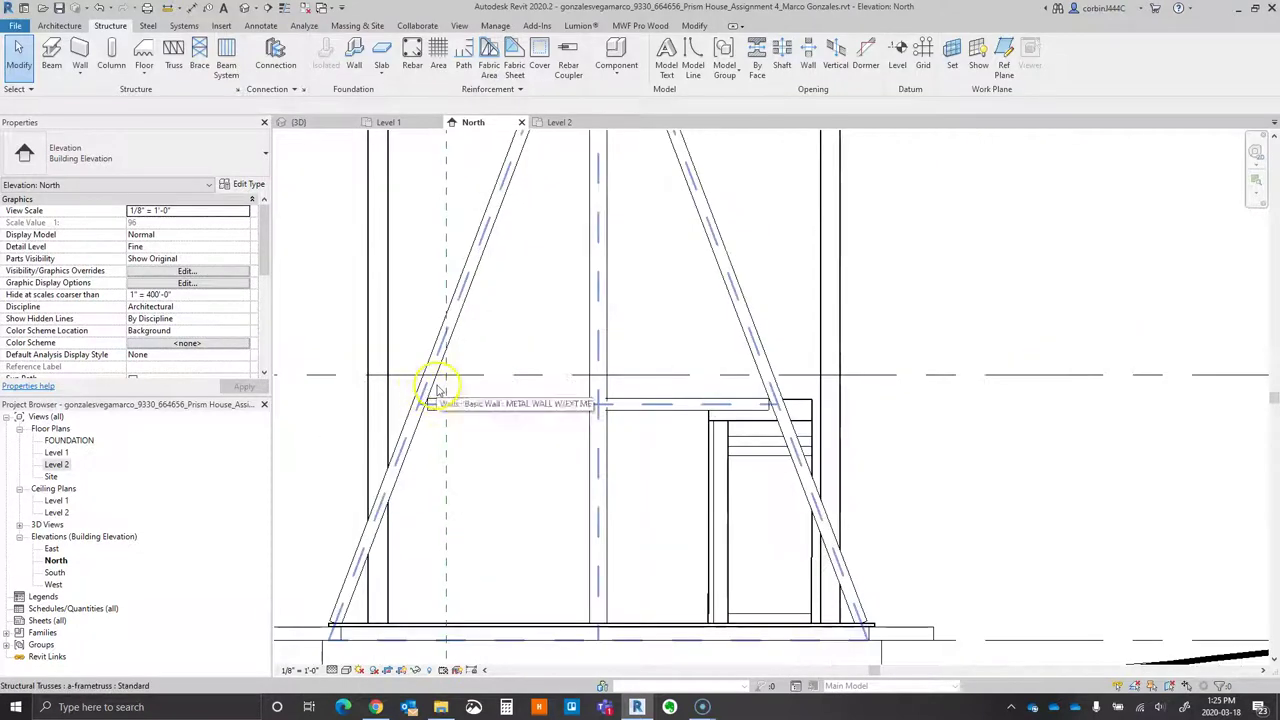
left_click(445, 370)
scroll(386, 366, "up", 3)
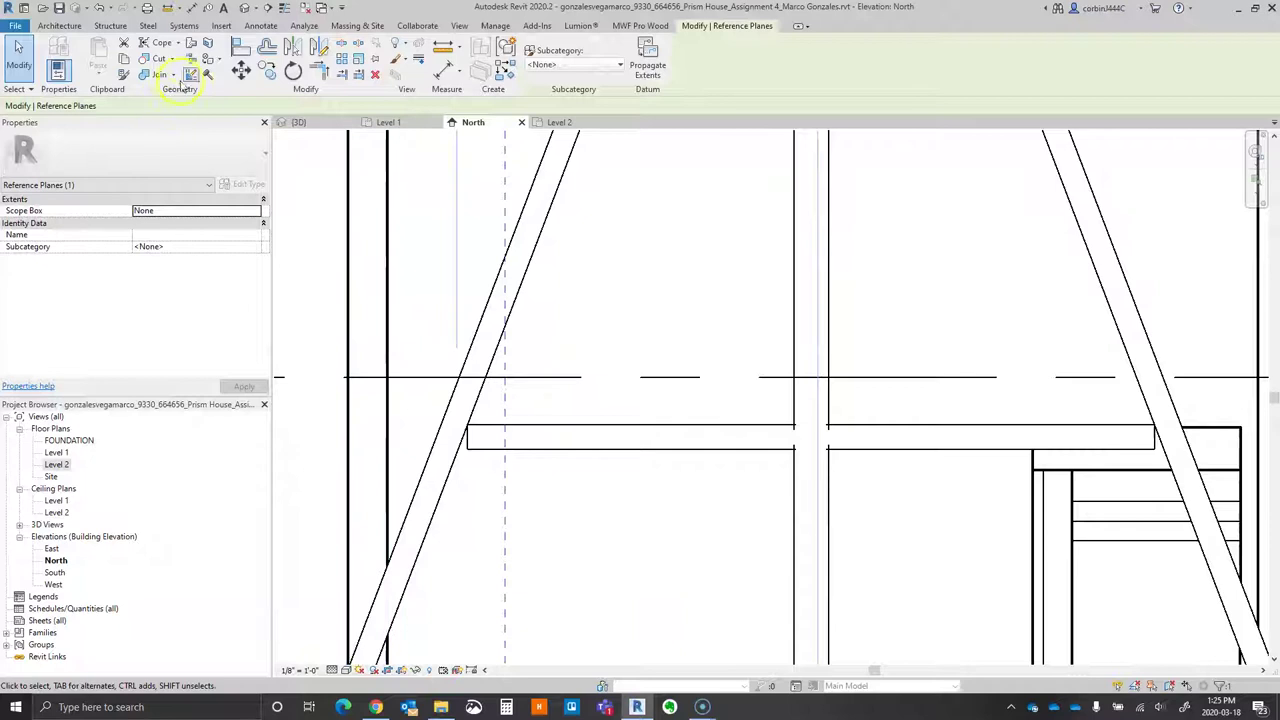
key("m")
key("v")
scroll(500, 377, "up", 3)
left_click(519, 360)
left_click(485, 365)
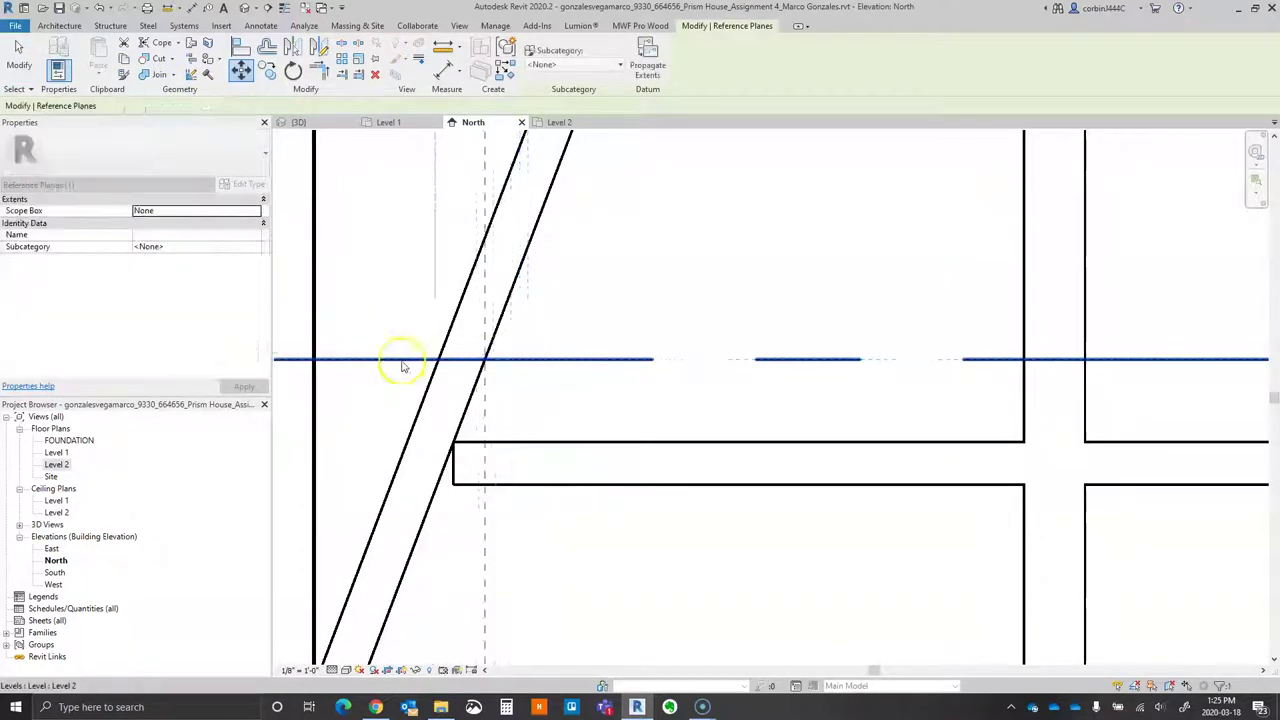
scroll(390, 355, "down", 3)
- Copy the reference plane 11'-0" right onto the right truss leg
left_click(265, 72)
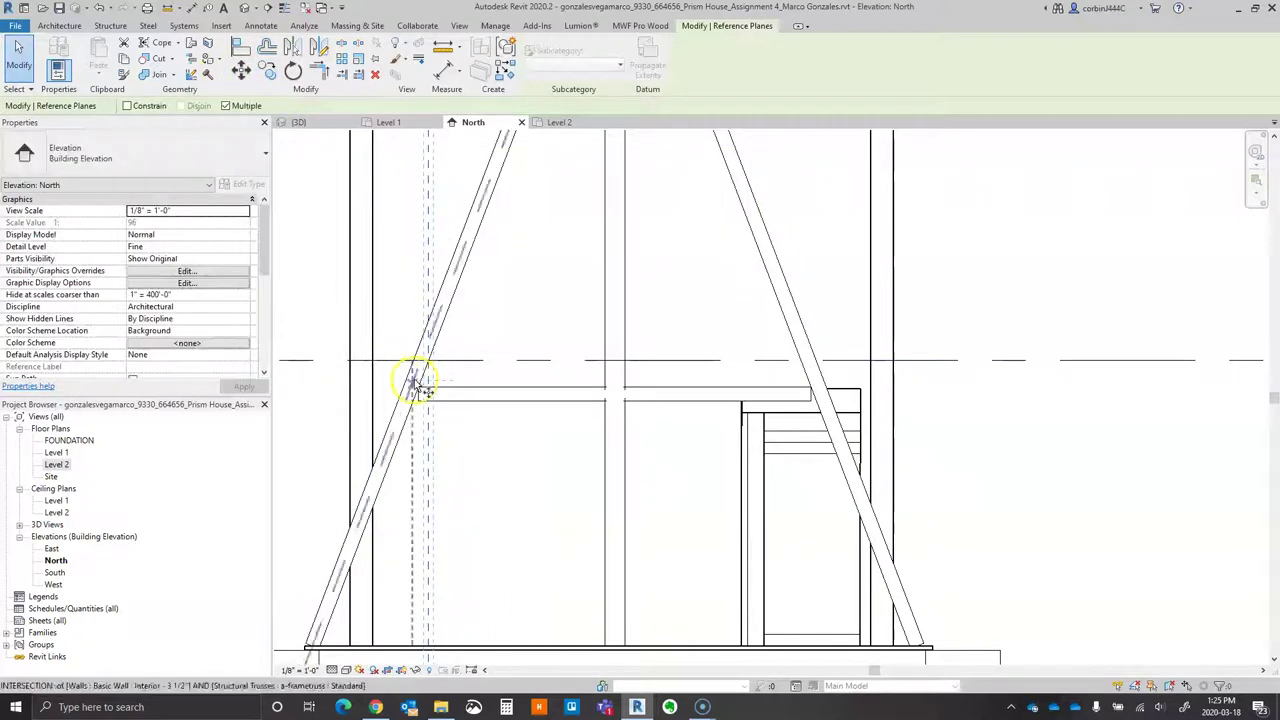
left_click(428, 360)
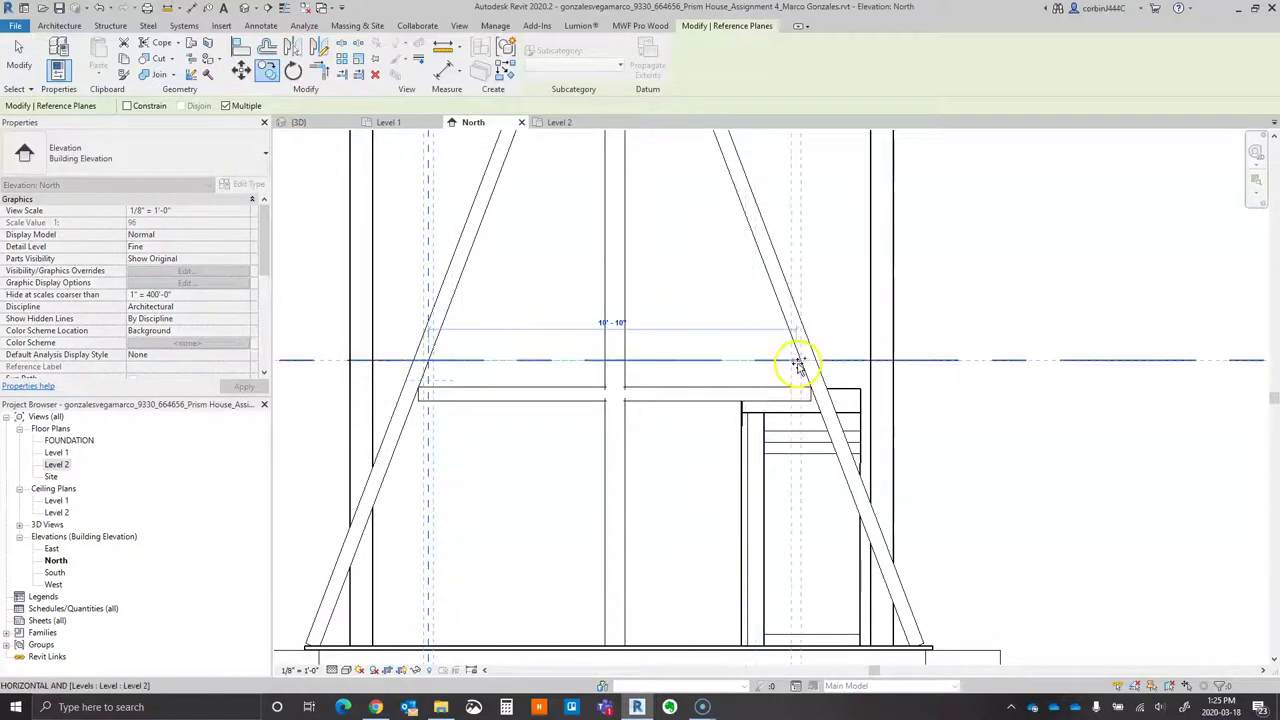
left_click(803, 362)
scroll(700, 371, "down", 4)
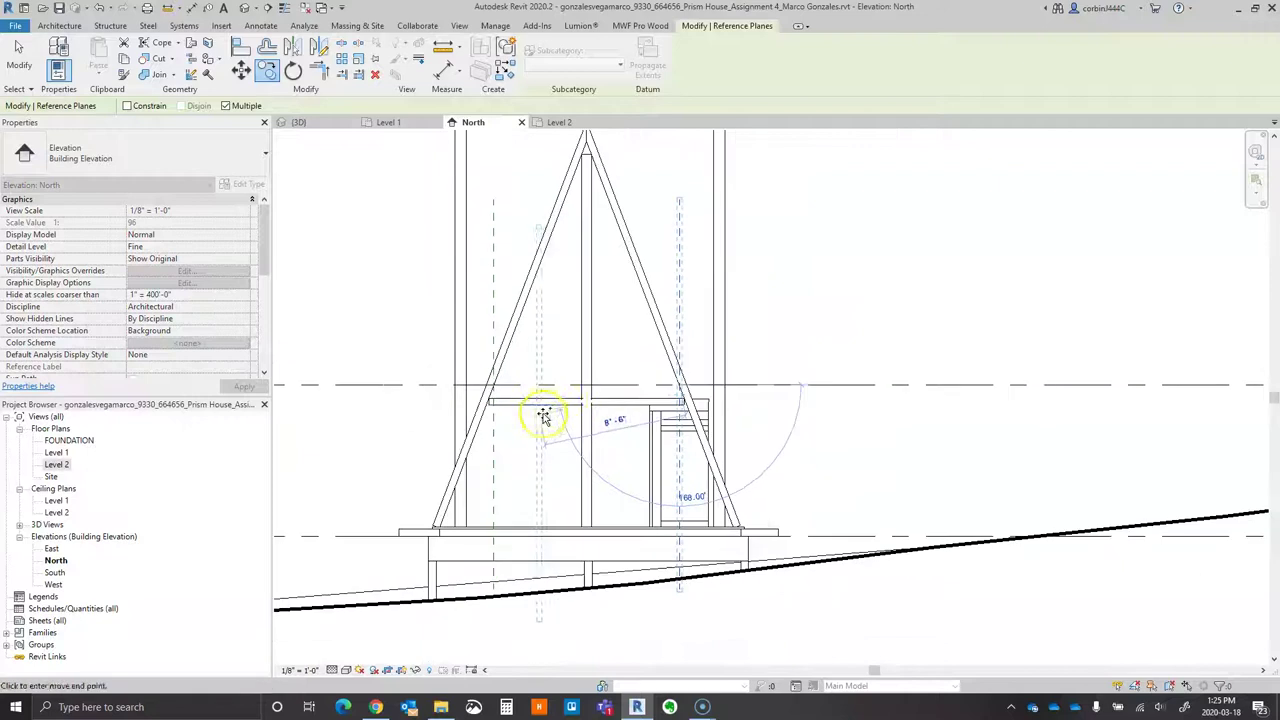
key("Escape")
key("Escape")
- On Level 2, start an architectural floor of type DECKING AND FLOOR
left_click(560, 122)
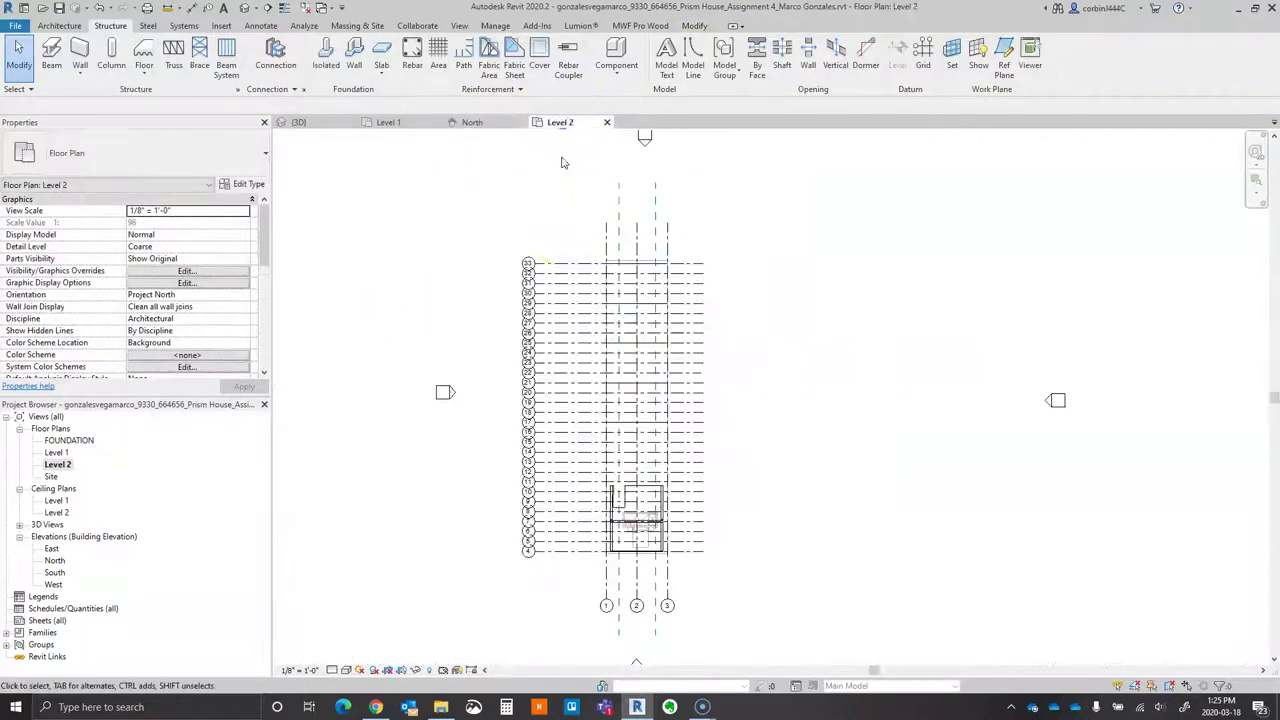
scroll(627, 214, "up", 5)
scroll(600, 310, "down", 3)
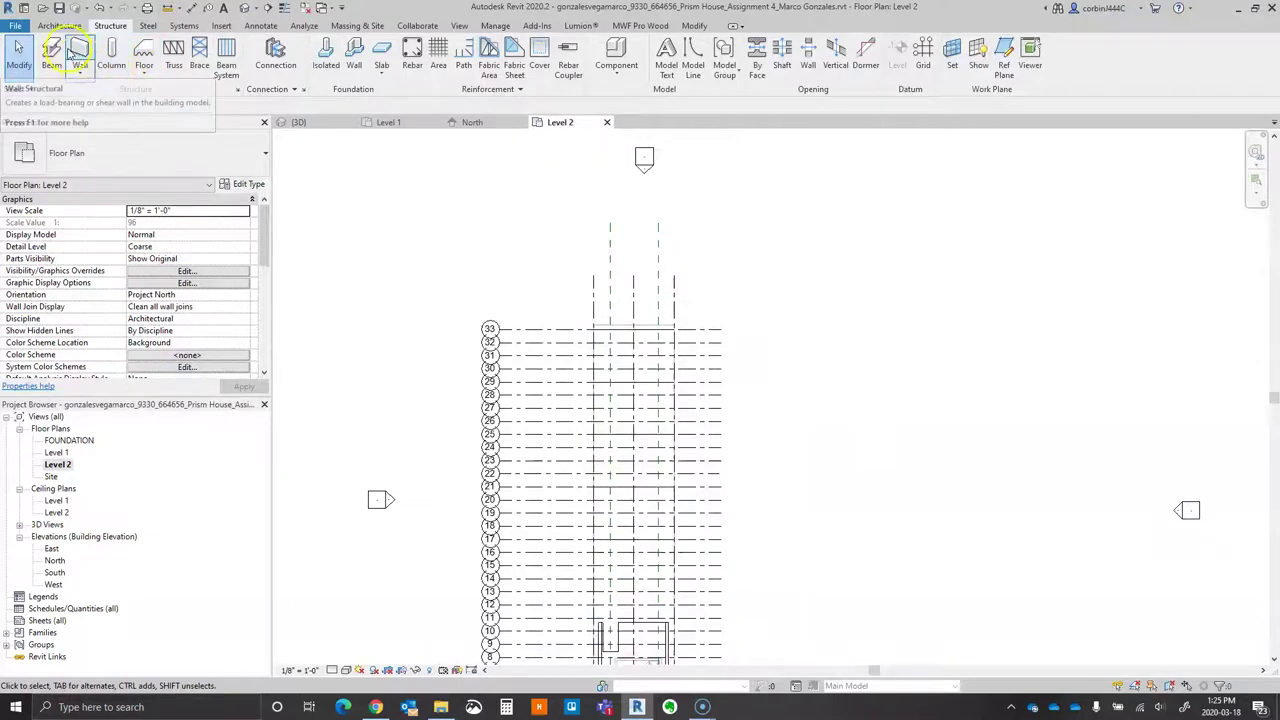
left_click(59, 25)
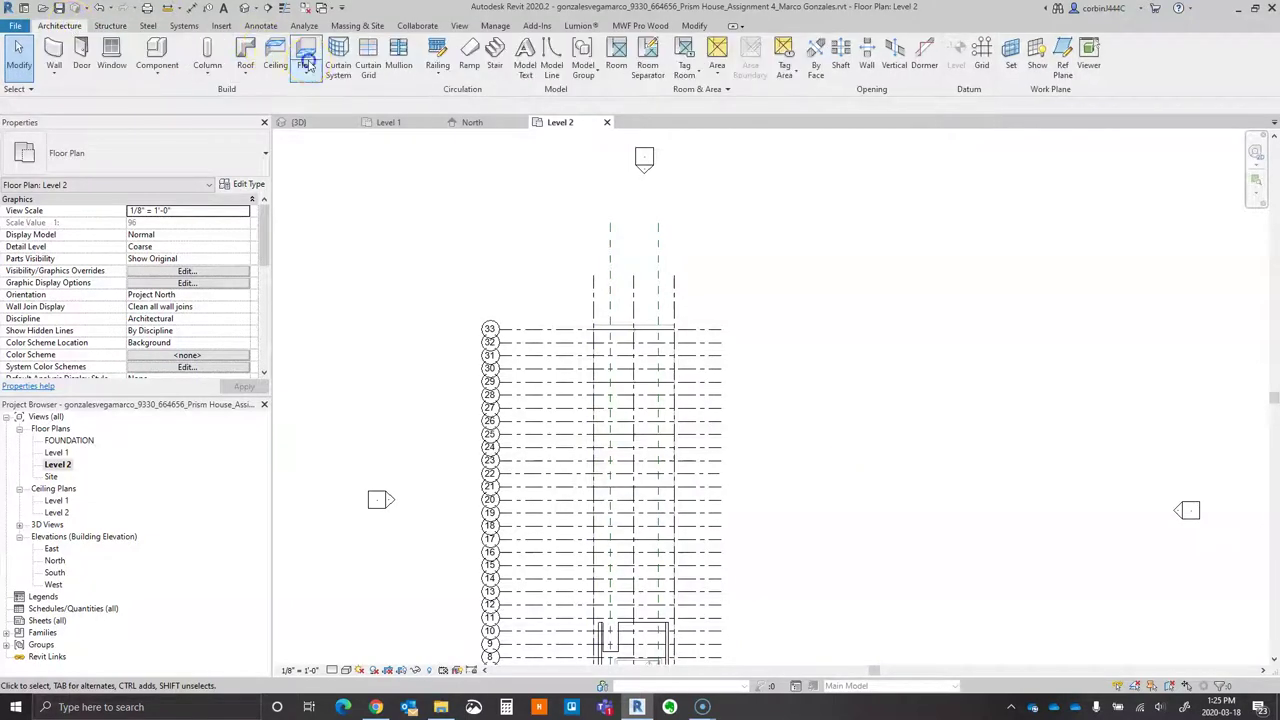
left_click(308, 66)
left_click(278, 100)
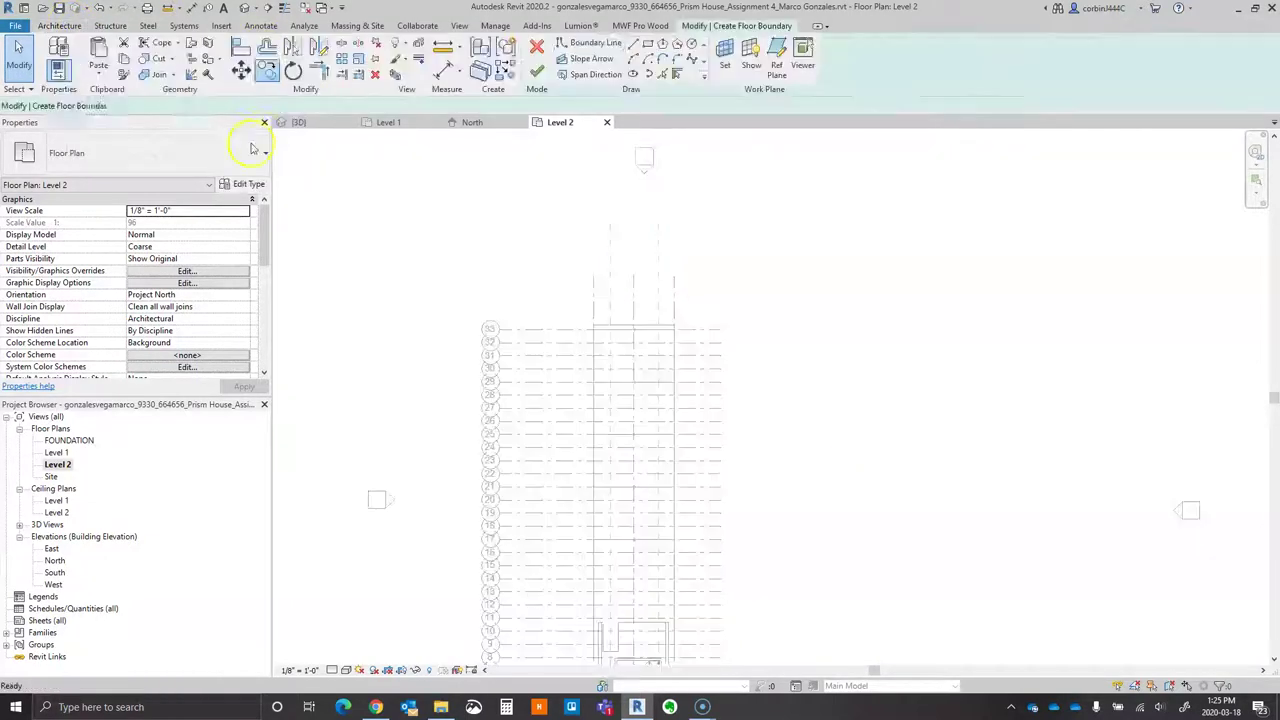
left_click(80, 162)
left_click(70, 256)
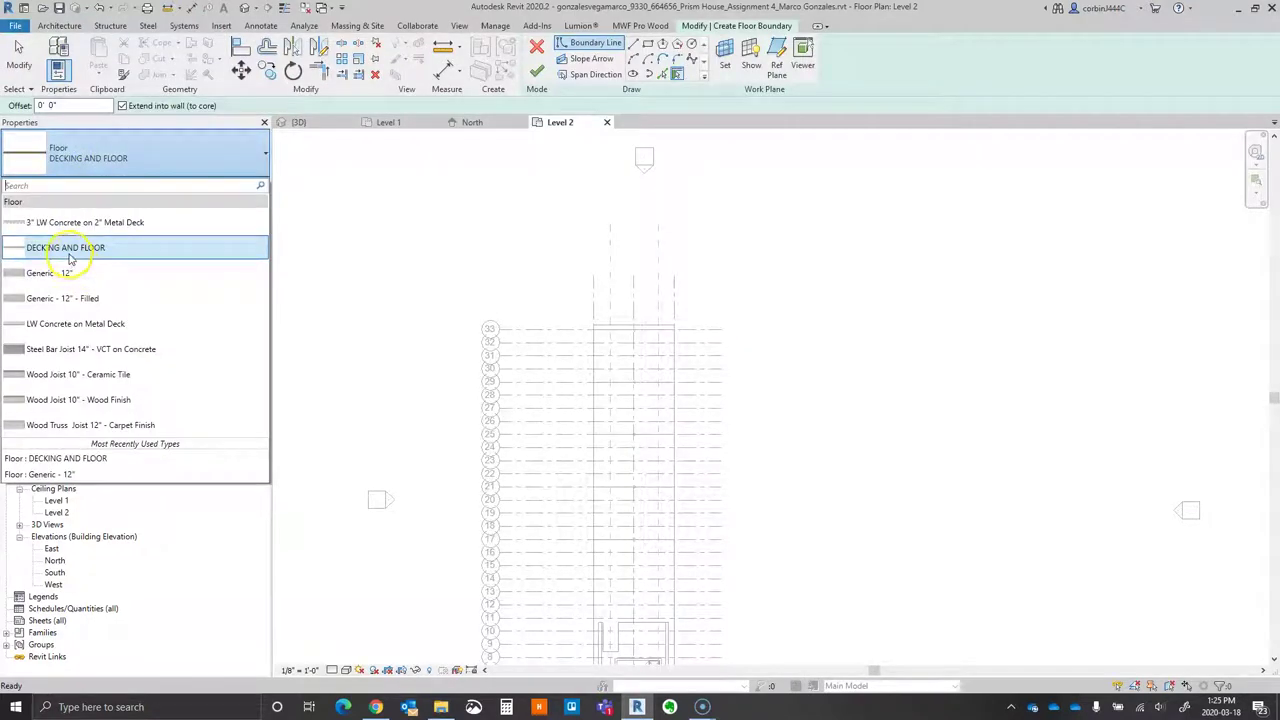
scroll(663, 408, "up", 8)
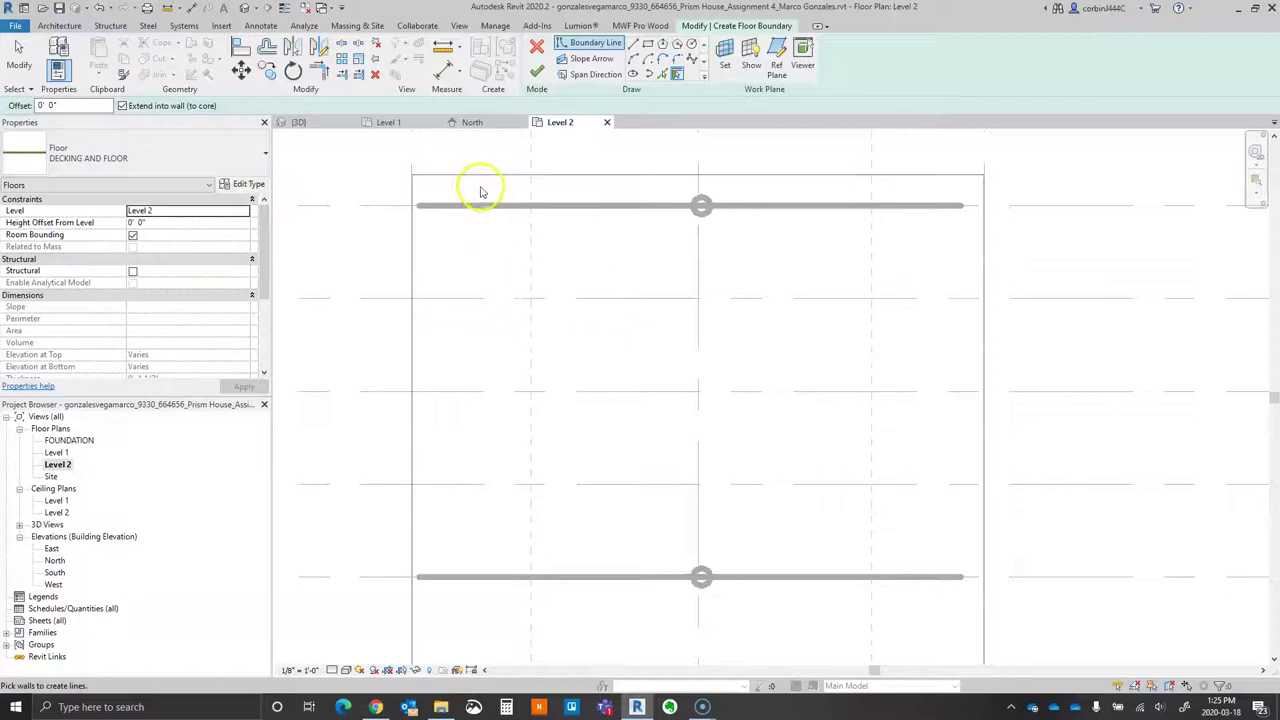
- Sketch the floor as a rectangle between the reference planes and finish it
left_click(649, 46)
scroll(531, 208, "up", 1)
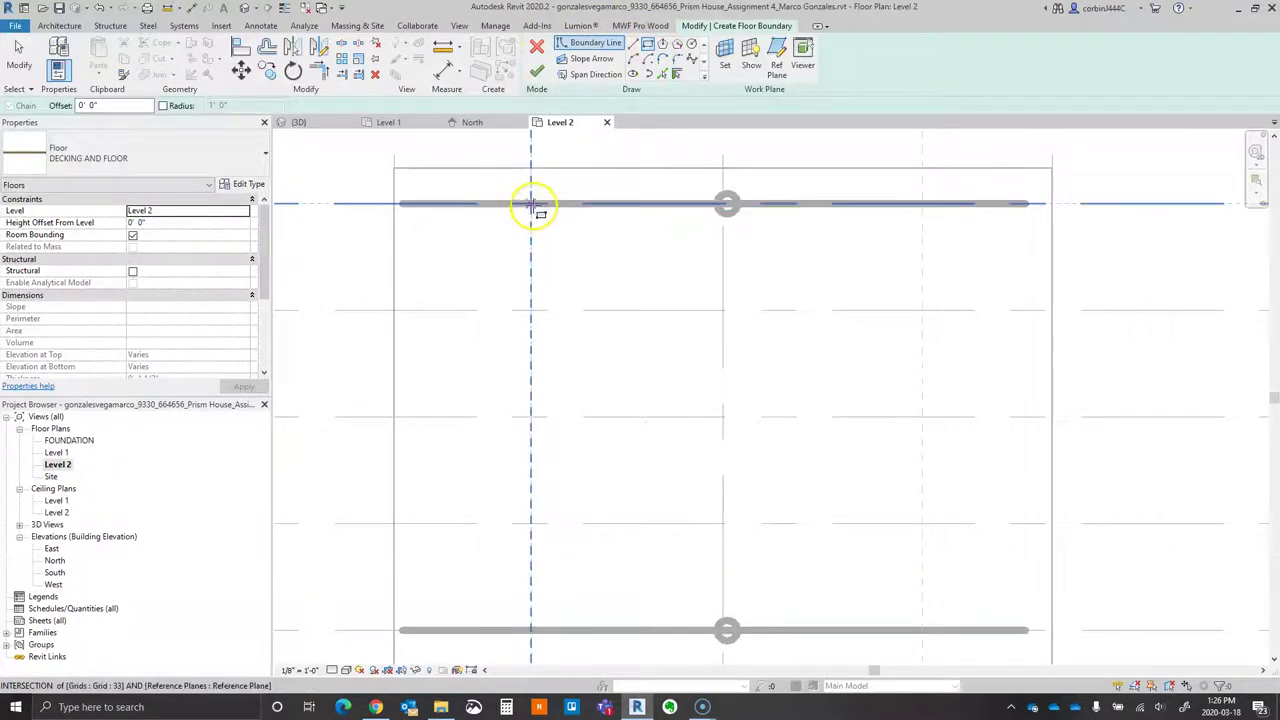
left_click(533, 205)
scroll(866, 191, "down", 5)
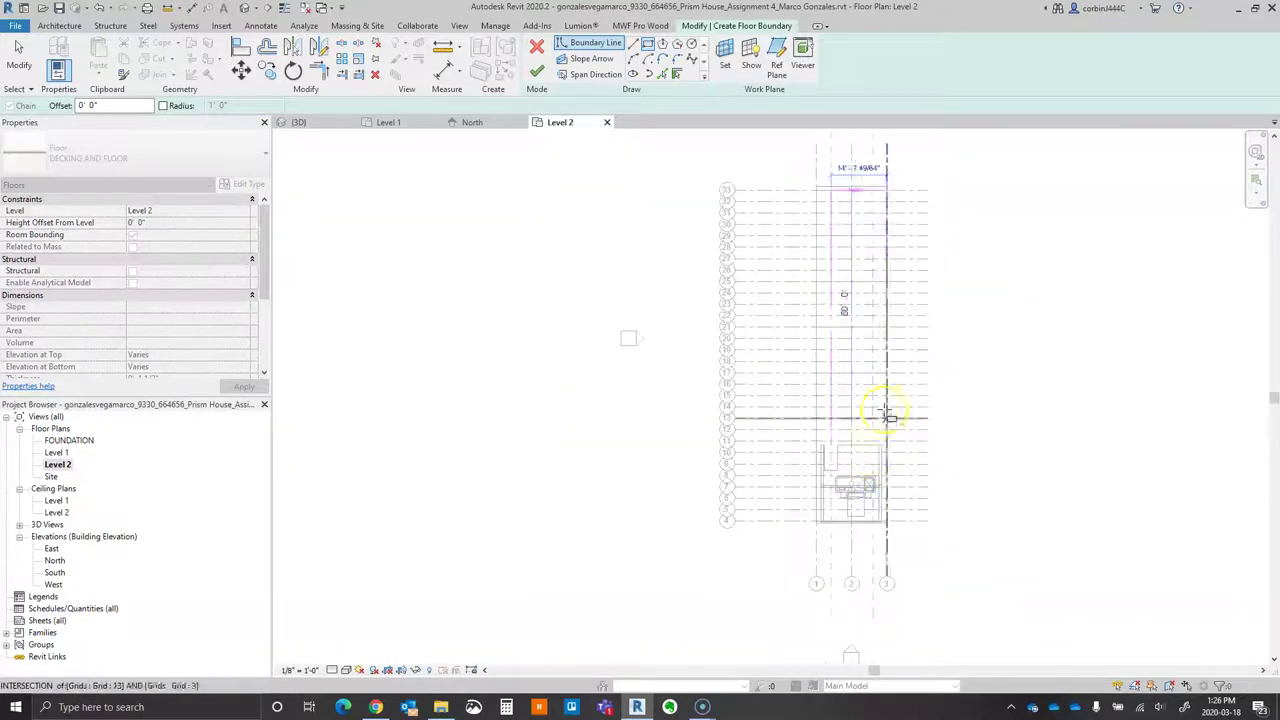
scroll(840, 480, "up", 8)
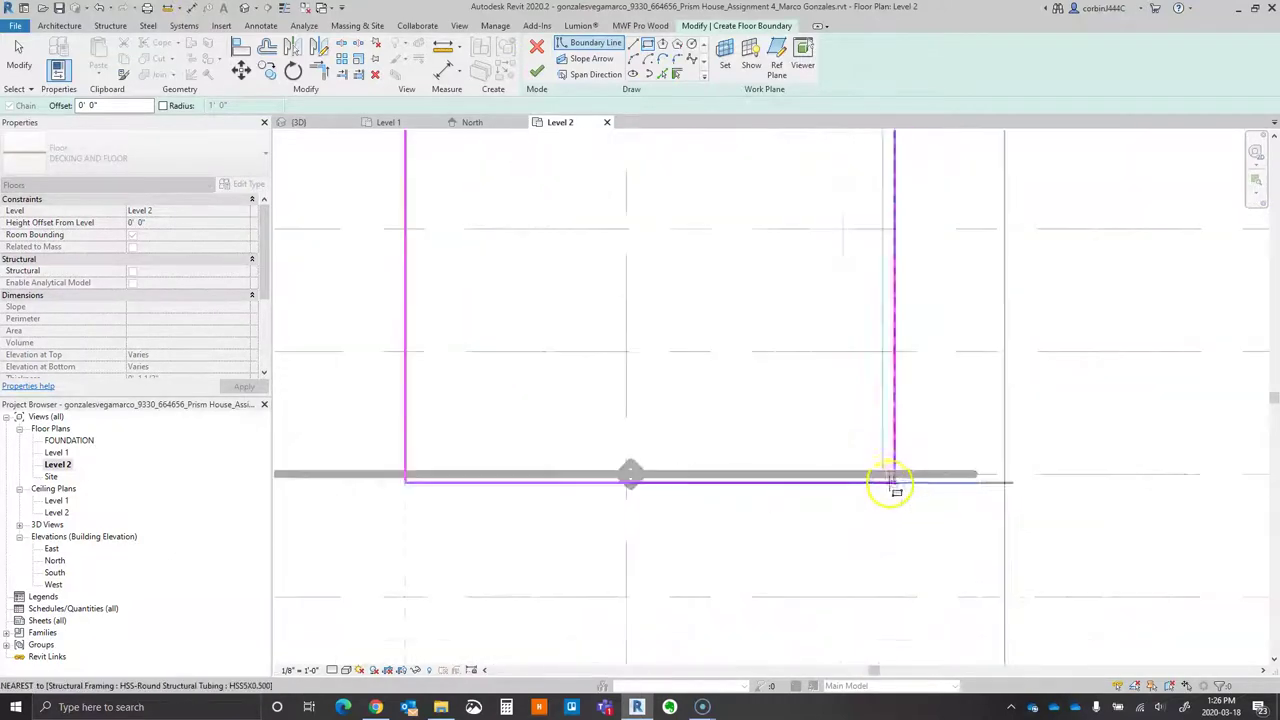
left_click(855, 476)
scroll(850, 485, "down", 3)
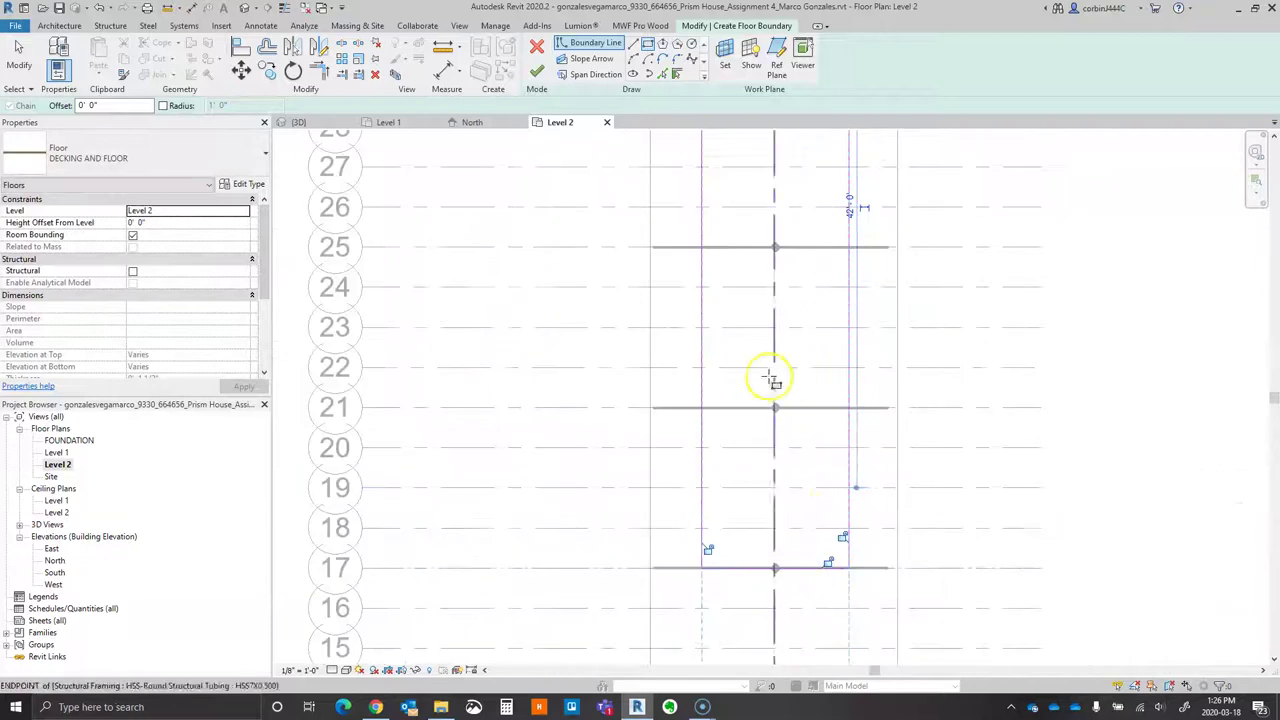
left_click(538, 76)
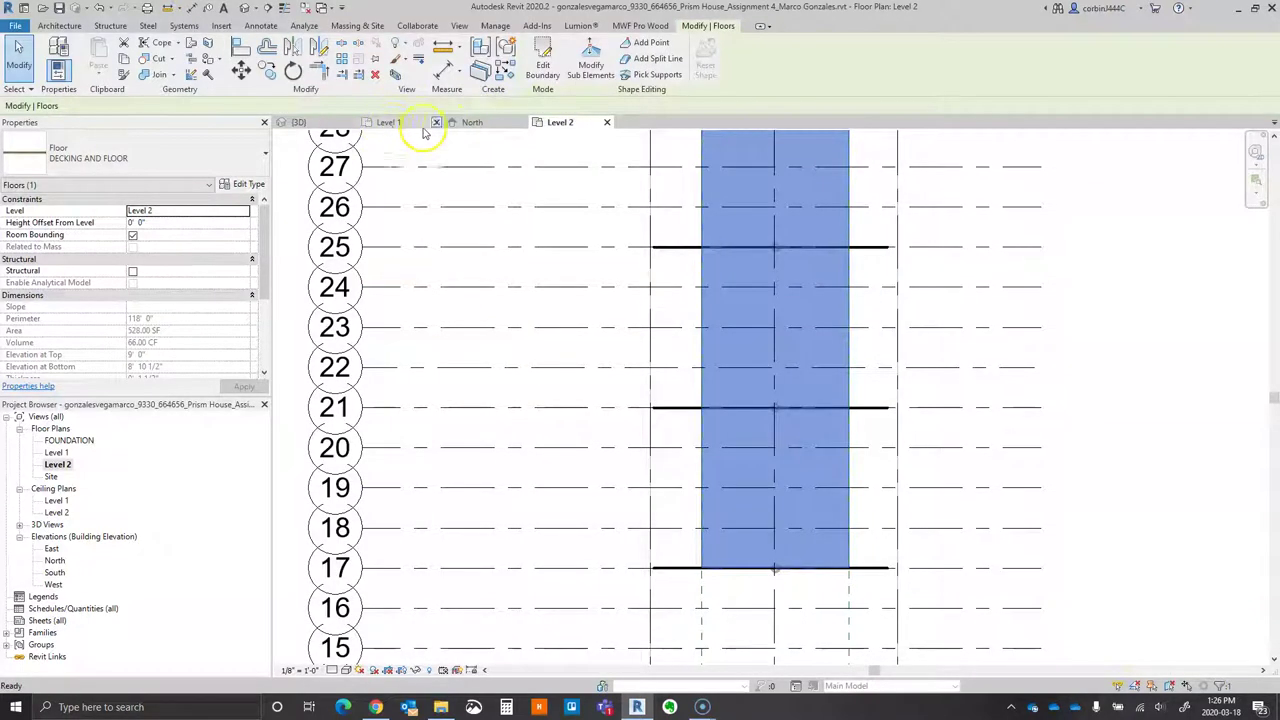
- In the North elevation, copy the reference plane to sit beside the diagonal truss leg
left_click(455, 124)
scroll(514, 420, "up", 5)
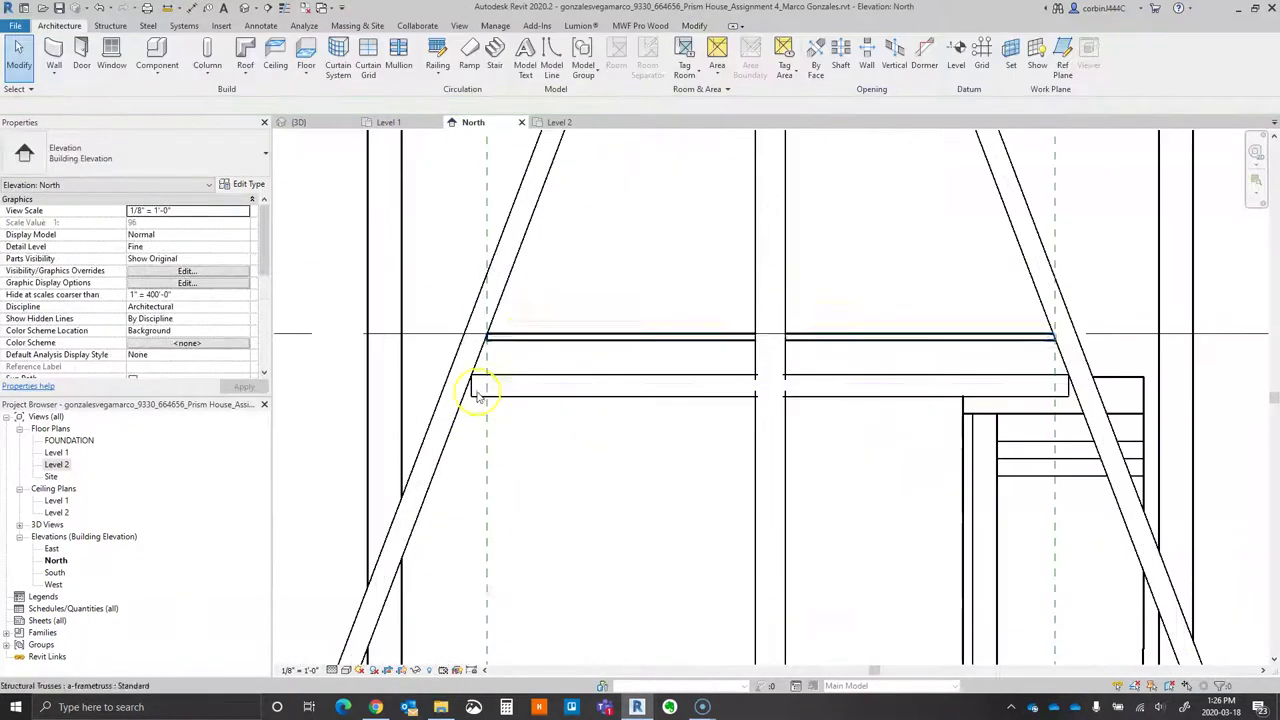
left_click(487, 365)
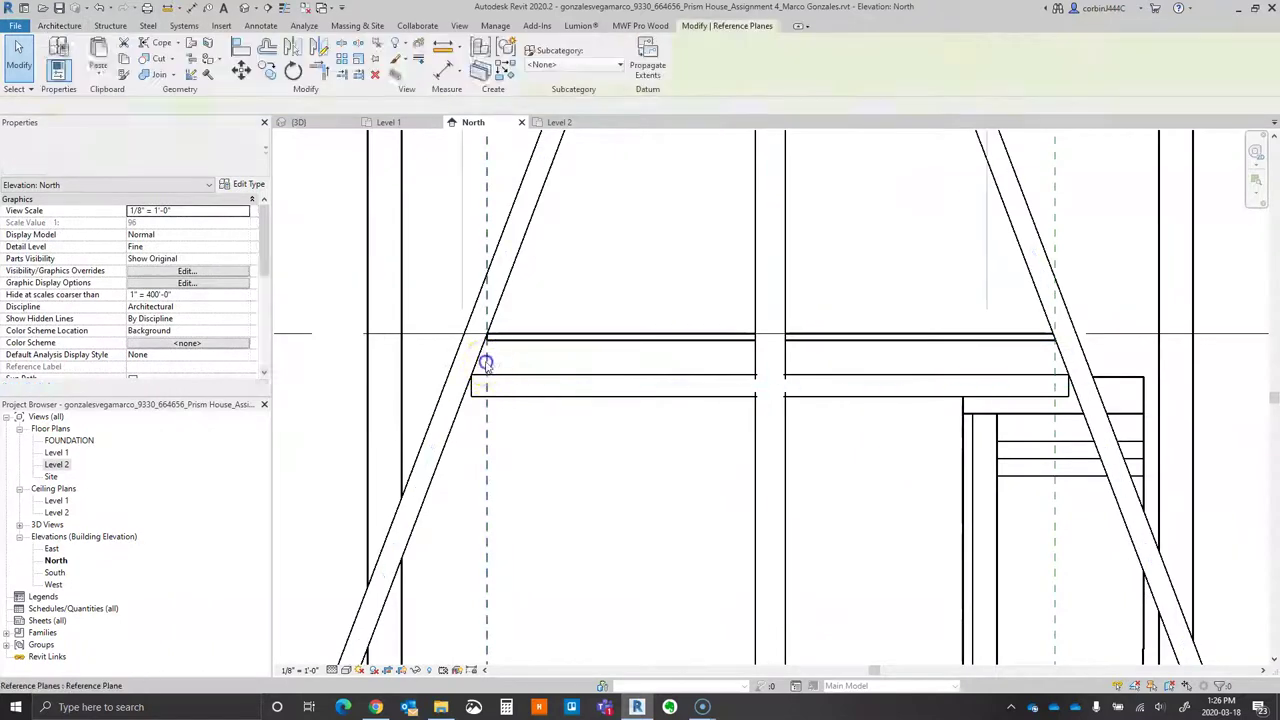
left_click(268, 70)
scroll(466, 337, "up", 3)
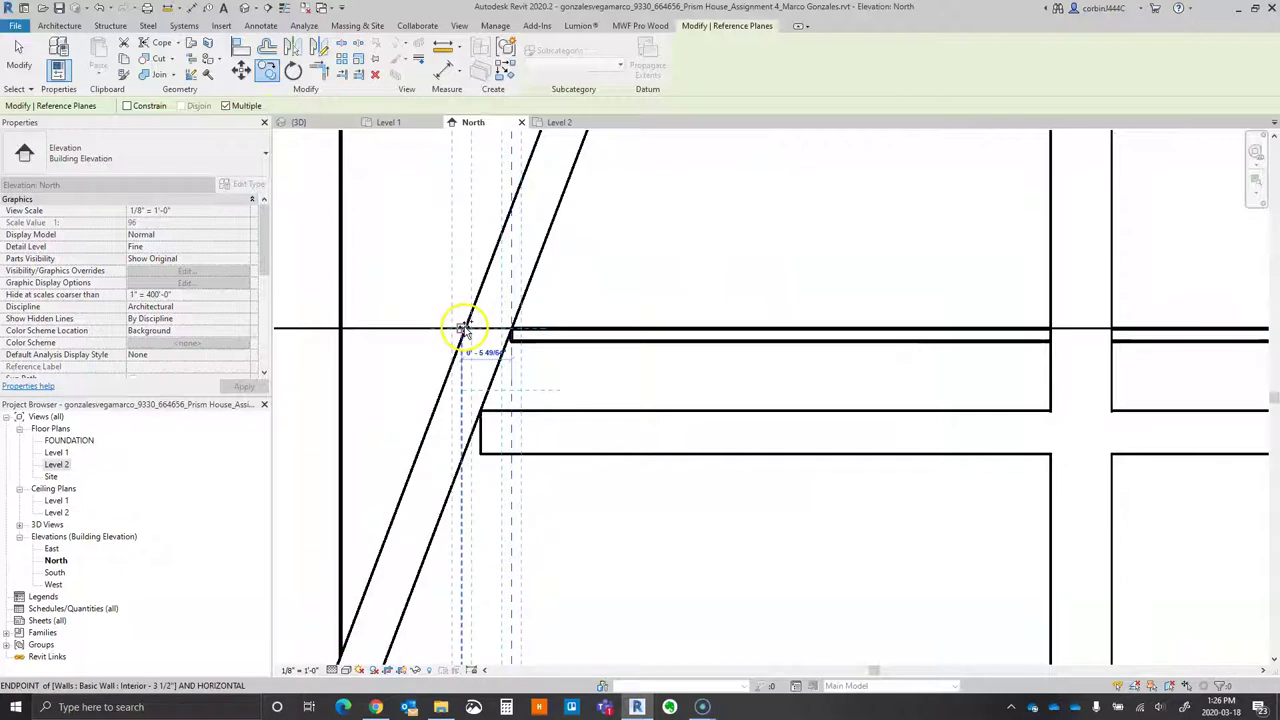
scroll(462, 332, "up", 3)
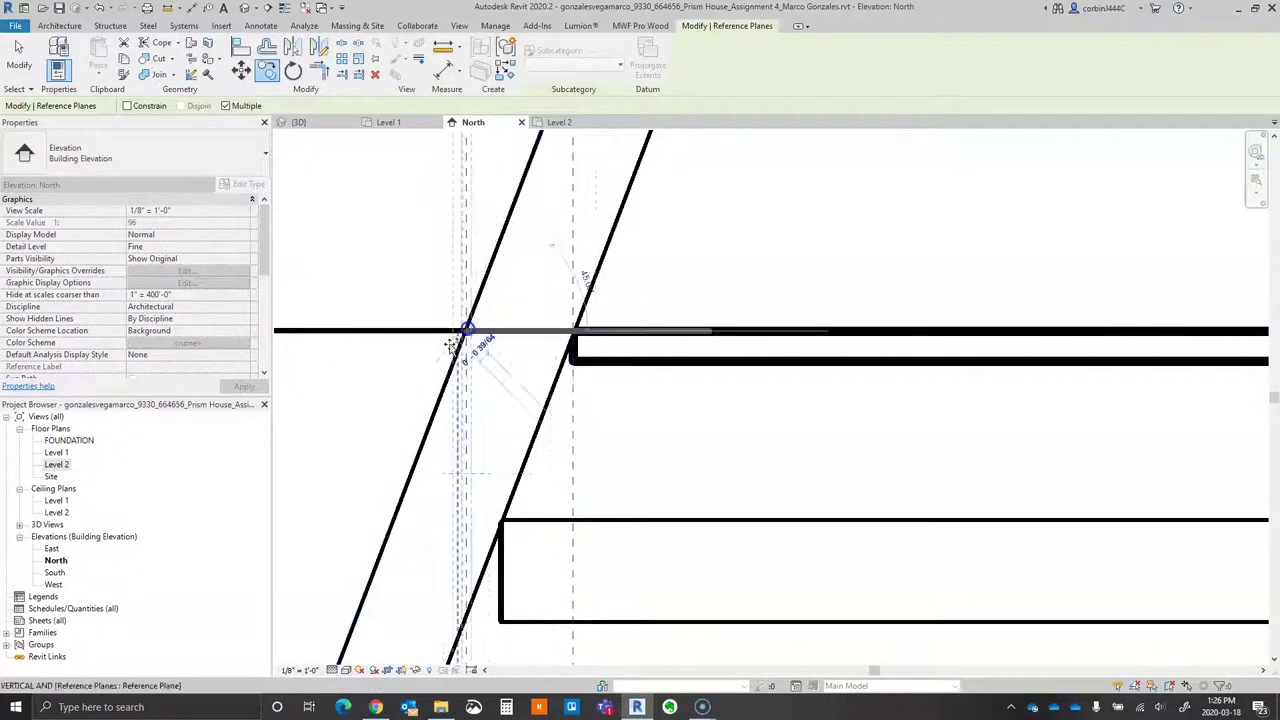
scroll(420, 360, "down", 3)
scroll(674, 363, "up", 2)
scroll(508, 371, "up", 3)
left_click(508, 360)
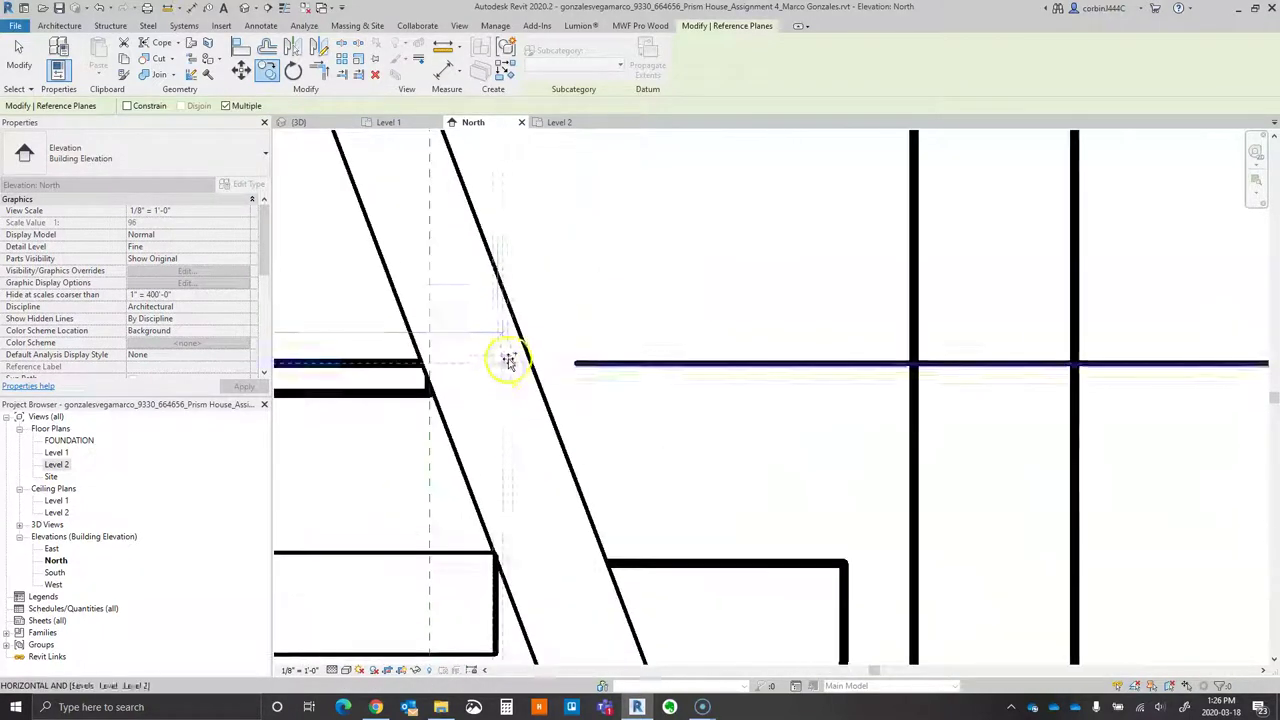
left_click(509, 362)
- Switch back to the Level 2 floor plan
scroll(731, 385, "down", 4)
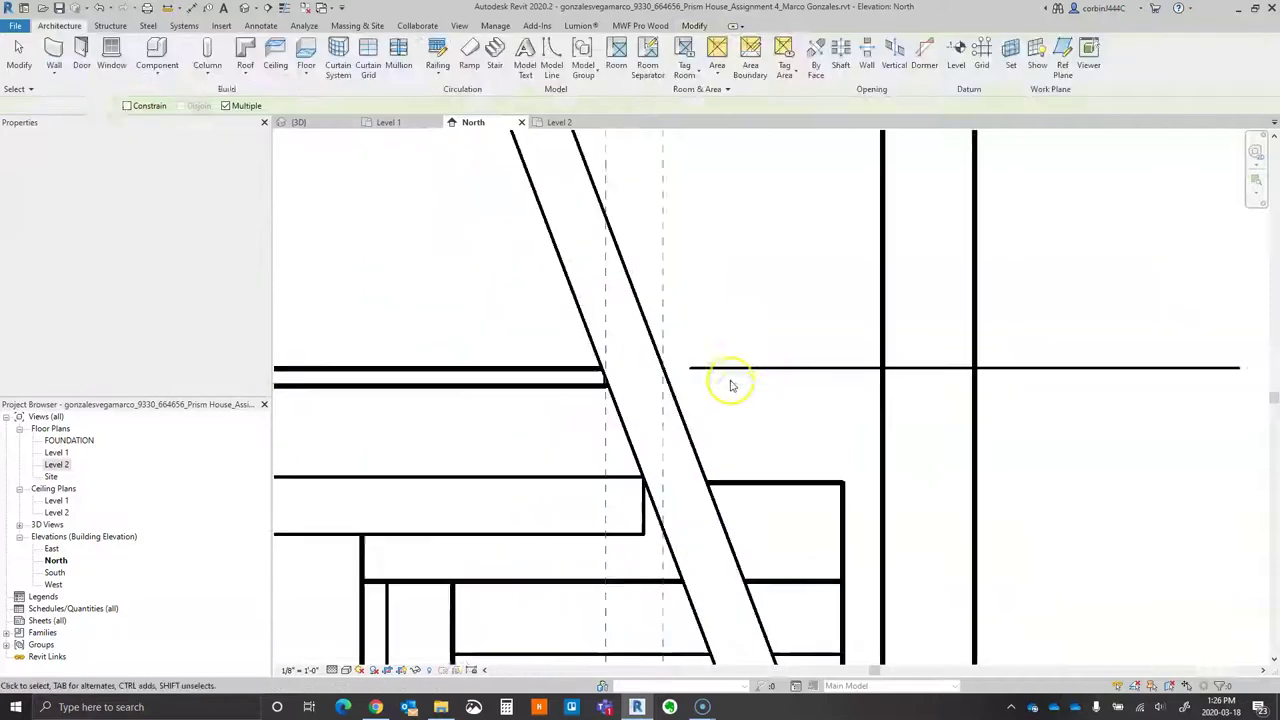
scroll(680, 340, "down", 3)
left_click(559, 123)
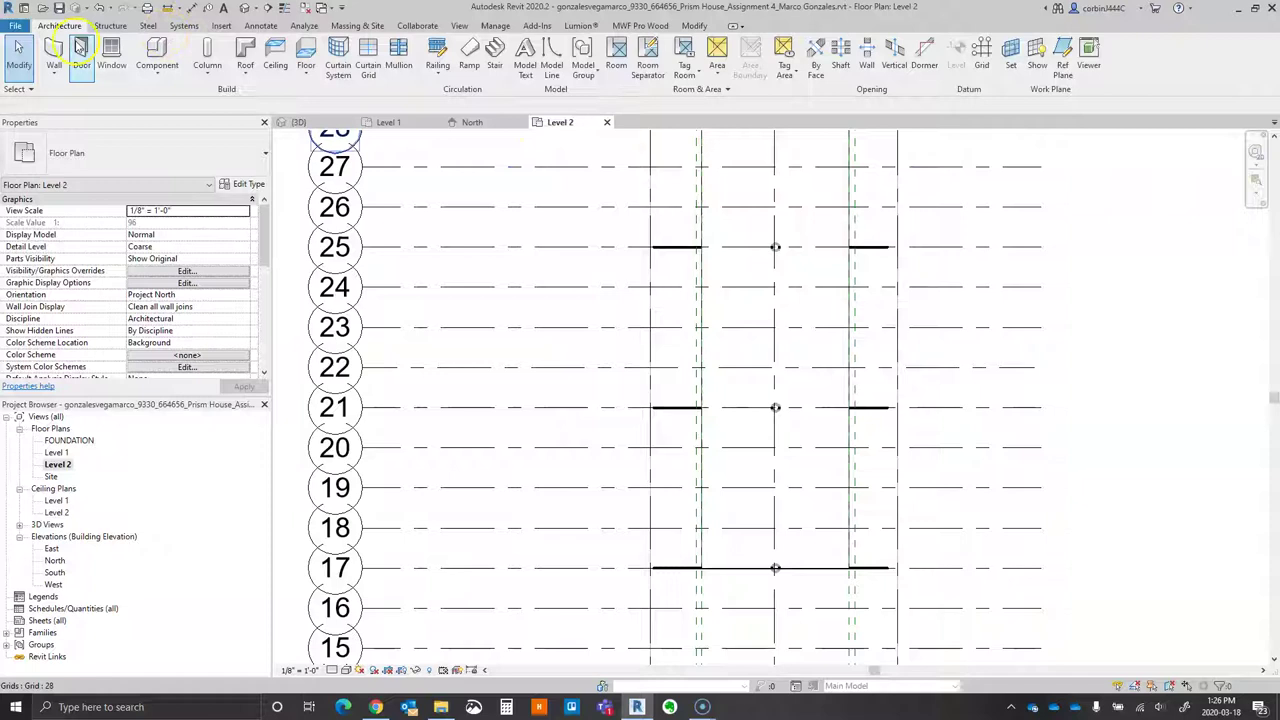
- Start a roof footprint of type Steel Truss - Insulation on Metal Deck - EPDM, checking the Dwell photo
left_click(248, 55)
left_click(88, 160)
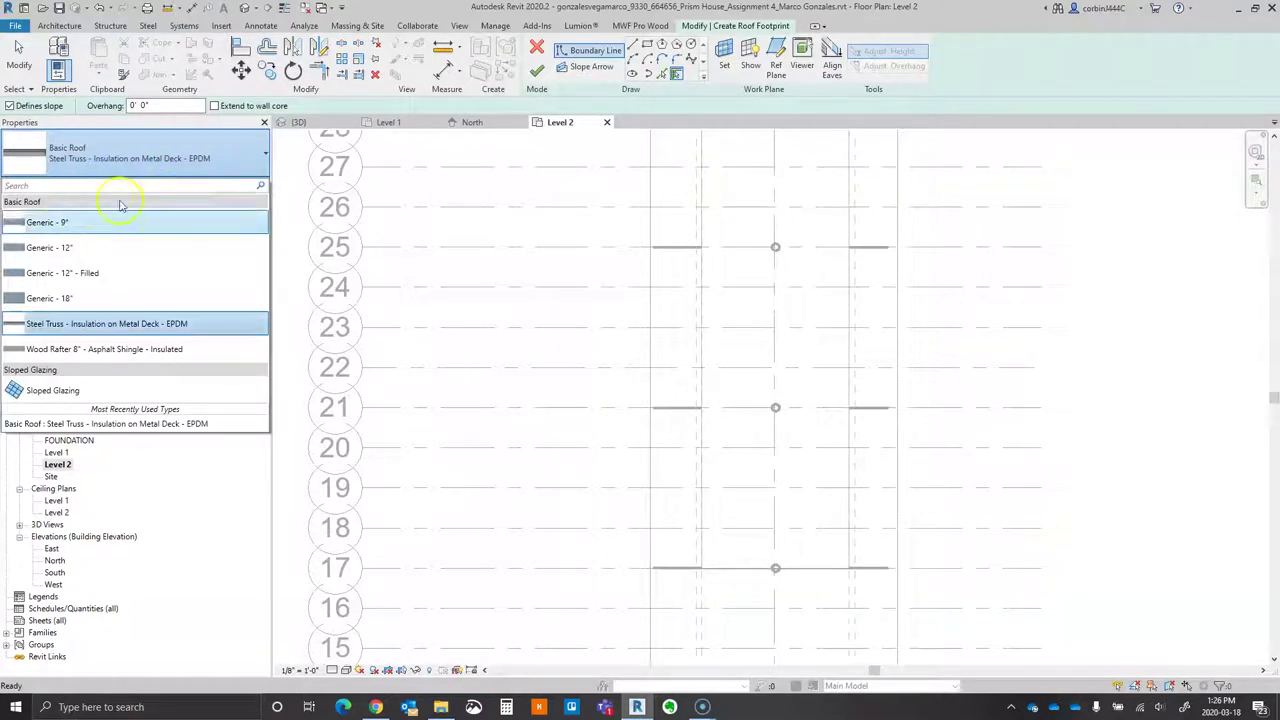
scroll(695, 360, "down", 5)
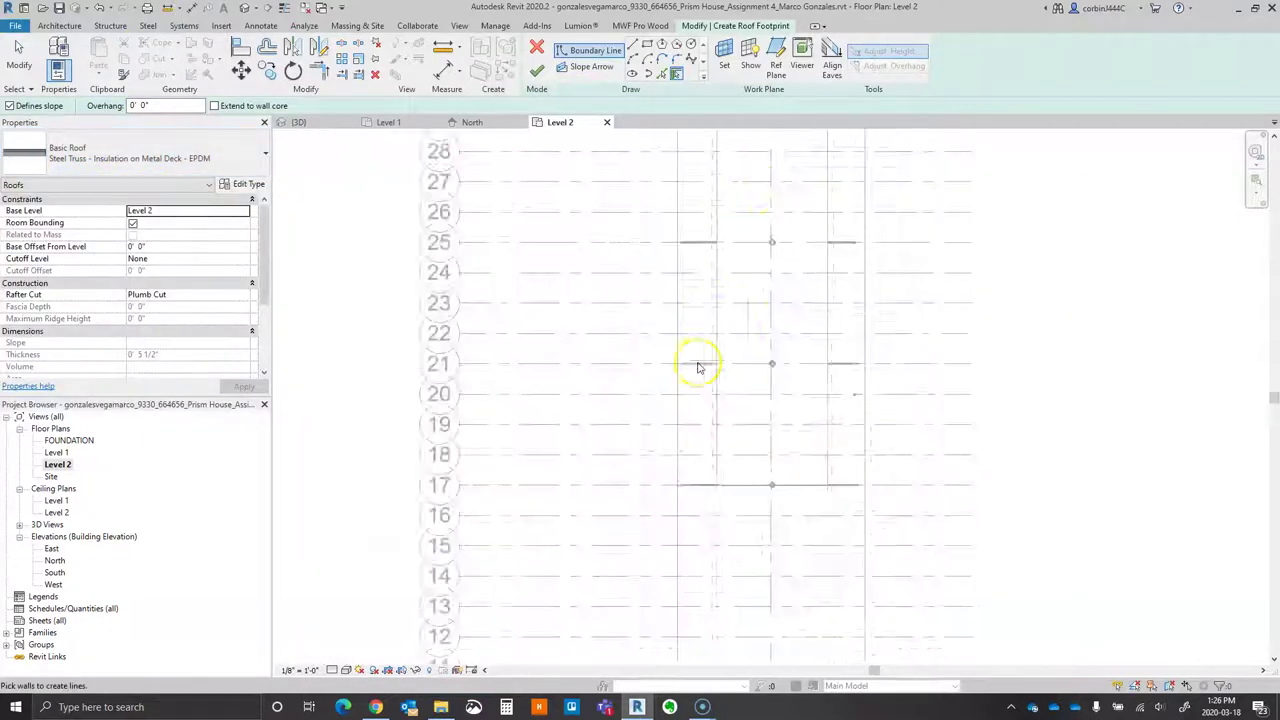
scroll(732, 268, "up", 4)
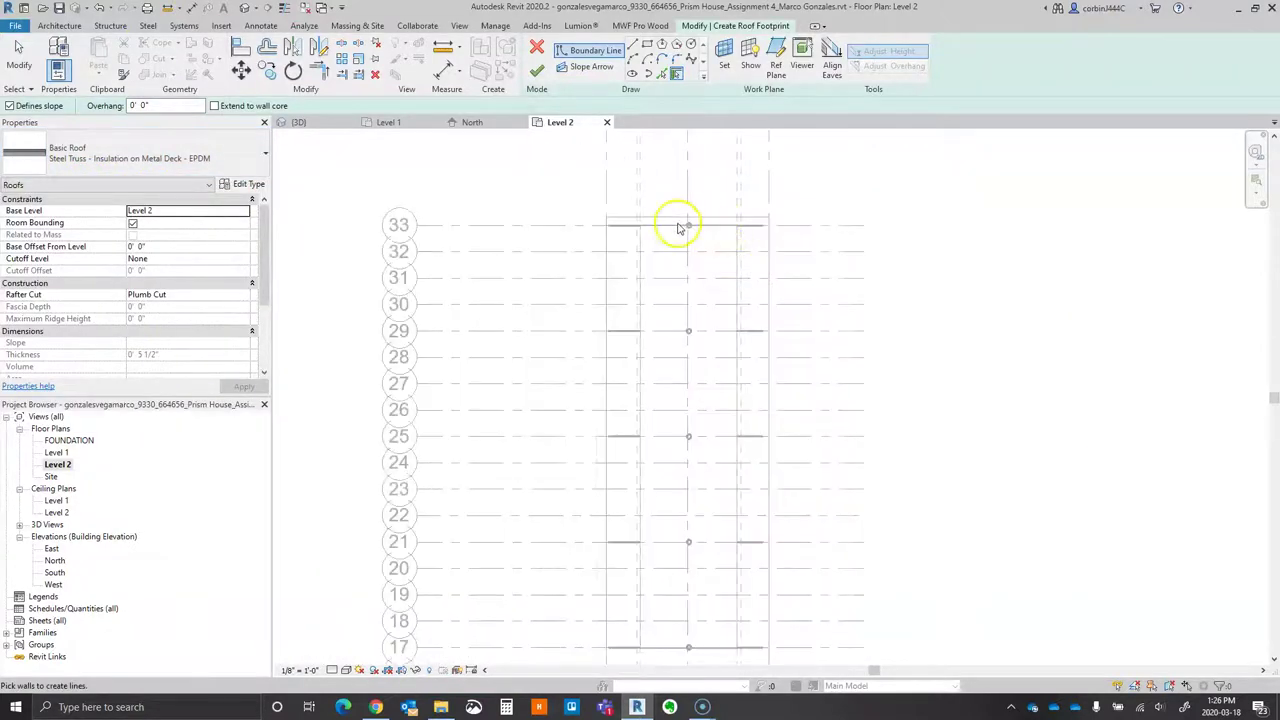
scroll(678, 228, "up", 3)
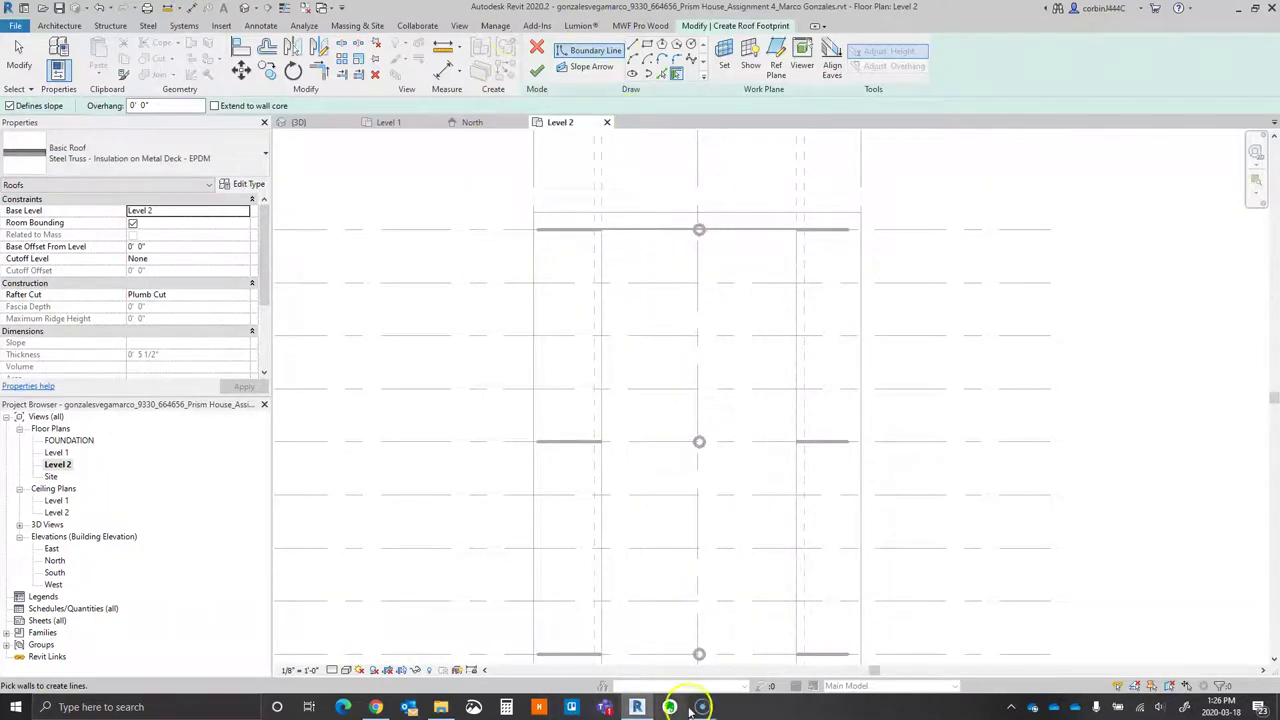
left_click(377, 707)
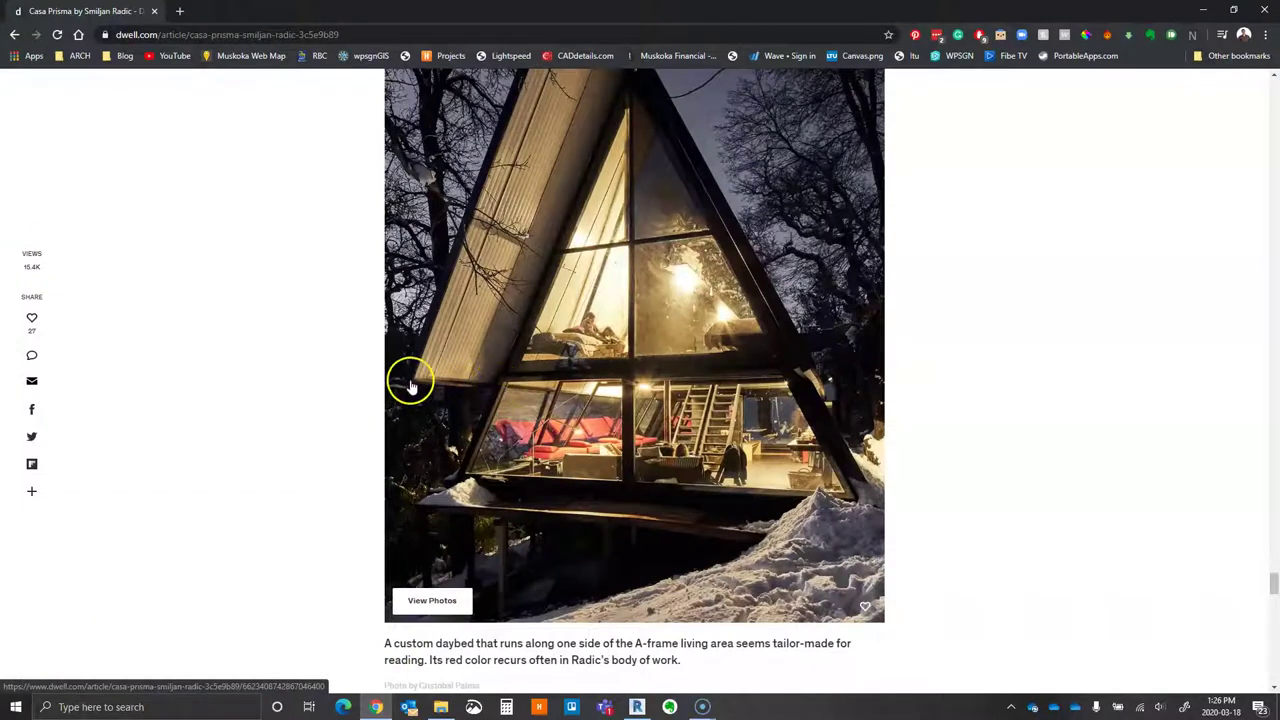
left_click(1203, 10)
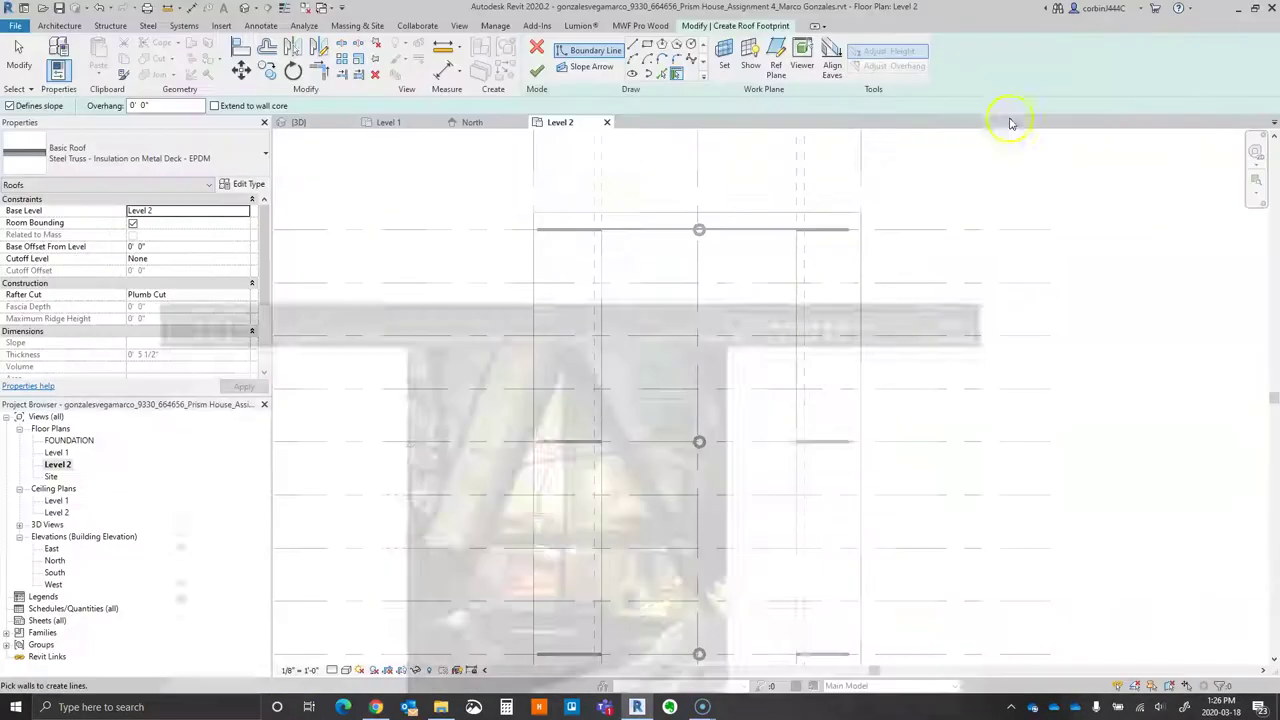
- Draw the rectangular roof boundary and adjust the length of its top edge
left_click(647, 45)
scroll(857, 214, "down", 3)
left_click(820, 180)
scroll(820, 257, "up", 4)
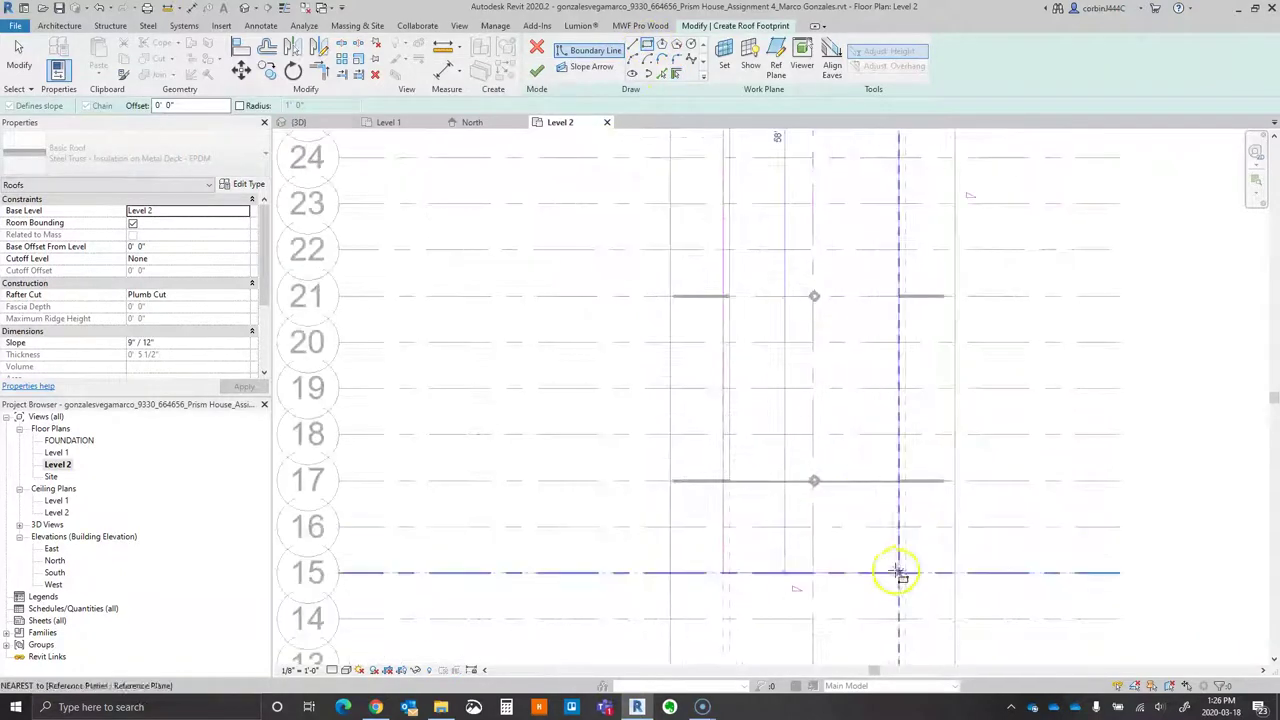
left_click(903, 572)
scroll(860, 560, "down", 3)
scroll(846, 260, "up", 4)
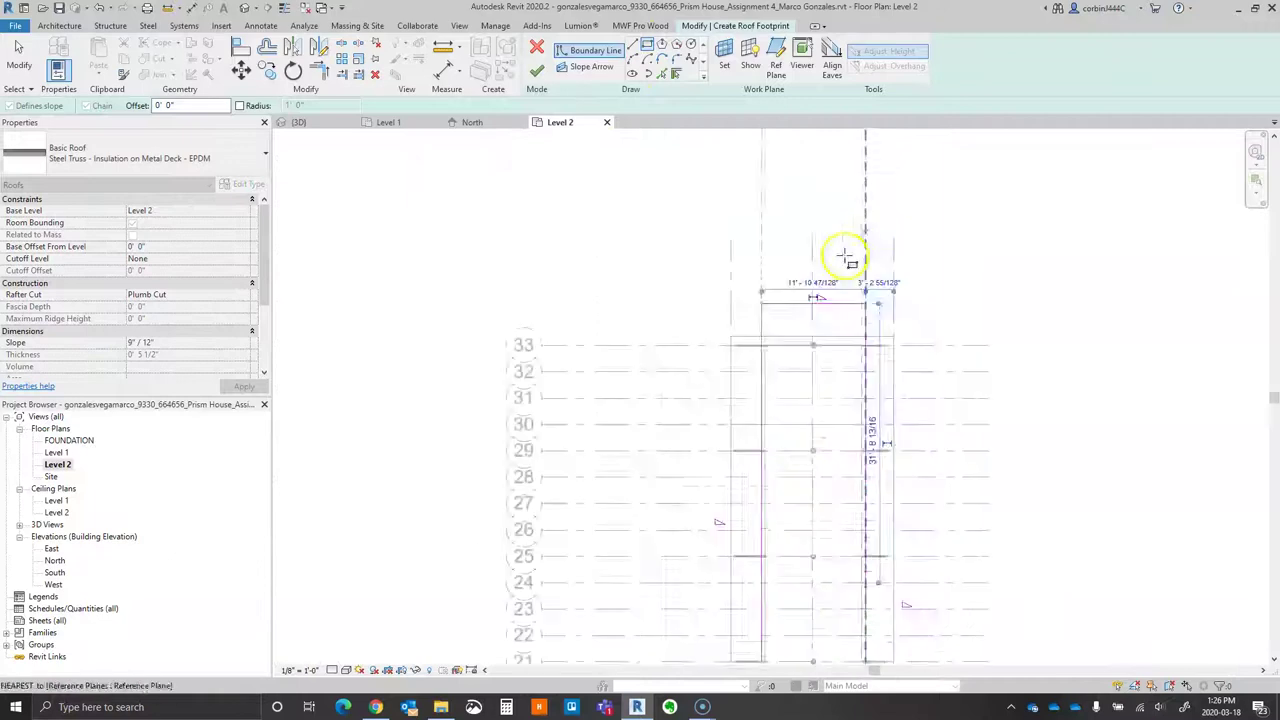
key("Escape")
key("Escape")
left_click(769, 340)
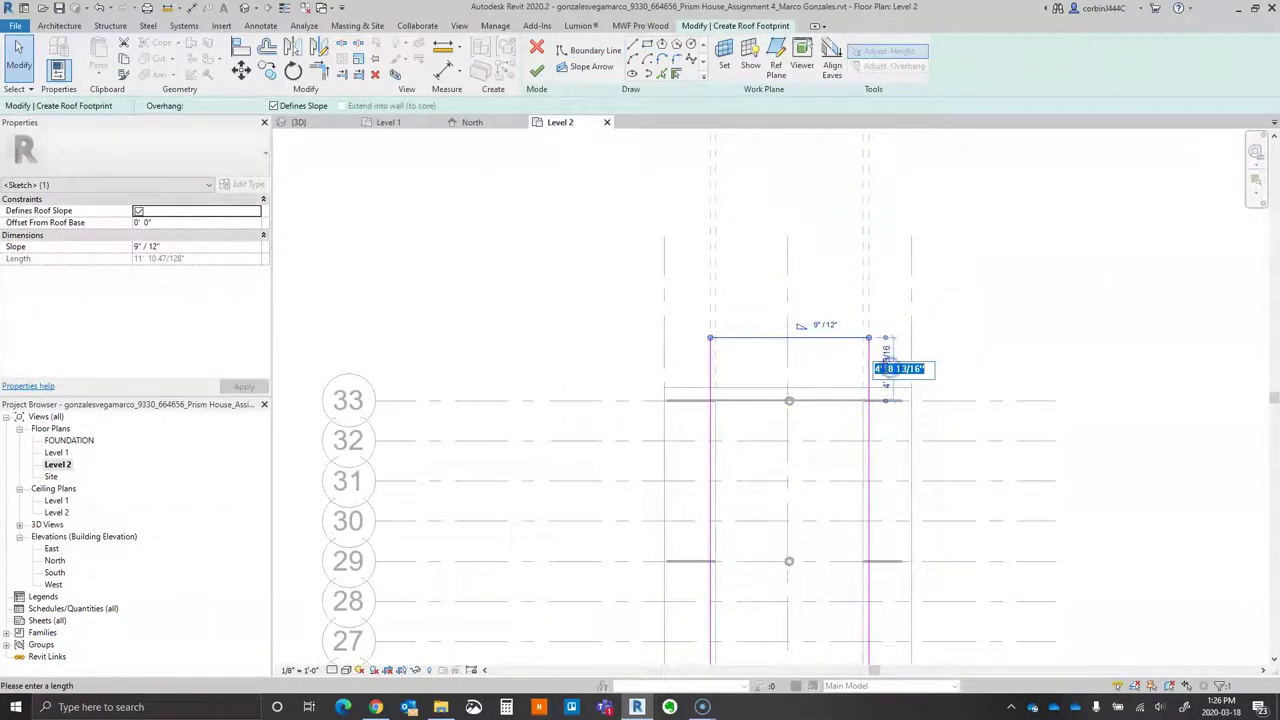
key("Return")
left_click(777, 229)
- Make the two long sides define a 16"/12" slope and finish the roof
scroll(777, 225, "down", 3)
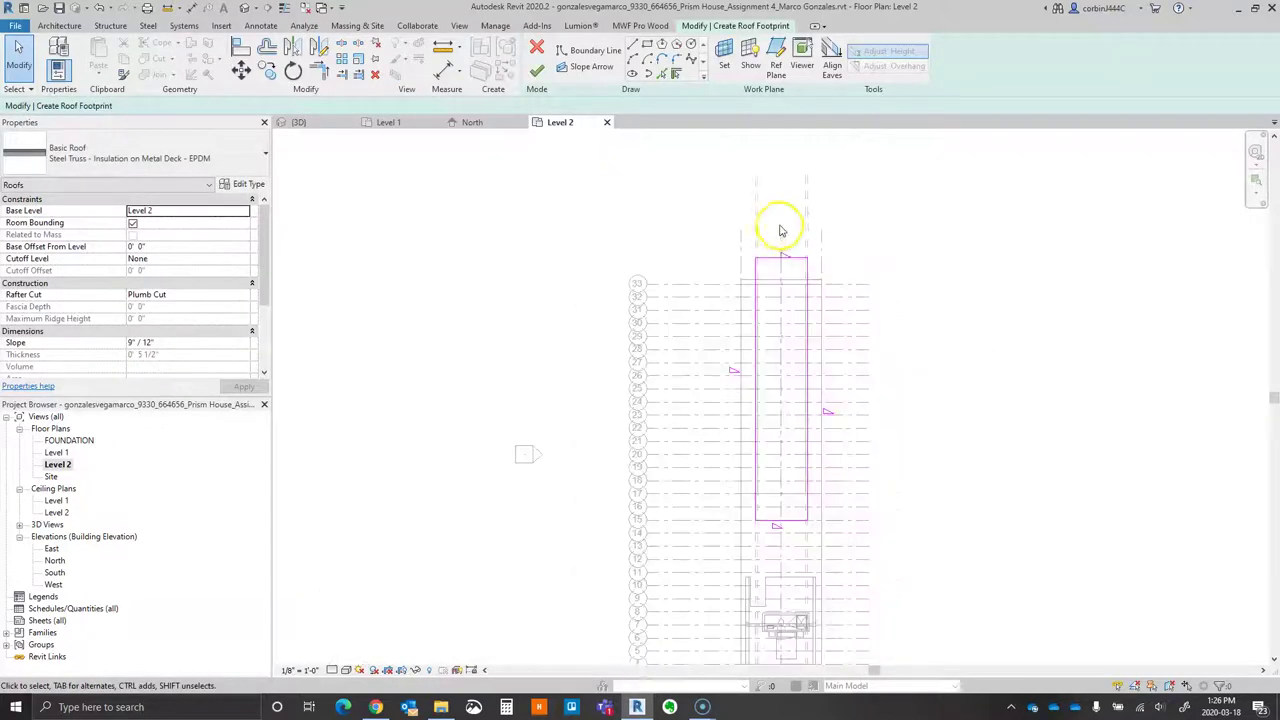
left_click_drag(772, 530, 737, 480)
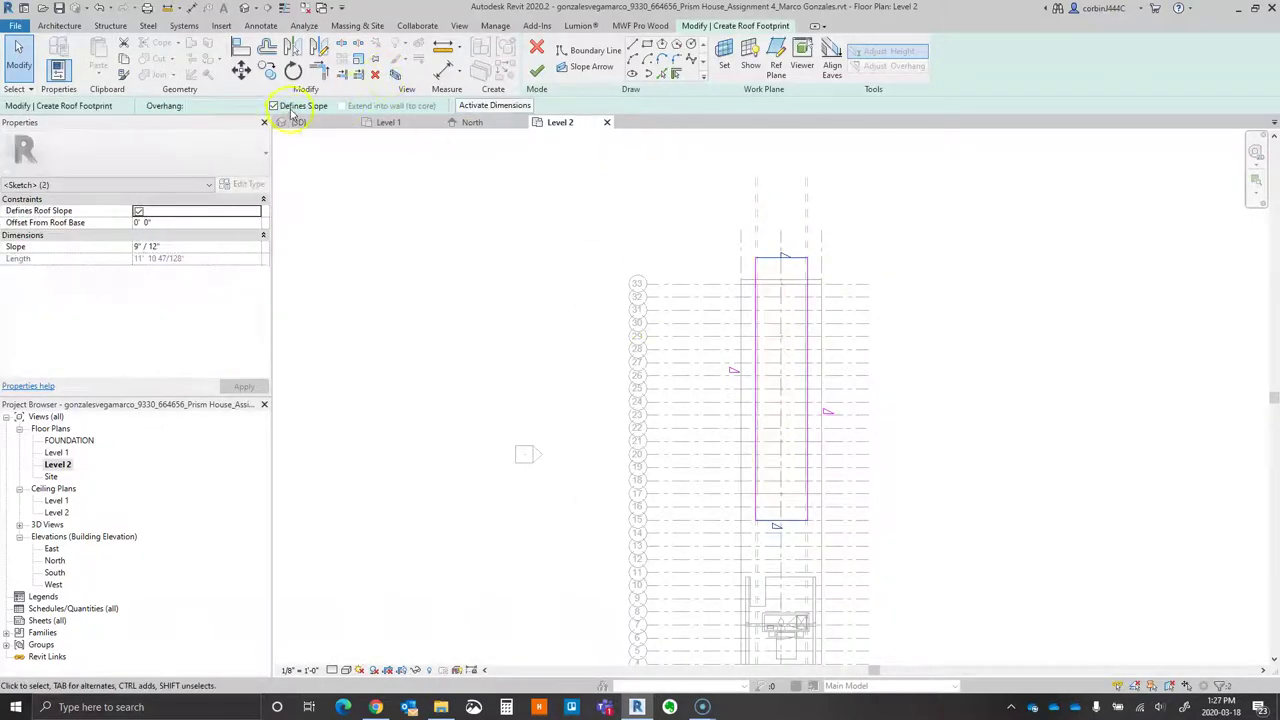
left_click(808, 266)
scroll(871, 360, "up", 2)
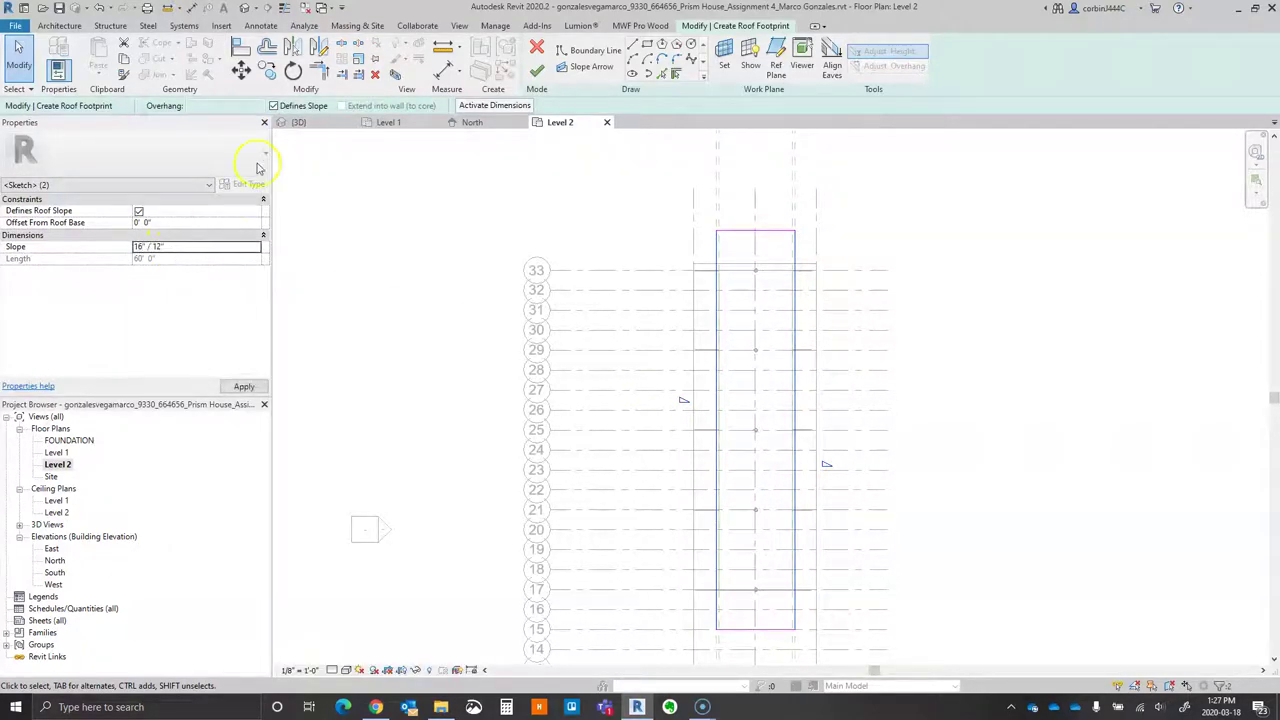
left_click(537, 70)
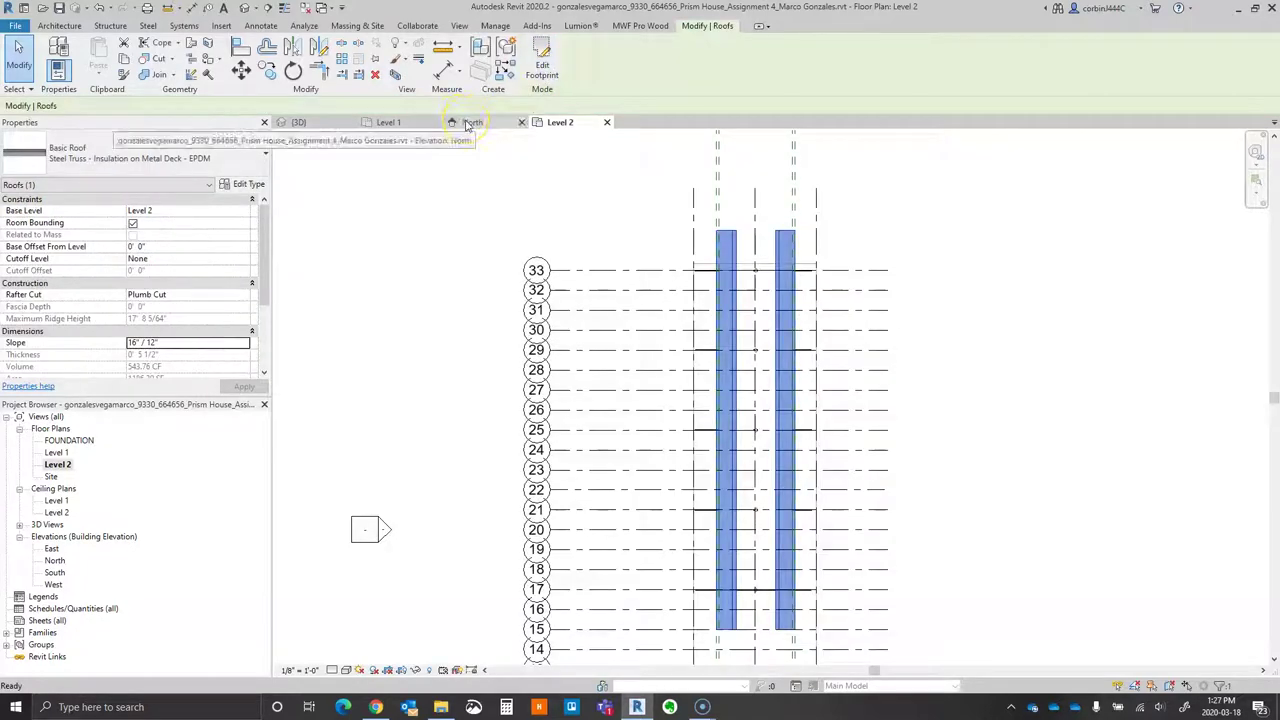
- In the North elevation, drag the roof ridge upward to steepen the slope
left_click(467, 124)
scroll(829, 471, "down", 3)
scroll(735, 524, "down", 2)
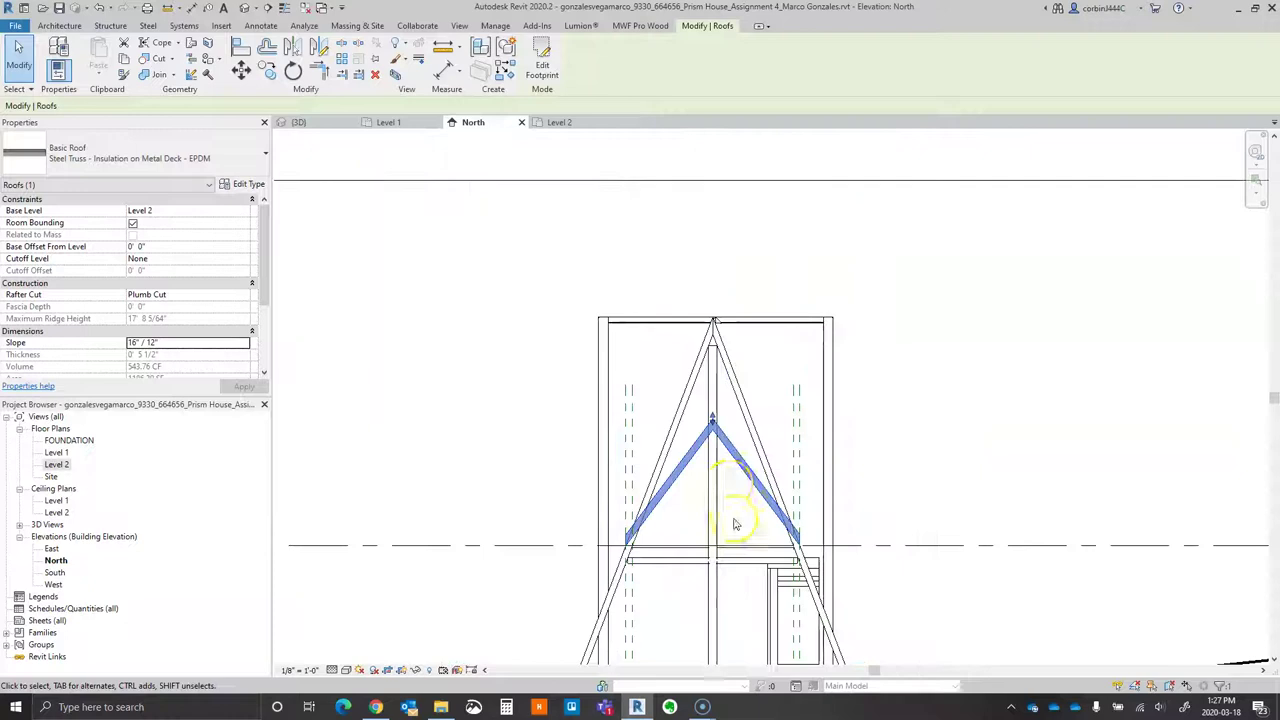
scroll(705, 425, "up", 3)
left_click_drag(716, 425, 724, 210)
left_click(741, 211)
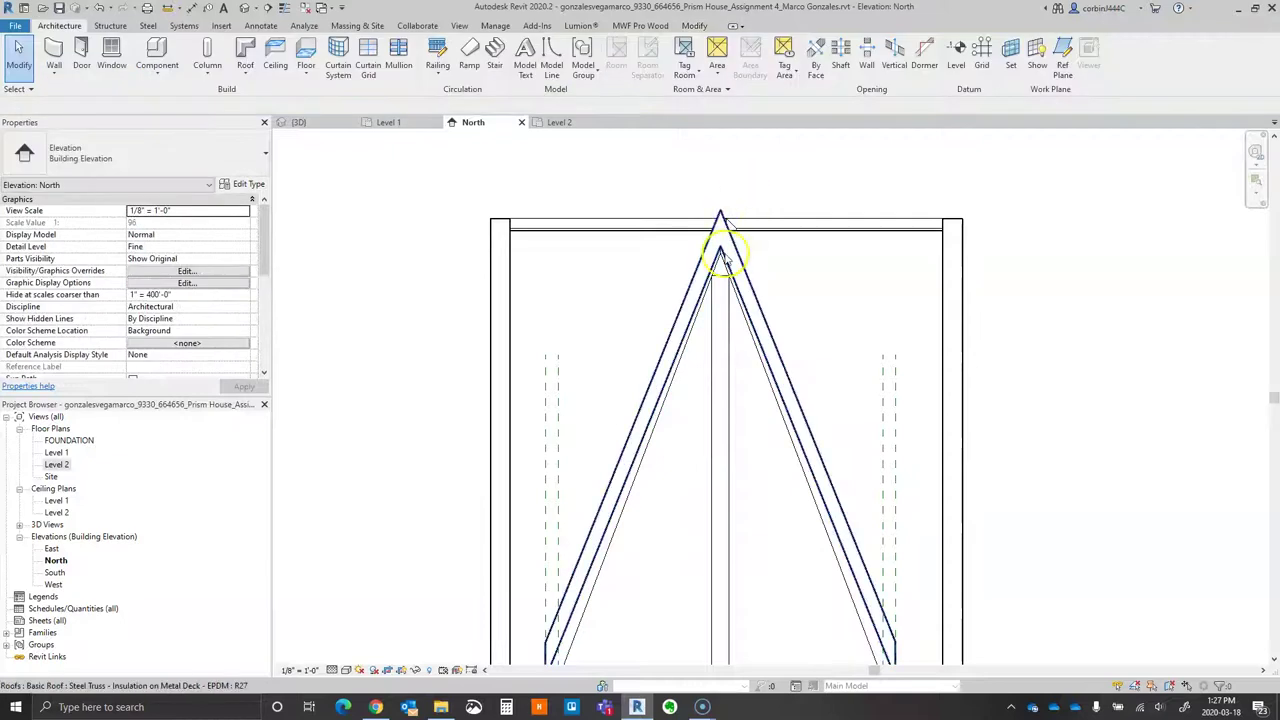
left_click(716, 250)
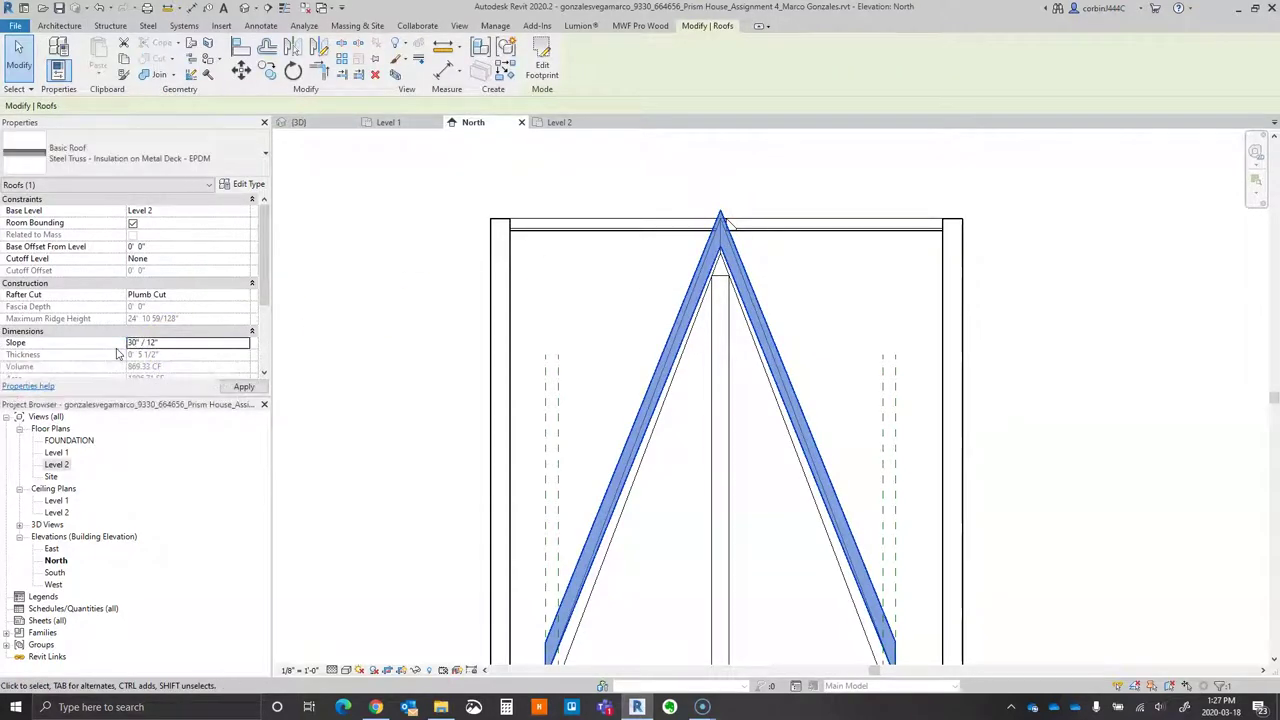
left_click(776, 248)
scroll(776, 248, "down", 3)
scroll(737, 343, "up", 6)
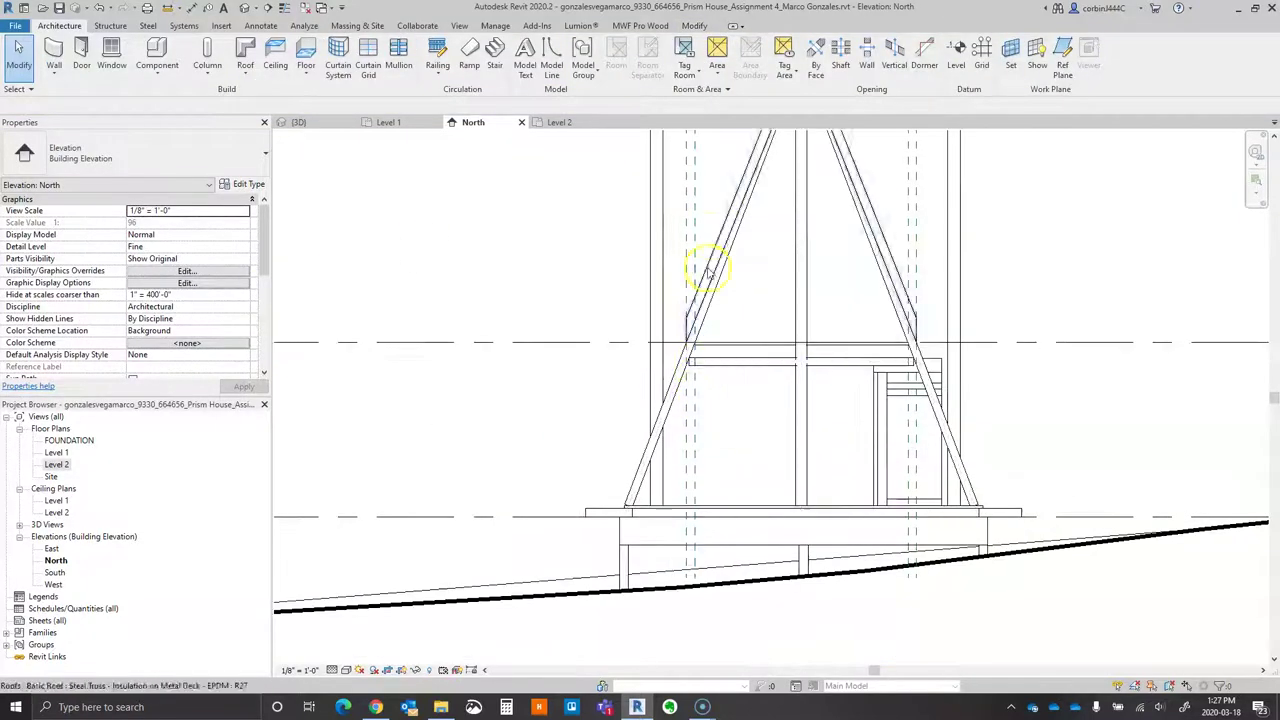
scroll(677, 430, "down", 3)
scroll(749, 177, "up", 5)
- Pull the roof apex up to the truss peak, giving a 31 149/256"/12" slope
left_click(825, 248)
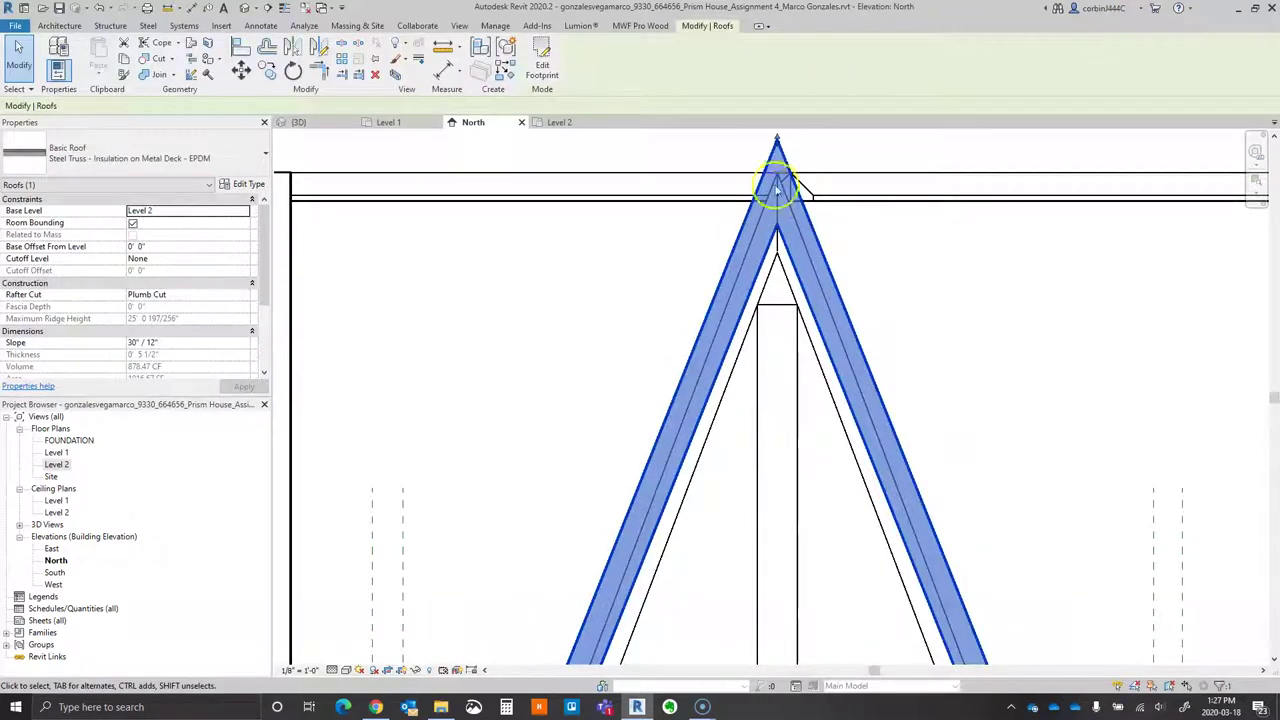
left_click_drag(780, 194, 777, 84)
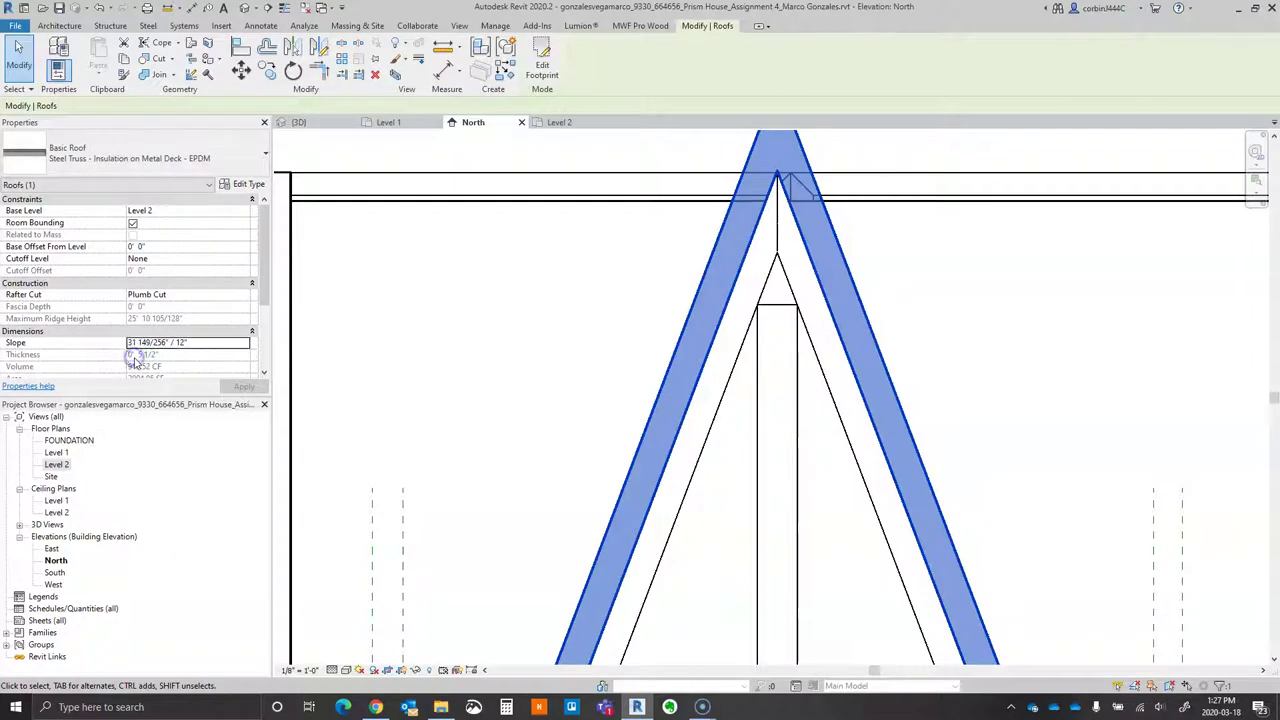
scroll(823, 200, "down", 3)
scroll(886, 386, "up", 3)
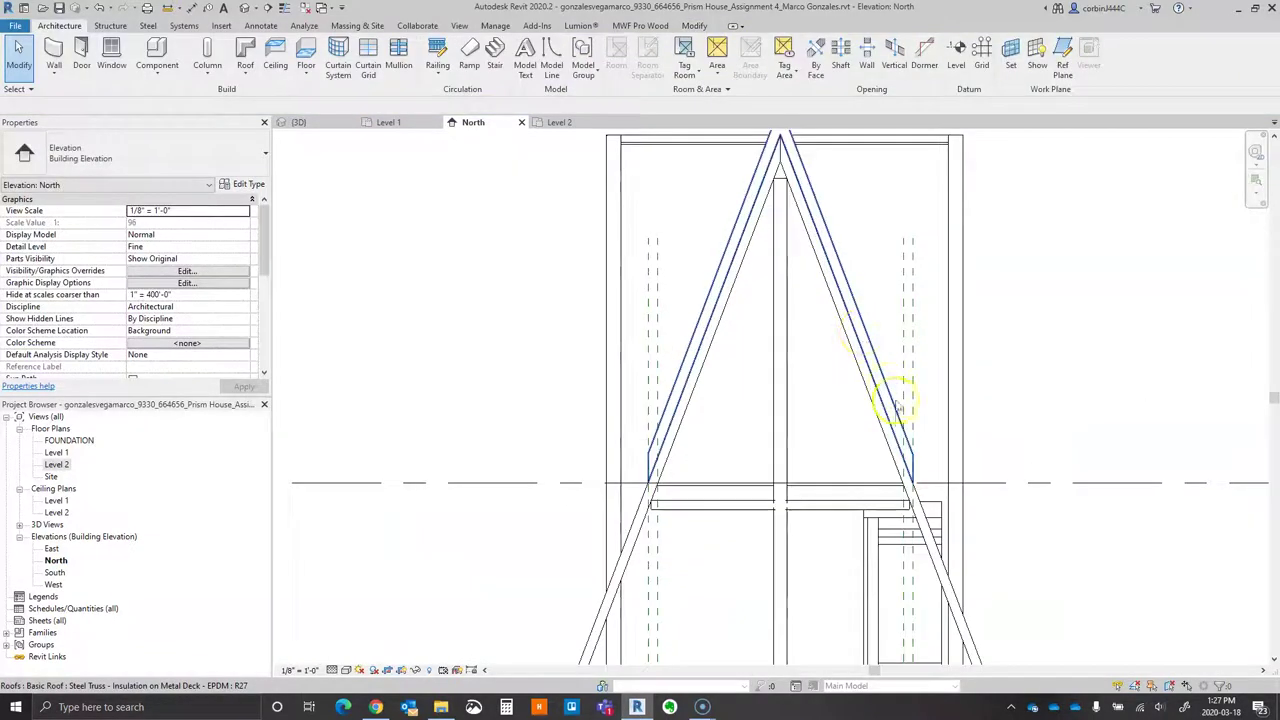
left_click(243, 296)
left_click(172, 321)
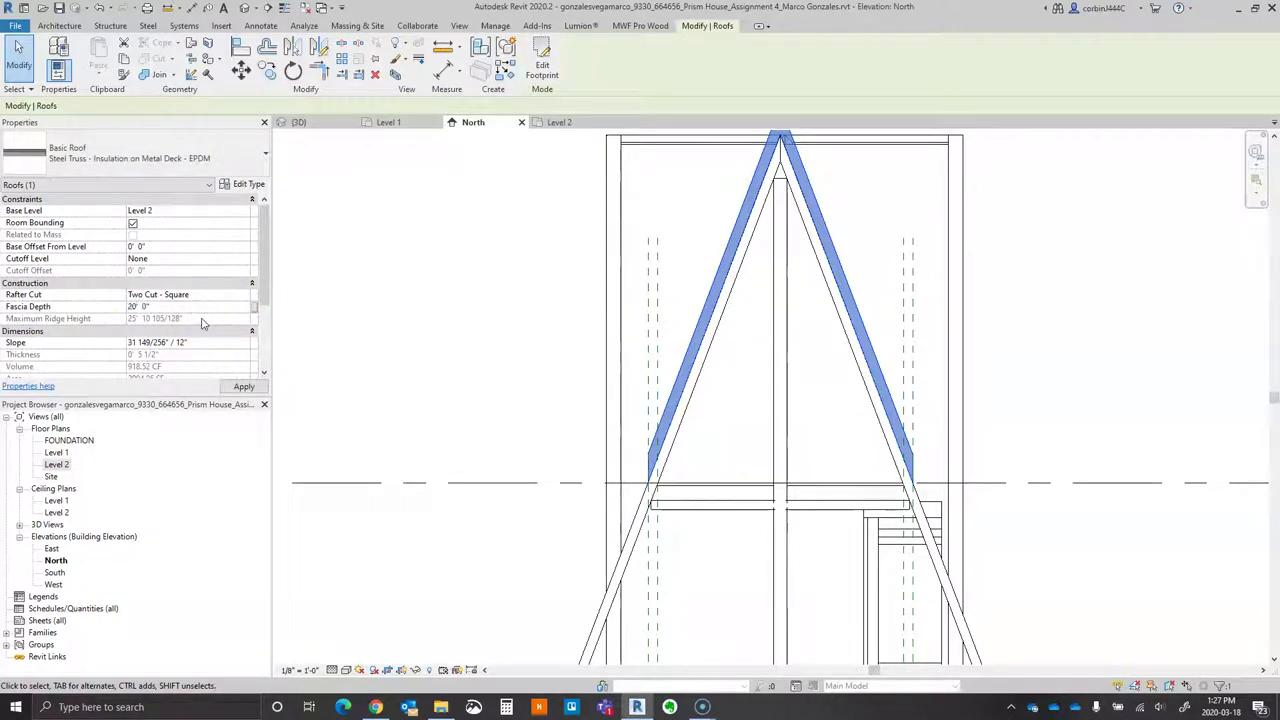
left_click(521, 437)
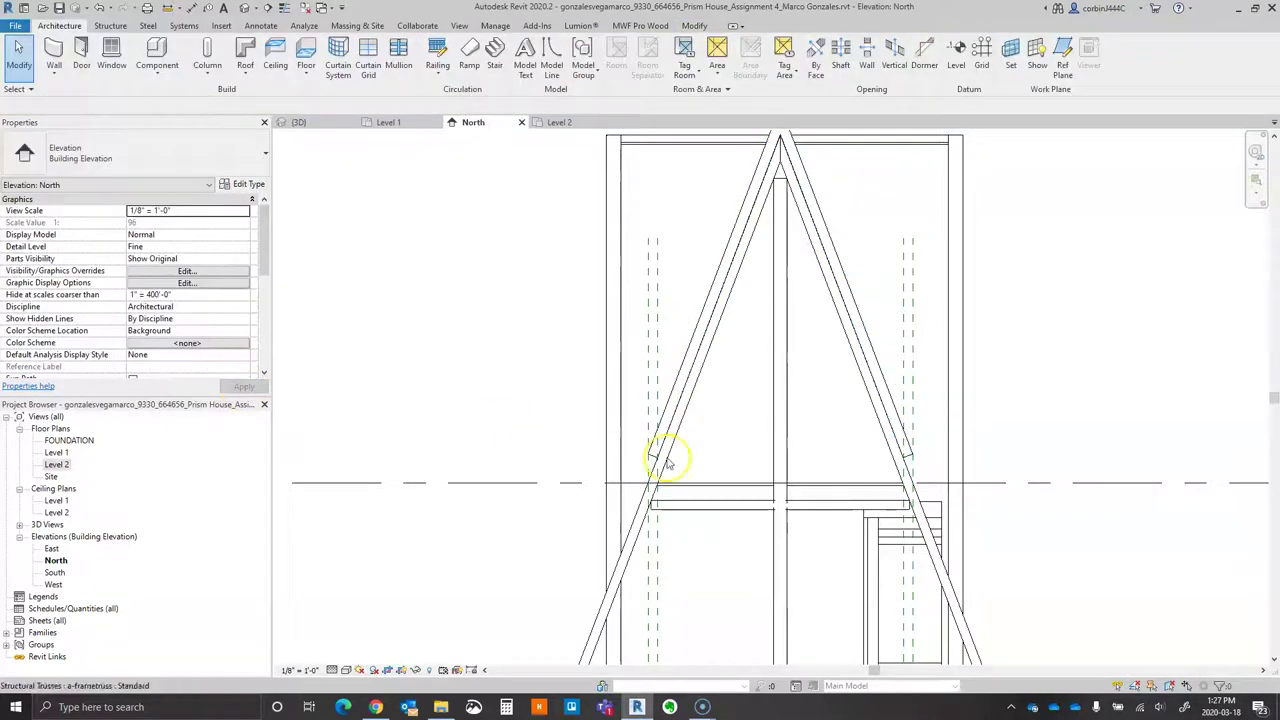
scroll(706, 477, "up", 2)
double_click(590, 432)
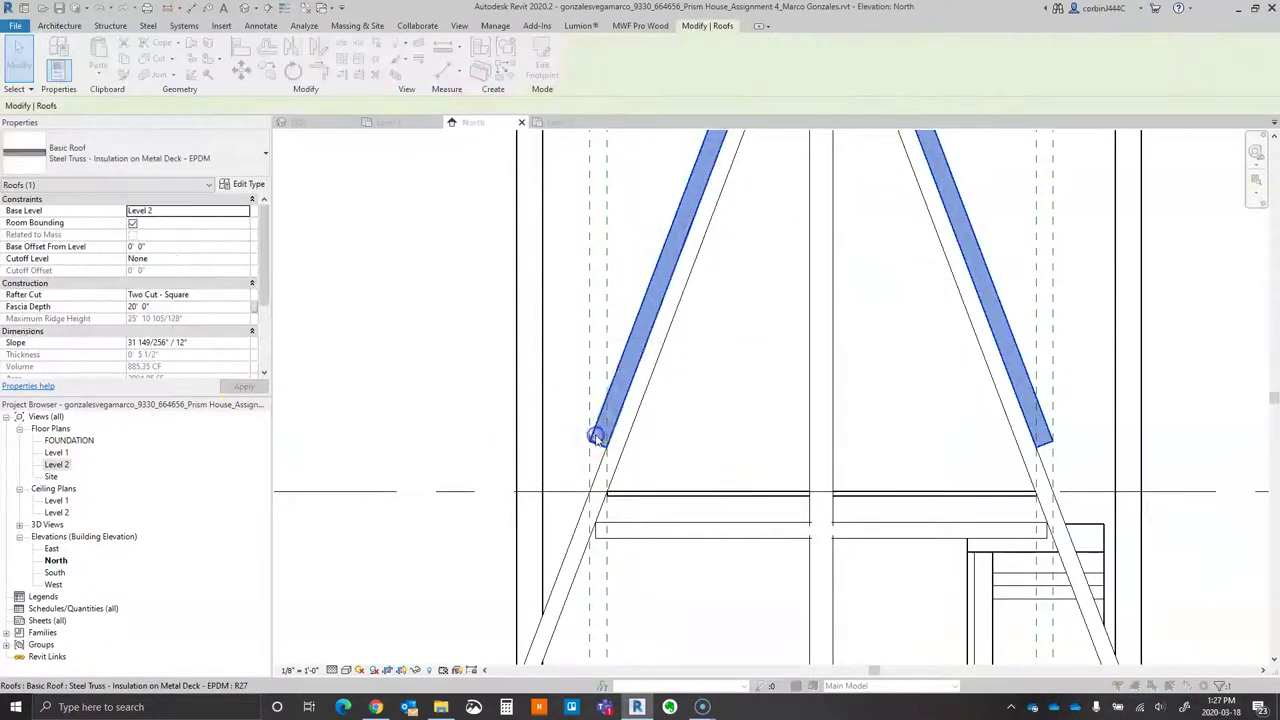
left_click(709, 485)
scroll(737, 406, "down", 2)
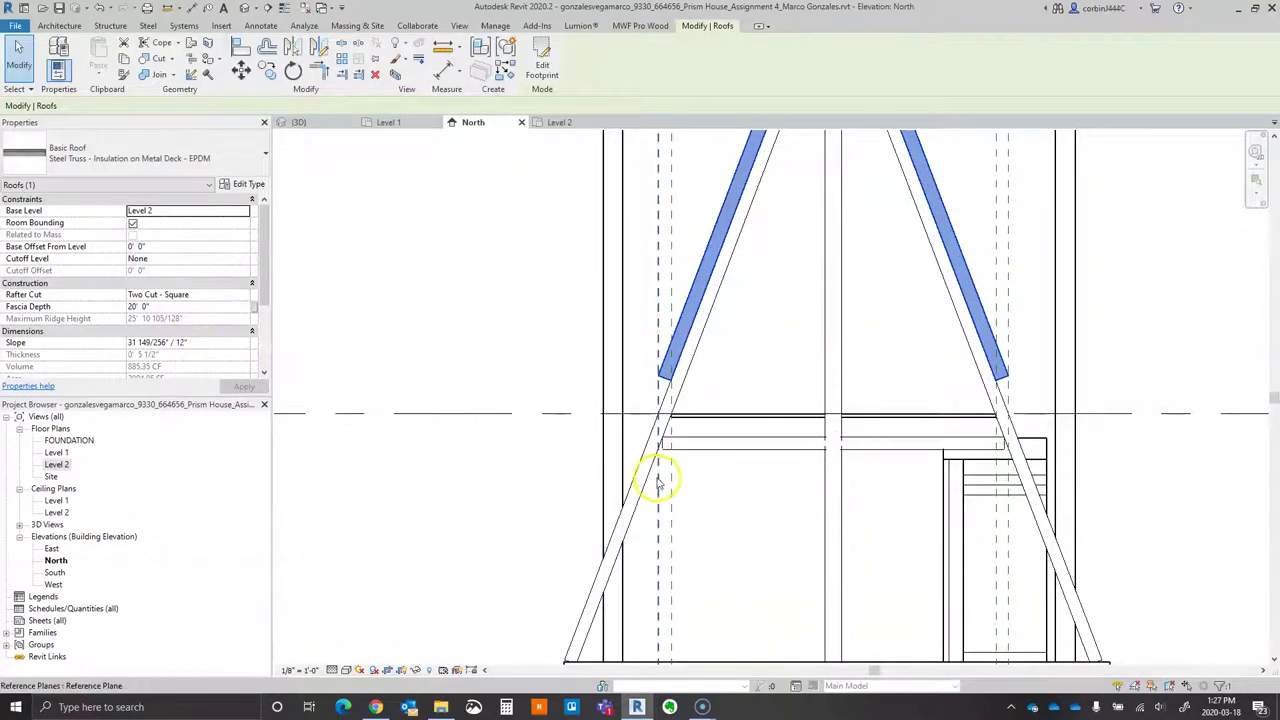
scroll(655, 440, "down", 1)
scroll(659, 432, "up", 3)
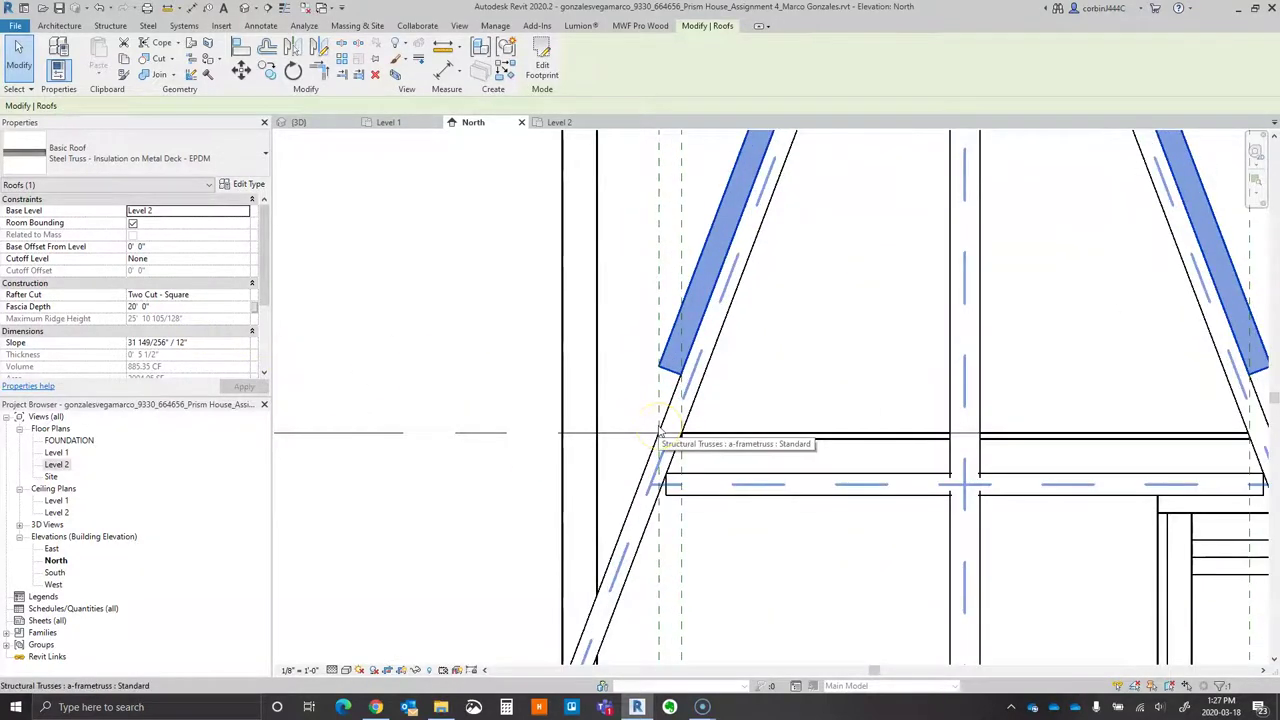
left_click(661, 521)
- Move the left reference plane onto the left diagonal truss line at the roof base
scroll(657, 517, "up", 3)
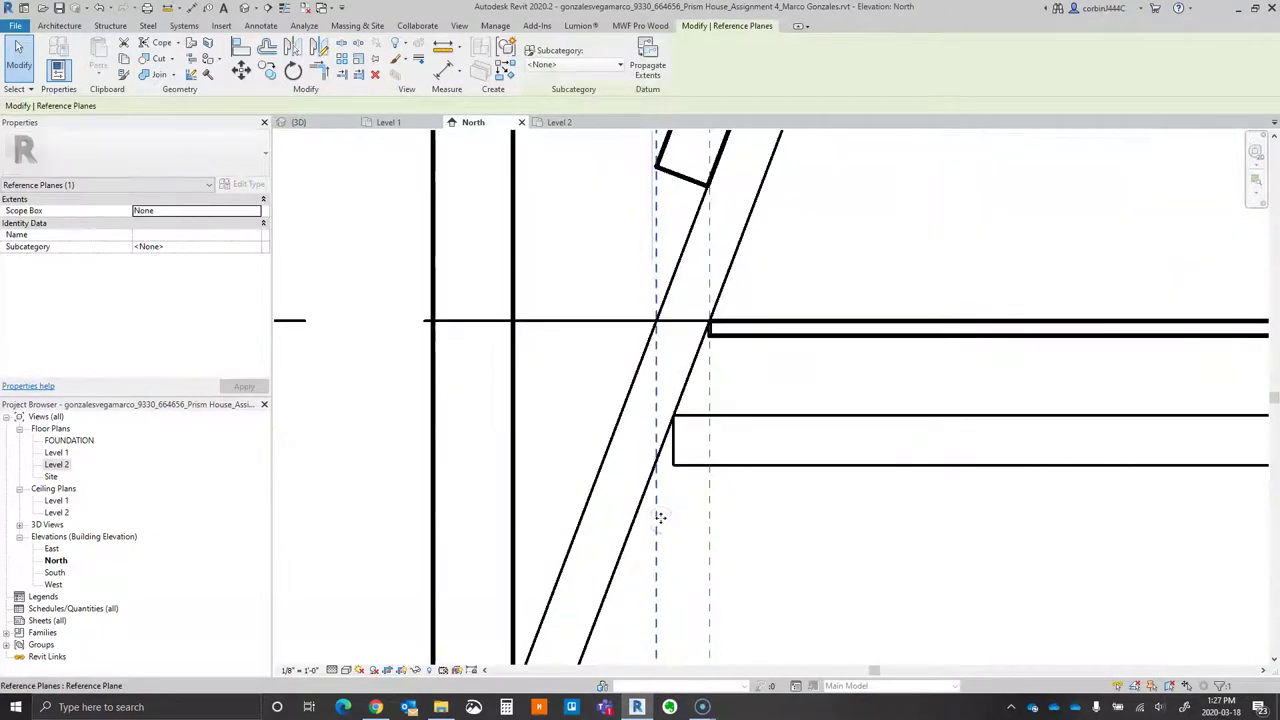
left_click(246, 71)
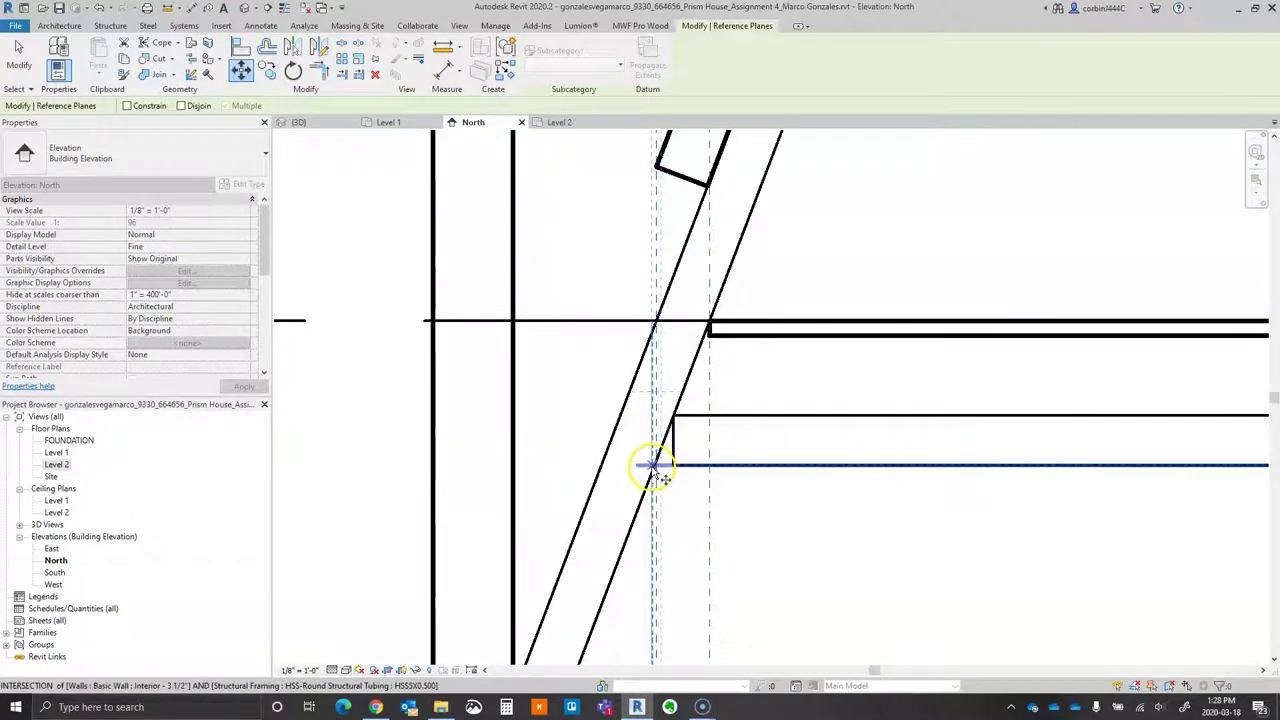
scroll(652, 466, "up", 3)
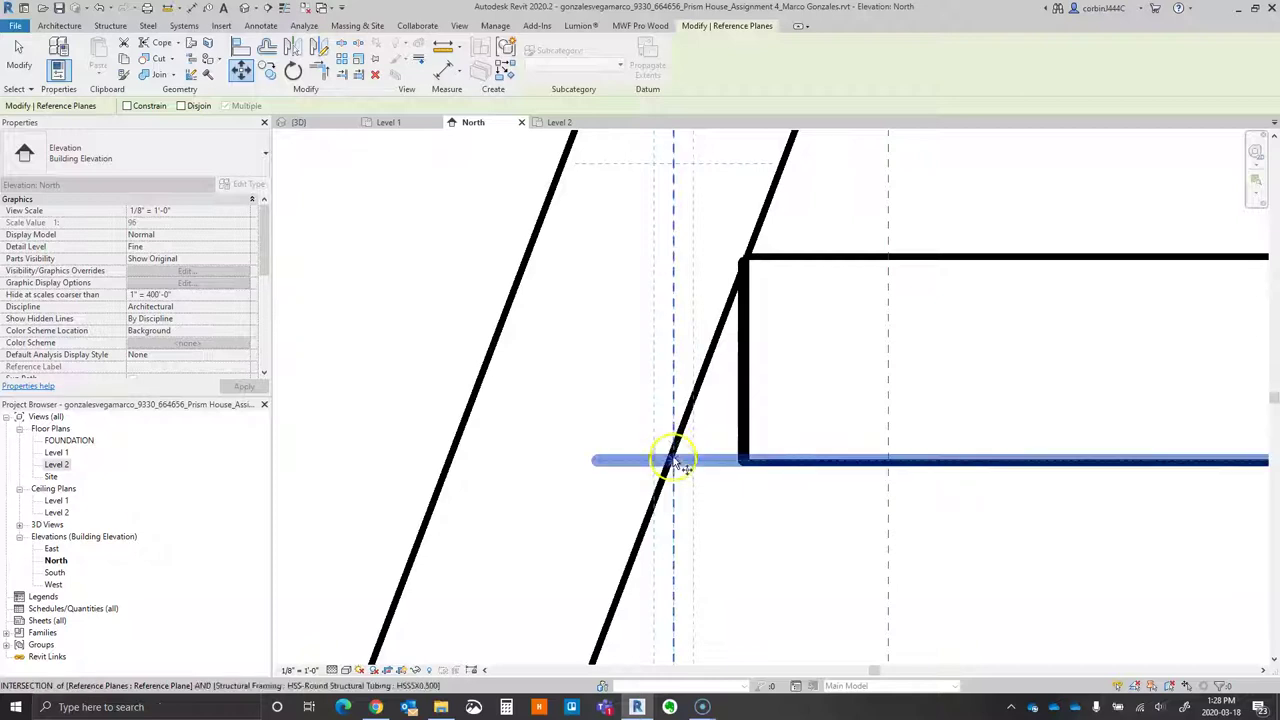
left_click(672, 463)
left_click(440, 459)
scroll(551, 423, "down", 3)
scroll(980, 423, "up", 3)
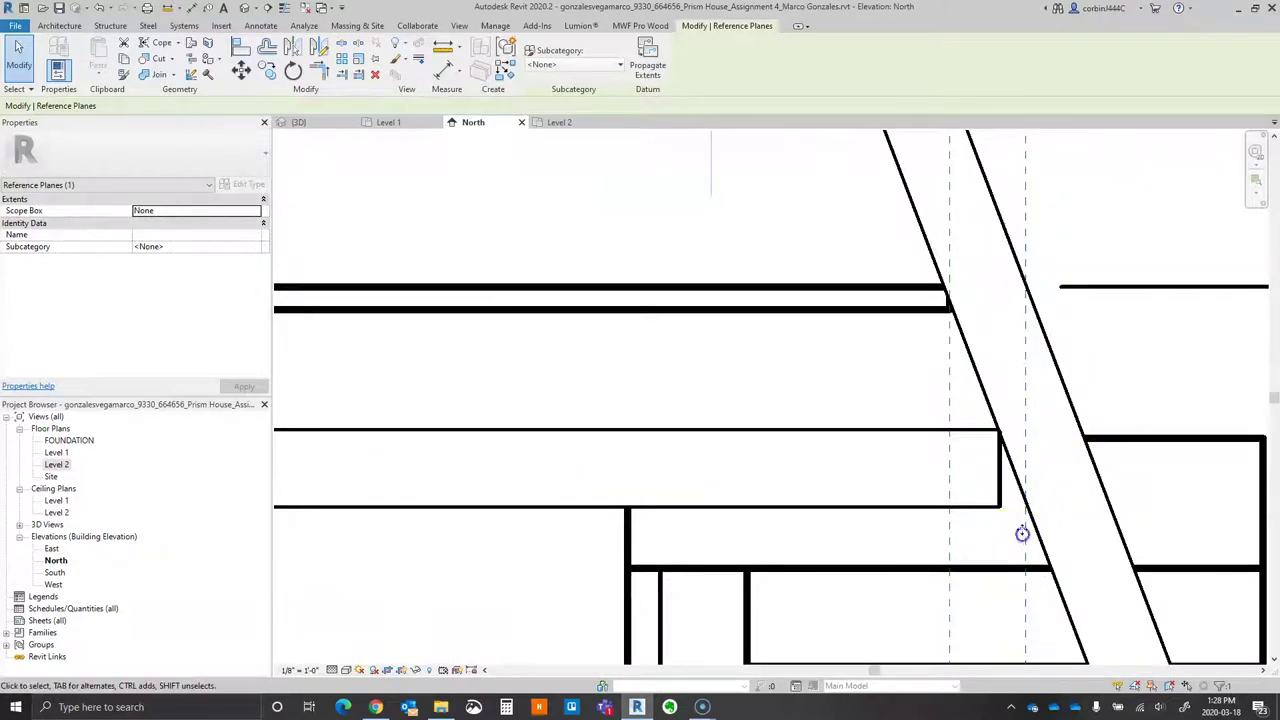
- Move the right reference plane onto the right diagonal truss line, then clear the selection
left_click(243, 70)
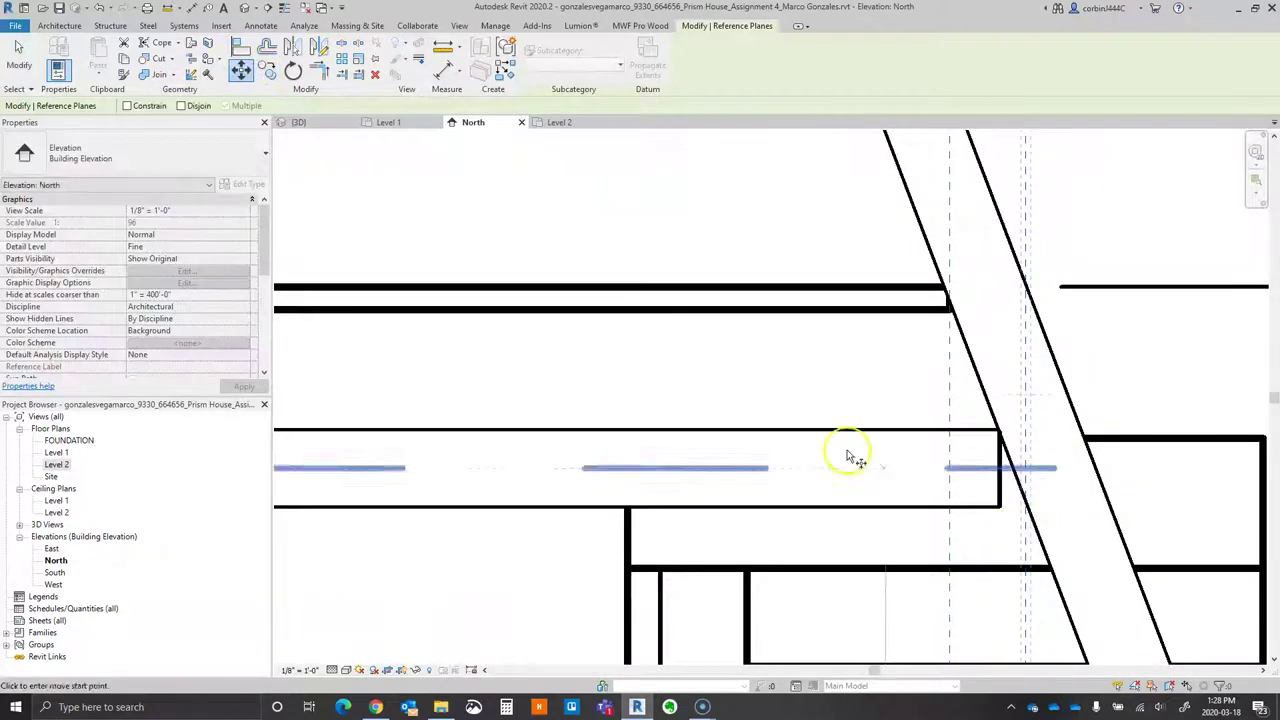
left_click(1027, 508)
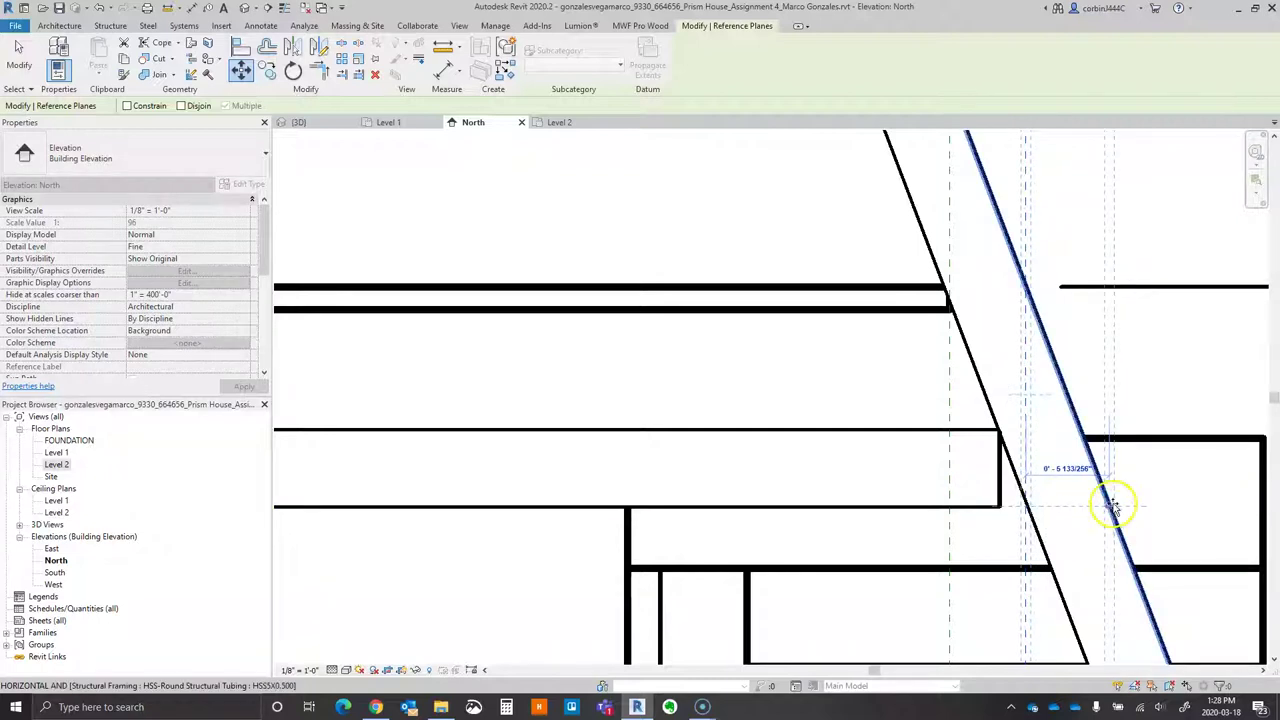
left_click(1113, 505)
key("Escape")
scroll(1094, 497, "down", 5)
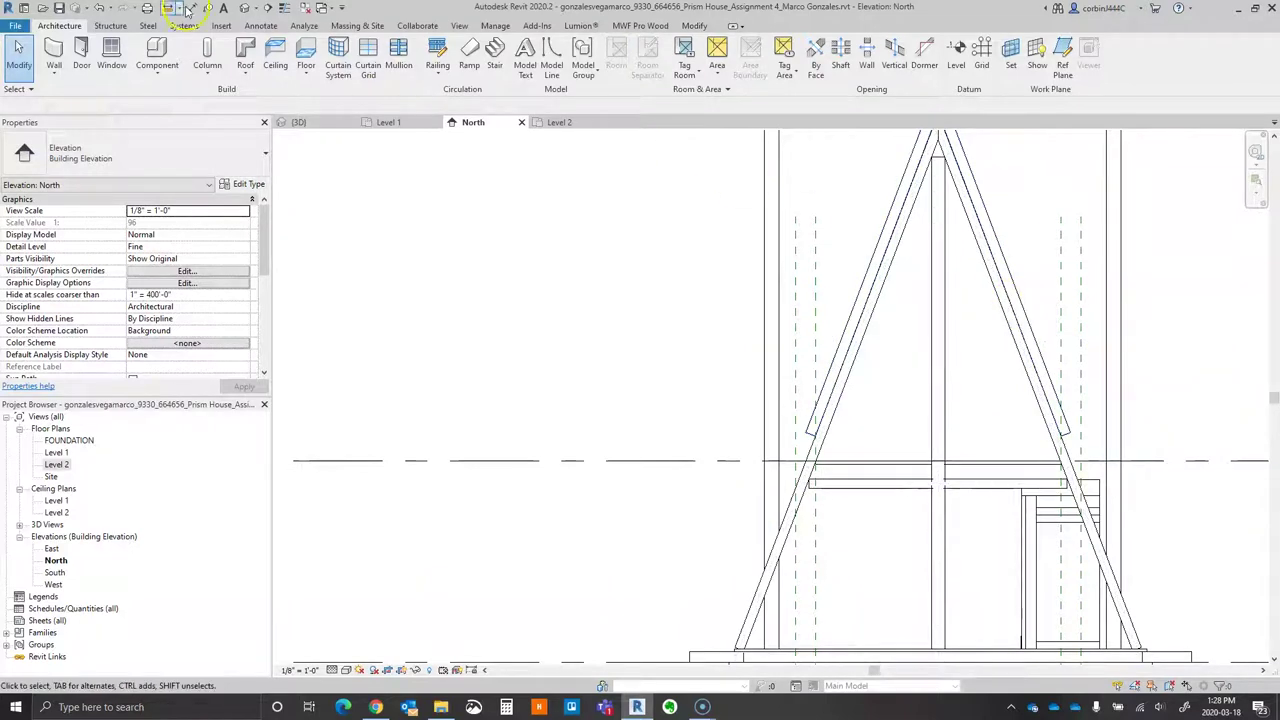
- Check the 6'-4 11/16" reference-plane-to-centre-line spacing with an aligned dimension, then delete it
left_click(188, 8)
left_click(813, 340)
left_click(937, 343)
left_click(1231, 348)
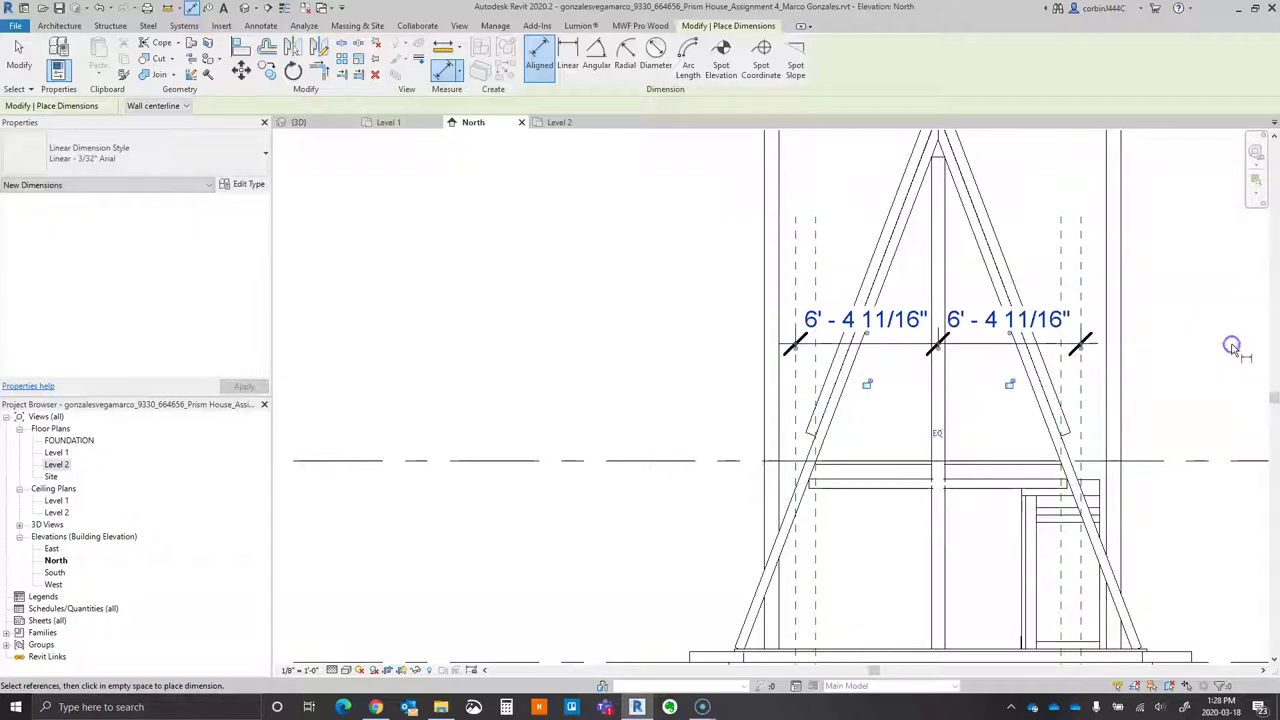
key("Escape")
key("Escape")
left_click(940, 318)
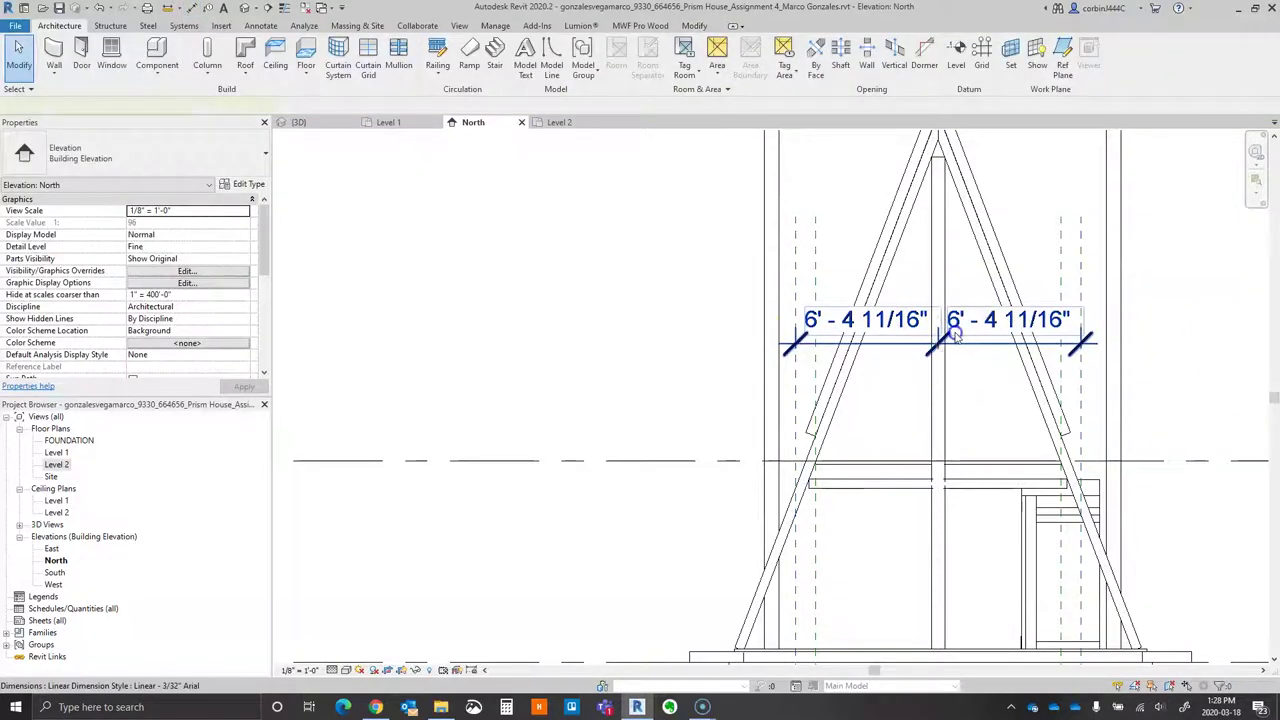
key("Delete")
- Adjust the left and right roof footprint boundary lines on Level 2 and finish the roof
left_click(561, 124)
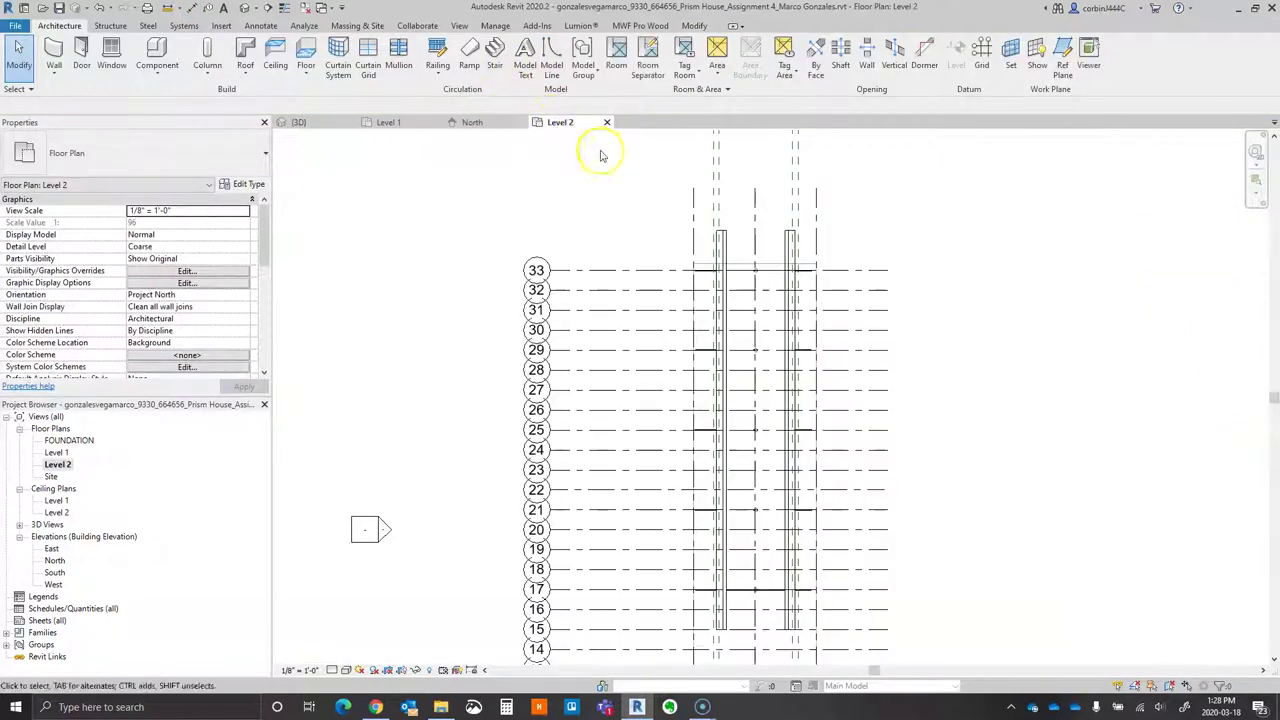
scroll(716, 250, "up", 3)
double_click(719, 262)
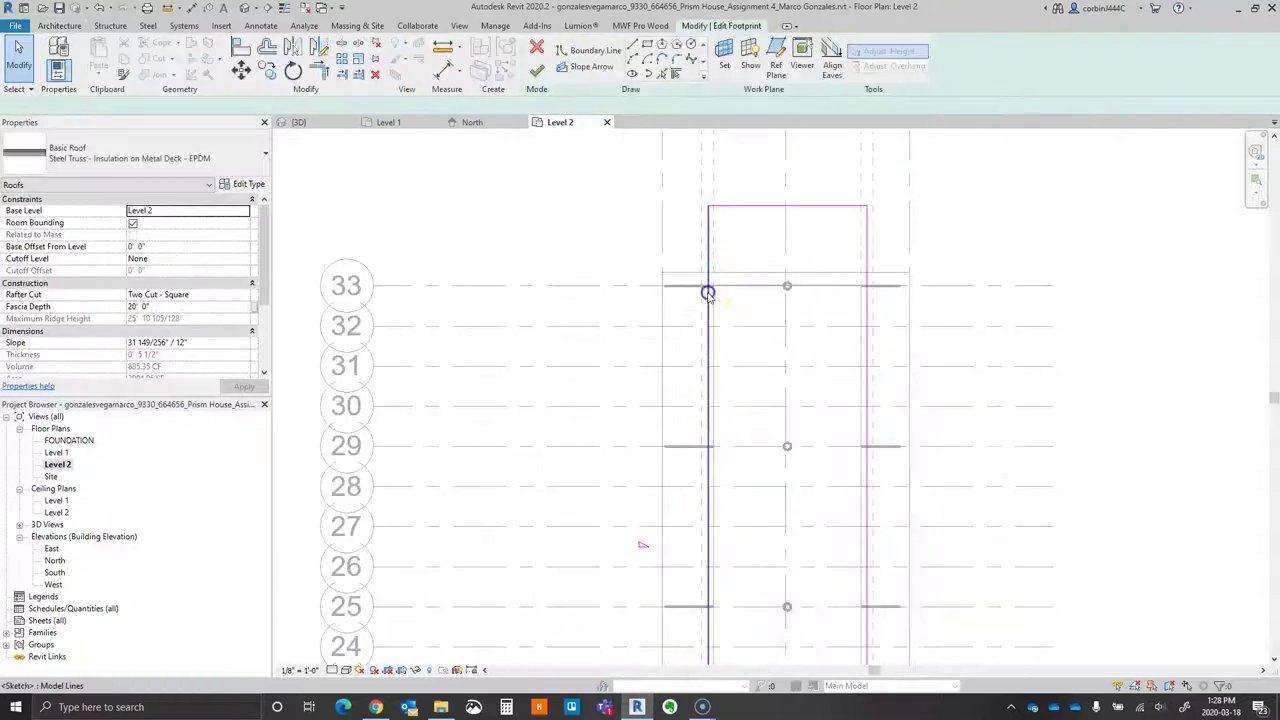
left_click(706, 289)
left_click(849, 309)
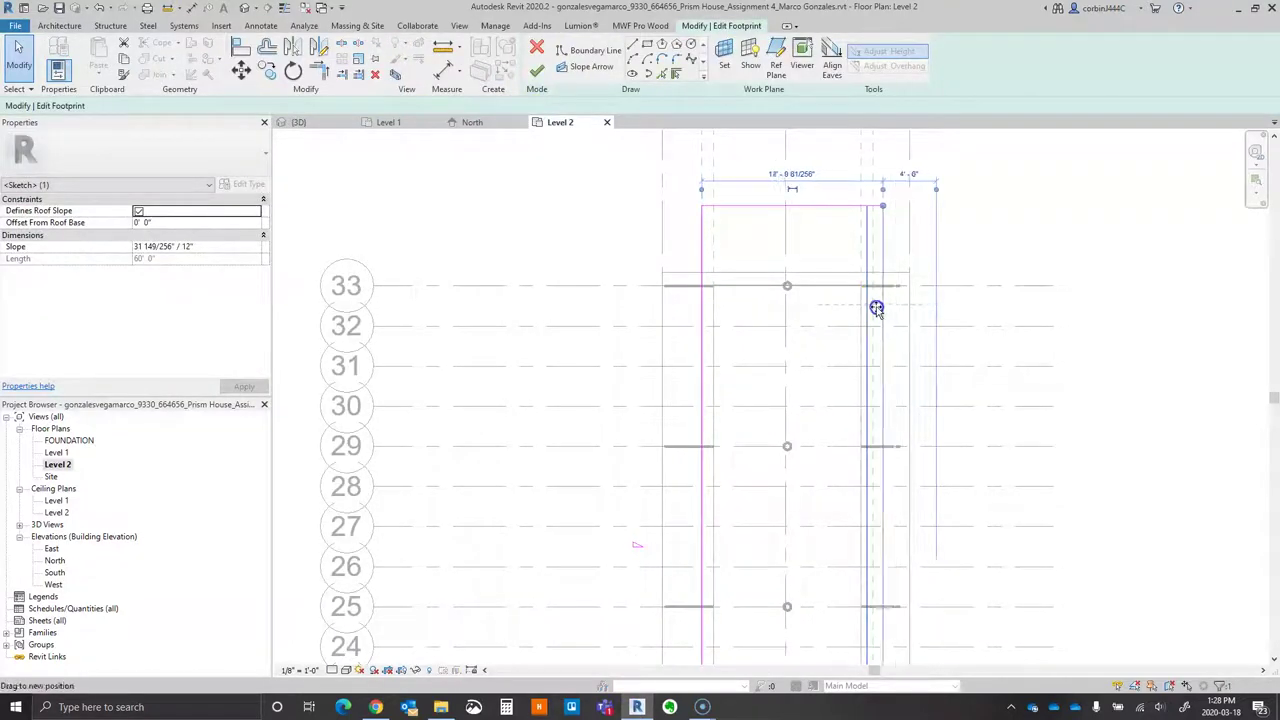
left_click(537, 70)
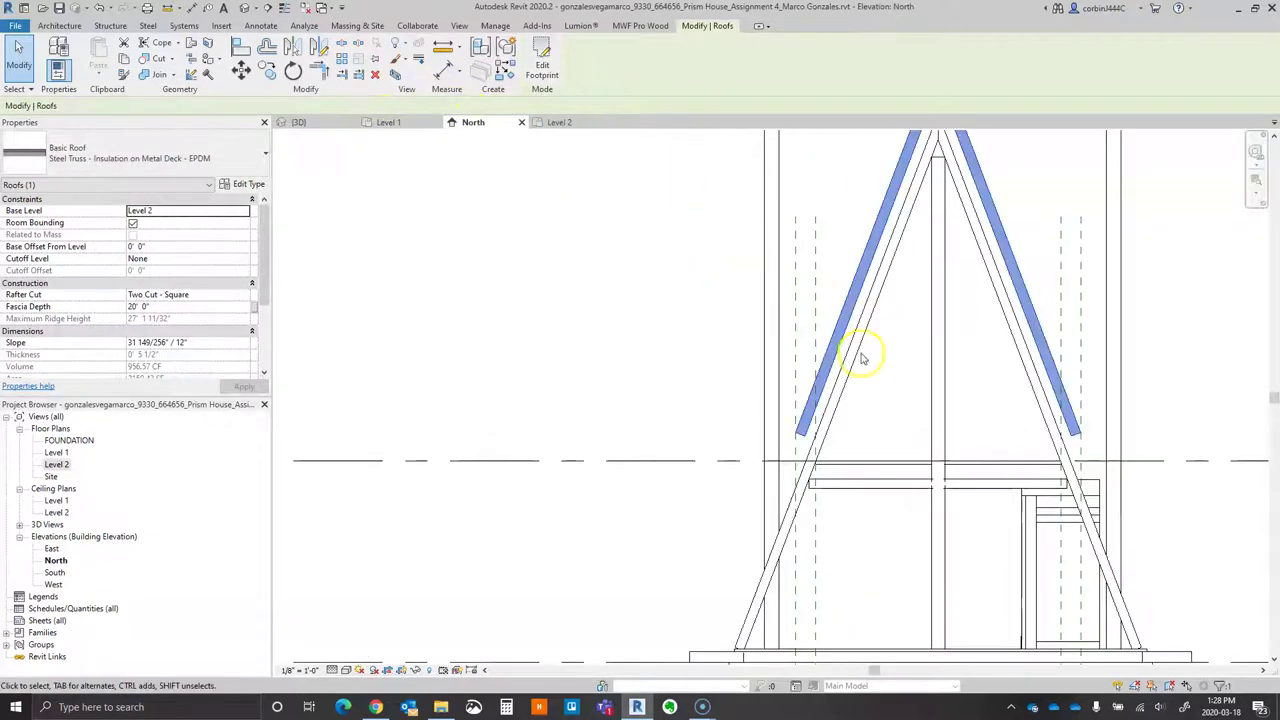
- Lower the roof 1' 2 1/4" so its eave corner sits on the Level 2 line
scroll(834, 466, "up", 5)
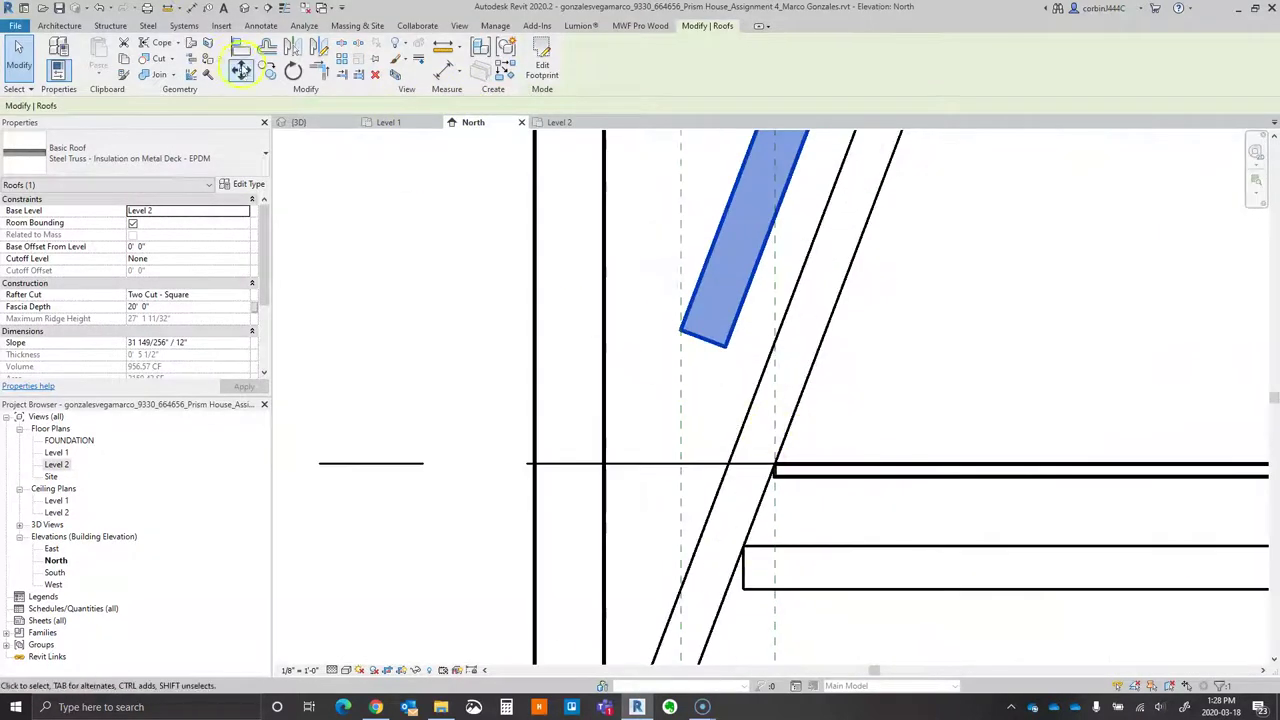
left_click(240, 68)
left_click(727, 346)
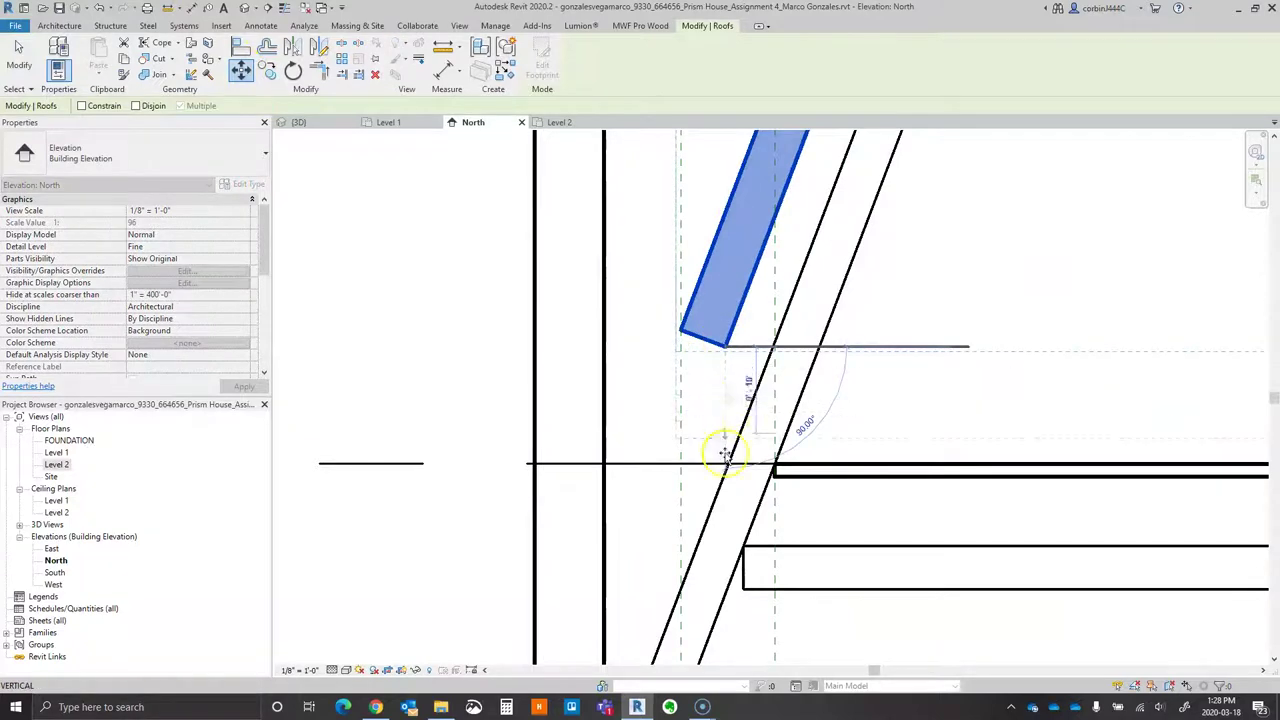
scroll(727, 473, "up", 4)
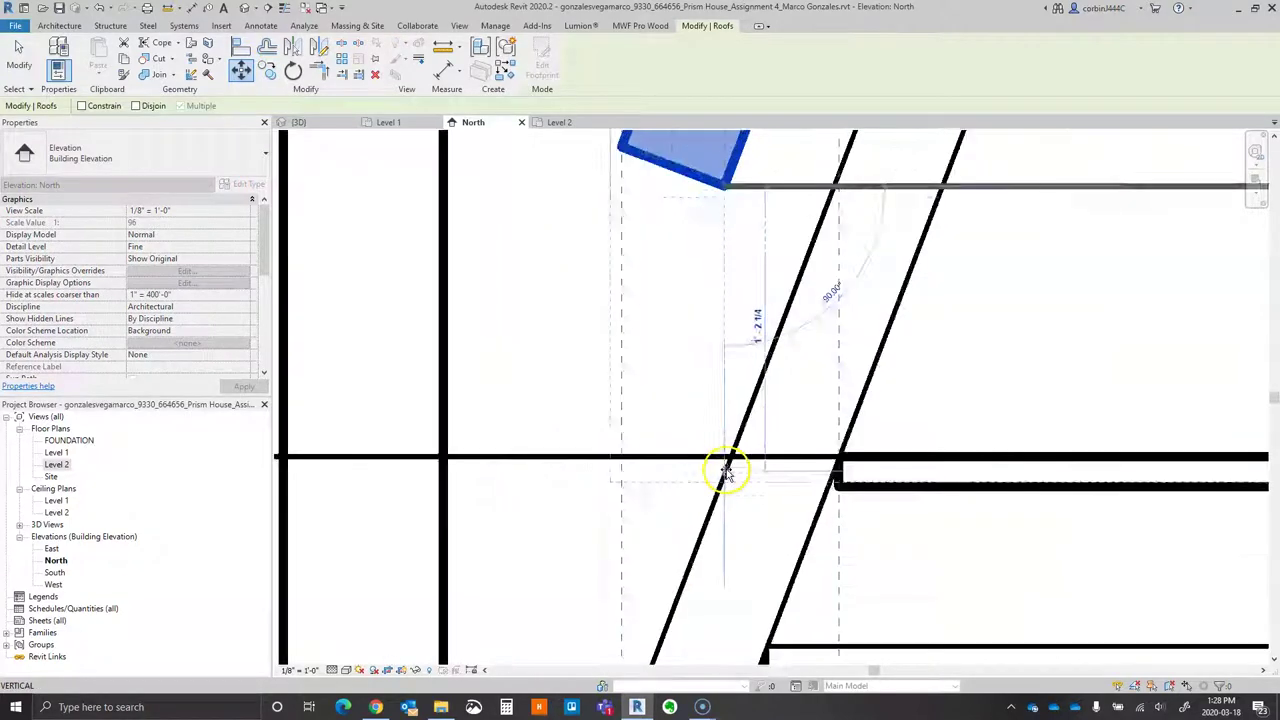
left_click(725, 475)
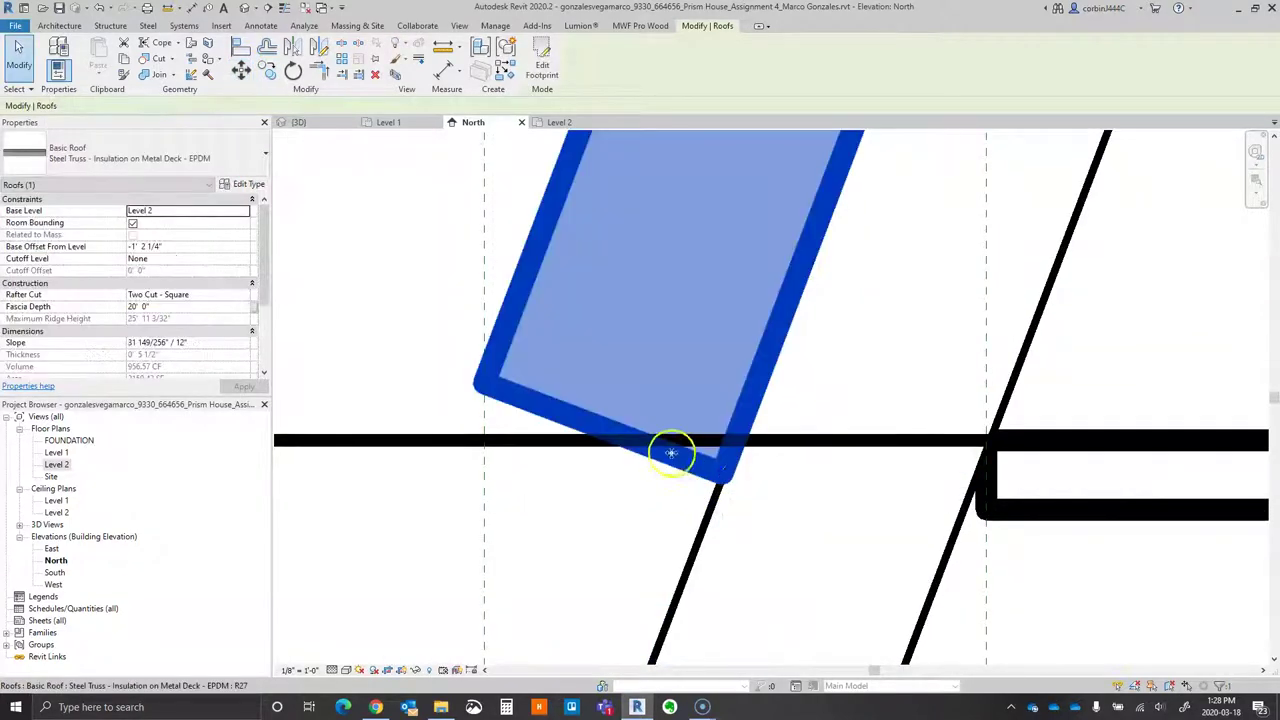
scroll(686, 349, "down", 5)
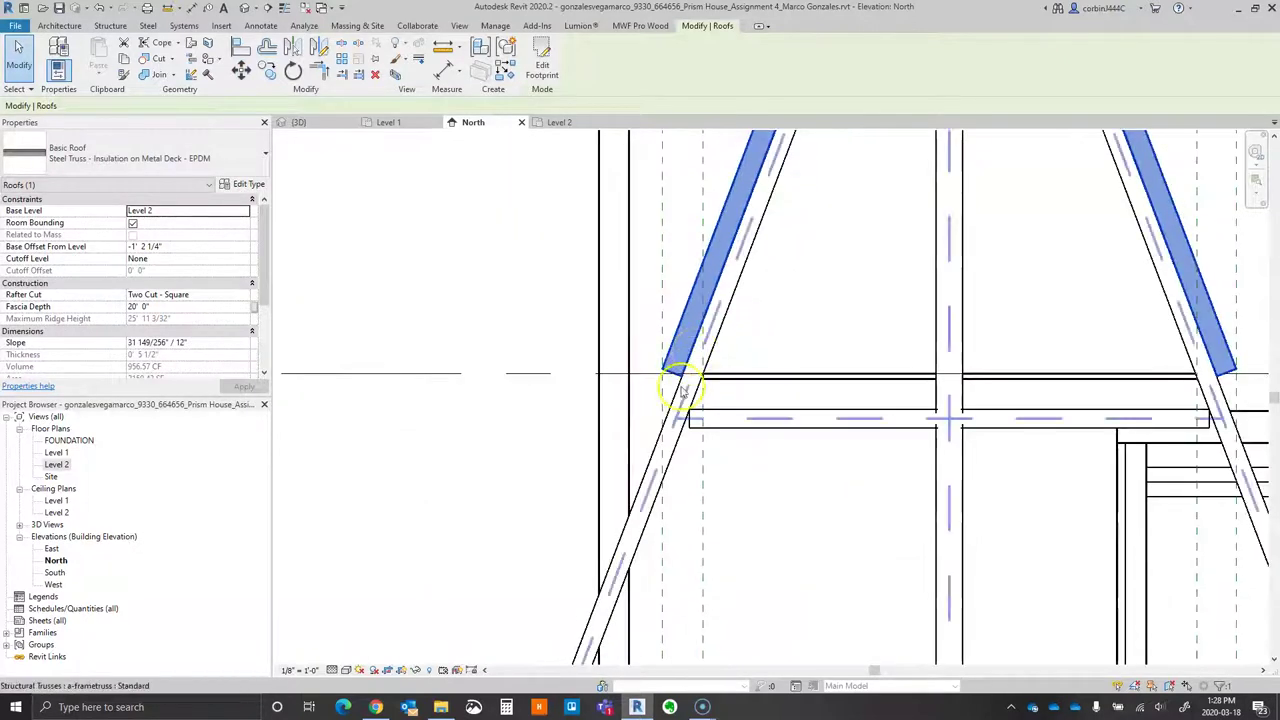
scroll(680, 390, "up", 4)
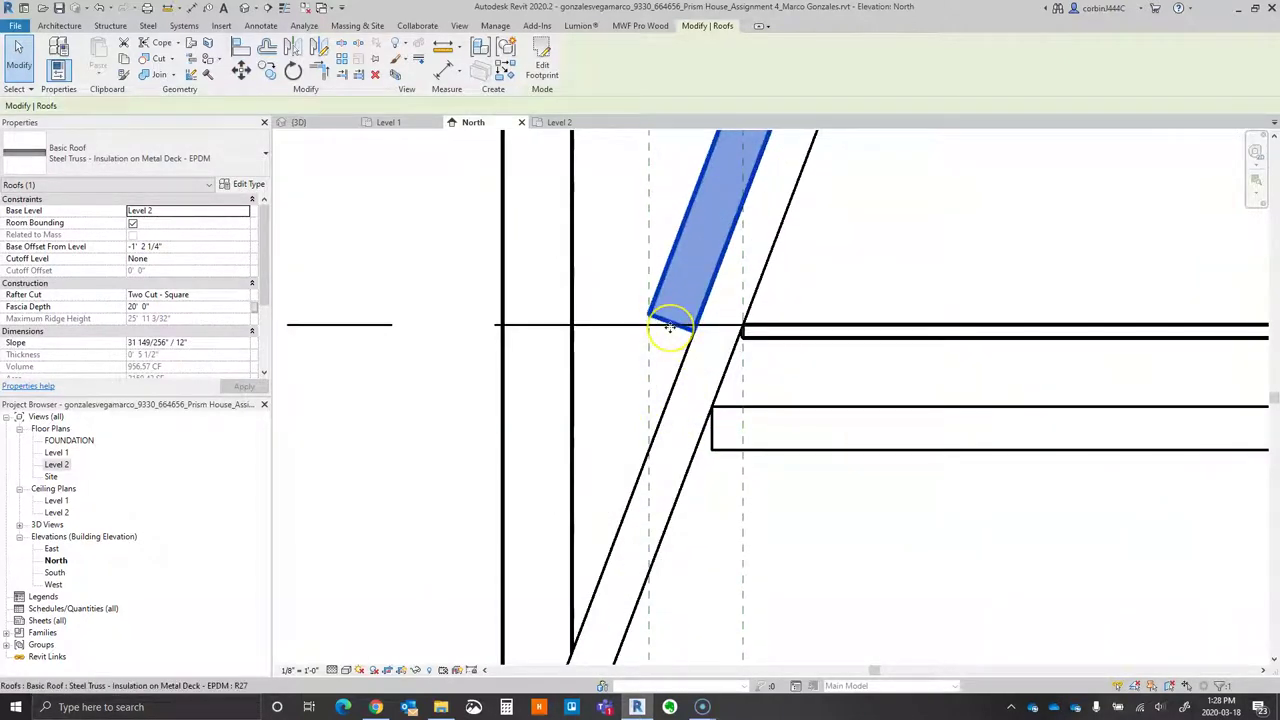
- Begin a reference plane at the roof corner, cancel it, and inspect the roof-edge reference plane
key("r")
key("p")
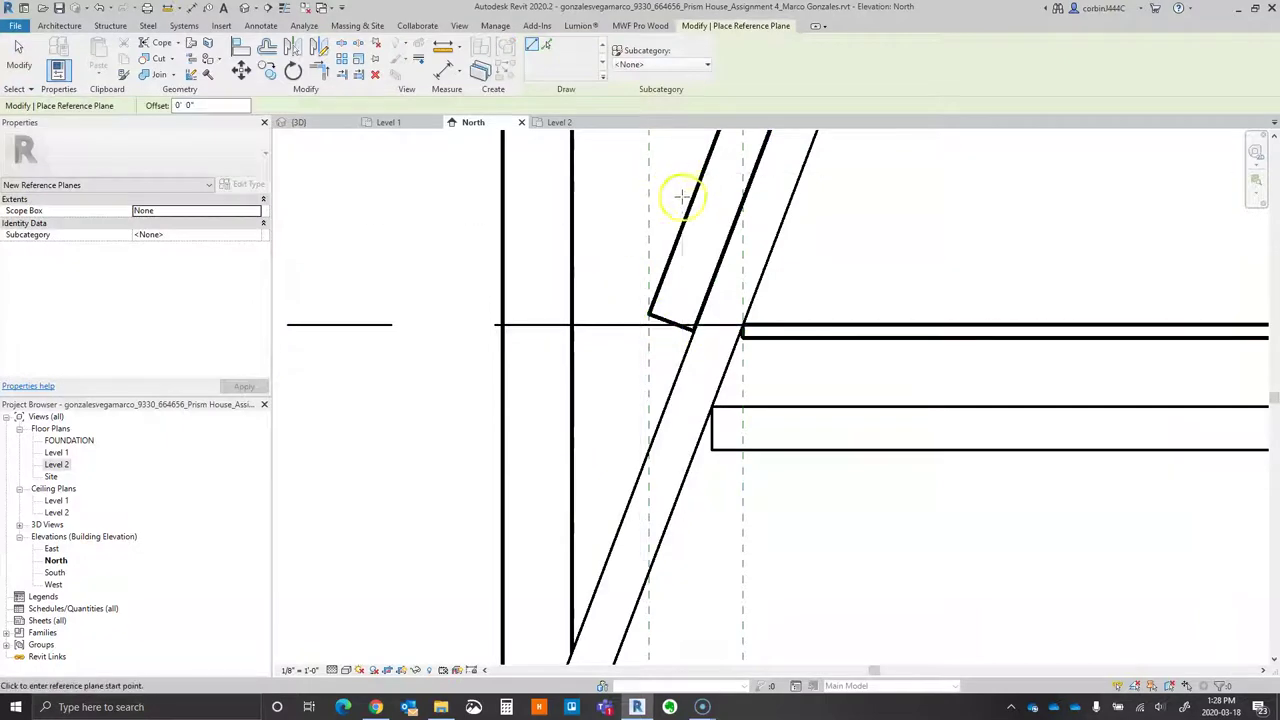
left_click(682, 222)
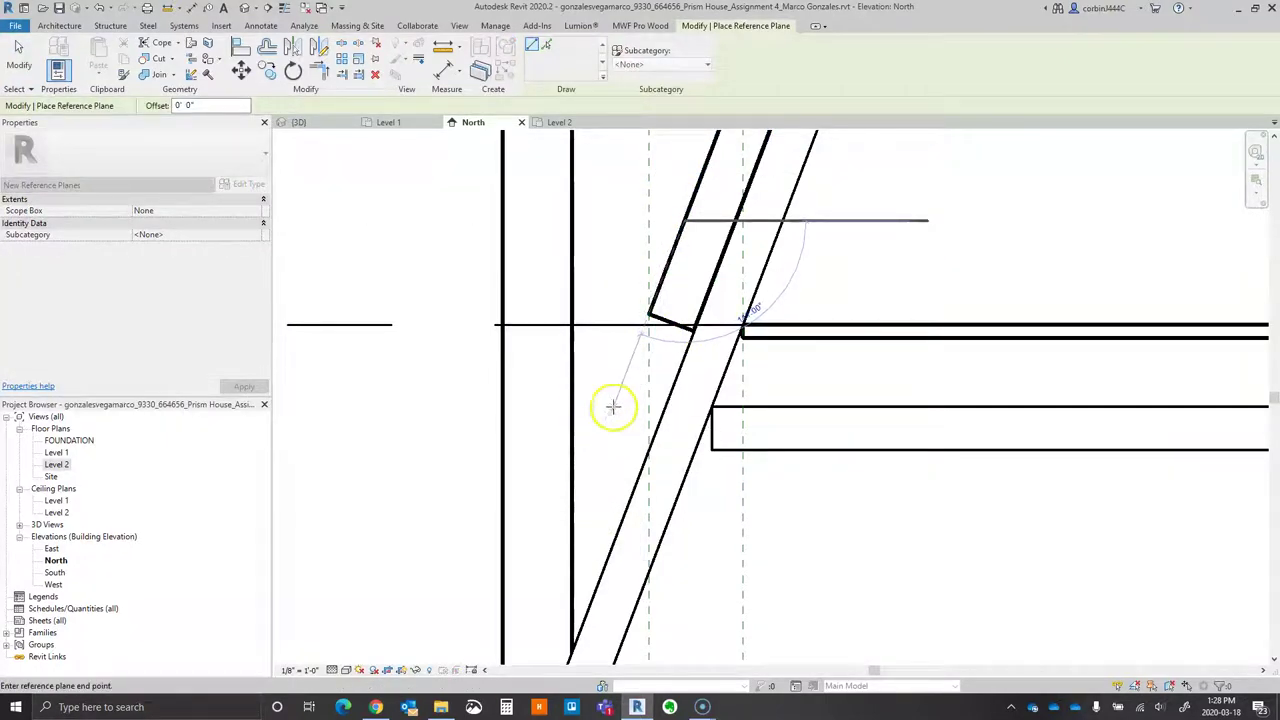
key("Escape")
key("Escape")
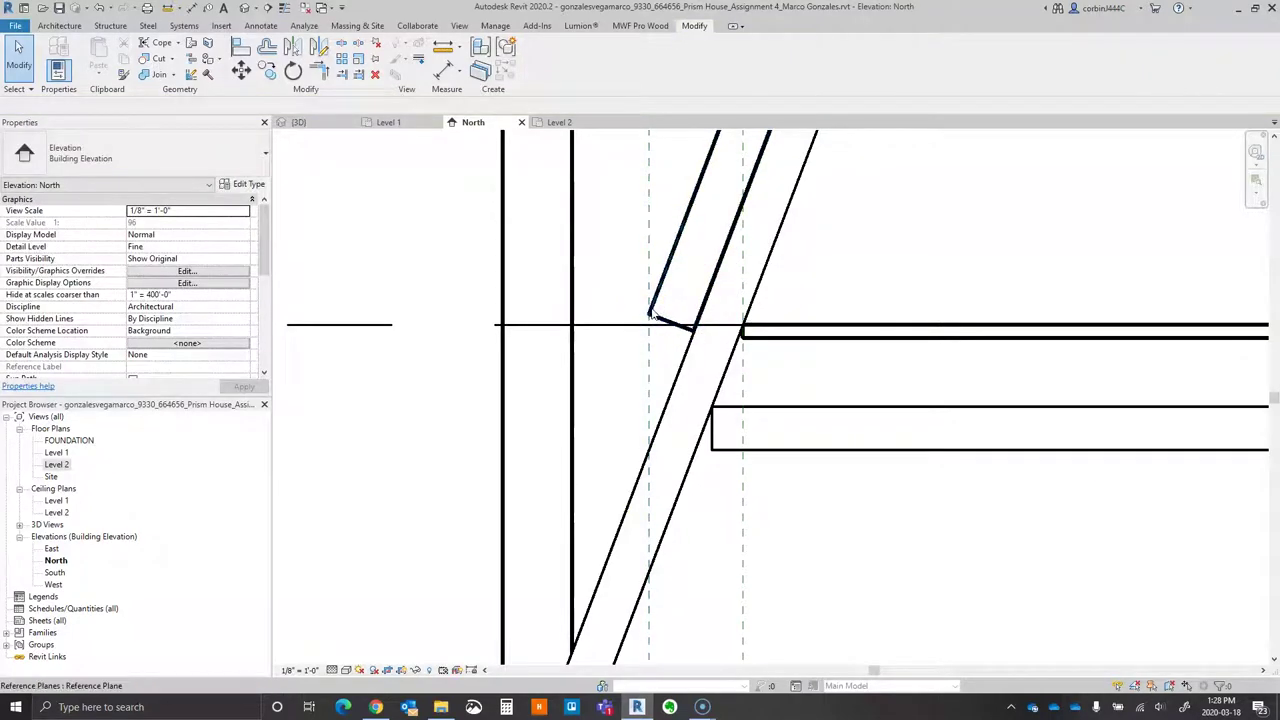
scroll(650, 314, "up", 4)
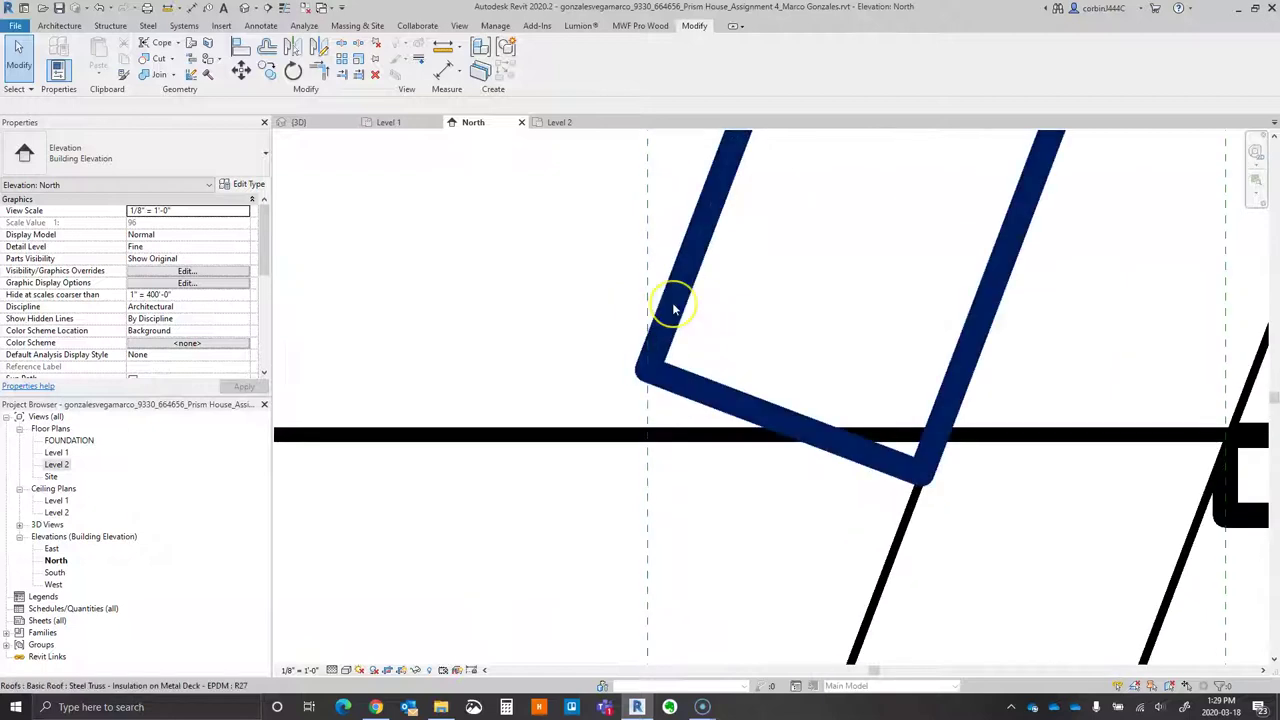
left_click(673, 311)
scroll(673, 311, "down", 4)
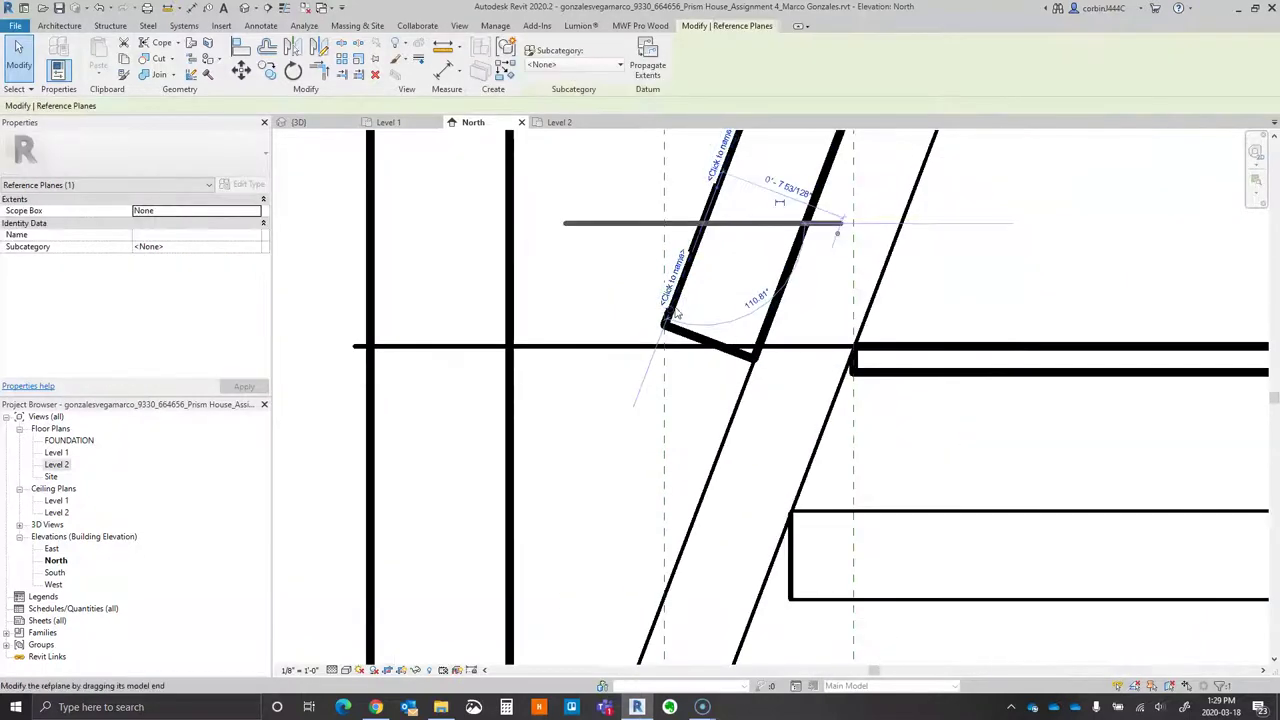
scroll(550, 609, "down", 3)
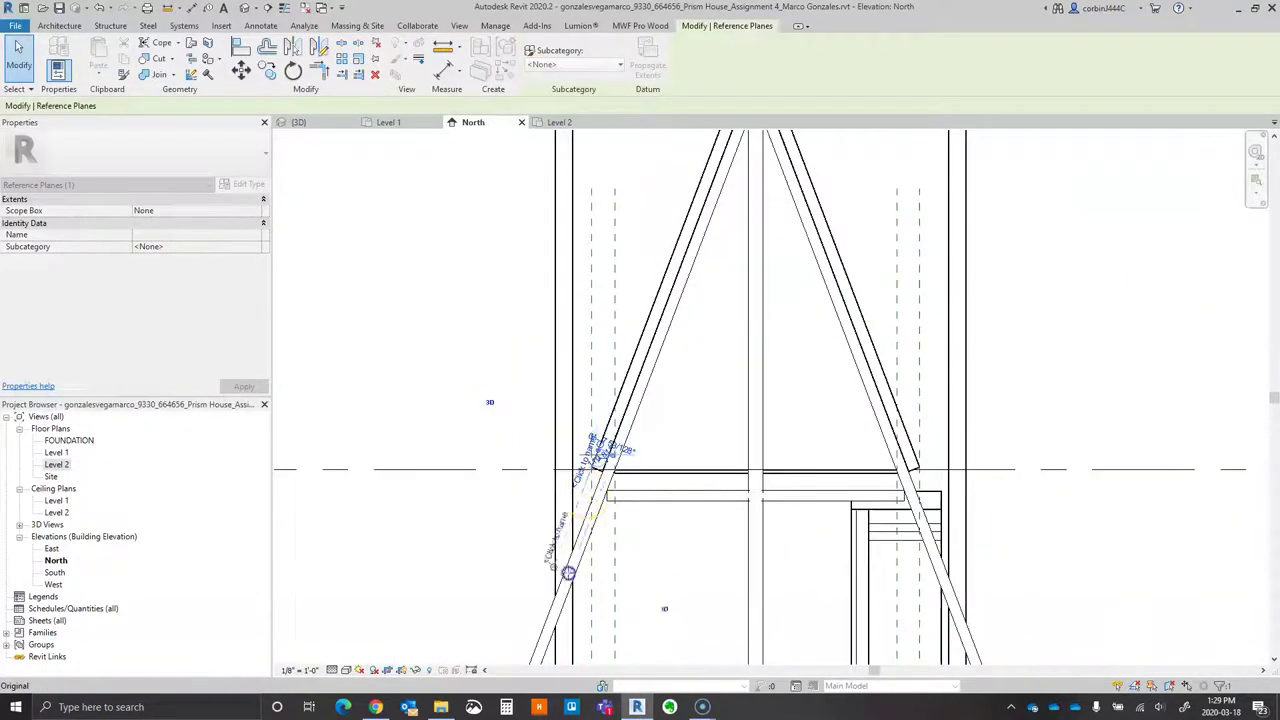
key("Escape")
- Draw a new horizontal reference plane from near the truss to the wall intersection
scroll(566, 520, "up", 3)
scroll(620, 518, "down", 3)
scroll(624, 517, "up", 5)
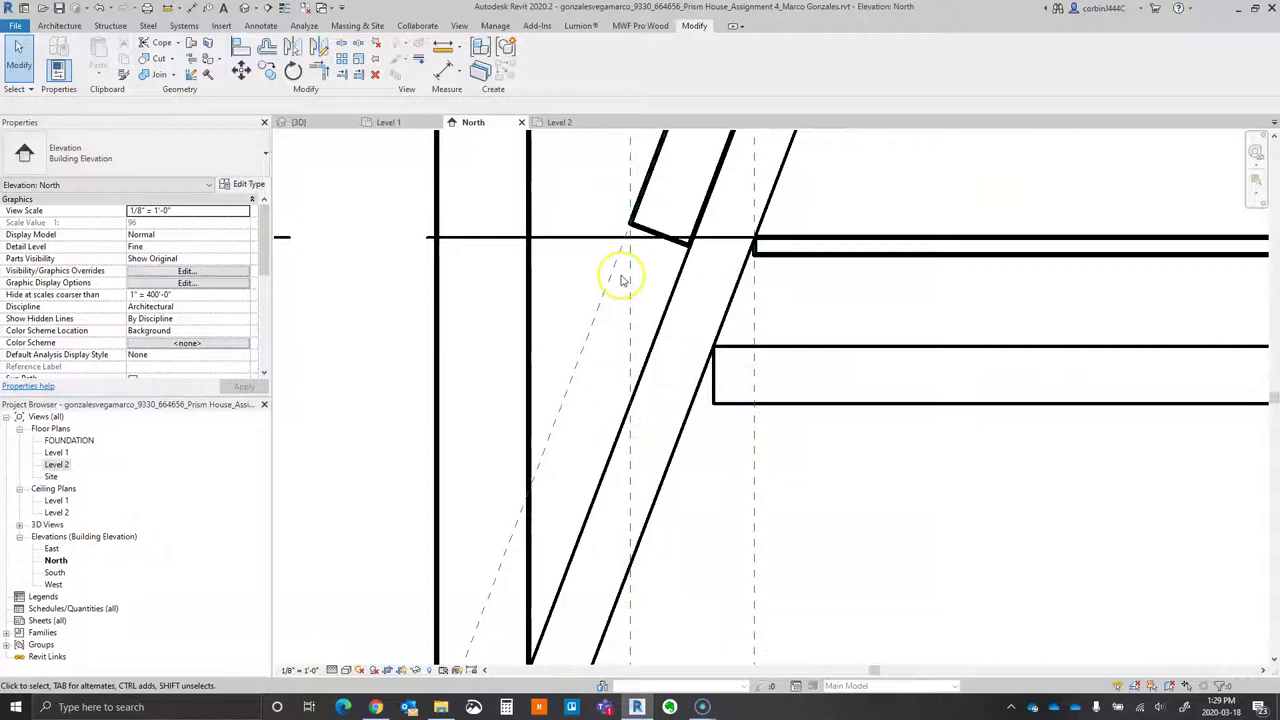
key("p")
left_click(865, 400)
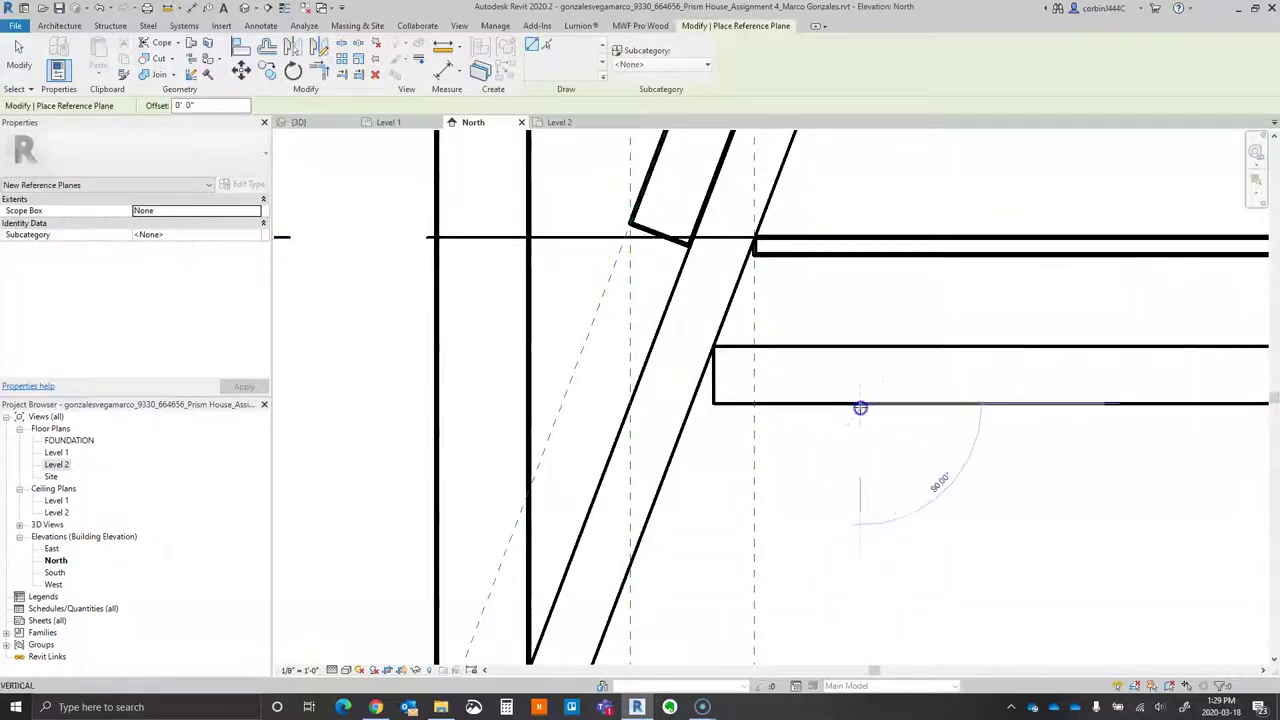
left_click(541, 404)
key("Escape")
- Move the vertical reference plane left onto the left truss base
left_click(630, 362)
left_click(241, 69)
left_click(630, 406)
left_click(560, 406)
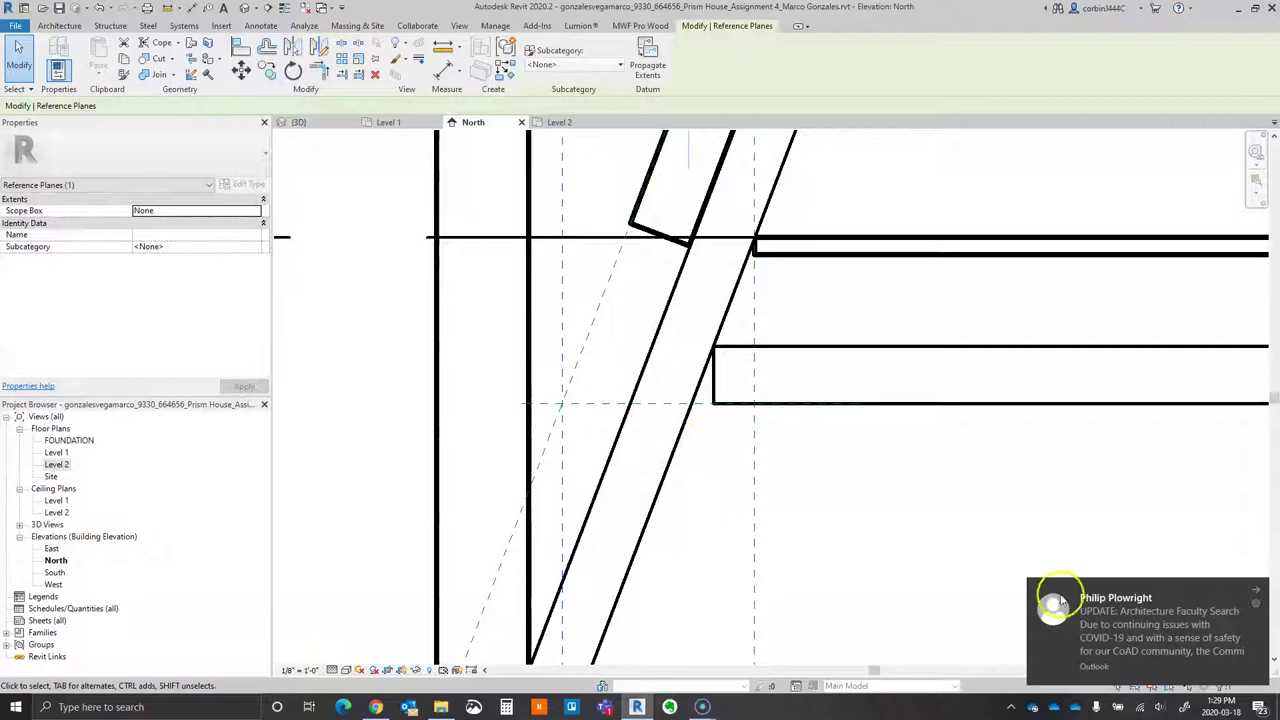
scroll(490, 455, "down", 2)
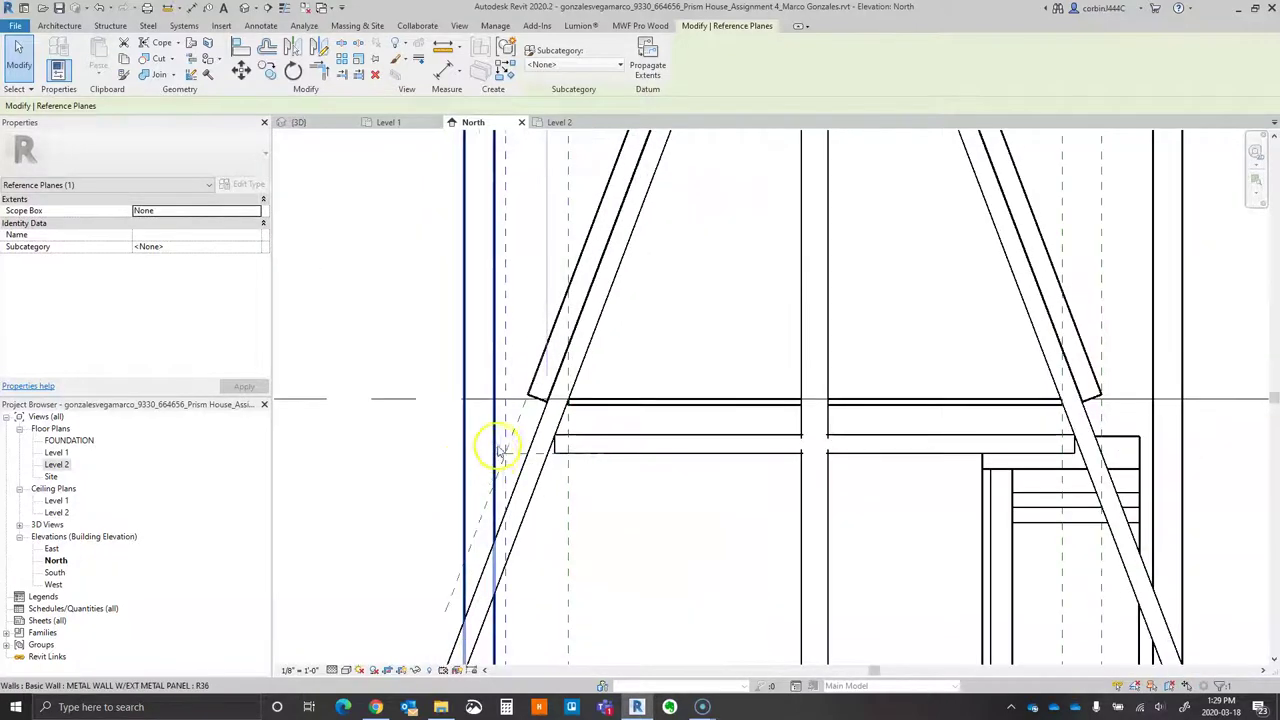
- Mirror the reference plane to the right truss base, delete the leftover plane, and select the roof
left_click(318, 46)
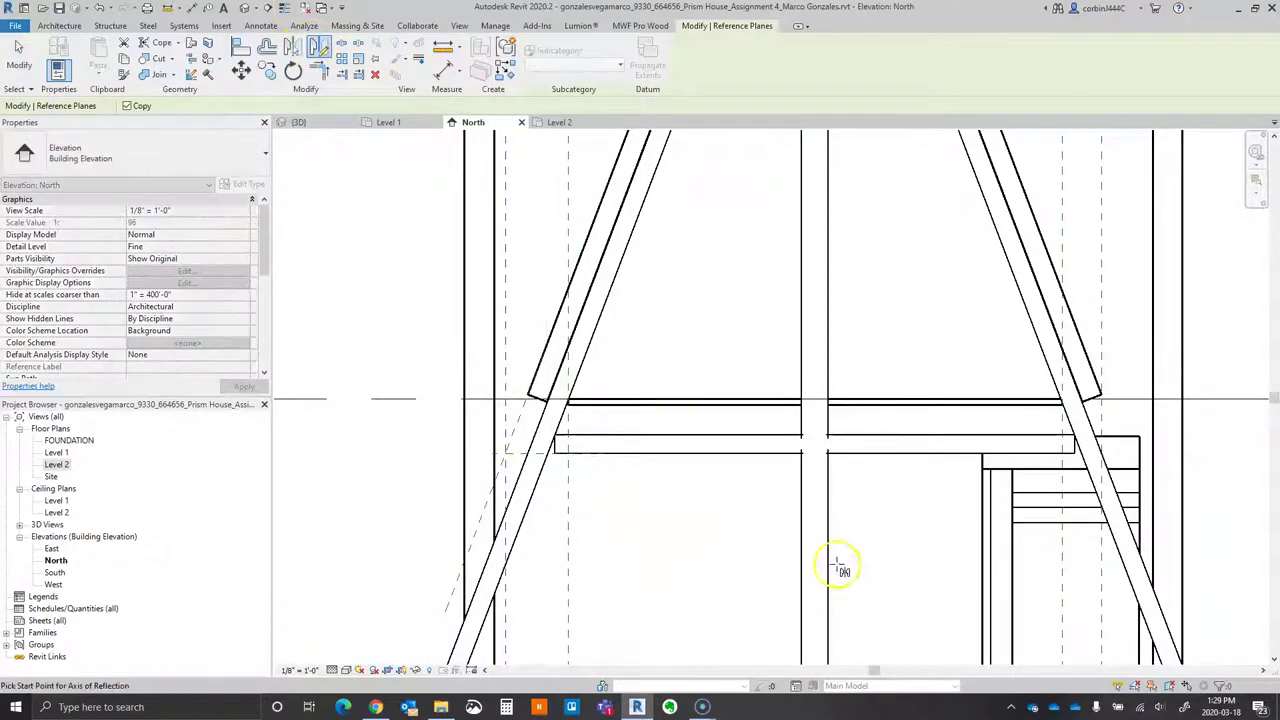
scroll(837, 566, "up", 2)
left_click(815, 500)
left_click(809, 395)
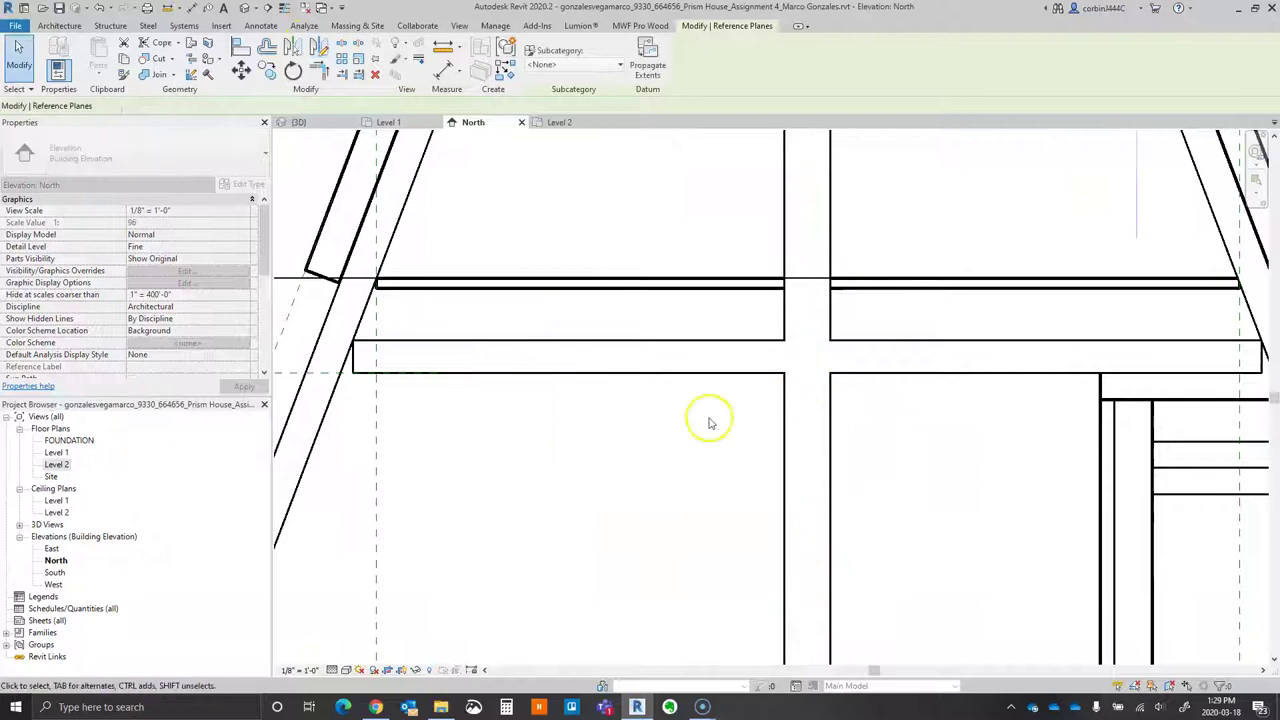
scroll(800, 410, "down", 3)
scroll(899, 328, "up", 3)
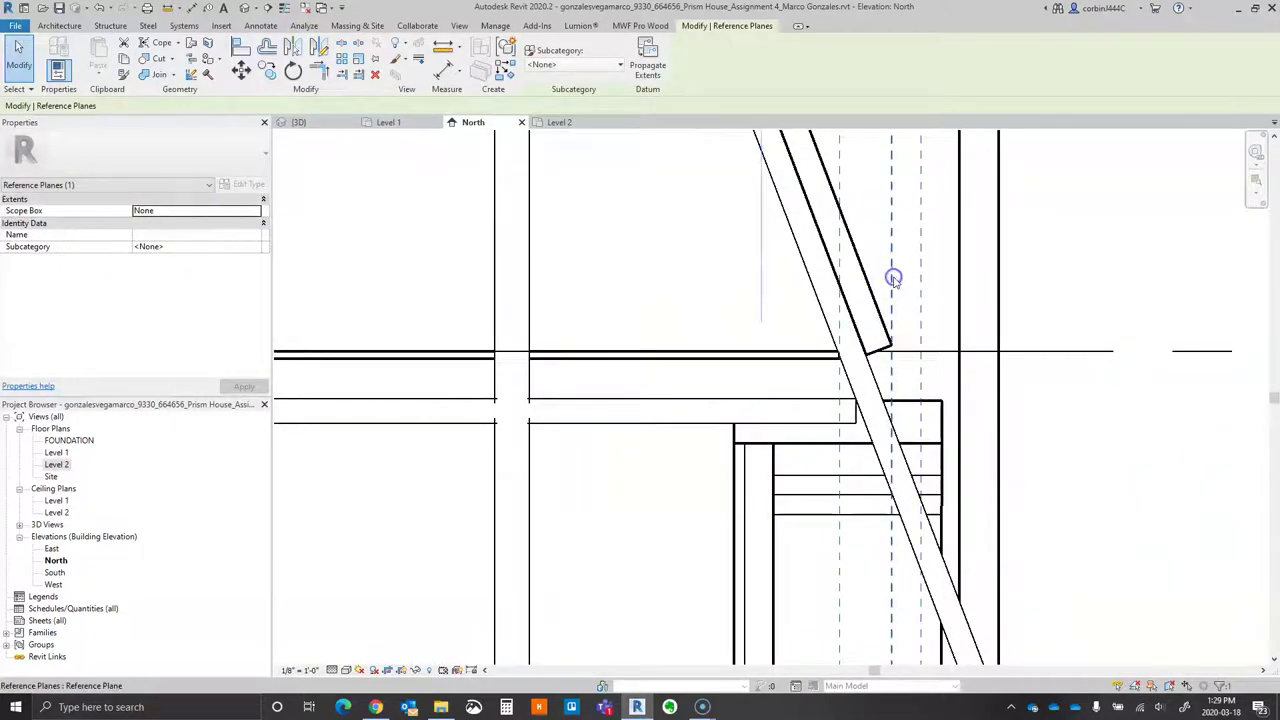
key("Delete")
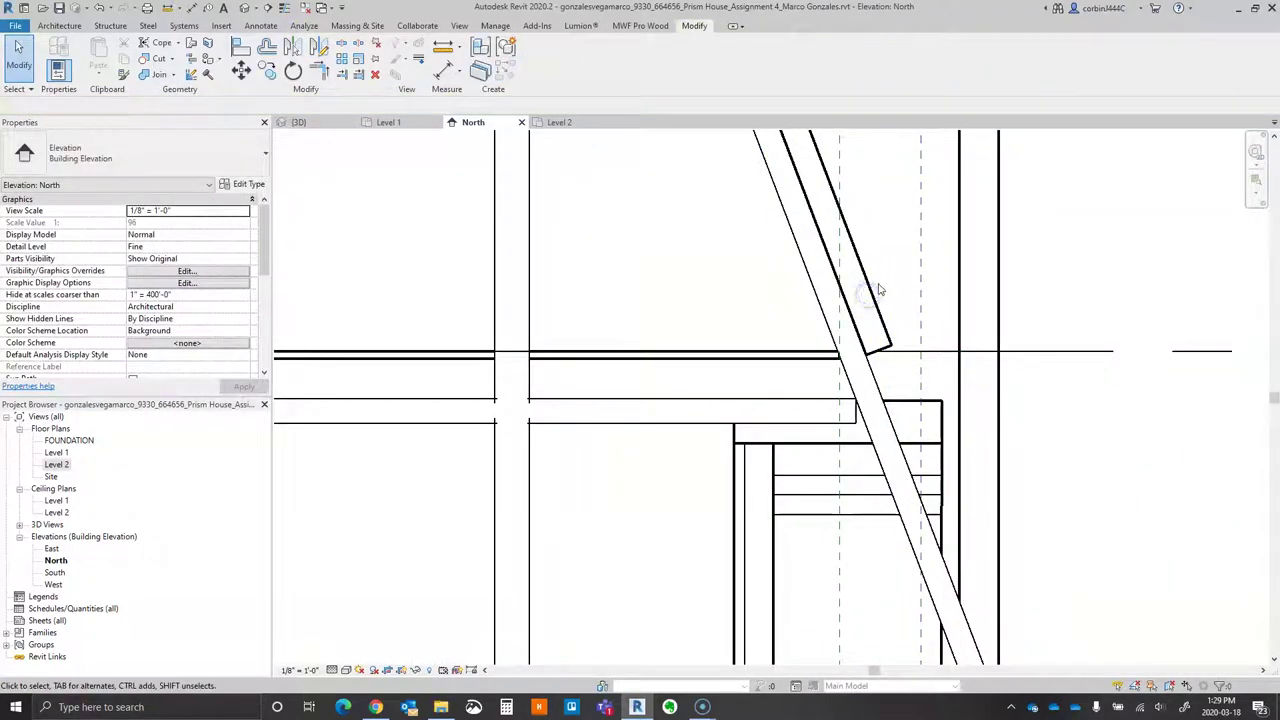
left_click(879, 290)
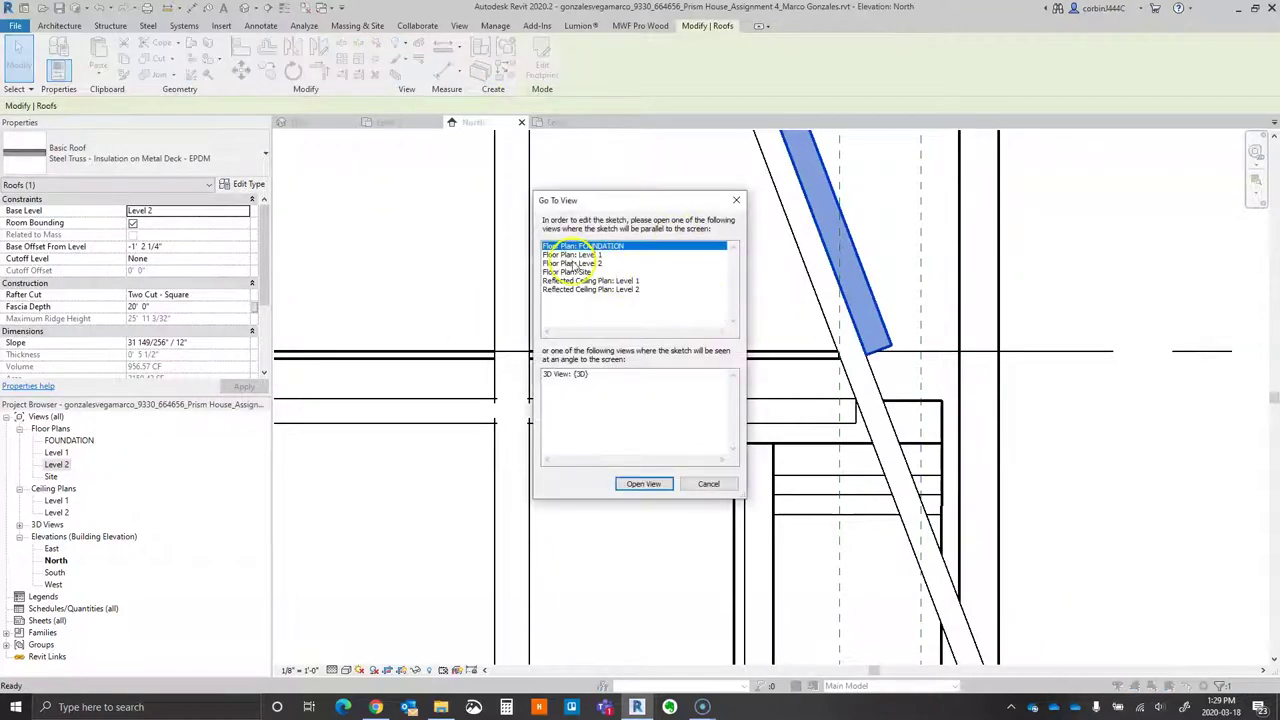
- Reposition the left and right roof sketch lines on Level 2 and finish the footprint
double_click(573, 264)
scroll(694, 394, "up", 5)
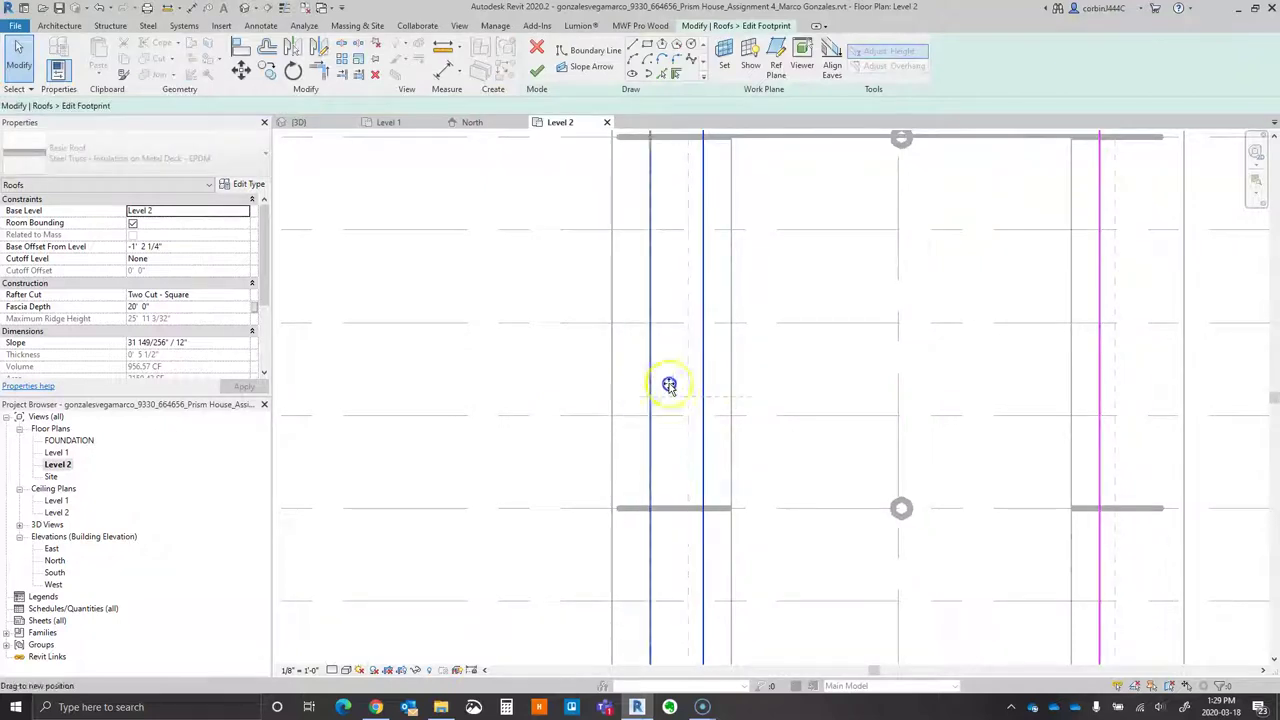
left_click(688, 400)
left_click(1100, 391)
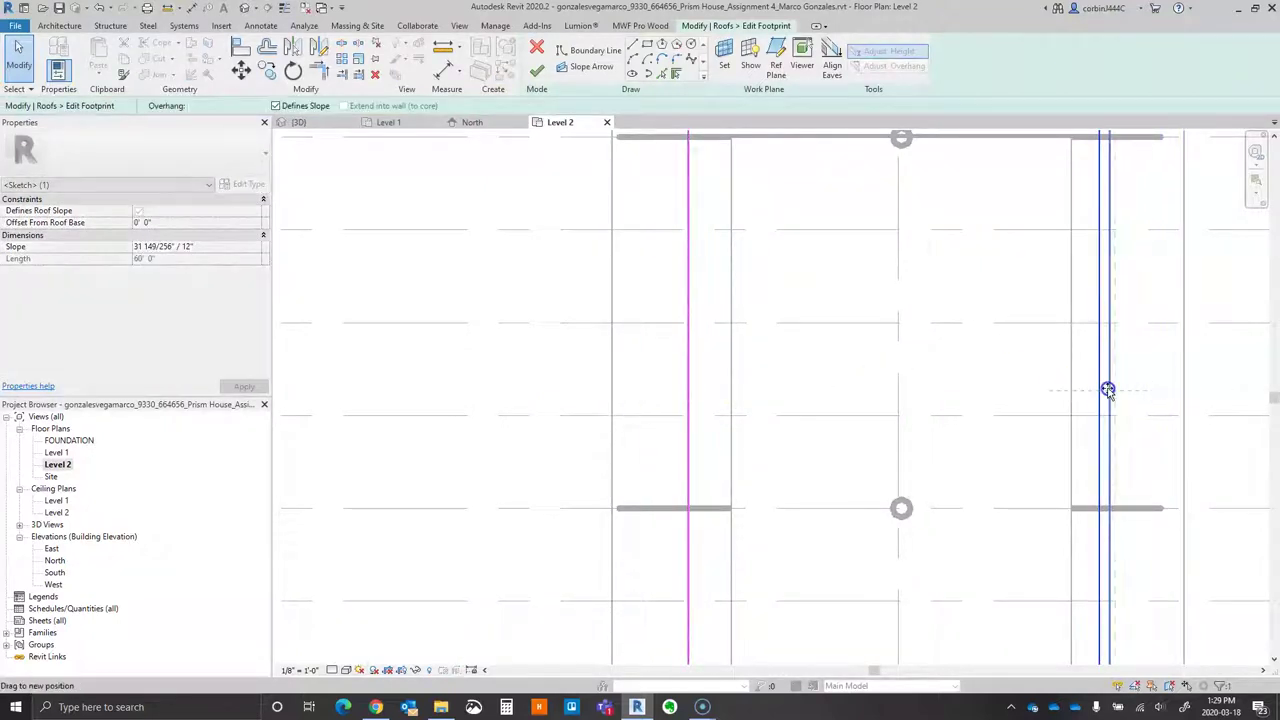
left_click(537, 70)
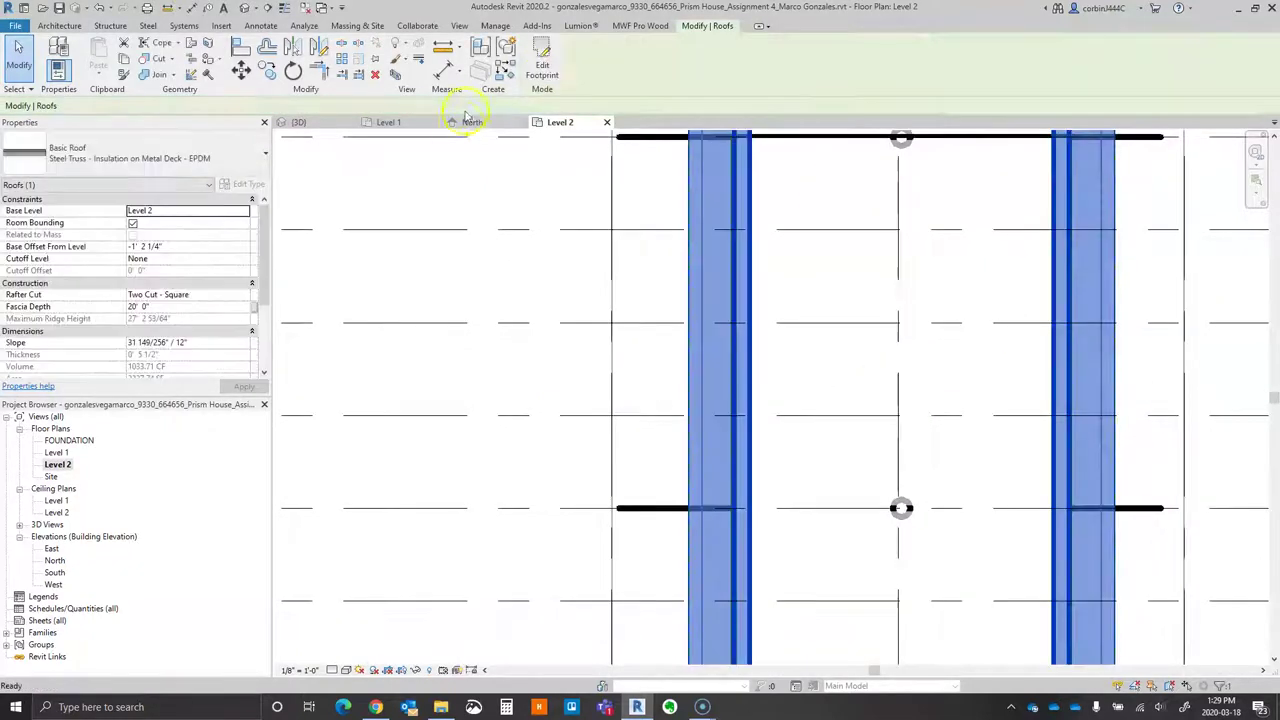
- Lower the roof in the North elevation onto the truss bases (Base Offset -2' 6 59/256")
left_click(470, 122)
scroll(890, 352, "up", 2)
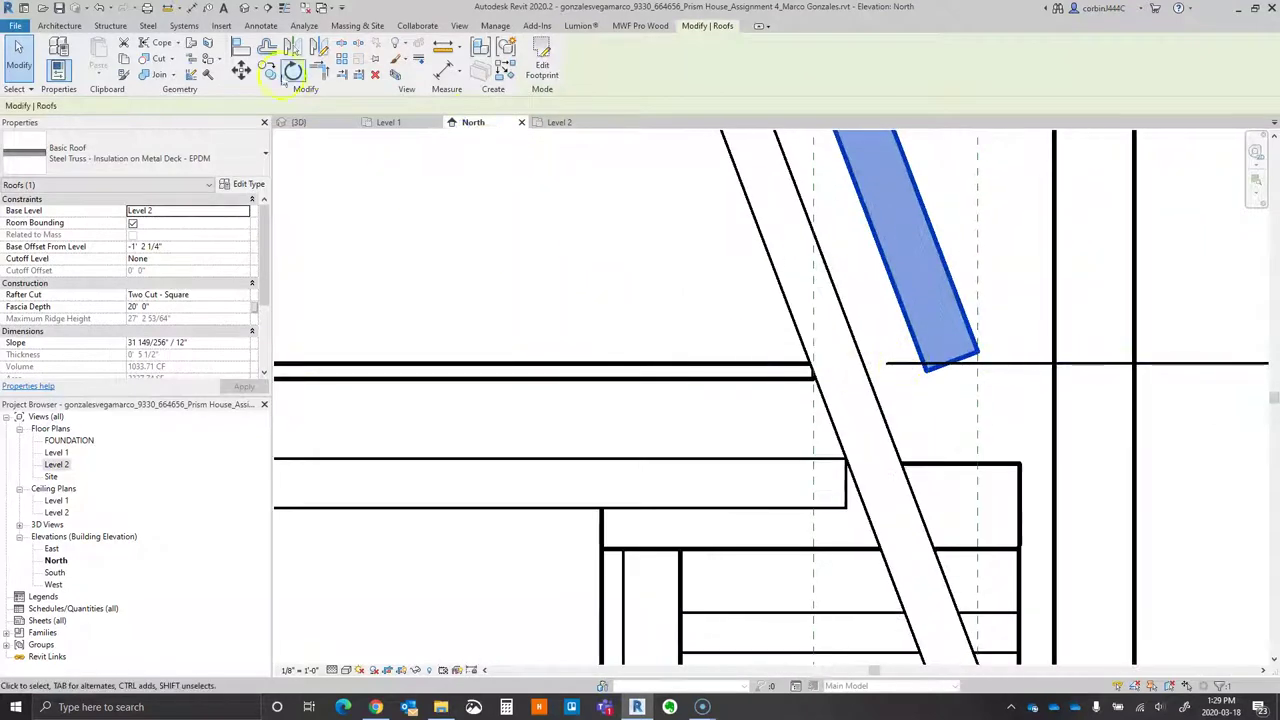
left_click(241, 70)
left_click(928, 372)
left_click(931, 531)
scroll(1086, 393, "down", 3)
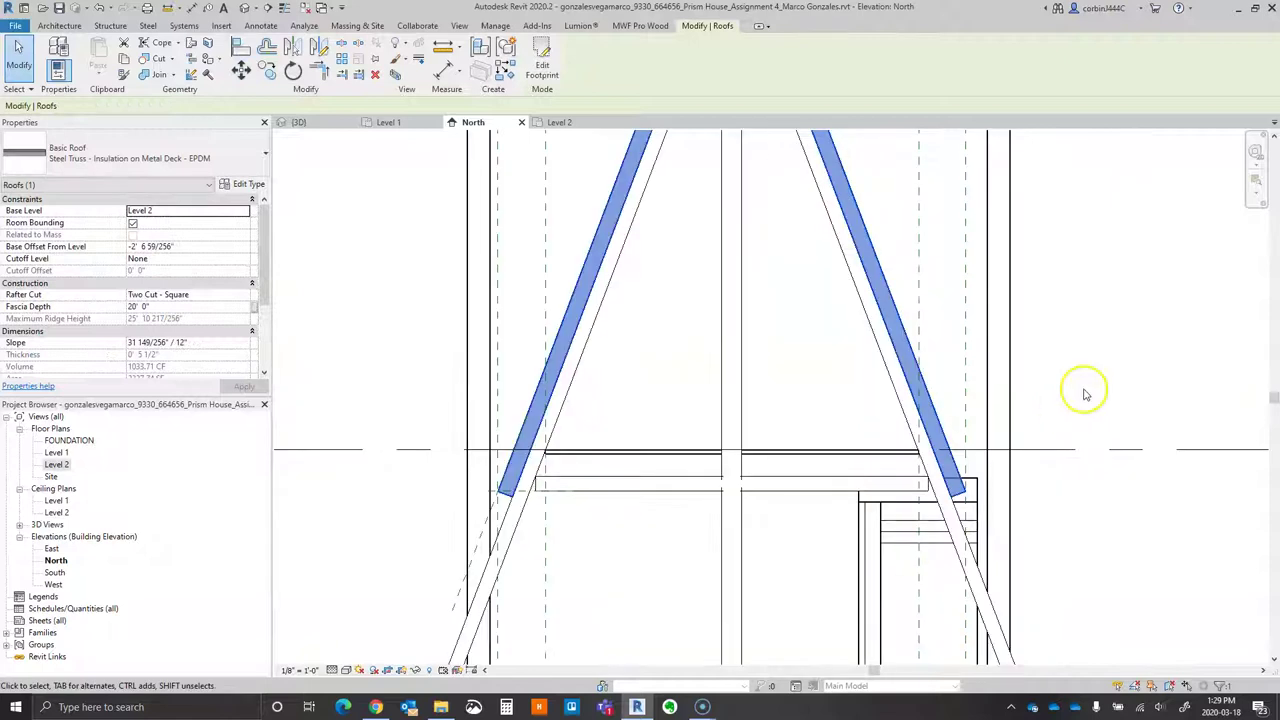
scroll(657, 506, "down", 3)
key("Escape")
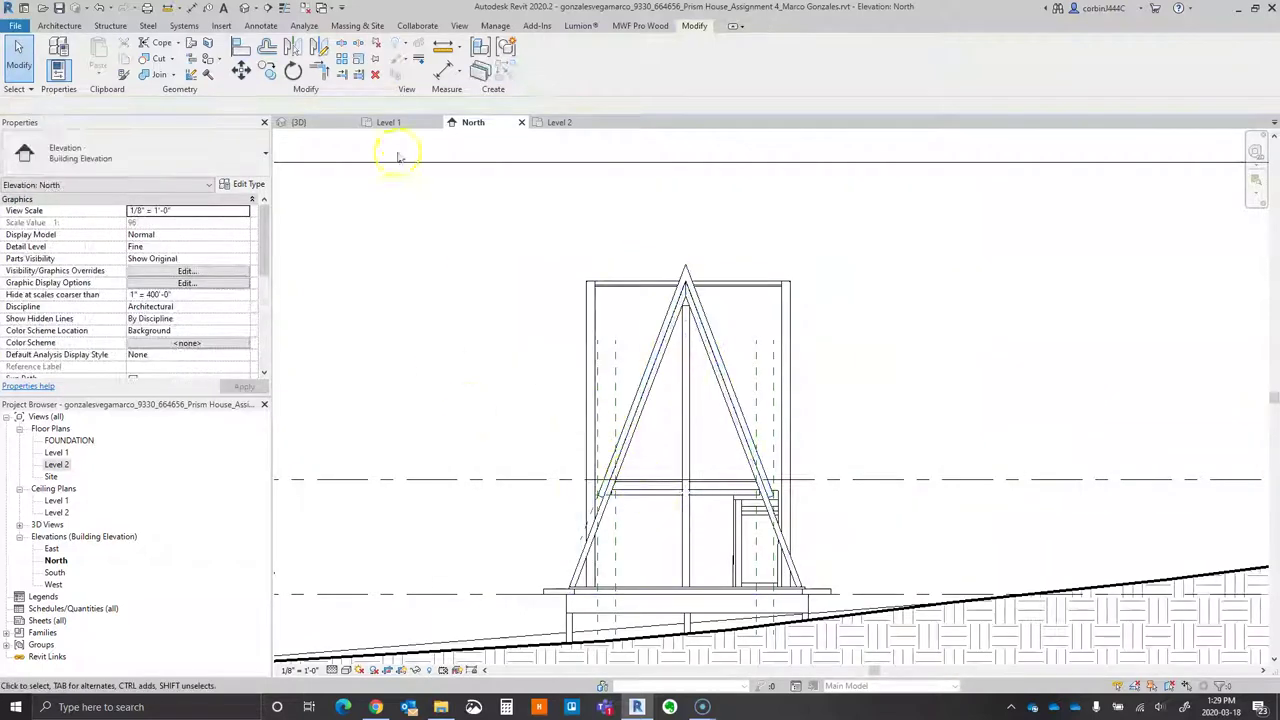
- Orbit the 3D view to inspect the roofed A-frame
left_click(340, 122)
scroll(806, 423, "down", 2)
scroll(694, 343, "up", 2)
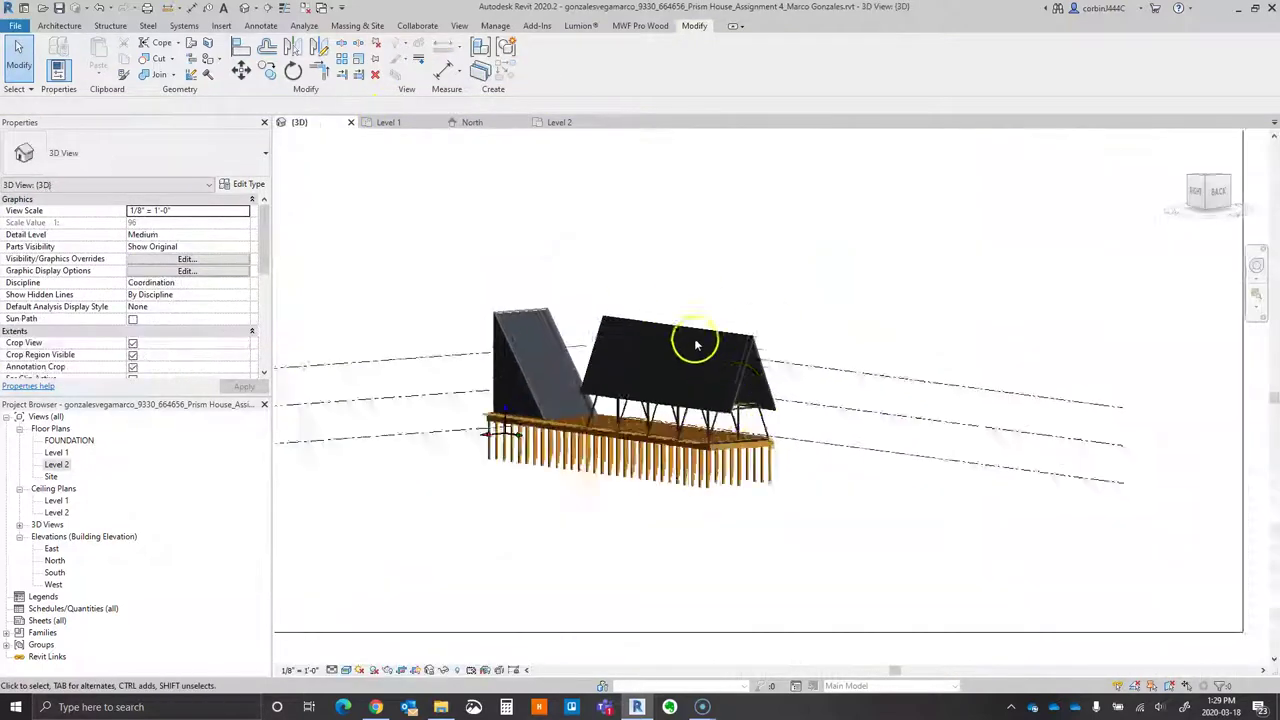
scroll(860, 430, "up", 3)
middle_click_drag(860, 430, 480, 623, "shift")
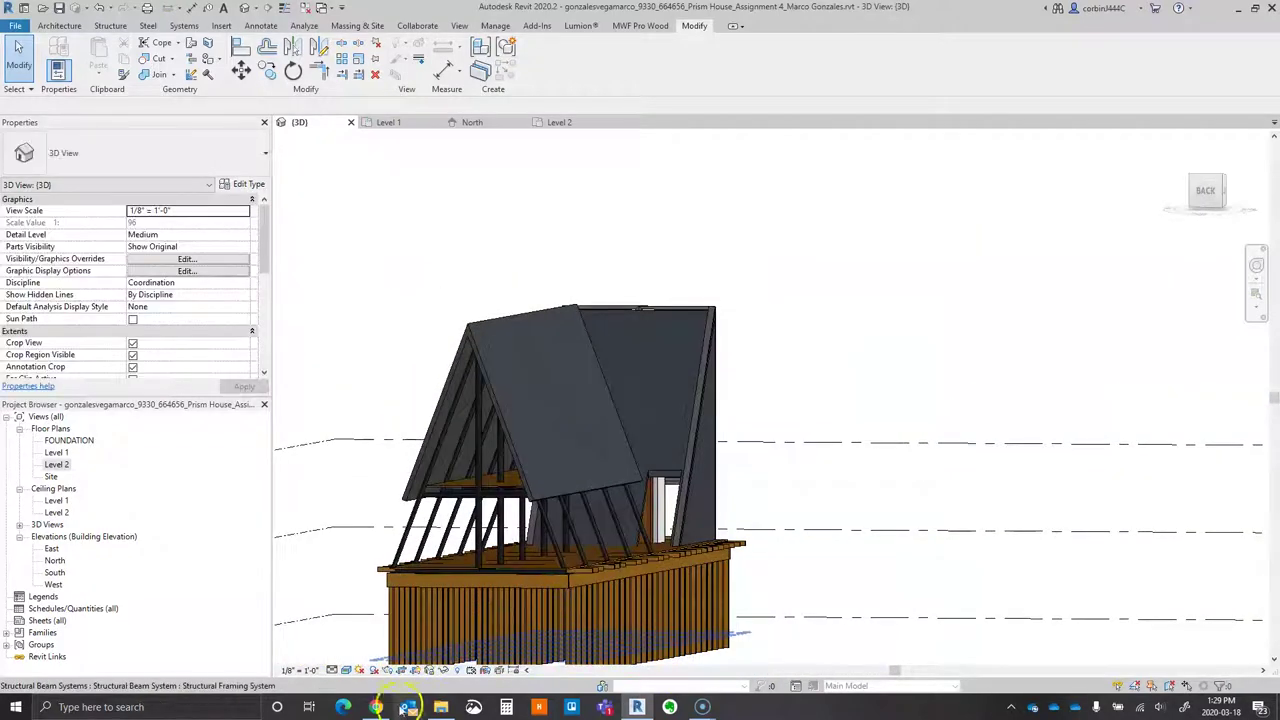
- Snap the Dwell Casa Prisma article left and Revit's 3D model right, then scroll to the A-frame photo and orbit
left_click(376, 707)
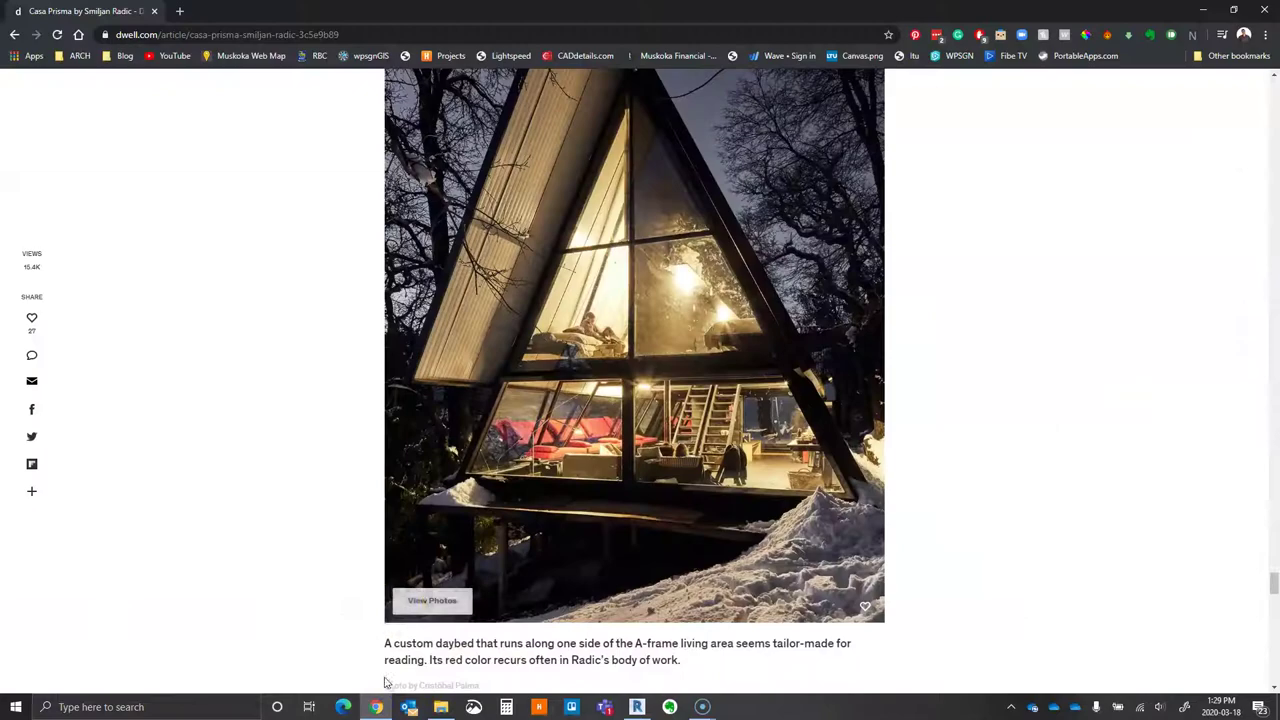
left_click_drag(500, 10, 17, 217)
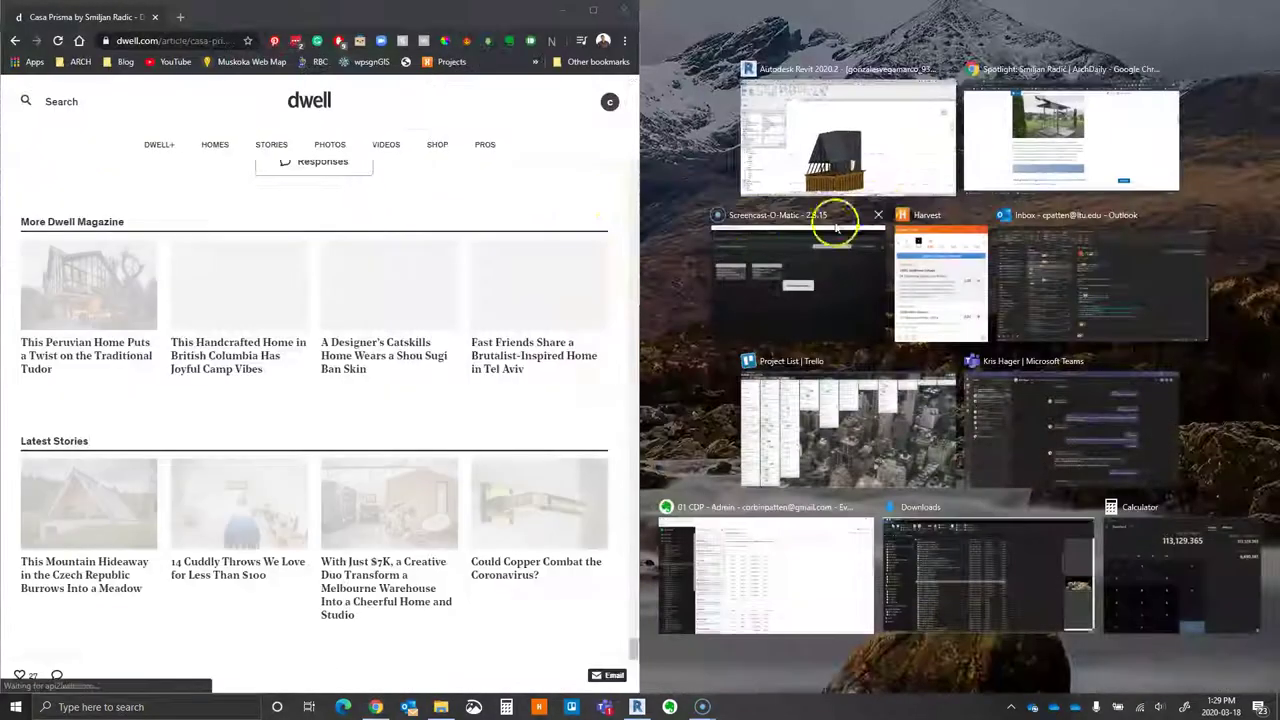
left_click(904, 140)
scroll(389, 334, "up", 15)
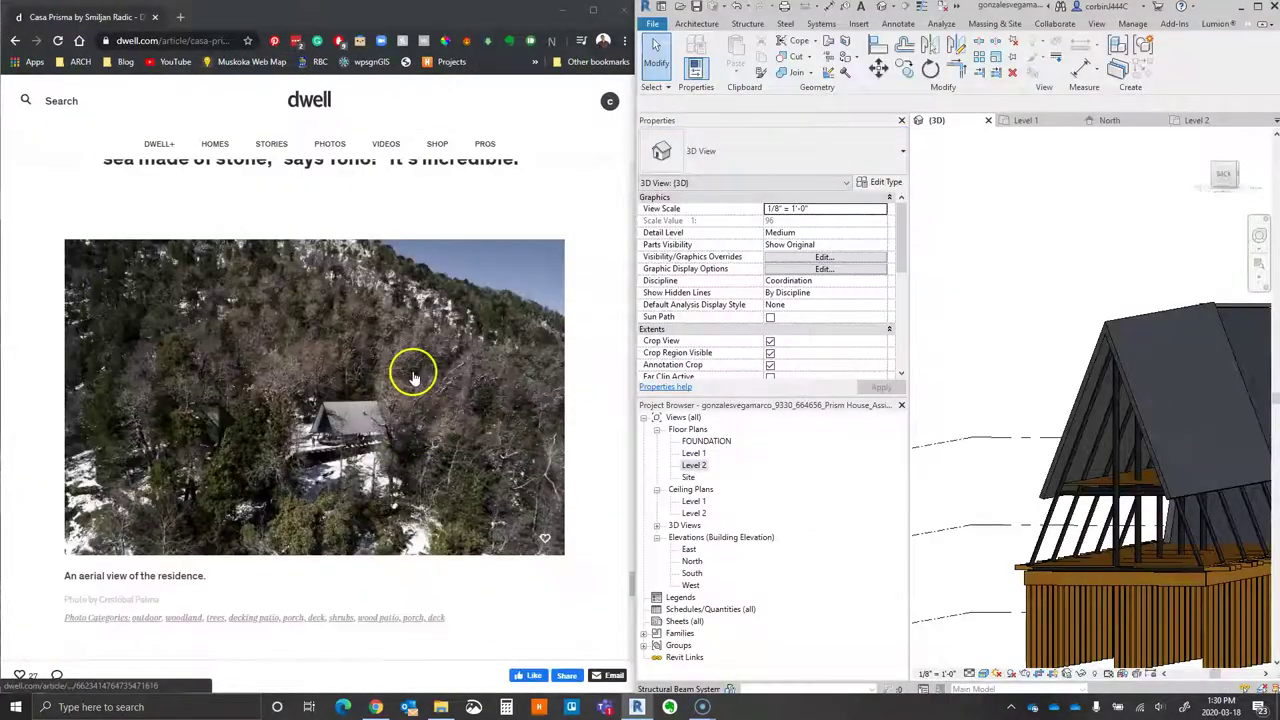
scroll(414, 378, "up", 3)
middle_click_drag(1080, 486, 1048, 500, "shift")
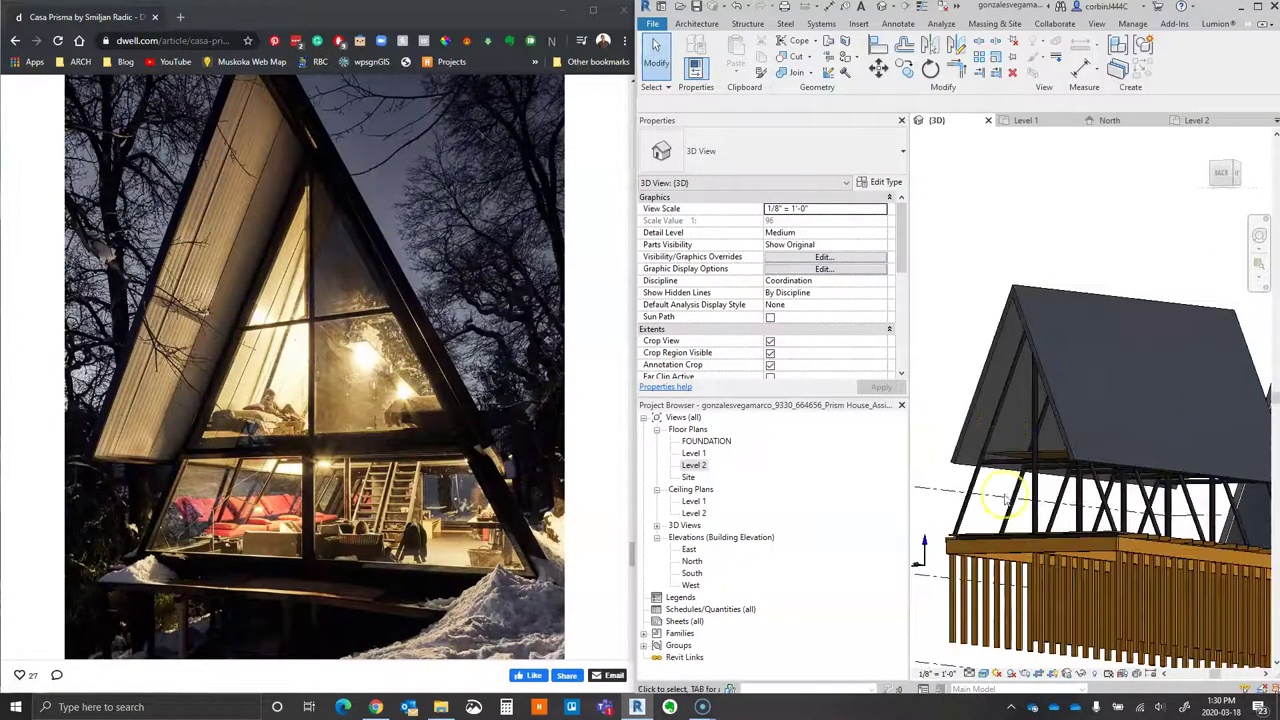